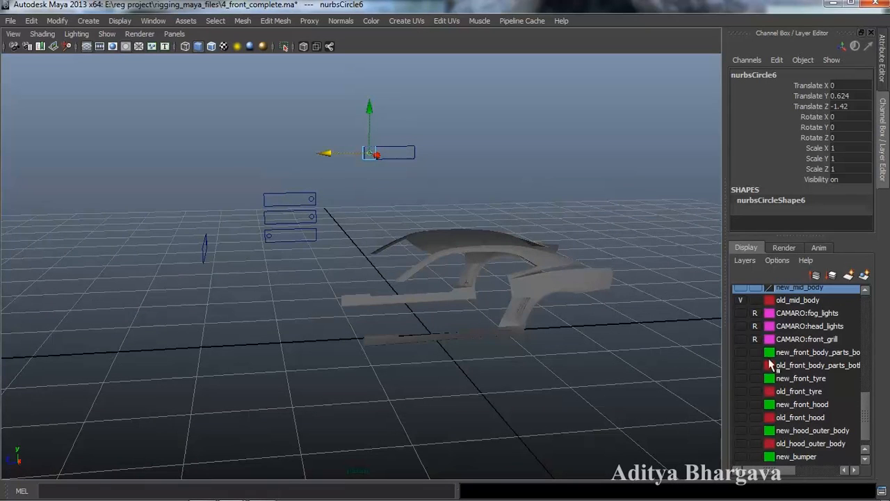
- Compare the old_mid_body car pieces with the new_mid_body layer, switching the new layer's visibility on and off
double_click(771, 356)
left_click(513, 284)
scroll(792, 432, "up", 3)
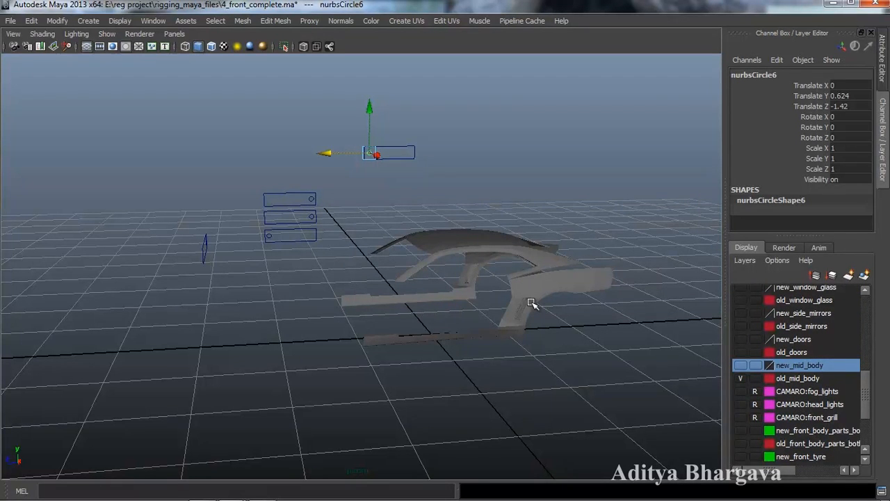
left_click_drag(466, 370, 558, 356, "alt")
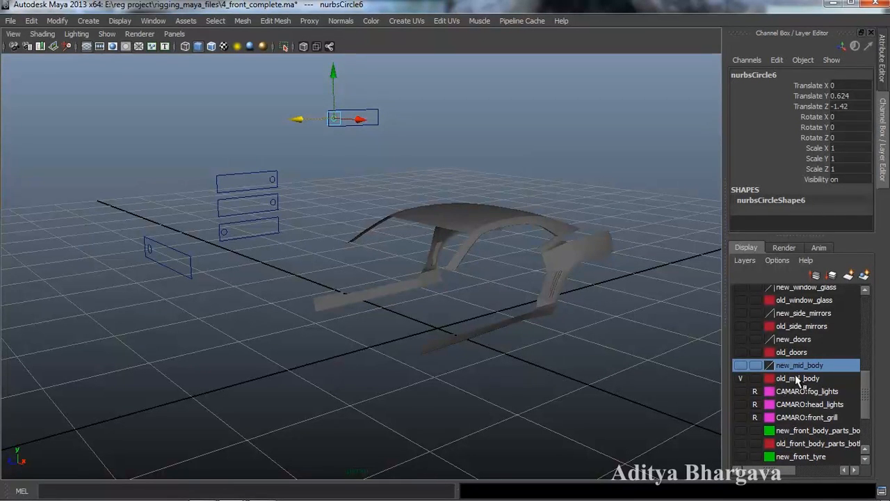
left_click_drag(479, 312, 422, 206, "alt")
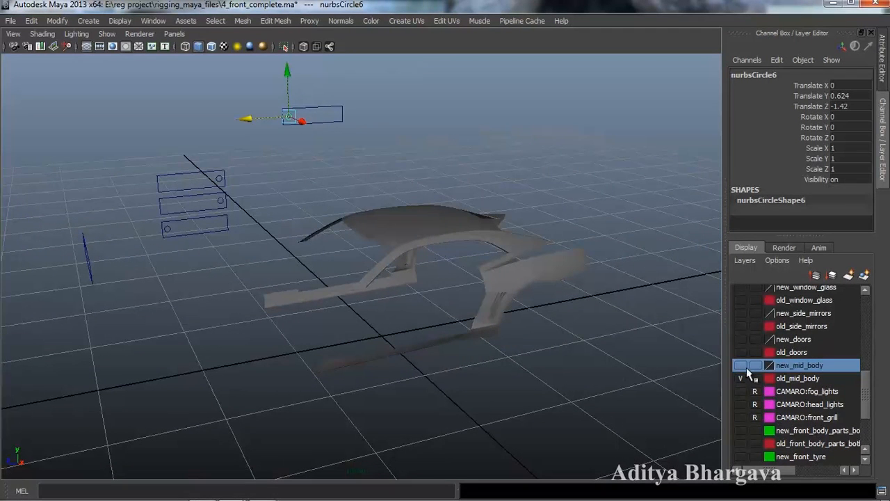
left_click(741, 365)
left_click(741, 365)
left_click(741, 366)
left_click(741, 366)
left_click_drag(503, 285, 471, 288, "alt")
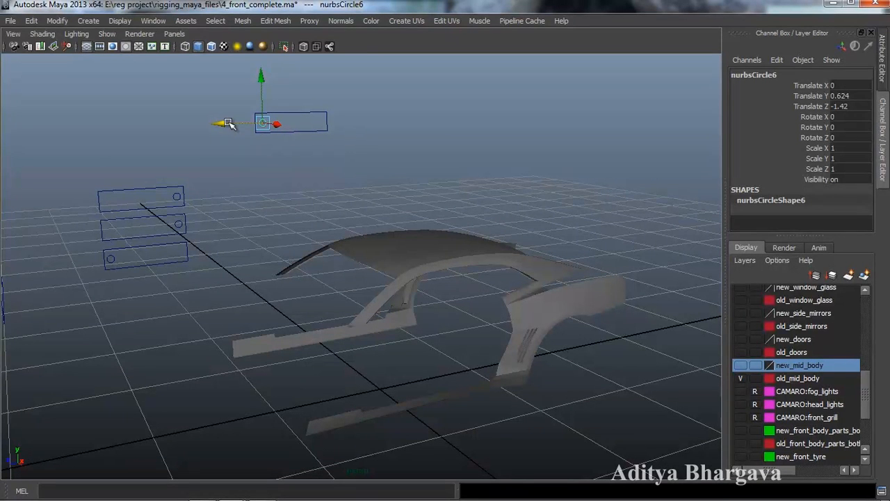
mouse_move(226, 125)
left_mouse_down()
mouse_move(332, 127)
mouse_move(181, 135)
mouse_move(301, 125)
mouse_move(192, 125)
mouse_move(295, 119)
mouse_move(221, 120)
left_mouse_up()
left_click_drag(324, 193, 355, 192, "alt")
left_click(741, 378)
scroll(543, 354, "up", 3)
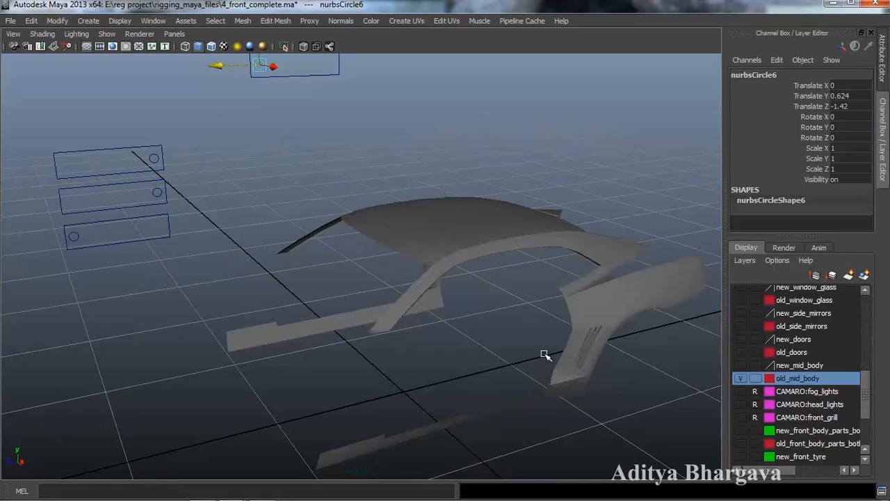
- Pick the roof, pillar, side skirt and rear quarter pieces of the old mid body in turn to examine them, then clear the selection
left_click(451, 269)
left_click(560, 248)
left_click(520, 242)
left_click(613, 307)
left_click(581, 378)
left_click(492, 409)
left_click_drag(492, 409, 549, 363, "alt")
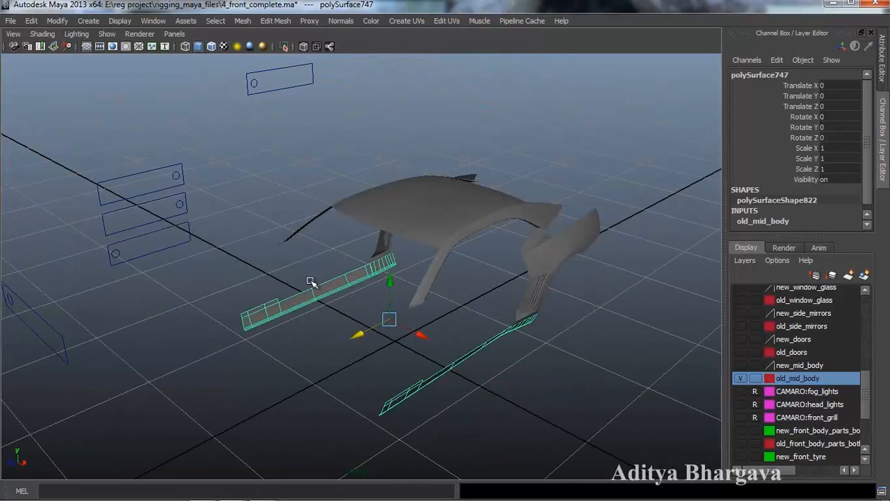
left_click(430, 263)
left_click(403, 233)
left_click(491, 225)
left_click(556, 215)
left_click(557, 261)
left_click(589, 237)
left_click_drag(464, 280, 449, 264, "alt")
middle_click_drag(449, 264, 471, 272, "alt")
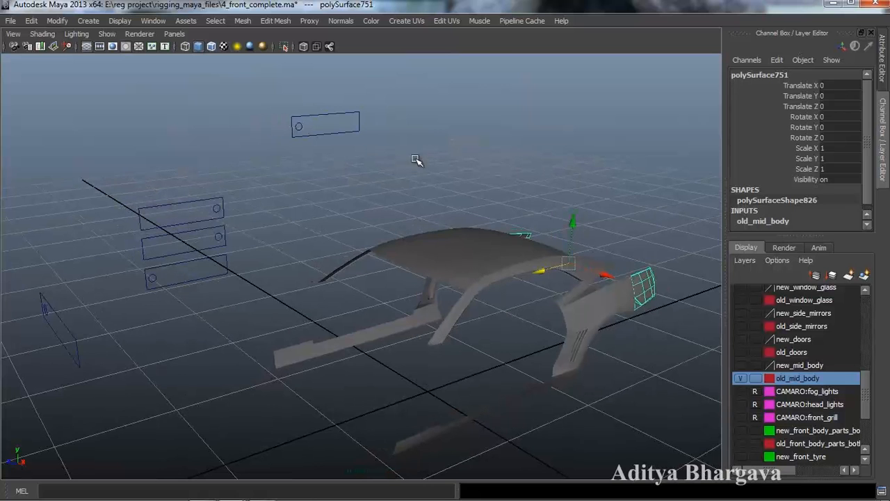
left_click(482, 152)
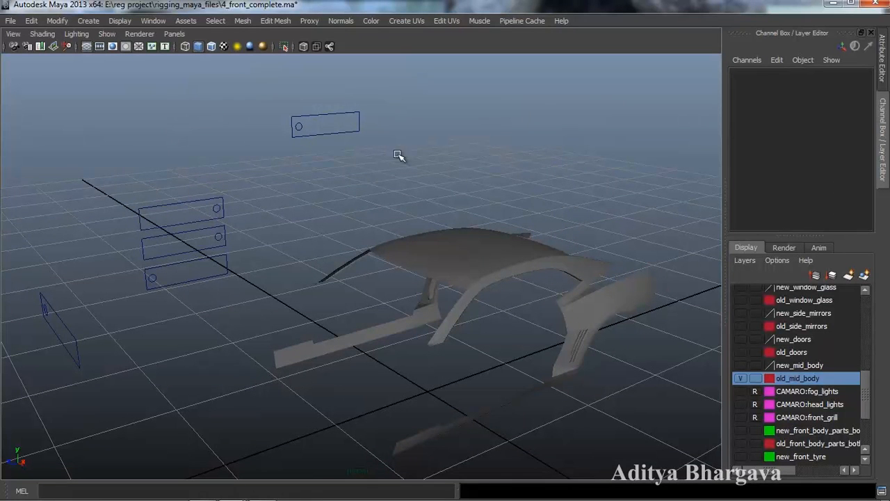
- Cut the pair of lower side skirt meshes with the Cut Faces tool from a side view
middle_click_drag(499, 276, 505, 236, "alt")
left_click_drag(505, 236, 473, 286, "alt")
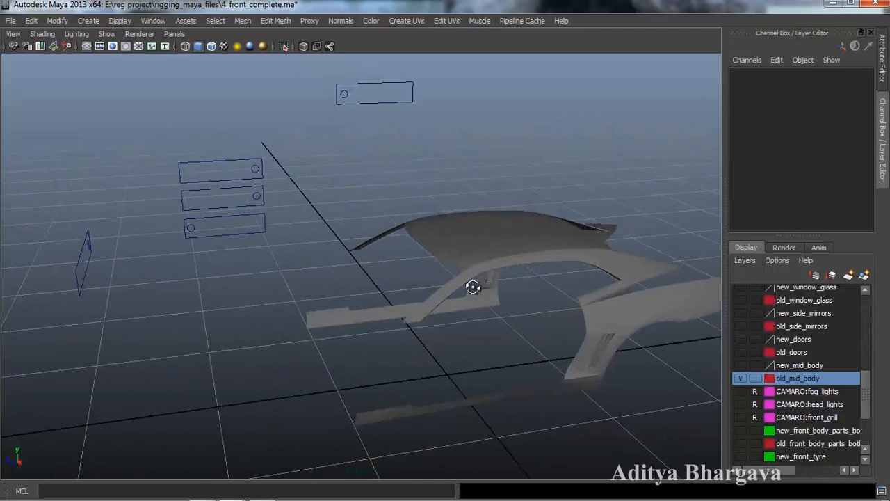
left_click(459, 404)
left_click_drag(460, 403, 471, 411, "alt")
left_click_drag(470, 371, 473, 332, "alt")
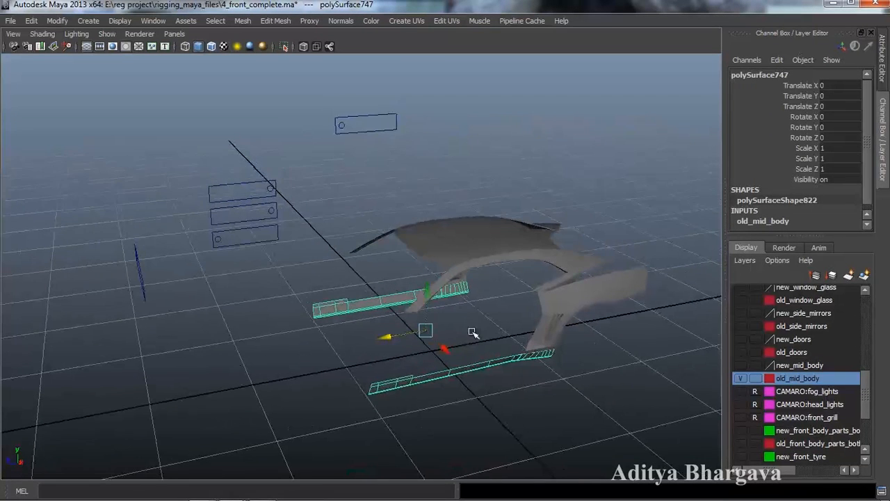
left_click(276, 20)
left_click(292, 114)
left_click_drag(417, 273, 346, 330, "alt")
key("w")
- Enable Delete Faces on the side skirts' polyCut54 node and select that node to show its channels
key("ctrl+a")
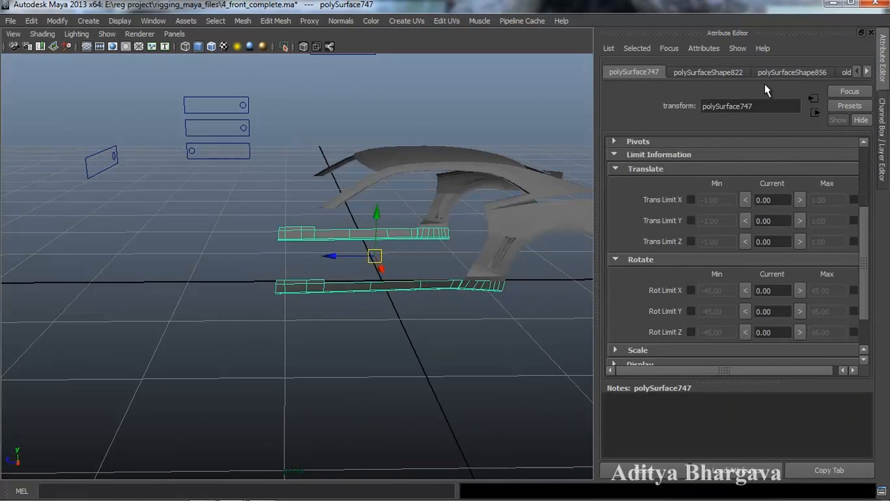
left_click(867, 74)
left_click(830, 72)
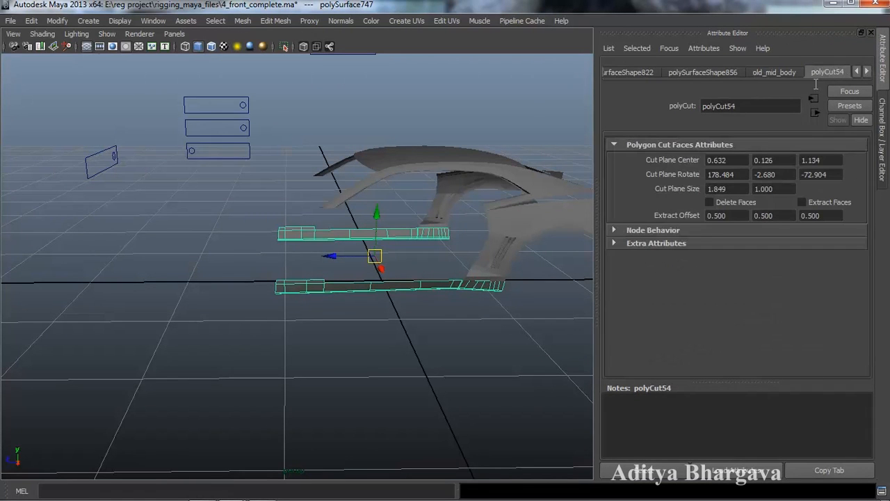
left_click_drag(494, 235, 463, 295, "alt")
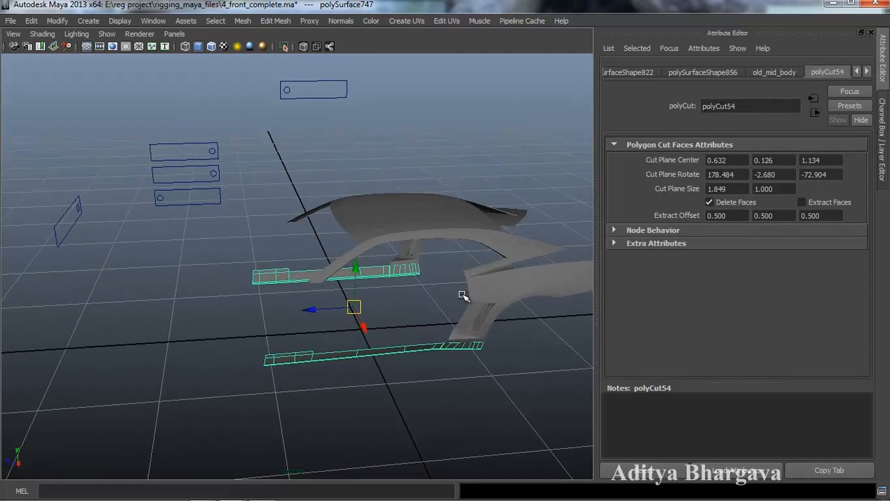
left_click(654, 473)
key("ctrl+a")
- Set up Set Driven Key with polyCut54 as the driven node and the nurbsCircle6 slider control as the driver
left_click_drag(547, 251, 441, 264, "alt")
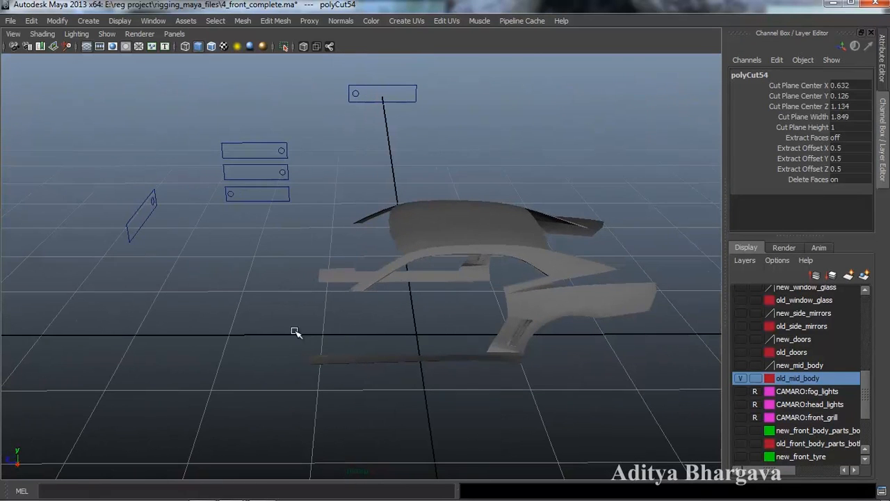
left_click_drag(391, 361, 753, 172, "alt")
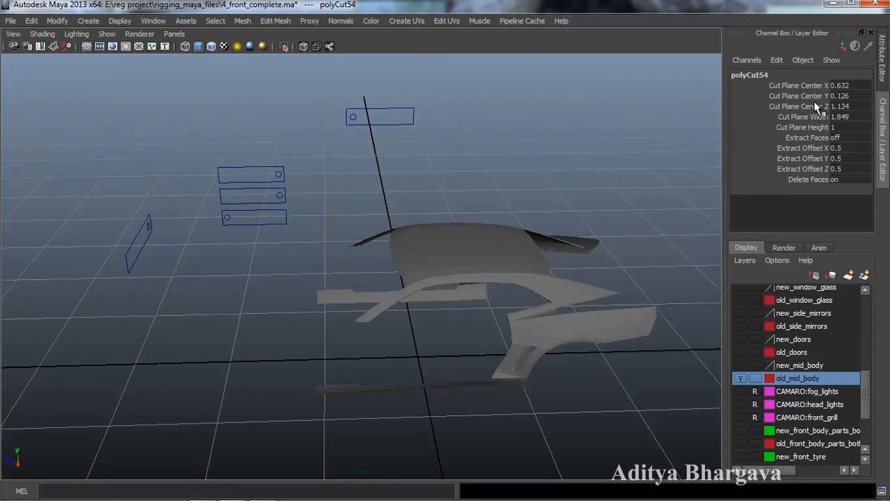
left_click_drag(372, 266, 404, 254, "alt")
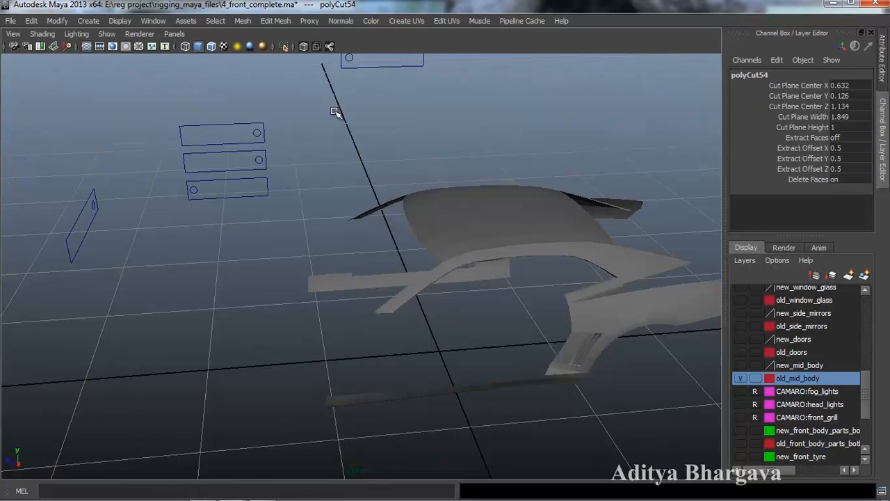
key("space")
left_click_drag(144, 138, 286, 203)
middle_click_drag(382, 238, 392, 228, "alt")
left_click_drag(392, 229, 414, 229, "alt")
left_click_drag(415, 263, 412, 237, "alt")
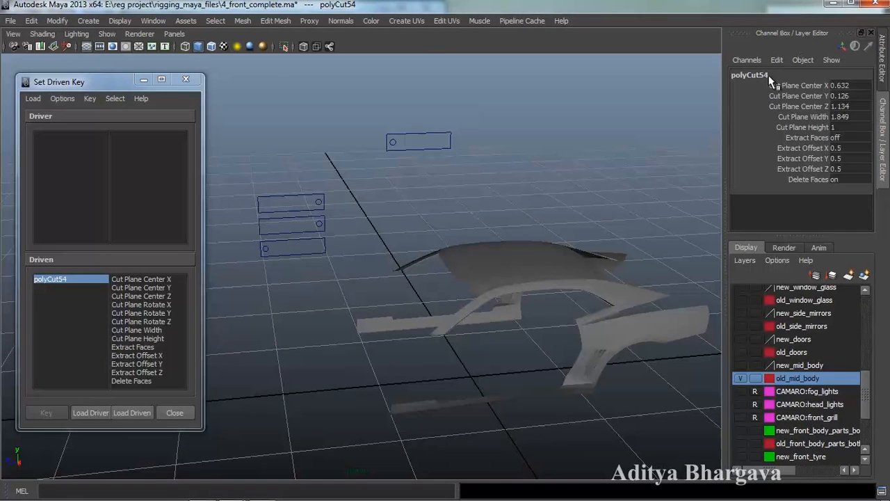
left_click(128, 412)
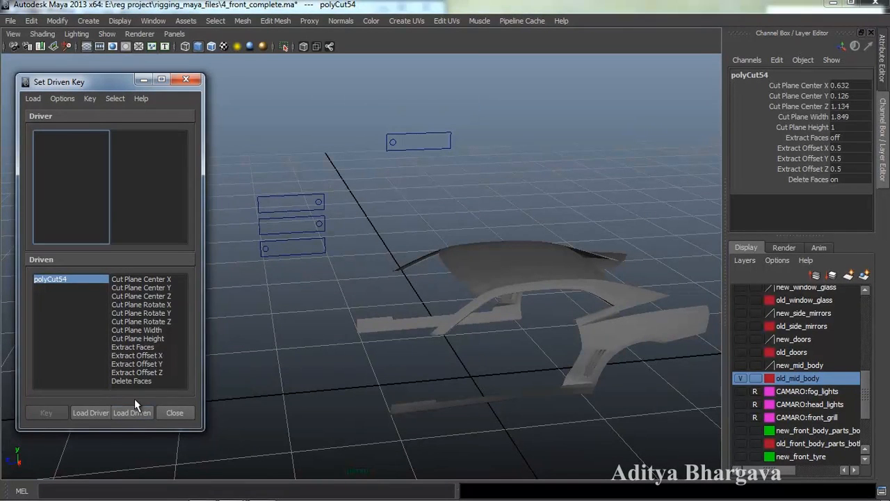
left_click(398, 148)
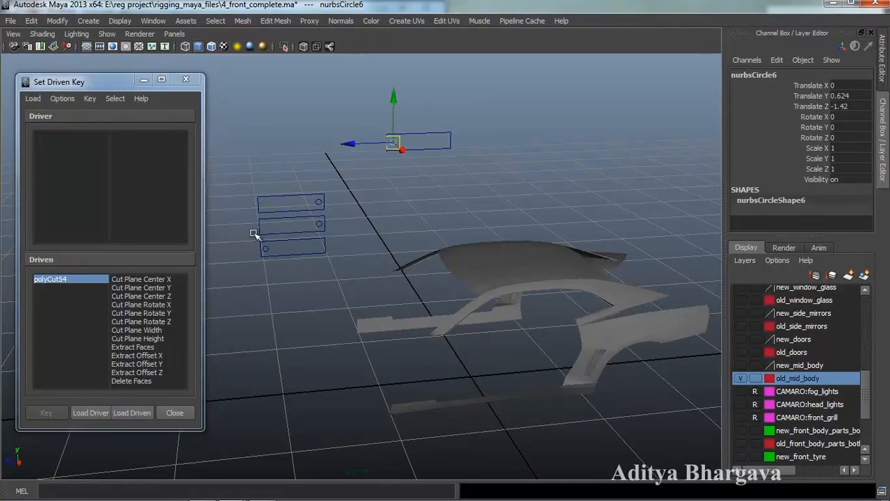
left_click(92, 412)
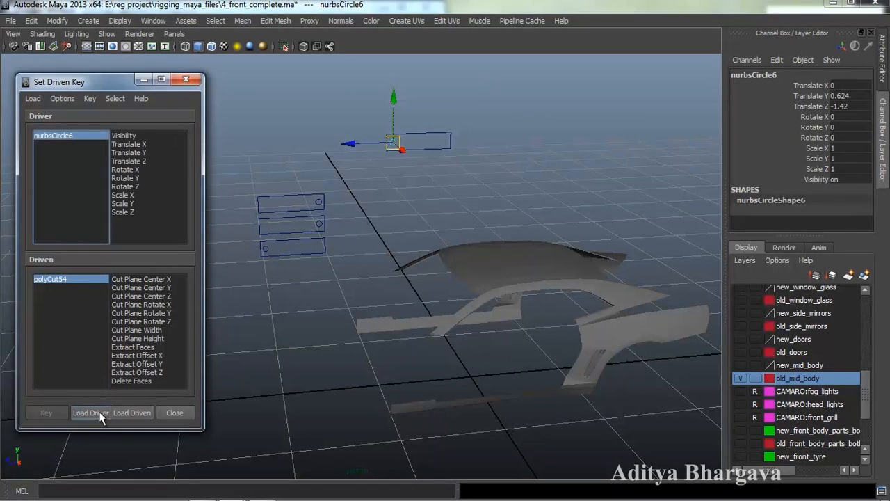
middle_click_drag(477, 213, 480, 196, "alt")
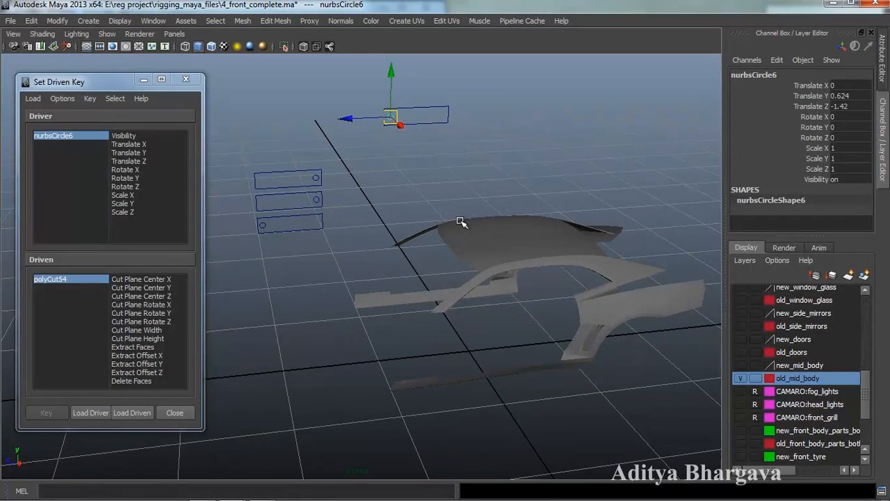
middle_click_drag(457, 226, 445, 173, "alt")
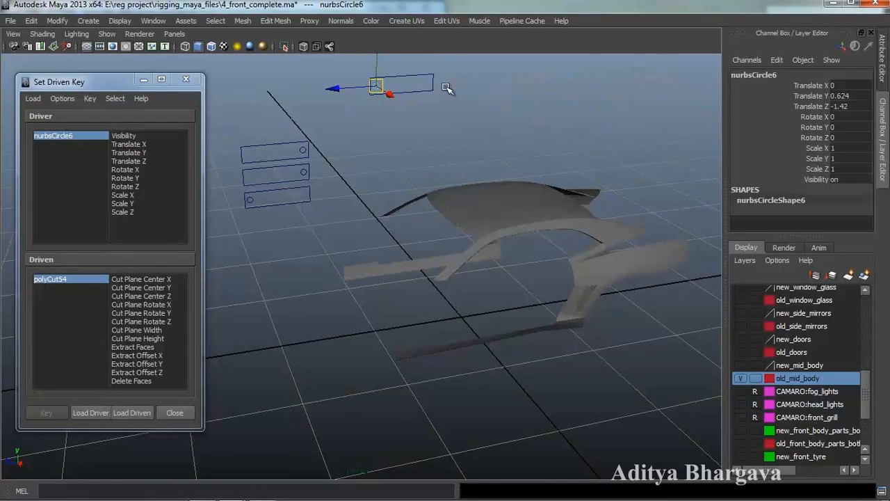
left_click_drag(465, 161, 455, 169, "alt")
middle_click_drag(453, 160, 433, 197, "alt")
scroll(449, 167, "up", 2)
middle_click_drag(487, 415, 487, 400, "alt")
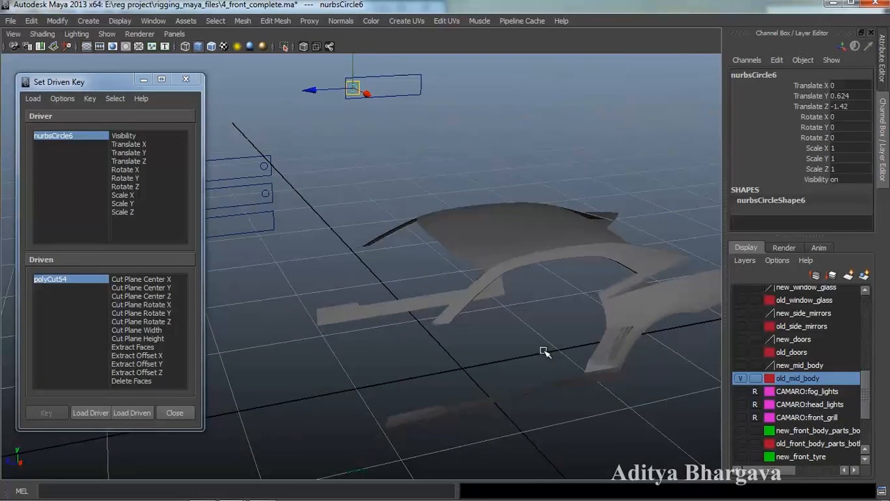
scroll(523, 340, "down", 2)
scroll(518, 335, "up", 2)
left_click_drag(517, 339, 509, 336, "alt")
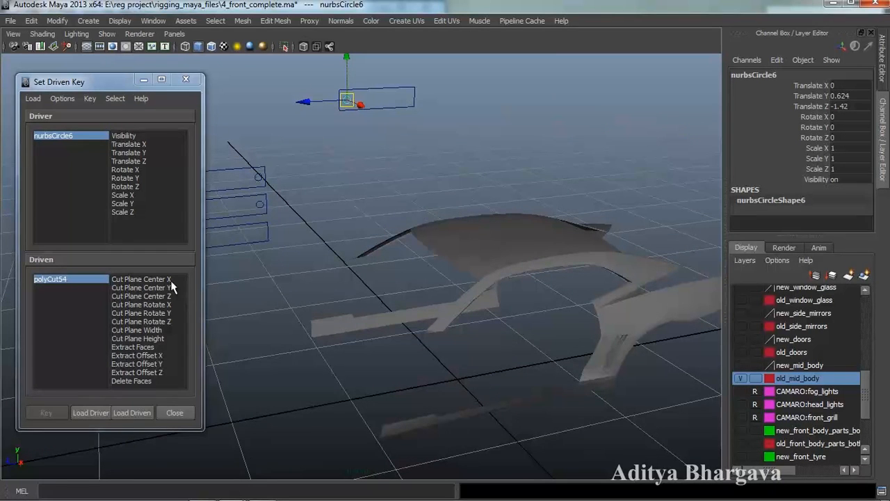
- Key polyCut54's Cut Plane Center Z against nurbsCircle6's Translate Z at the slider's starting position
left_click(164, 297)
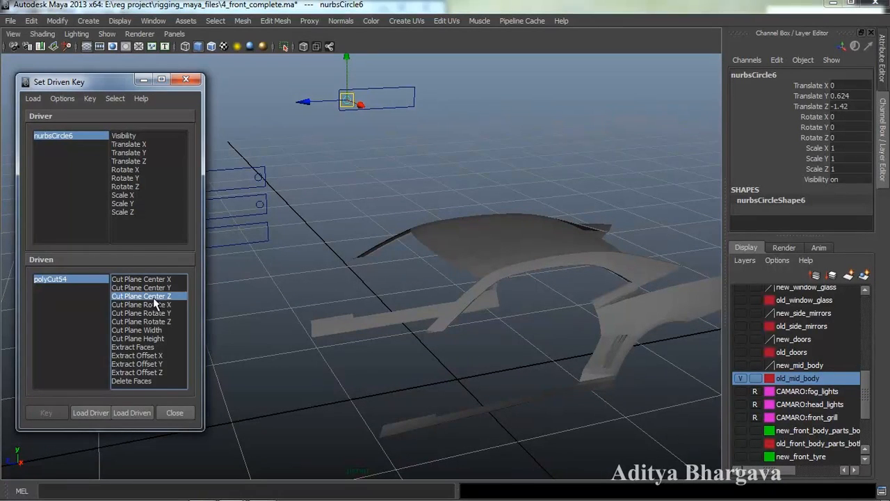
left_click_drag(385, 316, 379, 295, "alt")
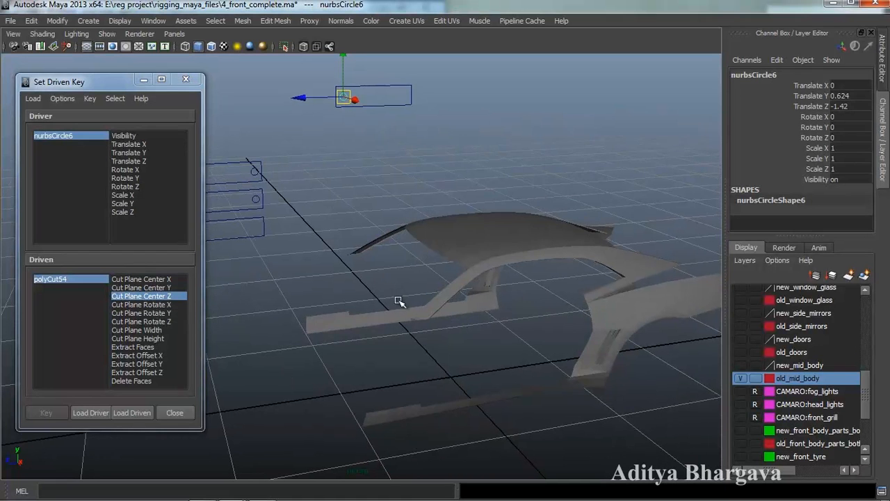
left_click(141, 161)
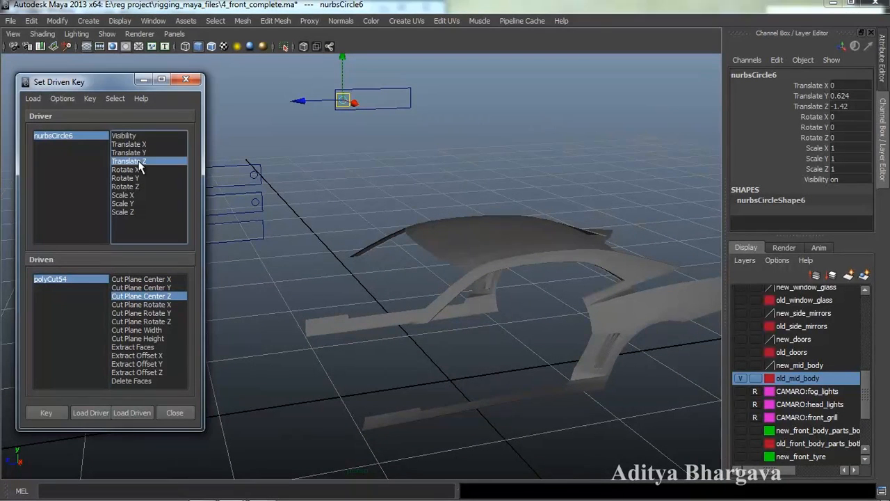
left_click(46, 412)
- Move nurbsCircle6 to about -1.517 in Translate Z, set polyCut54's Cut Plane Center Z to -1.066, and key this driven pose
left_click_drag(299, 101, 309, 105)
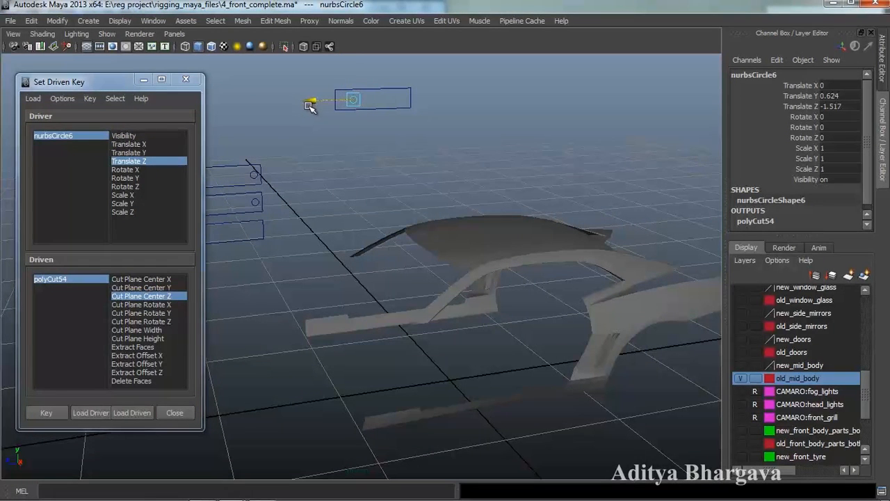
left_click(91, 277)
left_click(801, 106)
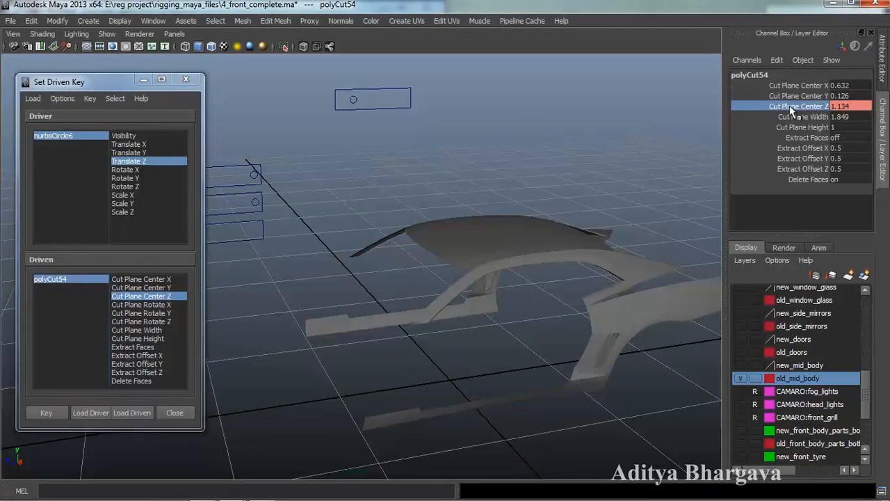
middle_click_drag(378, 187, 344, 195)
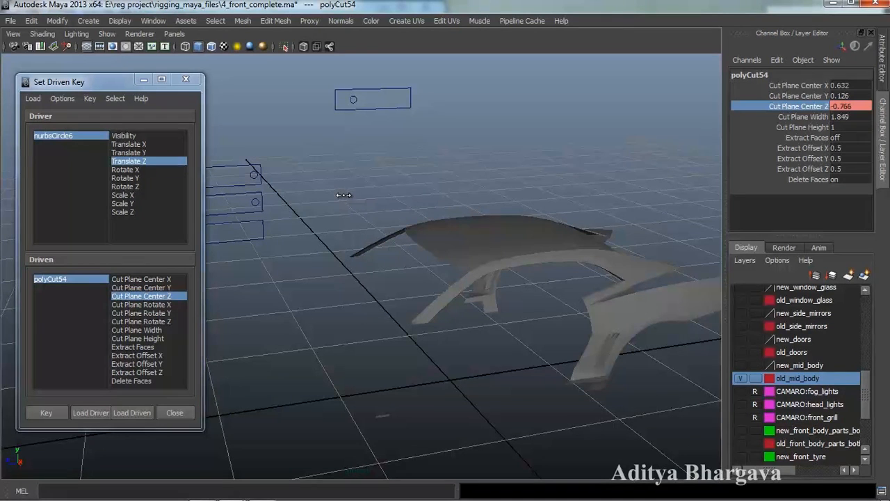
middle_click_drag(343, 195, 341, 197)
left_click_drag(395, 135, 394, 179, "alt")
left_click(46, 413)
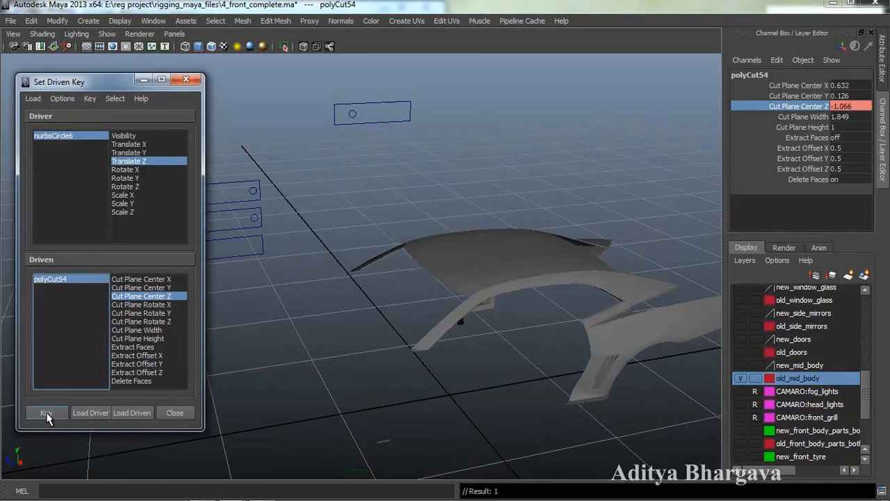
- Test the side skirt cut by sliding nurbsCircle6 along Z, leaving its Translate Z at -1.563
left_click_drag(380, 324, 381, 340, "alt")
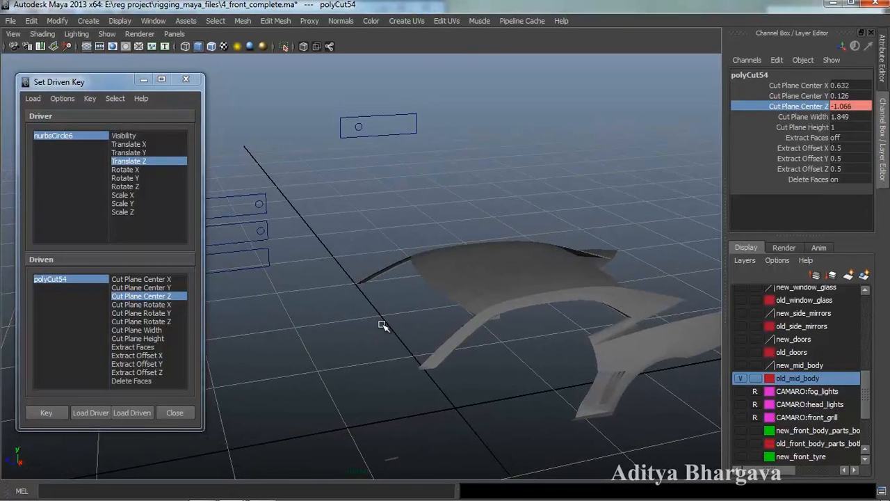
left_click(358, 128)
left_click_drag(314, 128, 320, 153)
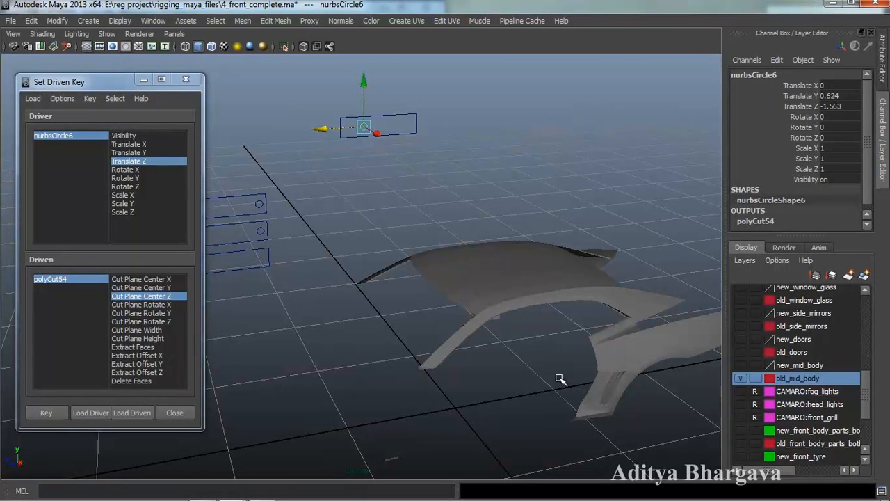
- Check the rear quarter piece polySurface748, then move the nurbsCircle6 slider control to about -1.485 in Translate Z
left_click(615, 395)
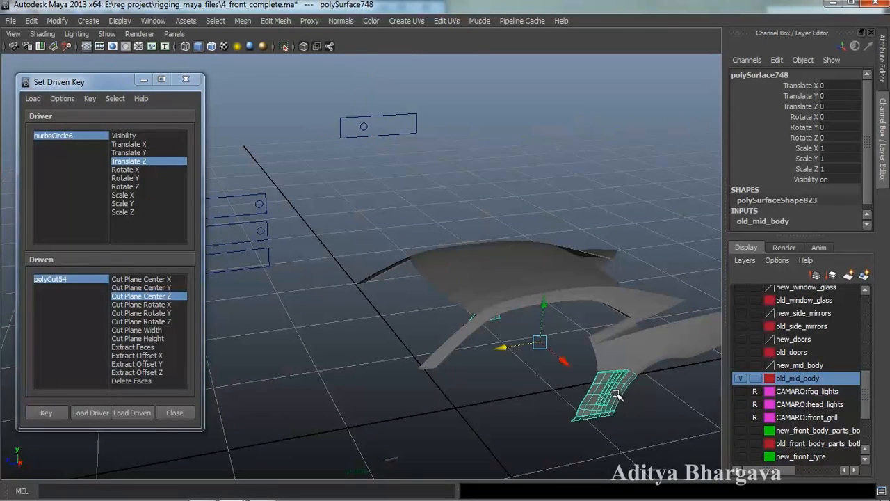
middle_click_drag(633, 407, 619, 396, "alt")
left_click_drag(582, 398, 563, 402, "alt")
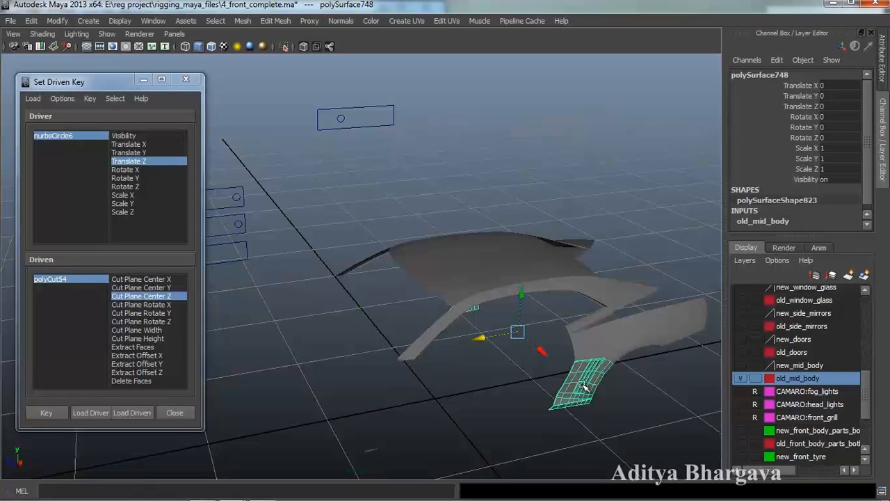
left_click_drag(556, 378, 568, 374, "alt")
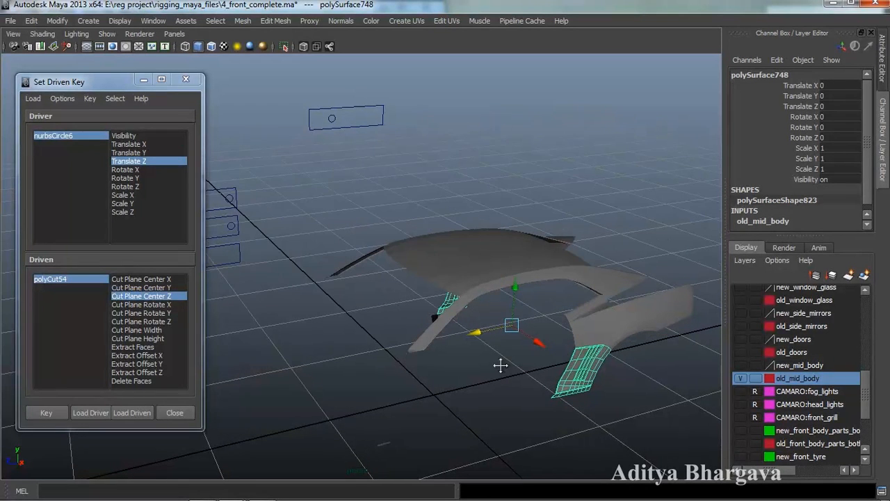
left_click(330, 117)
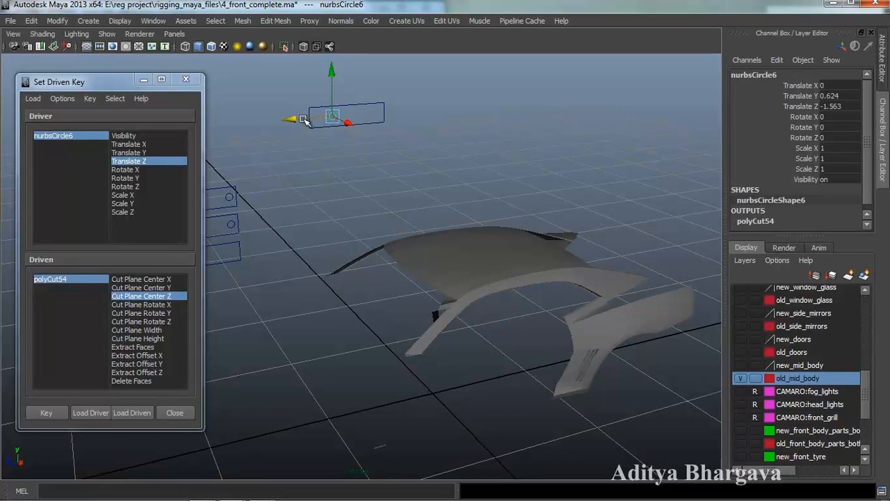
left_click_drag(299, 120, 286, 120)
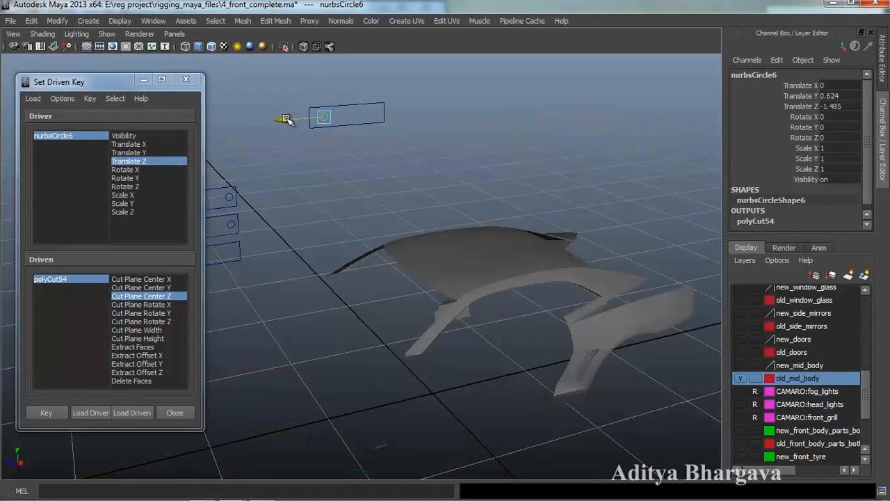
left_click_drag(473, 244, 442, 247, "alt")
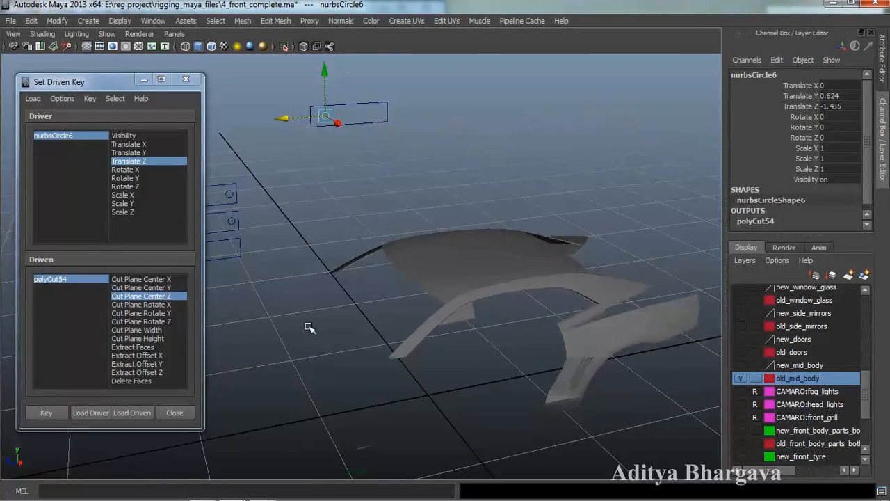
- Load polySurface748 as the driven object and key its Scale X against nurbsCircle6's Translate Z at the current slider position
left_click(578, 386)
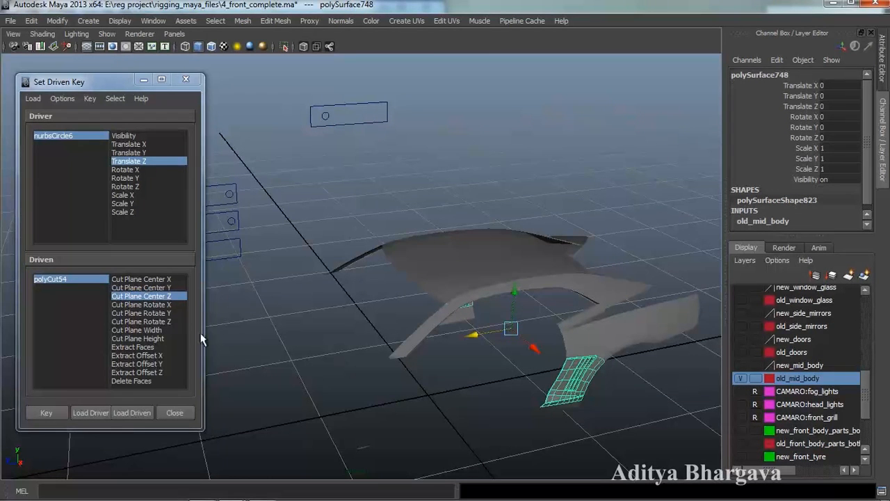
left_click(132, 412)
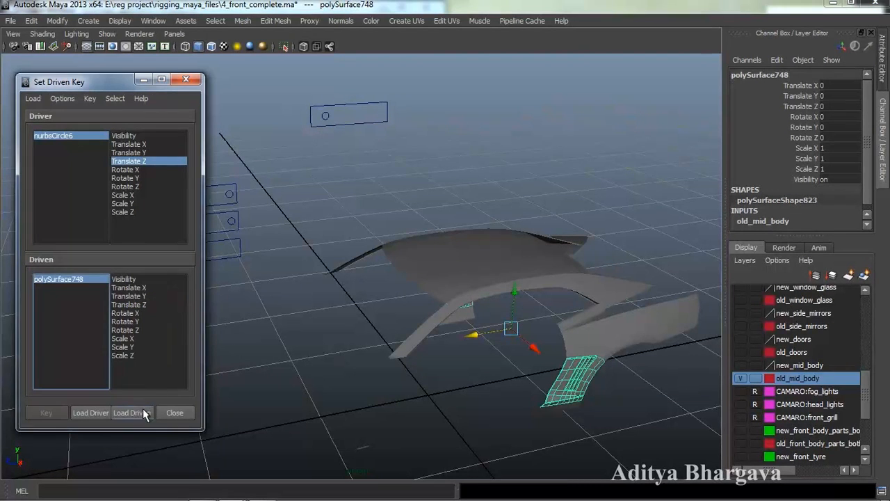
left_click(124, 339)
left_click_drag(376, 327, 268, 161, "alt")
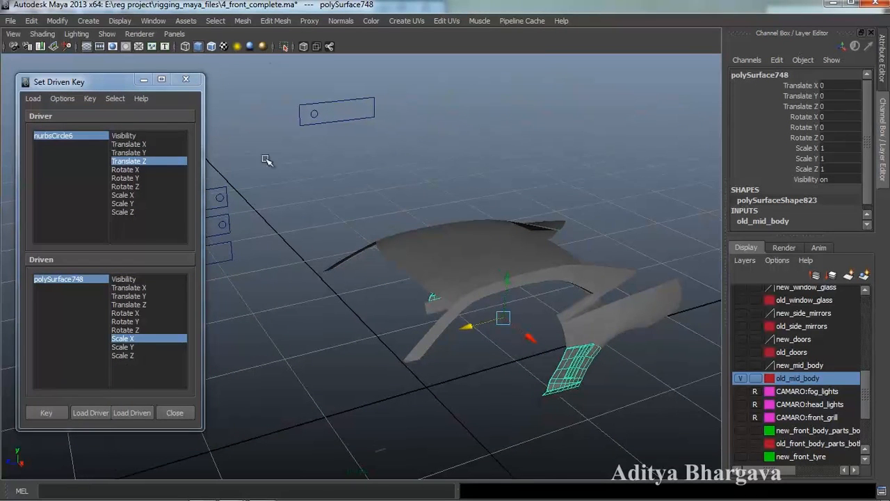
left_click(46, 413)
- Move the nurbsCircle6 slider control along Z to about -1.535
left_click_drag(505, 408, 524, 359, "alt")
left_click(313, 114)
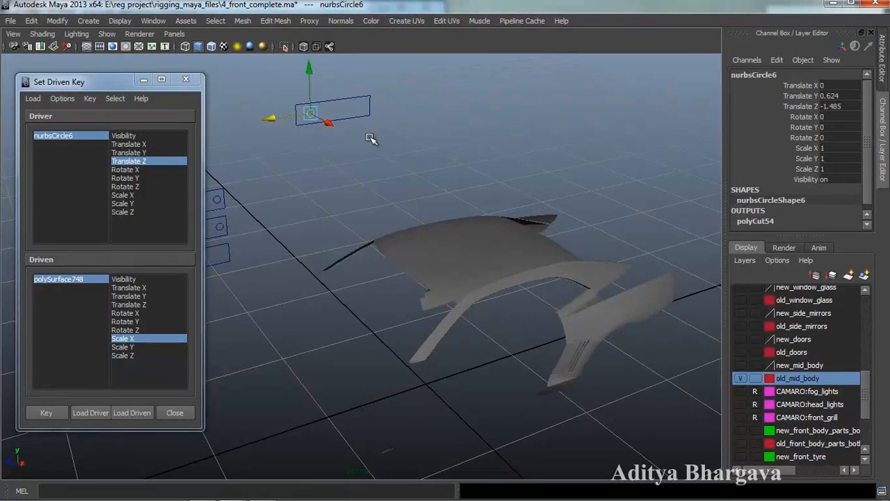
double_click(858, 106)
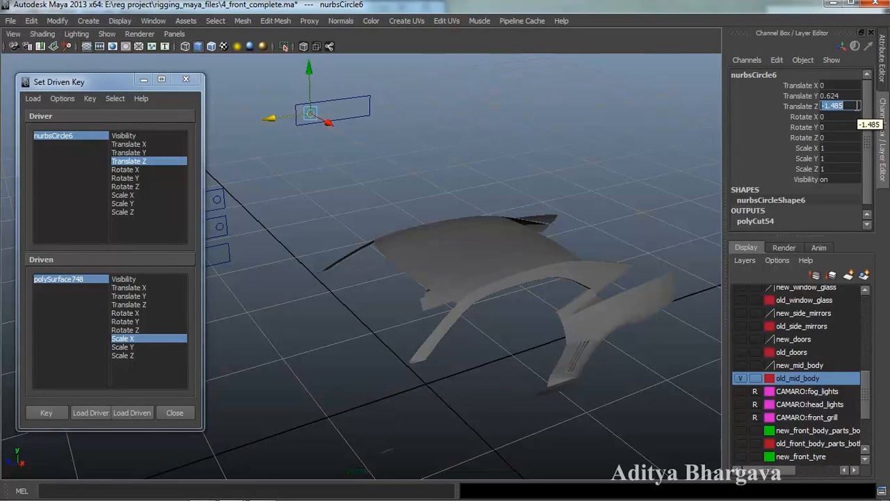
left_click_drag(663, 160, 583, 161, "alt")
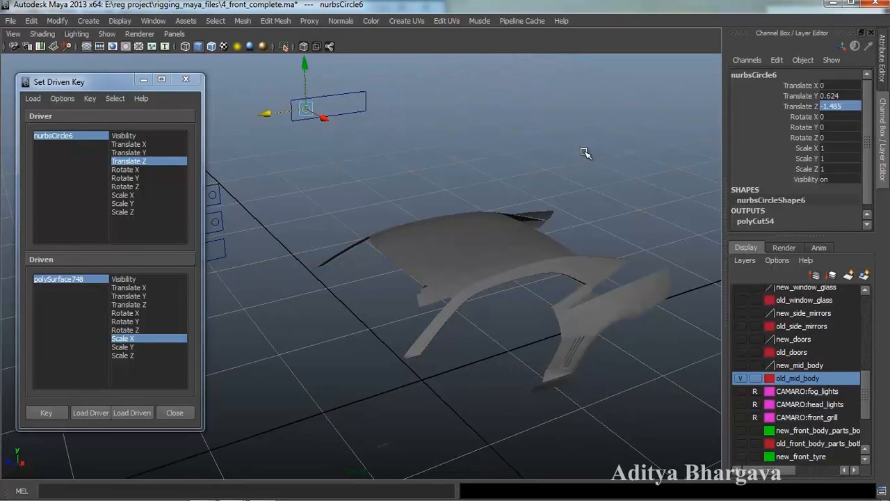
left_click(91, 279)
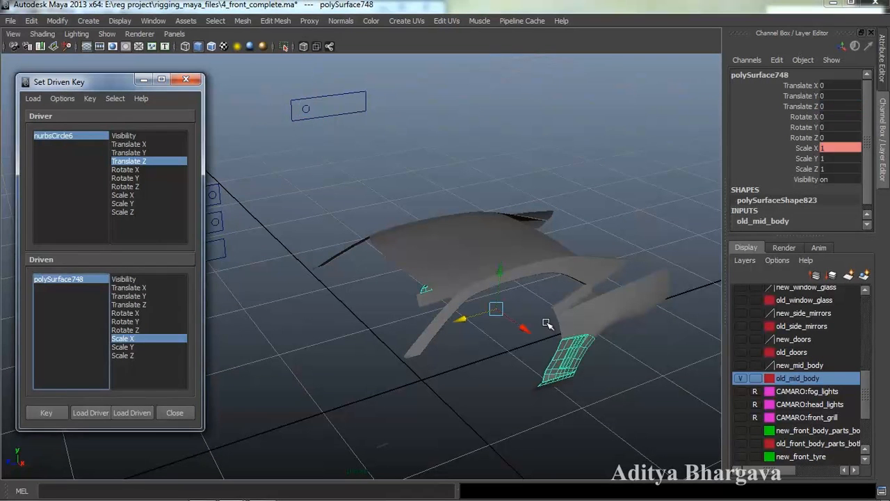
left_click(302, 111)
left_click_drag(271, 113, 281, 114)
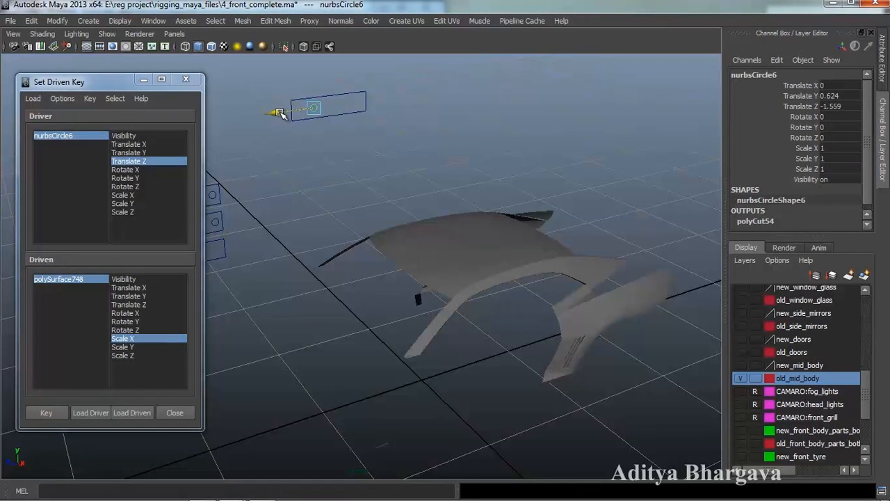
- Scale polySurface748 along X and key its Scale X for the current position of nurbsCircle6
left_click(96, 285)
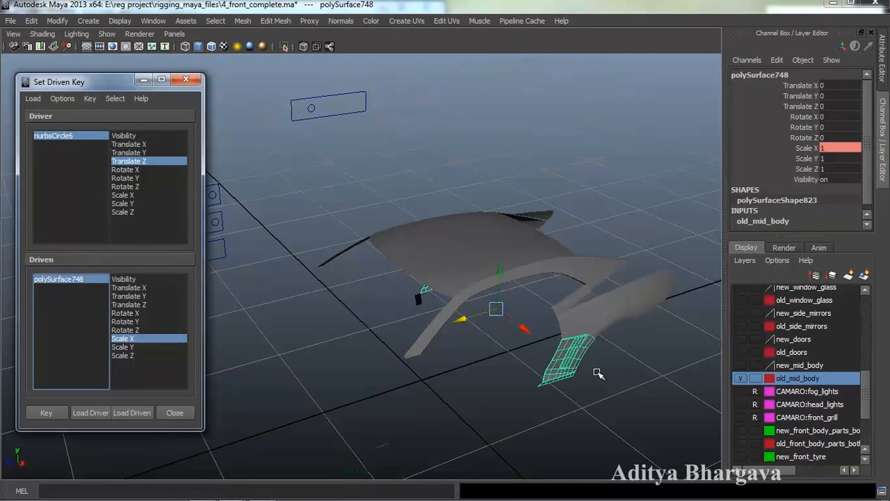
key("r")
left_click_drag(537, 339, 556, 416)
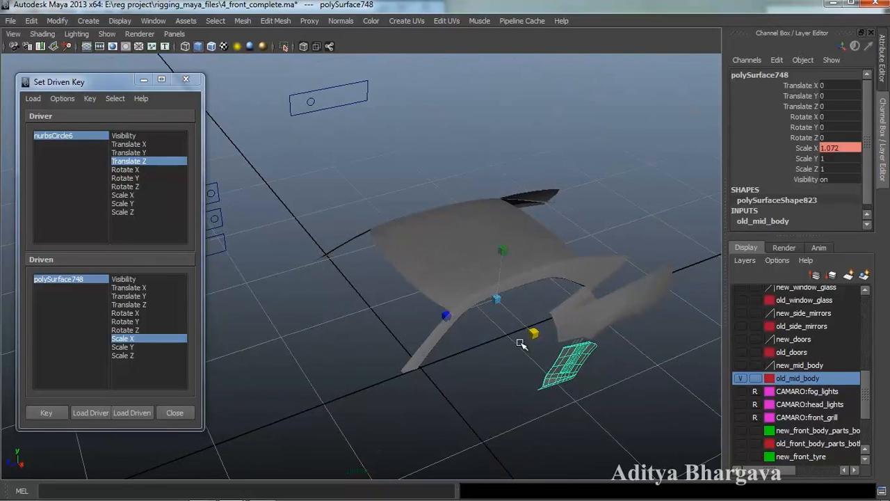
left_click_drag(530, 337, 497, 376)
left_click(59, 413)
mouse_move(513, 264)
left_mouse_down("alt")
mouse_move(526, 272)
mouse_move(516, 265)
left_mouse_up("alt")
- Set nurbsCircle6's Translate Z to -1.485 and key polySurface748's Scale X at that slider position
left_click(332, 103)
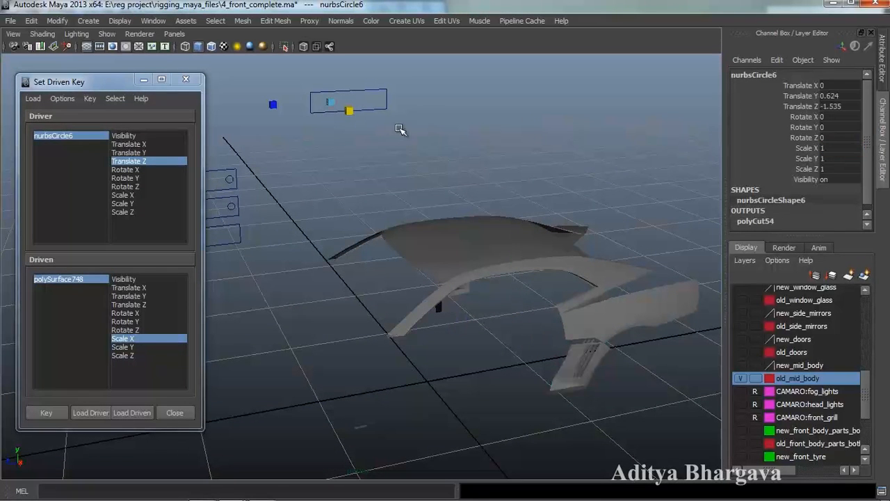
key("w")
left_click_drag(628, 175, 630, 190, "alt")
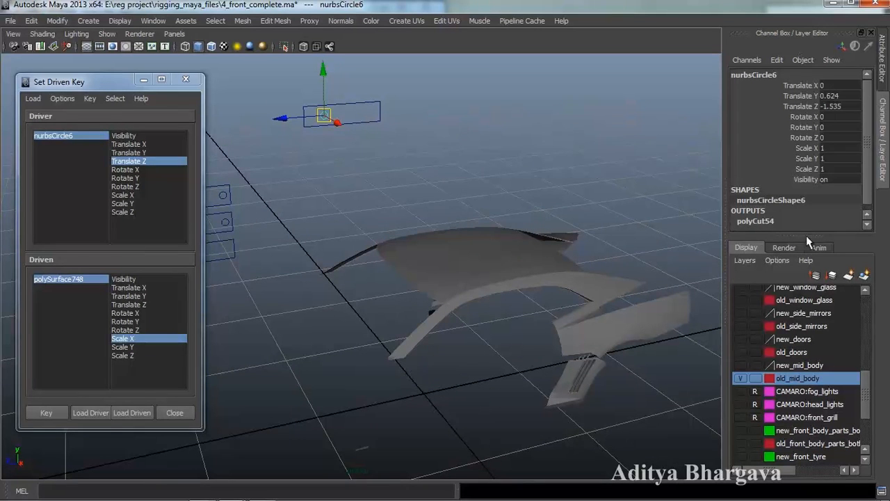
left_click(845, 106)
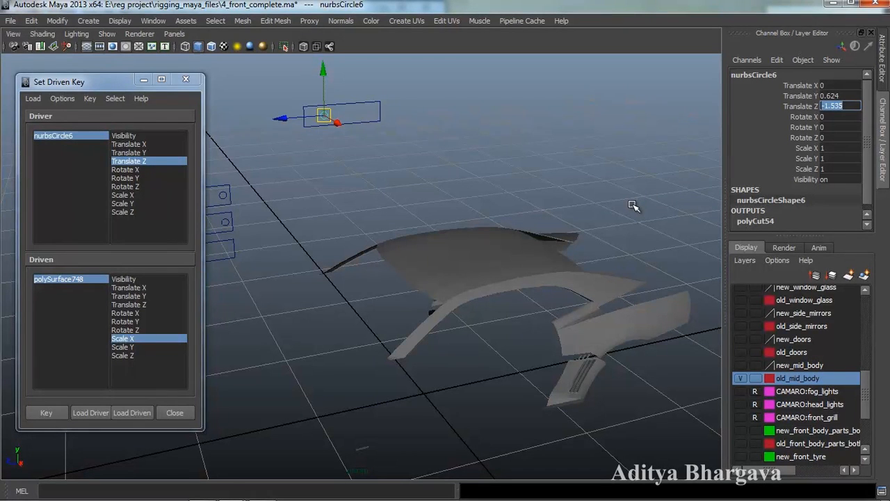
type("-1.485")
key("Return")
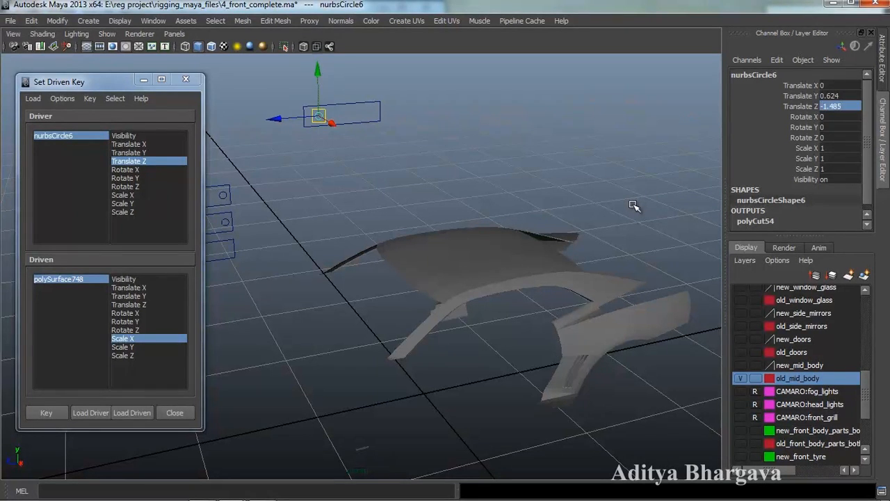
left_click(66, 410)
left_click_drag(494, 254, 501, 341, "alt")
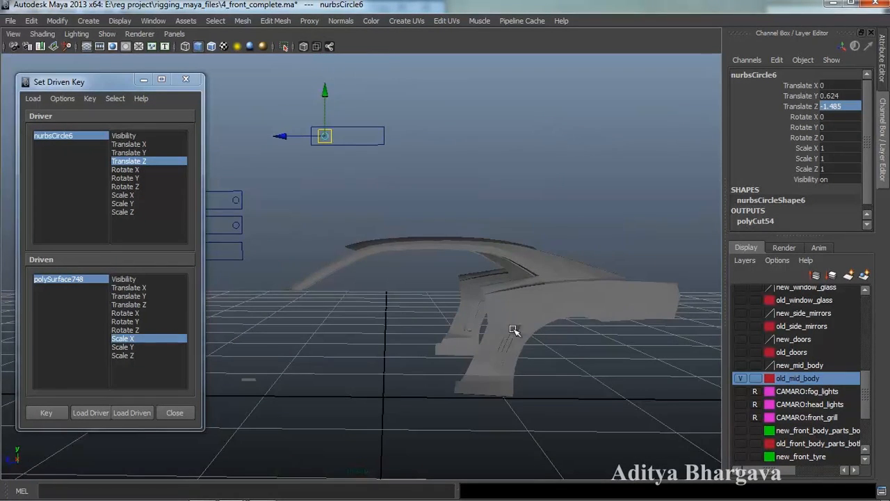
- Cut polySurface748 with the Cut Faces Tool along a nearly vertical line beside the rear quarter piece
left_click_drag(527, 314, 541, 361, "alt")
left_click(514, 369)
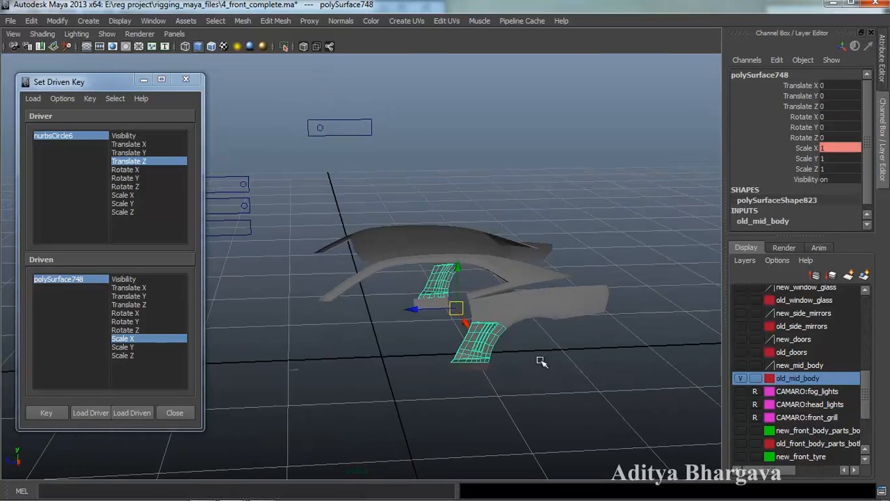
left_click(275, 21)
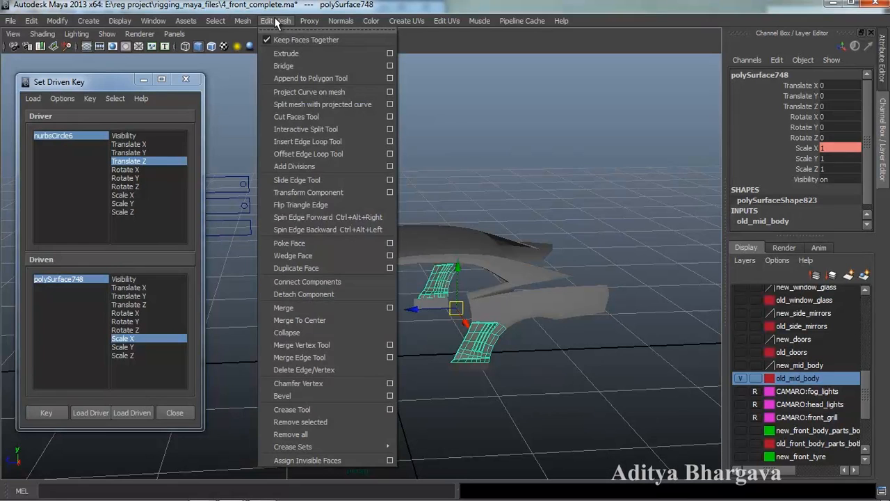
left_click(296, 116)
left_click_drag(470, 303, 501, 335, "alt")
left_click_drag(493, 288, 490, 344)
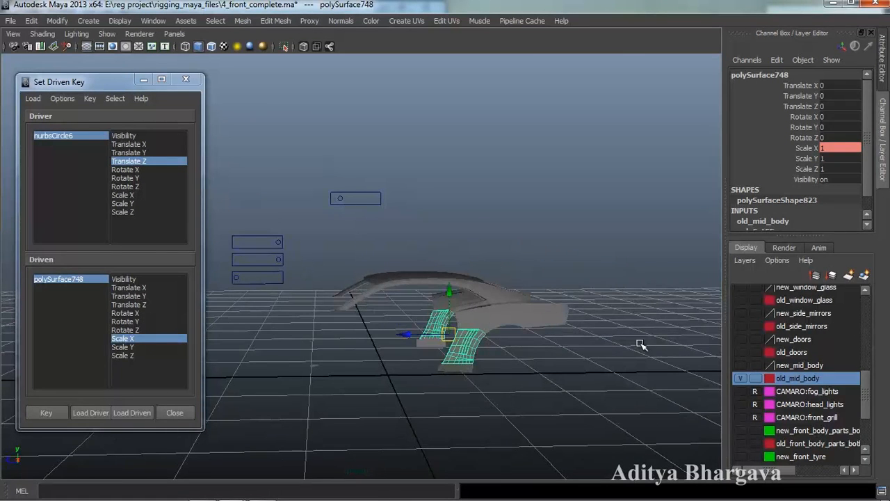
- Select polySurface748's new cut node polyCut55 and set its Cut Plane Center Y to -6.201
key("ctrl+a")
left_click(730, 206)
left_click_drag(496, 301, 521, 323, "alt")
key("ctrl+a")
left_click(812, 97)
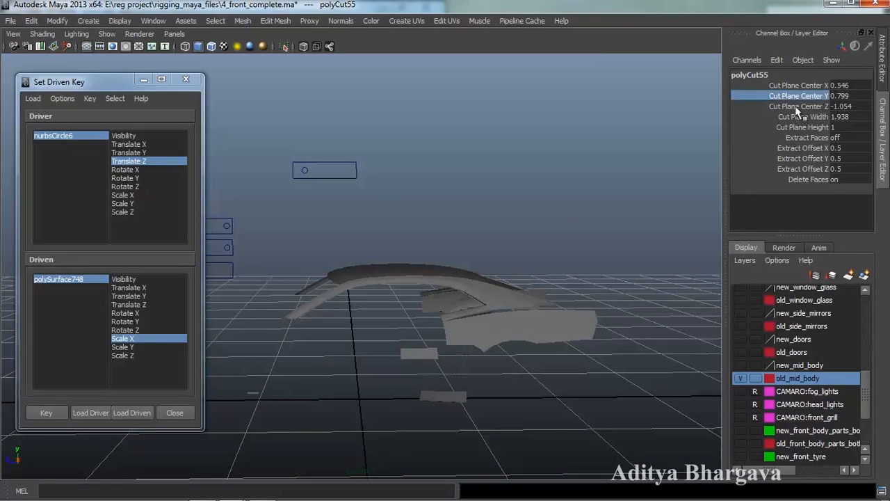
middle_click_drag(591, 232, 521, 240)
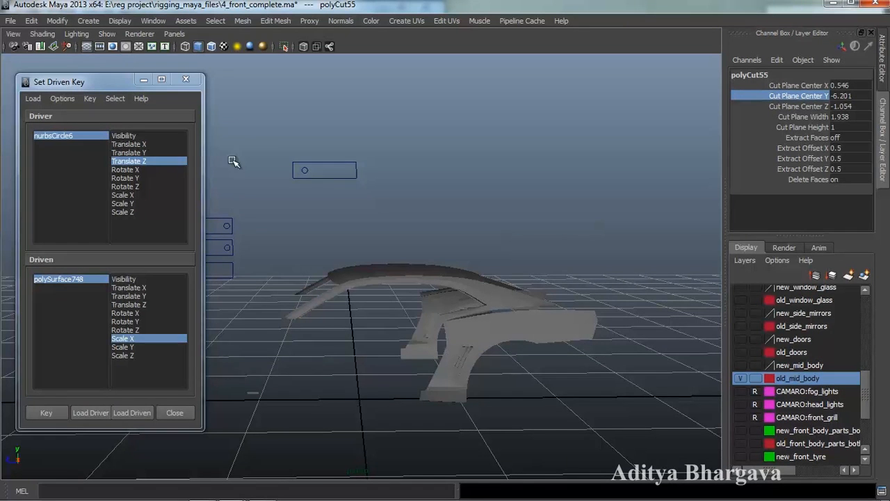
scroll(539, 226, "up", 3)
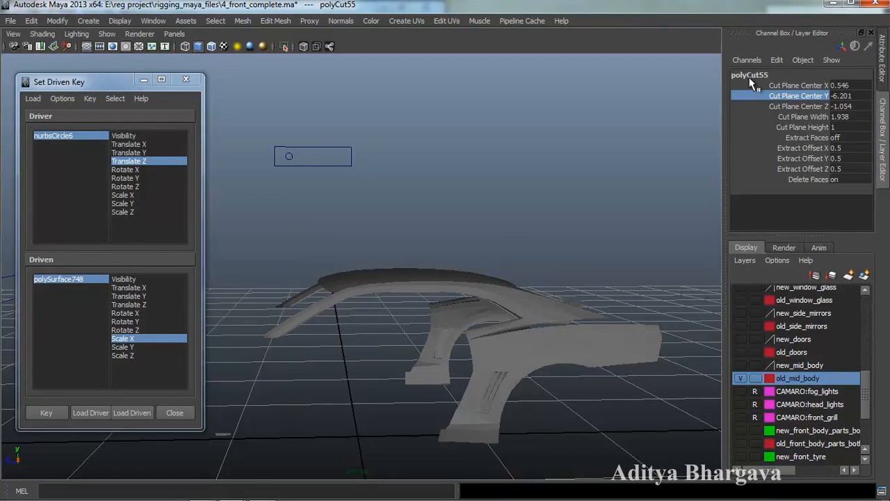
- Load polyCut55 as the driven node and key its Cut Plane Center Y against nurbsCircle6's Translate Z at -1.485
left_click(147, 414)
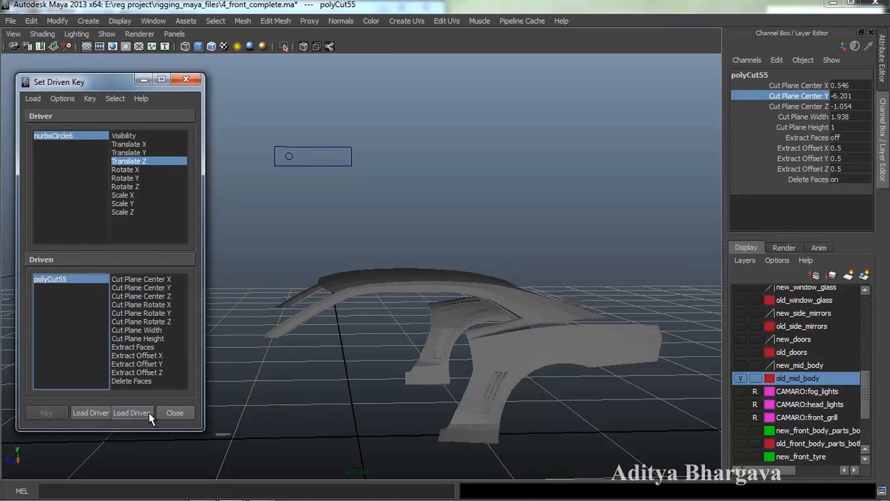
left_click(162, 288)
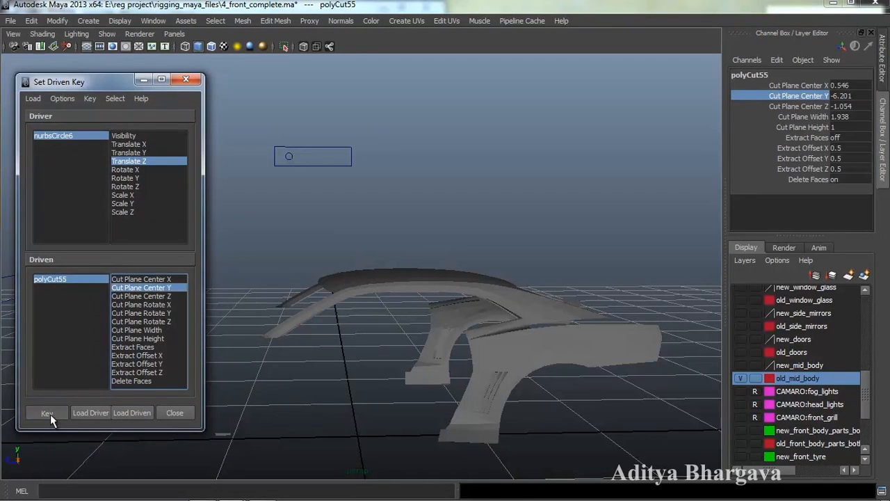
left_click(50, 414)
- Set the nurbsCircle6 slider control's Translate Z to -1.535
left_click(288, 156)
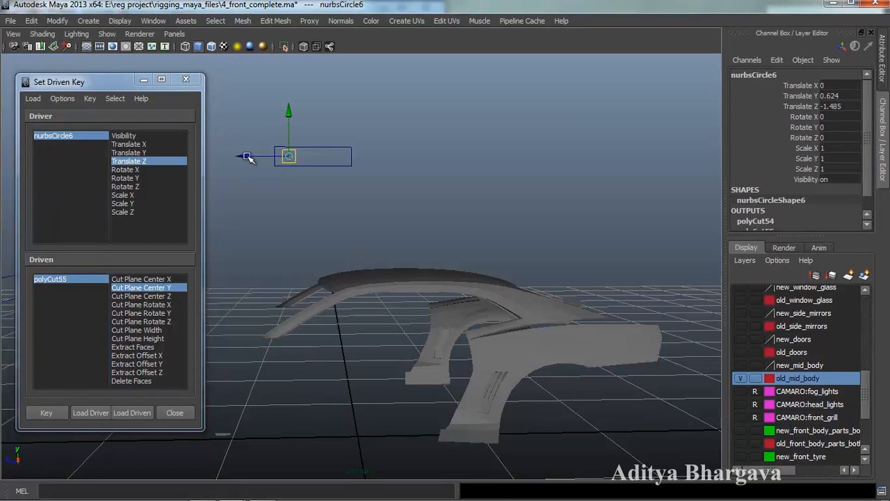
left_click(850, 106)
type("-1.535")
key("Return")
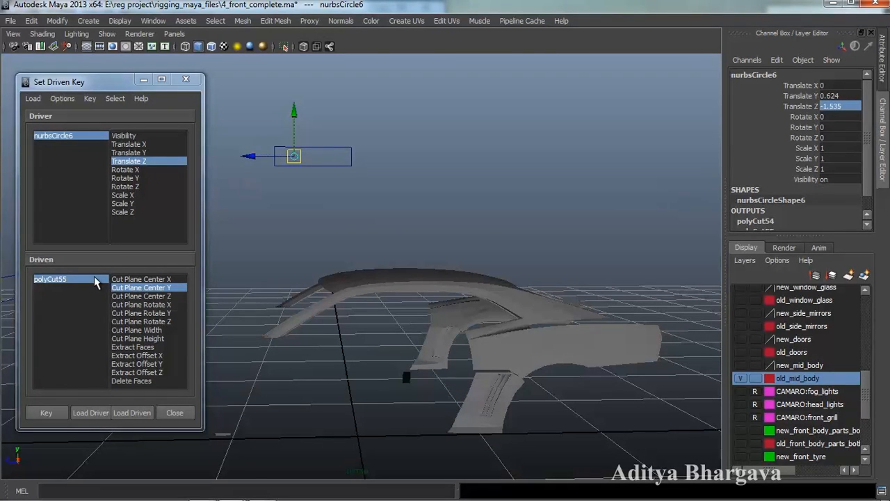
- Set polyCut55's Cut Plane Center Y to 3.599 and key it for the current nurbsCircle6 position
left_click(97, 282)
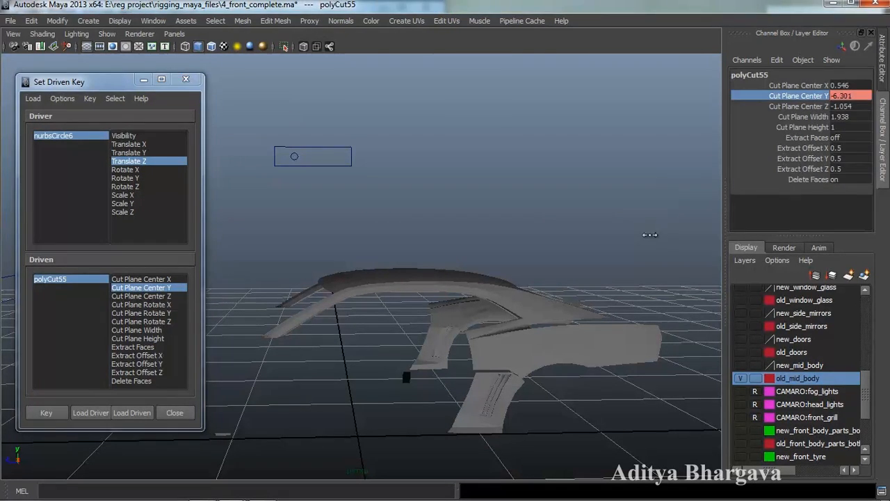
middle_click_drag(631, 237, 626, 240)
middle_click_drag(684, 240, 715, 240)
middle_click_drag(588, 292, 590, 251, "alt")
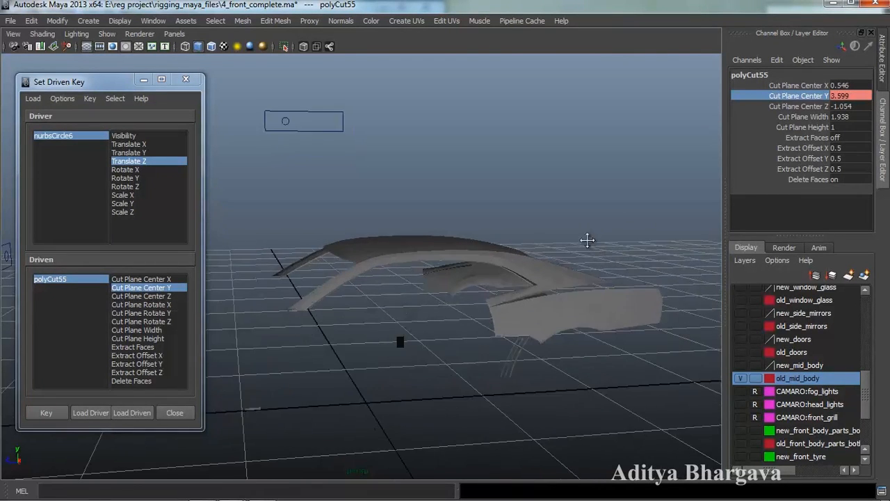
left_click(39, 413)
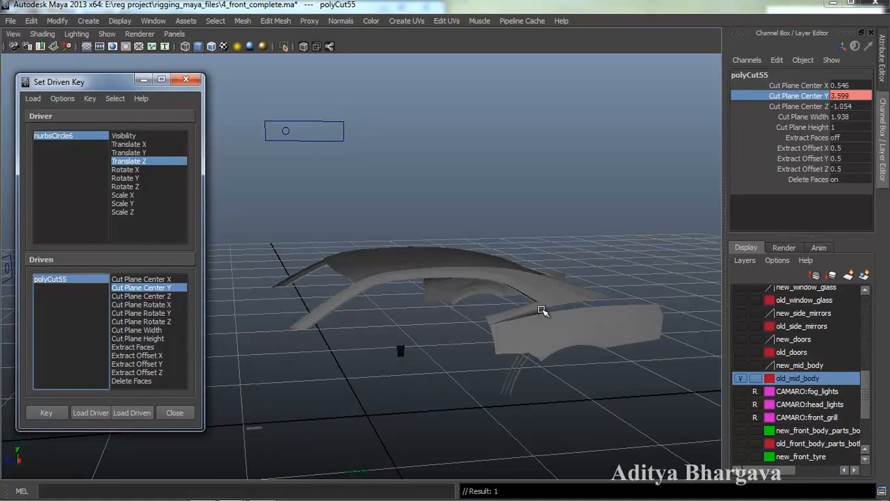
left_click_drag(542, 307, 546, 275, "alt")
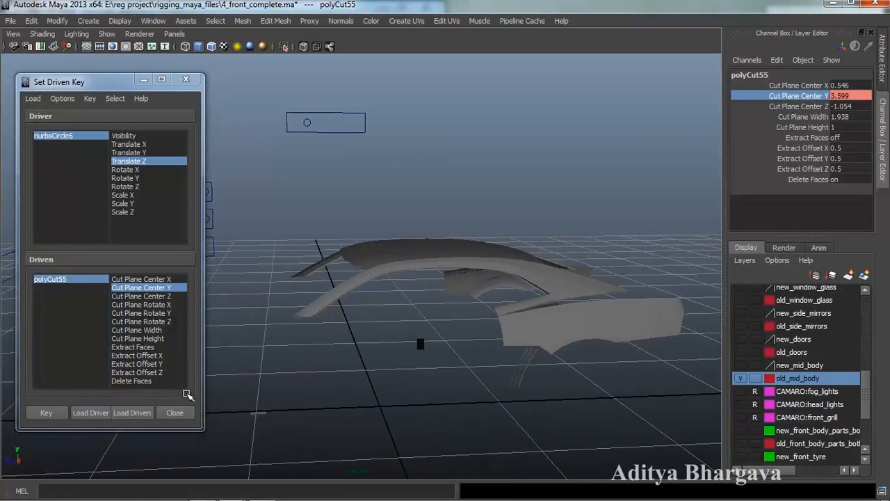
- Load polySurface749 as the driven object and key its Scale X against nurbsCircle6's Translate Z at -1.535
left_click(307, 125)
left_click_drag(522, 222, 509, 294, "alt")
left_click(489, 345)
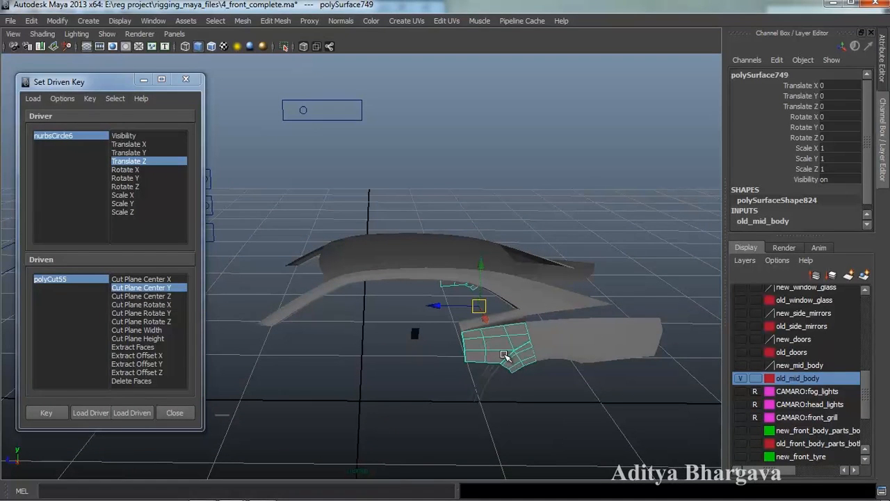
left_click_drag(509, 388, 529, 349, "alt")
mouse_move(529, 349)
middle_mouse_down("alt")
mouse_move(465, 360)
mouse_move(511, 334)
mouse_move(517, 350)
middle_mouse_up("alt")
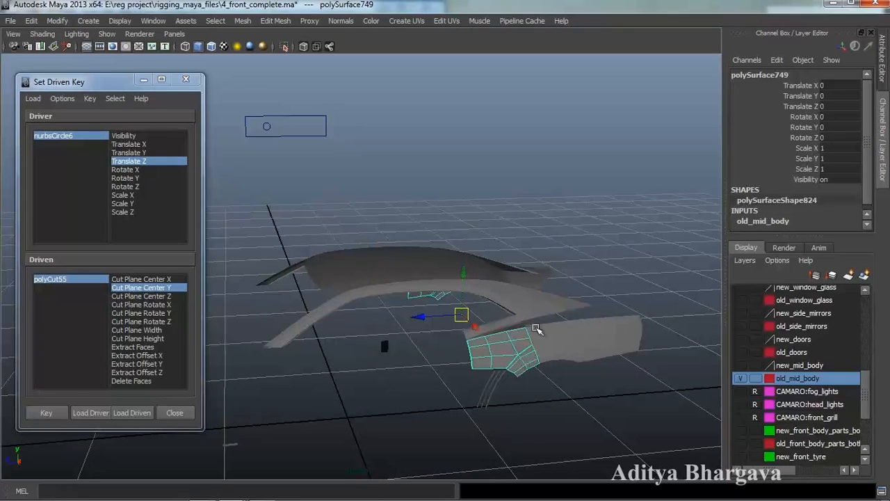
left_click_drag(519, 351, 402, 248, "alt")
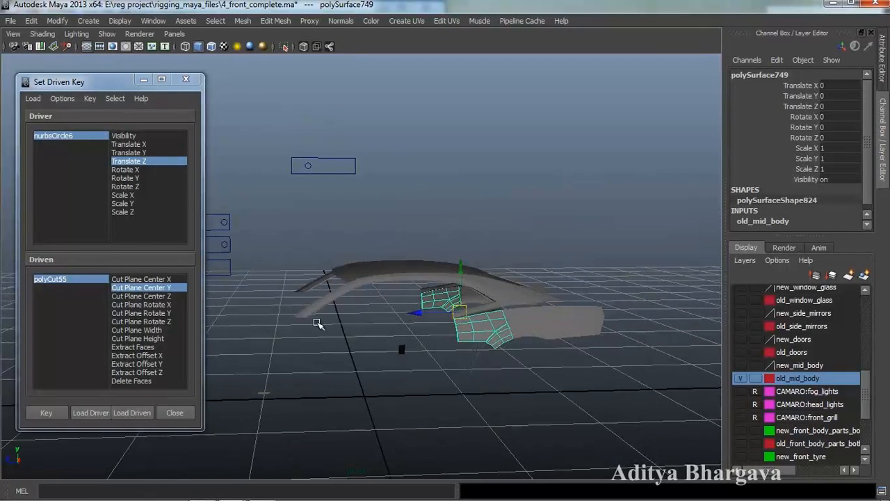
left_click(132, 414)
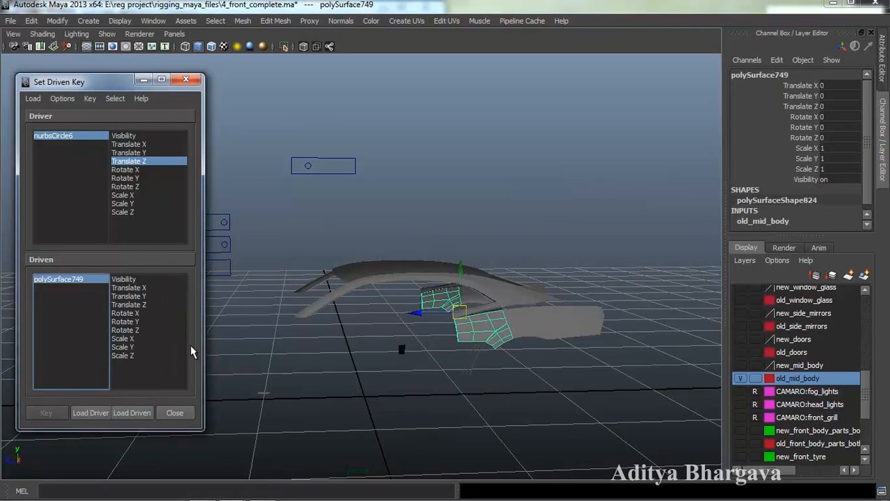
left_click(137, 340)
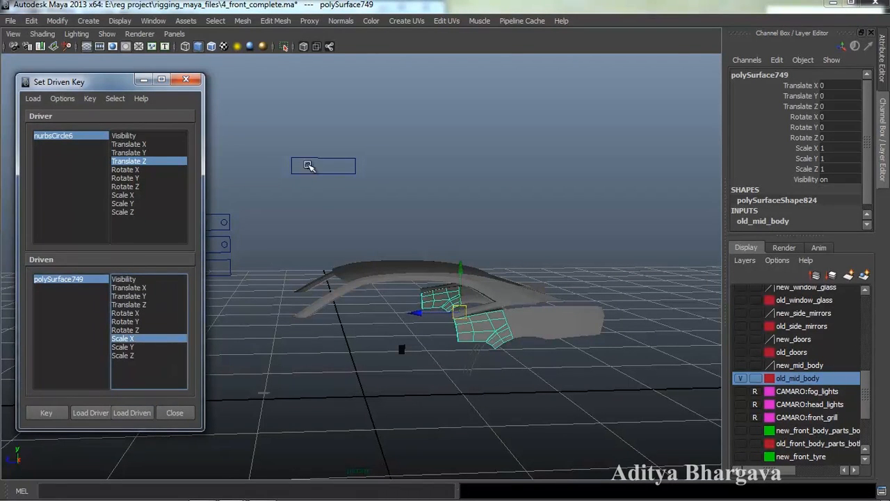
left_click(46, 412)
- Move the nurbsCircle6 slider control along Z to a Translate Z of -1.599
left_click_drag(483, 353, 491, 372, "alt")
left_click(308, 189)
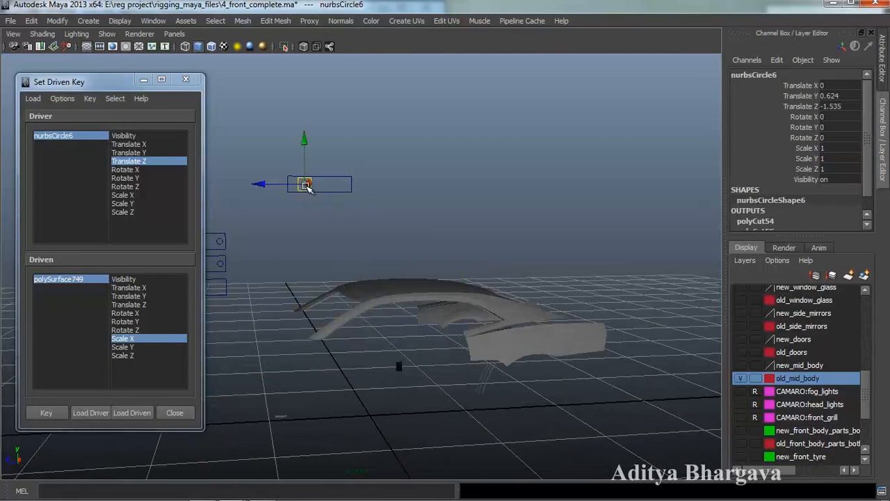
left_click(265, 185)
left_click_drag(265, 185, 272, 185)
left_click_drag(406, 324, 268, 335, "alt")
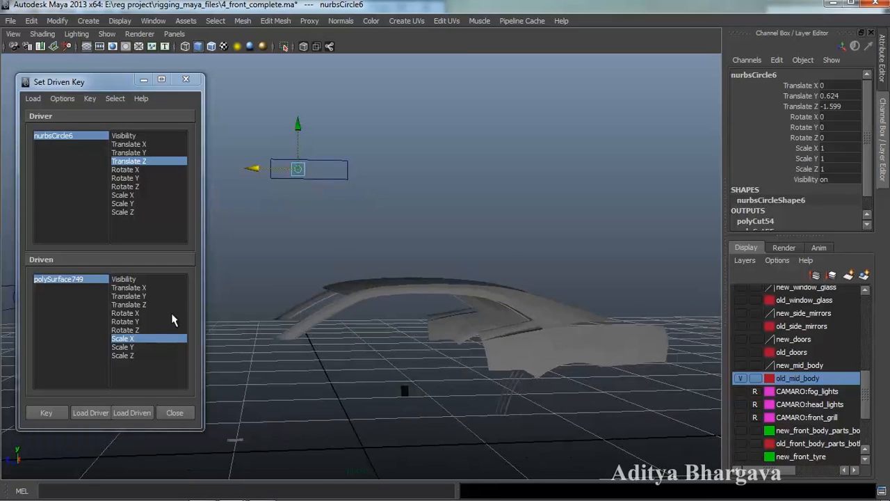
- Scale polySurface749 to 1.091 in X and key its Scale X for the current nurbsCircle6 position
left_click(94, 280)
left_click_drag(379, 357, 393, 373, "alt")
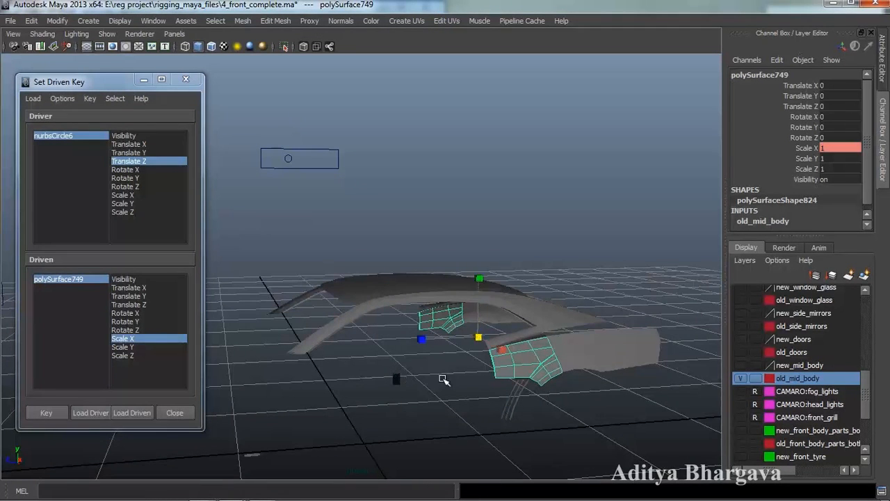
left_click_drag(496, 347, 540, 366)
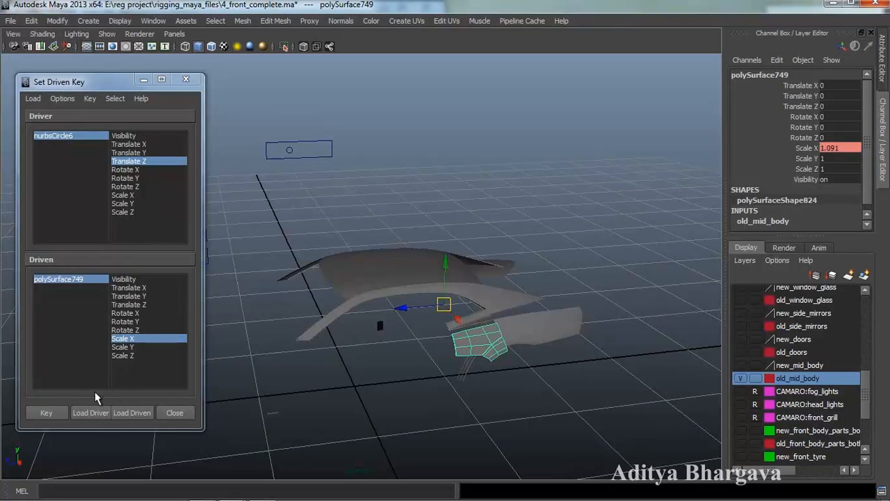
left_click(64, 411)
left_click_drag(495, 315, 492, 308, "alt")
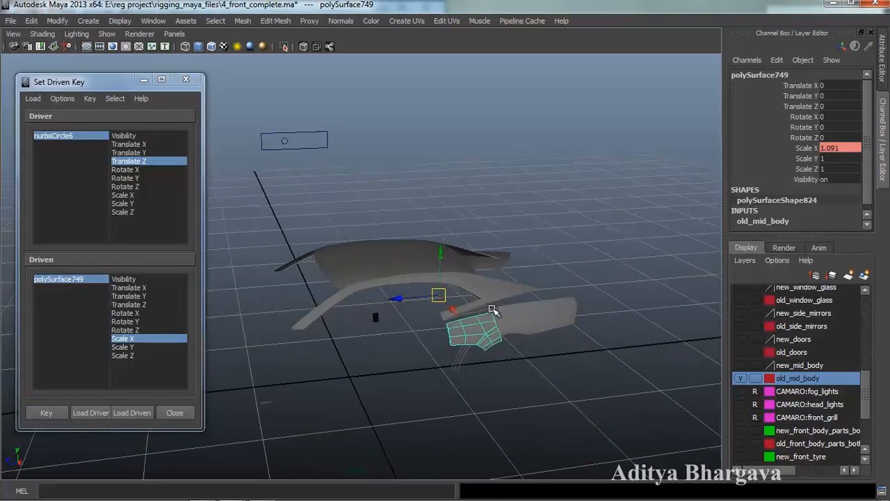
- Move the nurbsCircle6 slider control back along Z to a Translate Z of -1.511
left_click(298, 142)
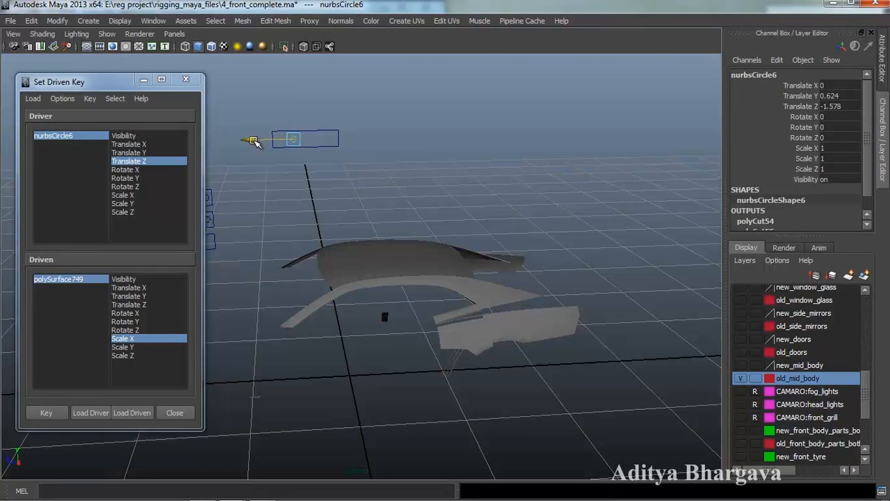
mouse_move(251, 140)
left_mouse_down()
mouse_move(239, 141)
mouse_move(256, 144)
mouse_move(247, 143)
left_mouse_up()
left_click_drag(487, 306, 542, 304, "alt")
scroll(519, 314, "up", 2)
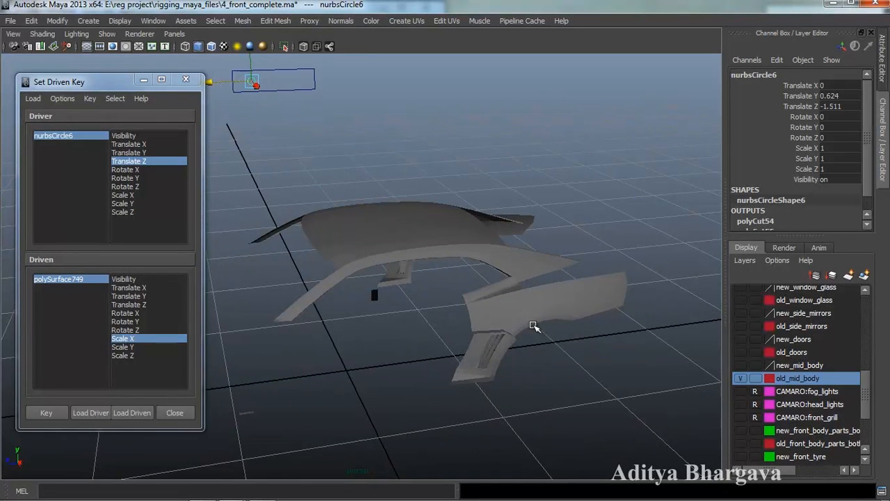
left_click_drag(621, 311, 527, 367, "alt")
mouse_move(209, 125)
left_mouse_down()
mouse_move(230, 126)
mouse_move(212, 126)
left_mouse_up()
key("ctrl+z")
- Select polySurface749 and cut it with a short vertical Cut Faces line beside the panel's front edge
left_click_drag(492, 309, 497, 327, "alt")
left_click(497, 328)
left_click_drag(551, 313, 529, 325, "alt")
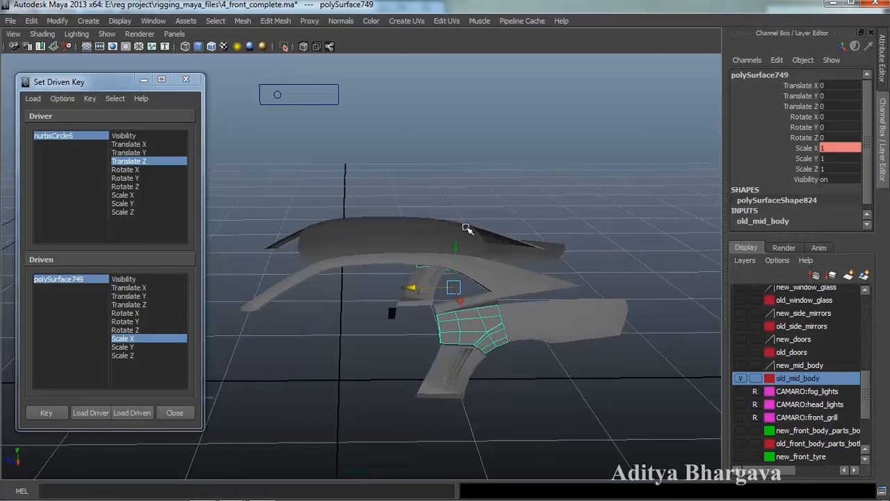
left_click(266, 20)
left_click(293, 113)
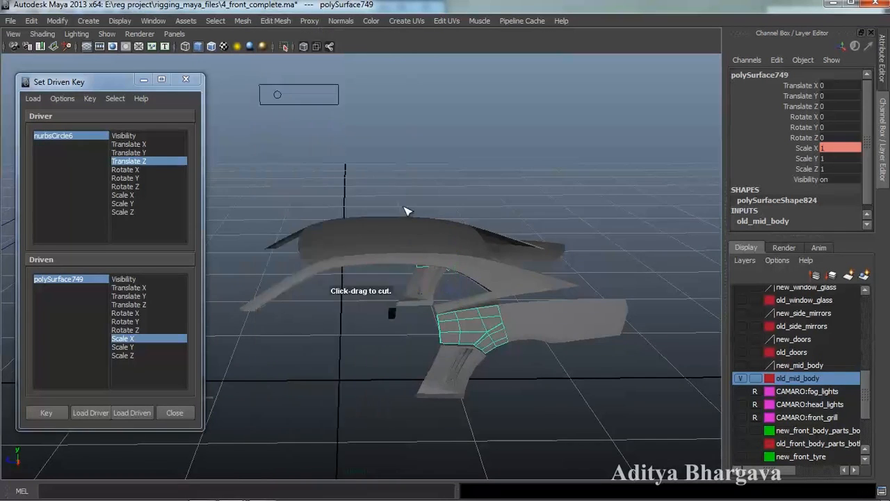
left_click_drag(361, 289, 394, 188, "alt")
left_click_drag(421, 303, 421, 325)
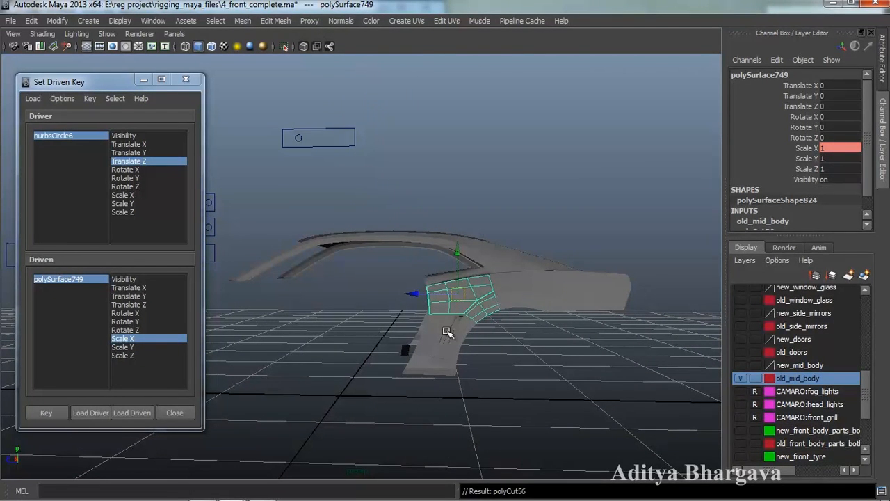
- Load the new cut node polyCut56 as driven and key its Cut Plane Center Z against nurbsCircle6's Translate Z at -1.511
key("ctrl+a")
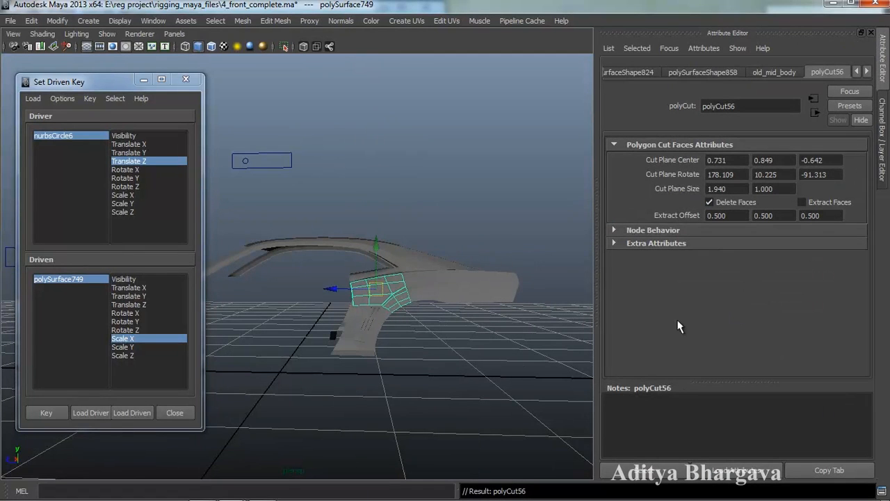
left_click(673, 472)
key("ctrl+a")
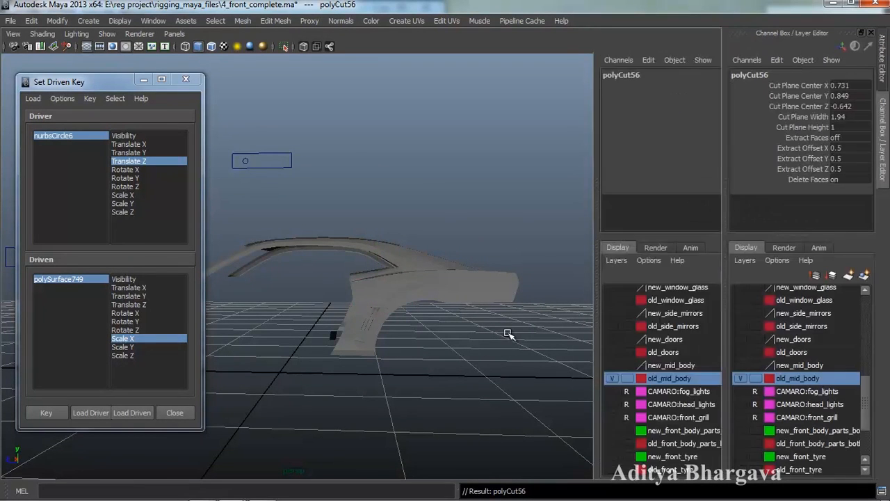
left_click(145, 413)
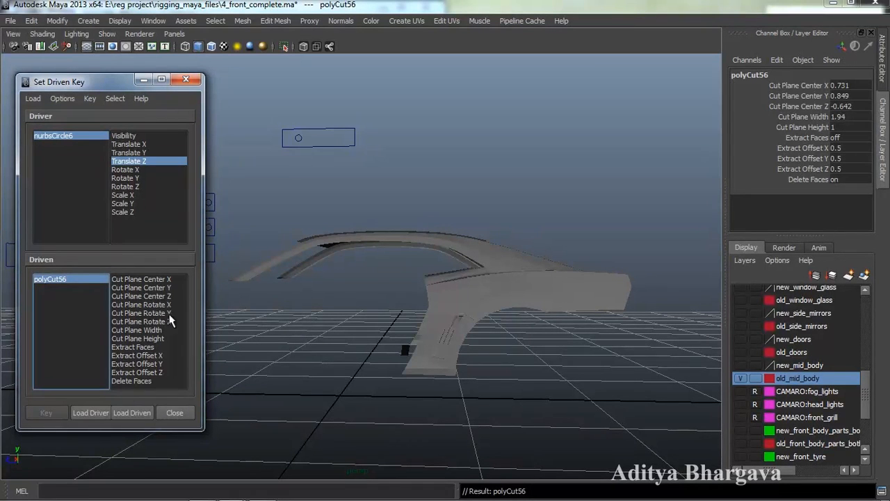
left_click(142, 295)
left_click(46, 413)
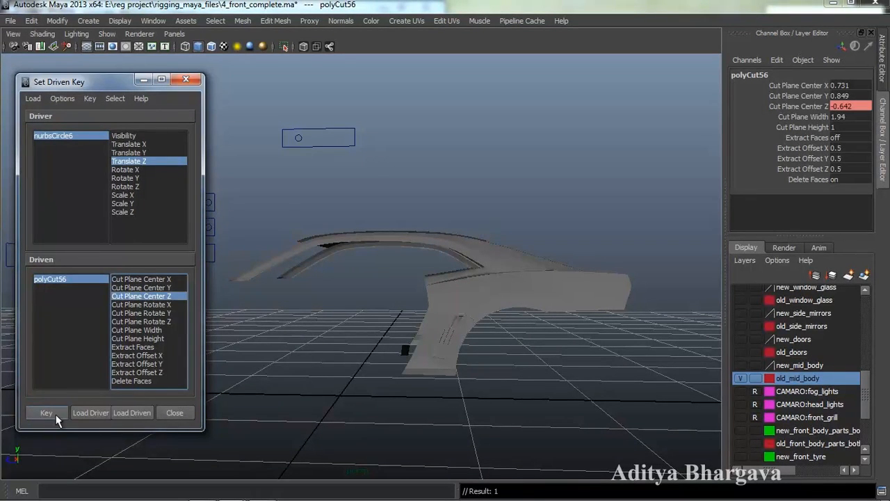
- Set the nurbsCircle6 slider control's Translate Z to -1.604
left_click(300, 139)
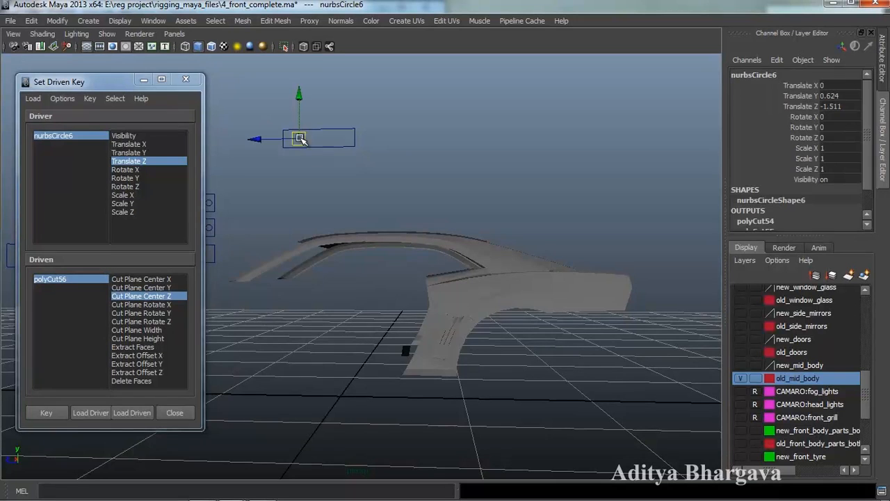
left_click_drag(284, 199, 234, 104, "alt")
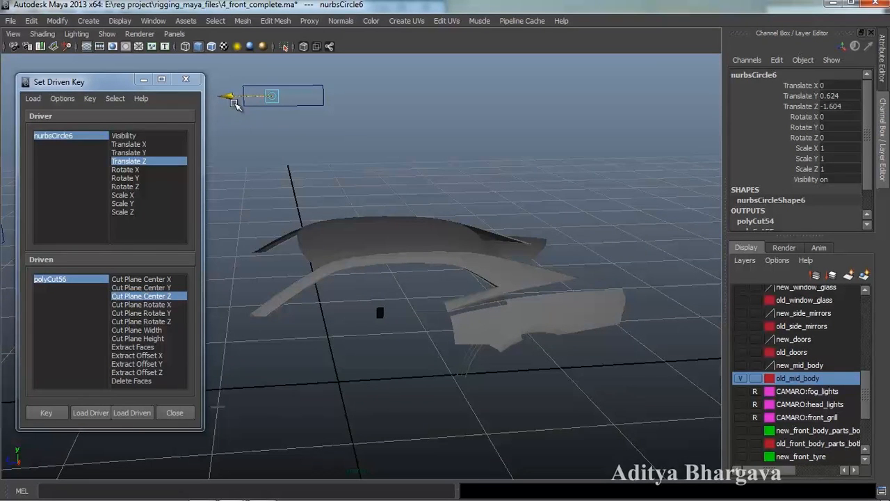
scroll(303, 207, "up", 2)
left_click_drag(304, 208, 300, 195, "alt")
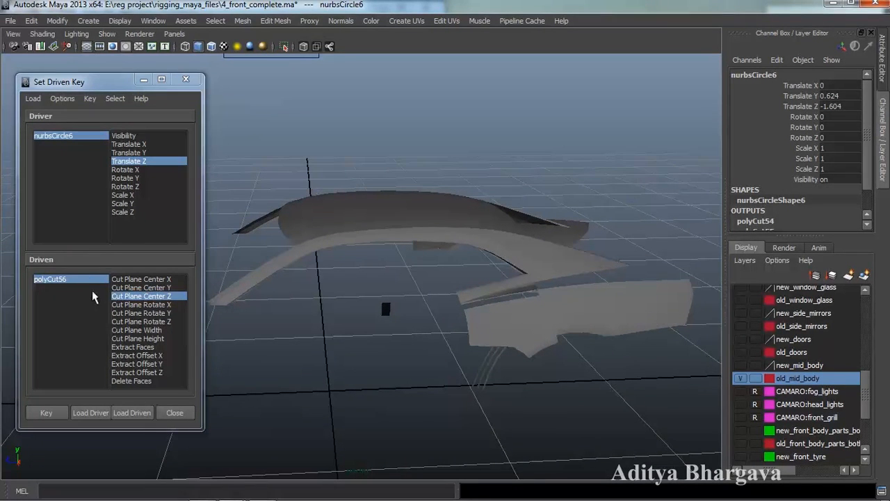
- Set polyCut56's Cut Plane Center Z to -1.442 and key it for the current nurbsCircle6 position
left_click(90, 279)
left_click(800, 107)
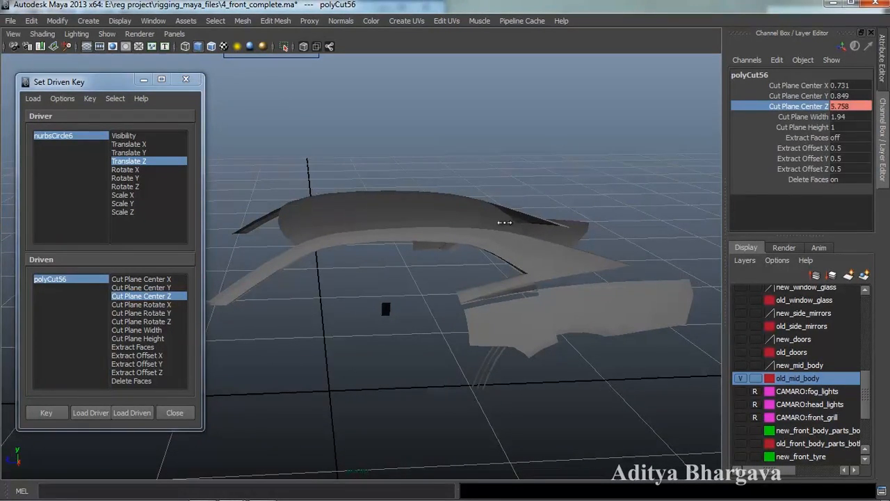
middle_click_drag(470, 221, 456, 235)
scroll(456, 237, "down", 3)
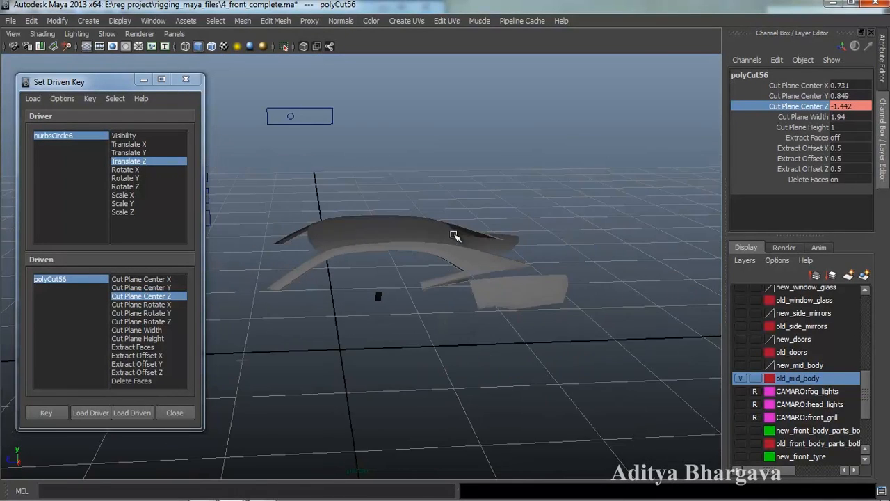
left_click(46, 412)
left_click_drag(407, 326, 493, 292, "alt")
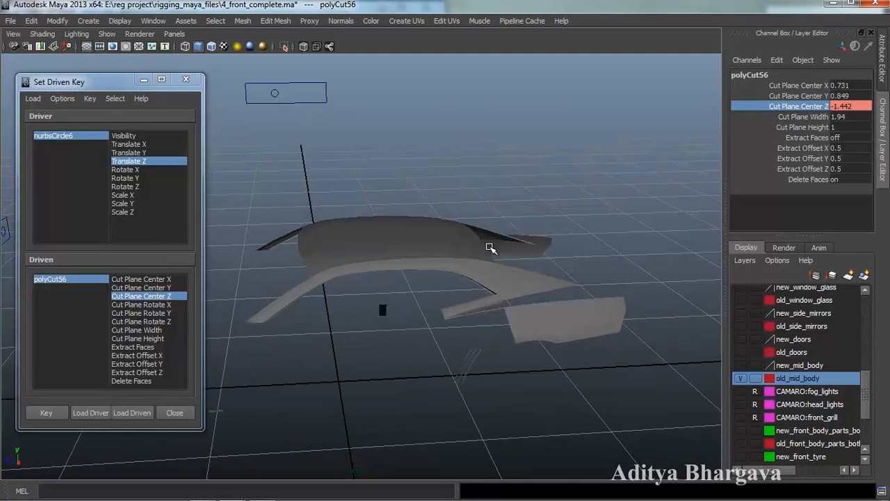
- Select polySurface750, the piece behind the removed panel, and cut it with the Cut Faces Tool
left_click(275, 94)
left_click(551, 329)
left_click_drag(613, 326, 518, 330, "alt")
scroll(531, 338, "up", 1)
scroll(527, 350, "down", 1)
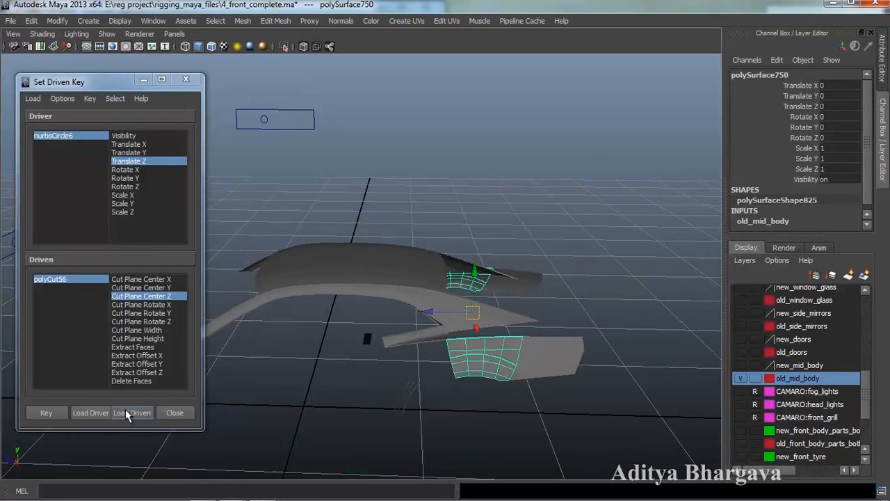
left_click(275, 21)
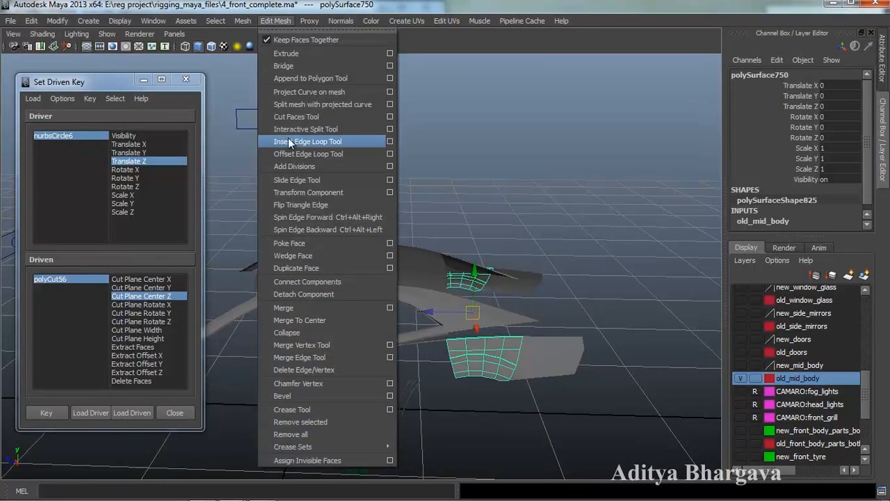
left_click(303, 117)
left_click_drag(398, 254, 396, 235, "alt")
left_click_drag(473, 349, 459, 364, "alt")
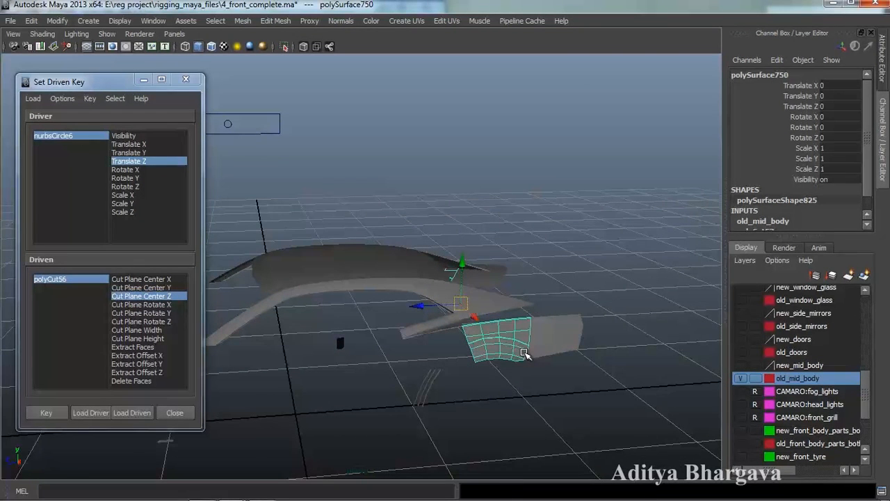
- Load polySurface750's new cut node polyCut57 as driven and key its Cut Plane Center Z against nurbsCircle6's Translate Z at -1.604
key("ctrl+a")
left_click(427, 382)
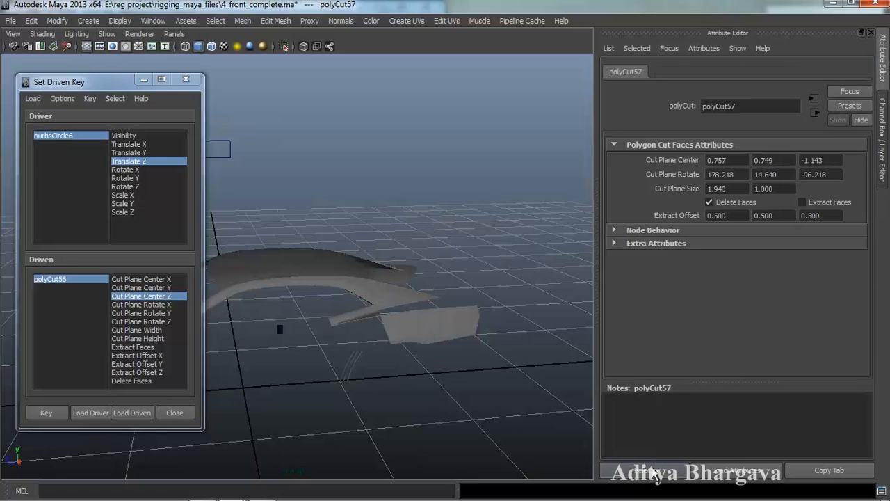
scroll(421, 381, "up", 3)
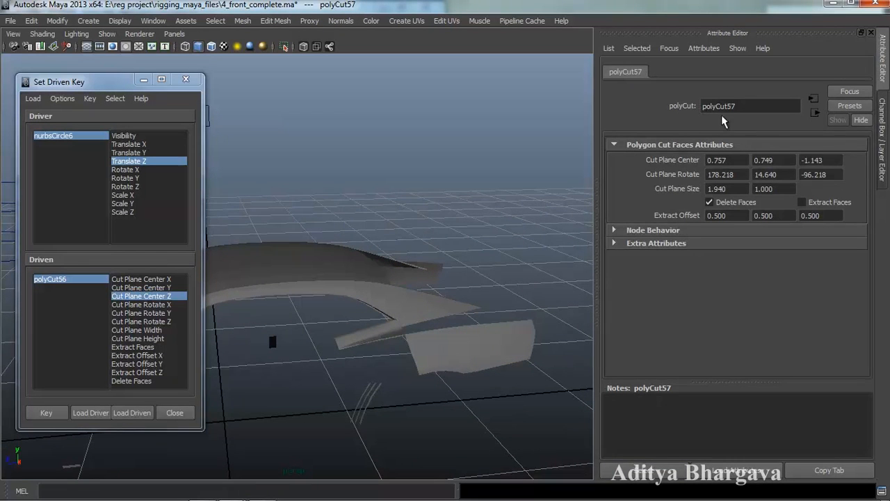
left_click_drag(570, 262, 511, 276, "alt")
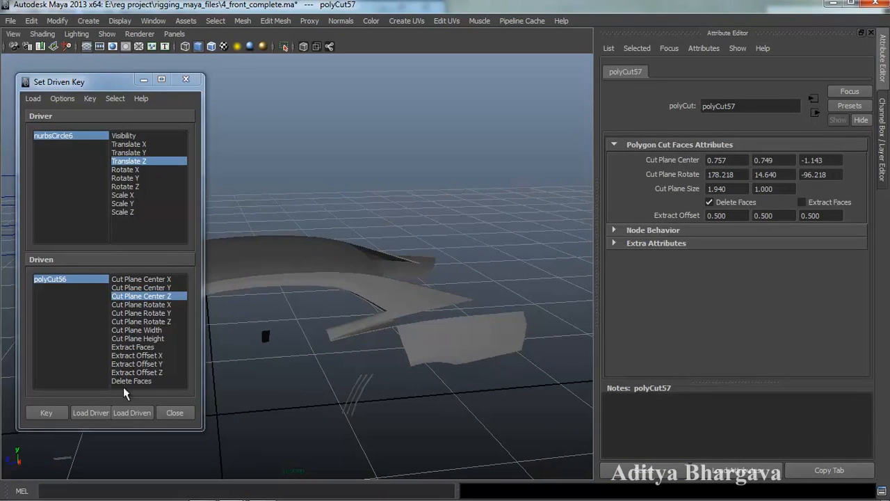
left_click(132, 412)
left_click_drag(481, 377, 429, 332, "alt")
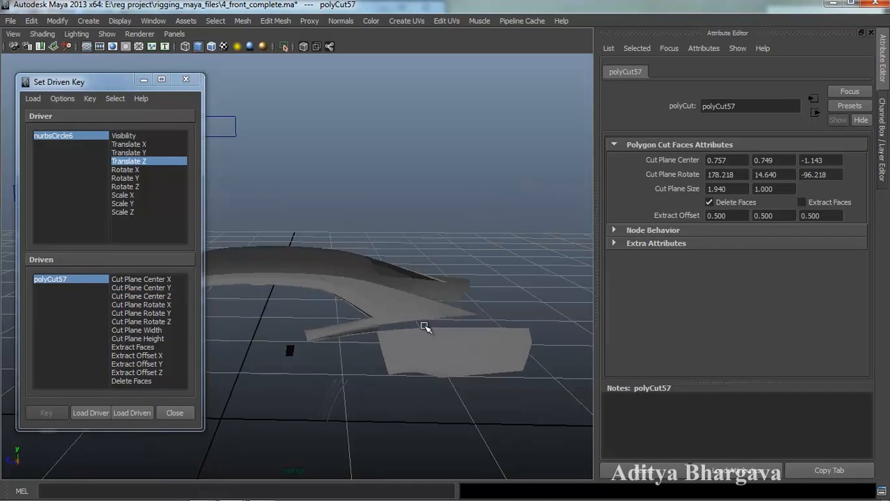
mouse_move(506, 396)
left_mouse_down("alt")
mouse_move(522, 394)
mouse_move(494, 385)
left_mouse_up("alt")
key("ctrl+a")
left_click_drag(465, 354, 526, 355, "alt")
left_click(141, 296)
left_click_drag(288, 229, 318, 250, "alt")
left_click(46, 412)
- Move the nurbsCircle6 slider control further in the negative Z direction
left_click(287, 91)
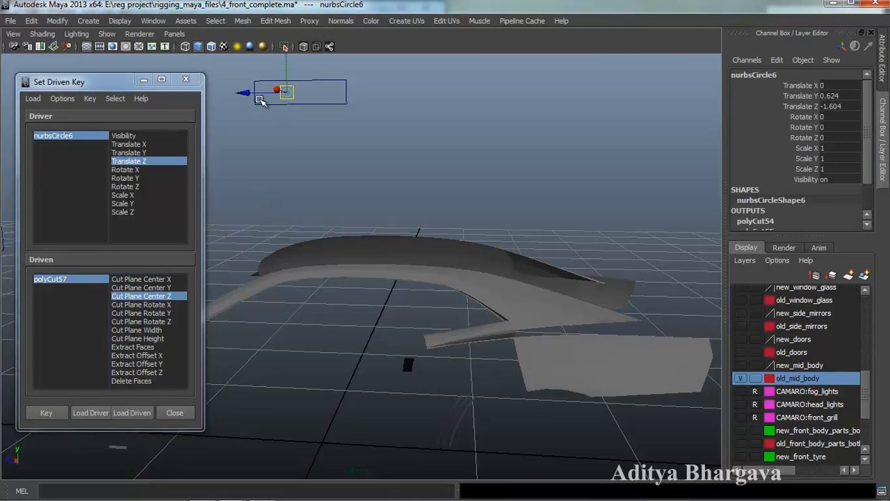
left_click_drag(250, 94, 267, 97)
left_click_drag(364, 234, 402, 295, "alt")
- Set polyCut57's Cut Plane Center Z to -1.943 and key it for the current nurbsCircle6 position
left_click(90, 279)
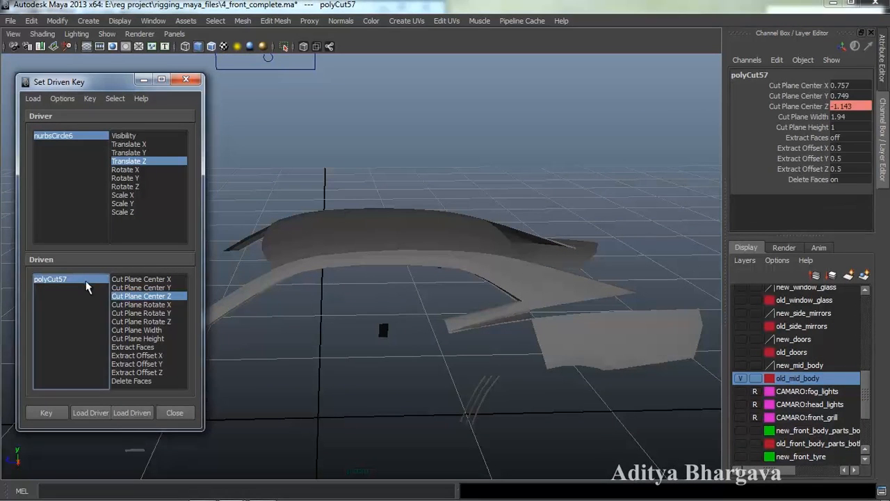
left_click(134, 297)
left_click(800, 107)
middle_click_drag(550, 202, 562, 202)
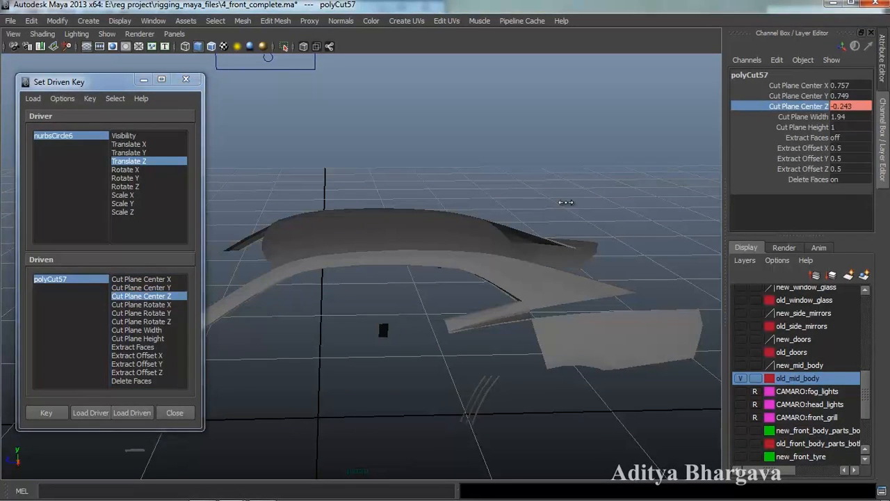
middle_click_drag(654, 206, 554, 217)
scroll(561, 250, "down", 3)
left_click_drag(559, 252, 566, 273, "alt")
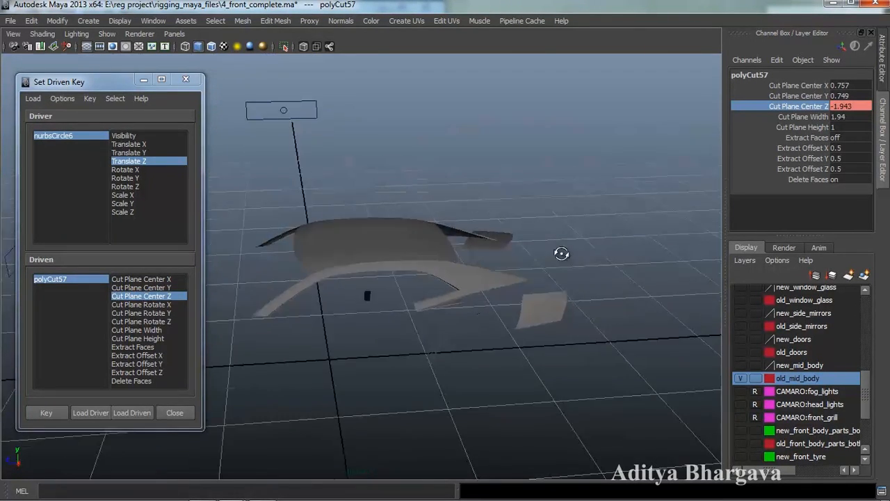
left_click(50, 415)
- Select polySurface751, the rear side panel of the old mid body, and cut it with the Cut Faces Tool
middle_click_drag(404, 287, 409, 312, "alt")
scroll(408, 312, "up", 2)
left_click_drag(408, 312, 423, 334, "alt")
left_click(581, 383)
left_click_drag(581, 382, 425, 324, "alt")
left_click(276, 20)
left_click(309, 118)
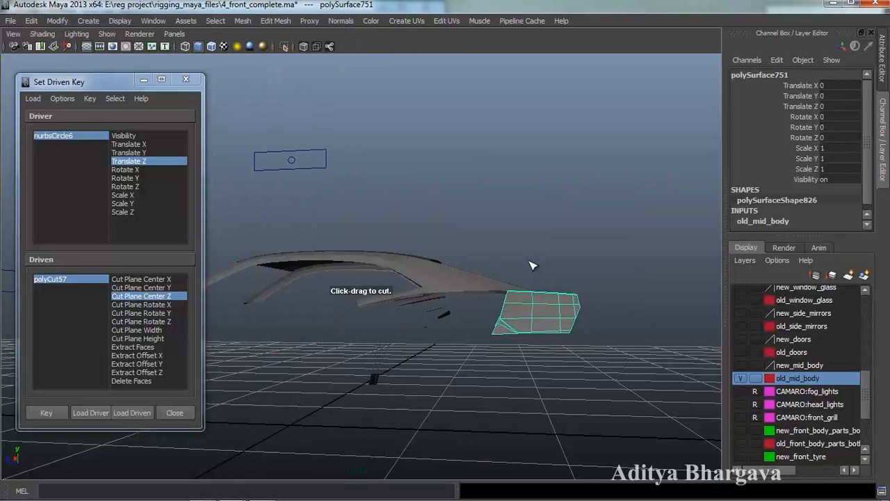
mouse_move(588, 287)
left_mouse_down()
mouse_move(607, 296)
mouse_move(616, 287)
left_mouse_up()
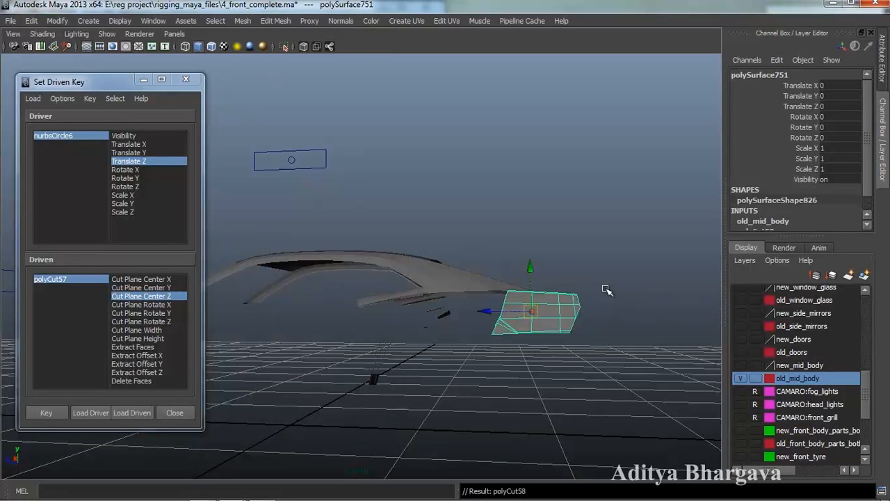
- Enable Delete Faces on polySurface751's cut node polyCut58 and load that node as the driven object
left_click_drag(586, 333, 501, 315, "alt")
key("ctrl+a")
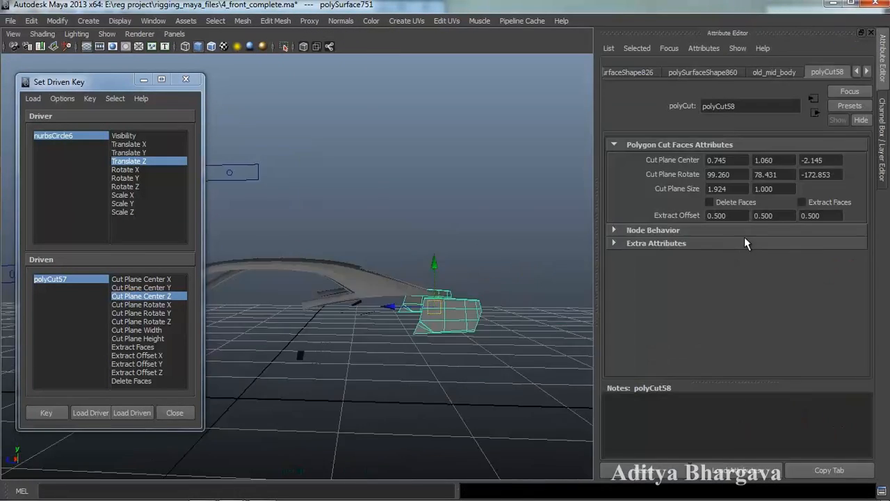
left_click(734, 203)
left_click(672, 472)
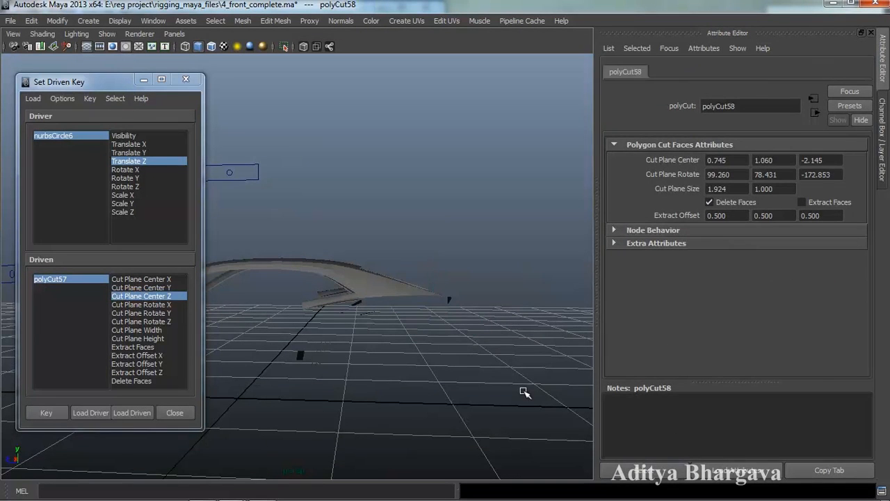
key("ctrl+a")
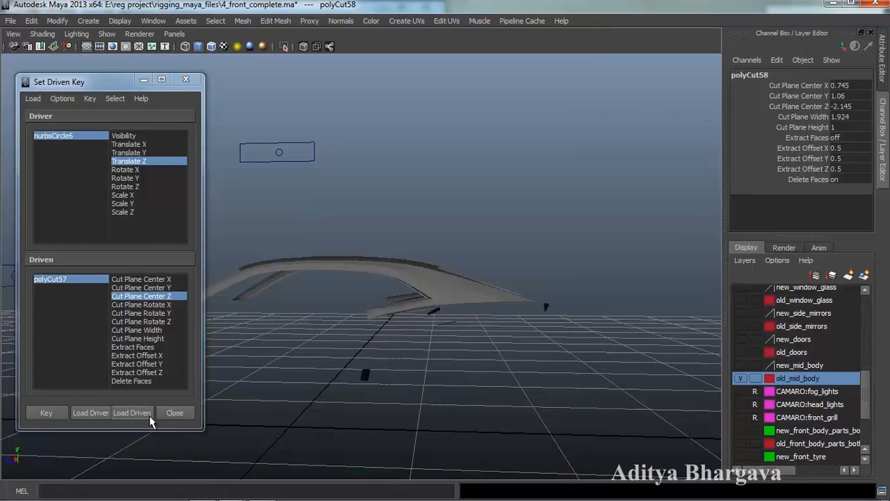
left_click(141, 416)
- Set polyCut58's Cut Plane Center Y to 0.26 and key it against nurbsCircle6's Translate Z
left_click(159, 289)
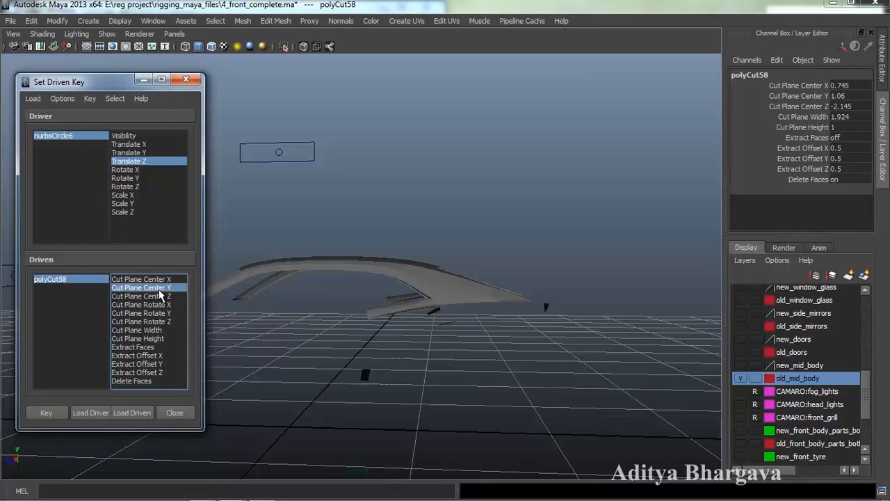
left_click(800, 96)
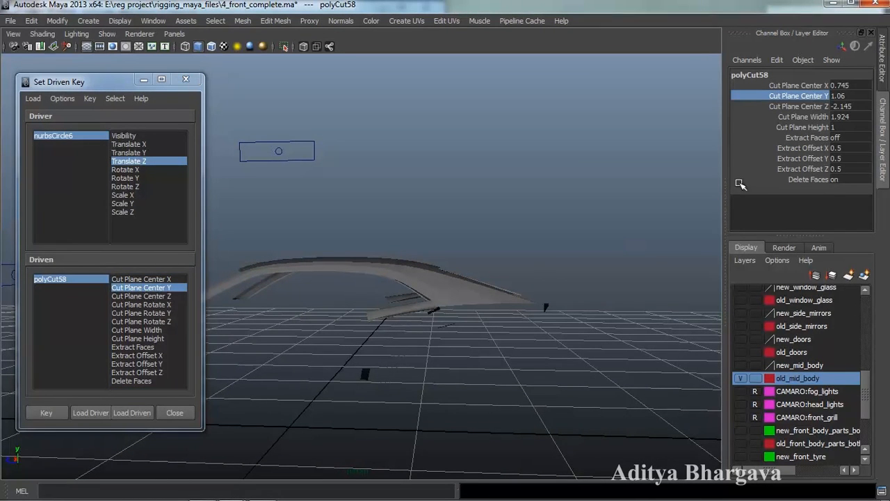
middle_click_drag(592, 283, 536, 292)
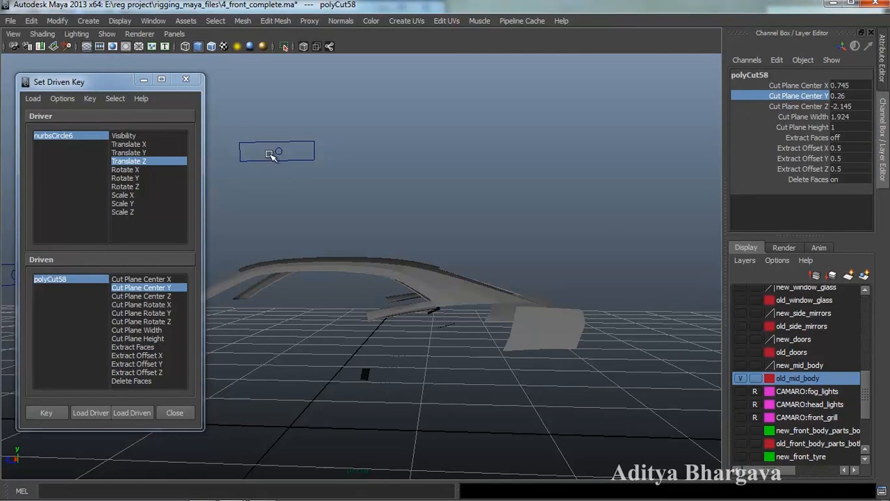
left_click(46, 412)
- Move nurbsCircle6 to Translate Z -1.854 and key polyCut58's Cut Plane Center Y at 1.26 for that position
left_click(279, 151)
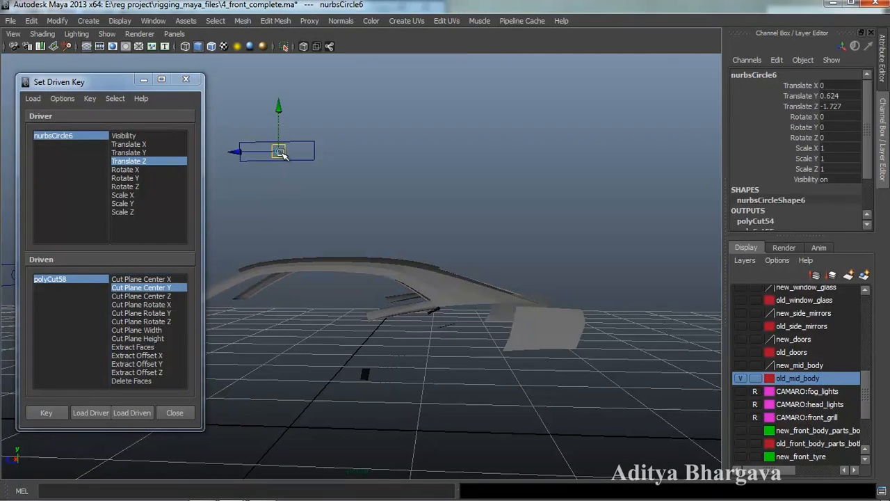
left_click_drag(236, 154, 255, 160)
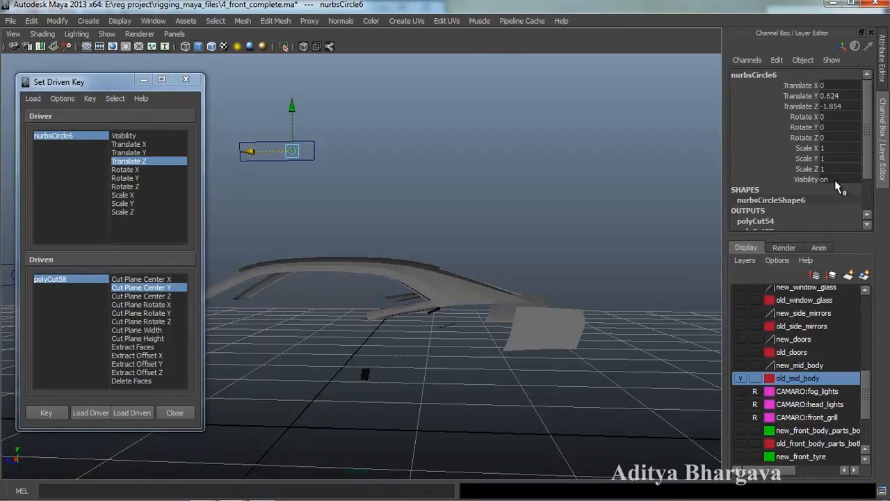
left_click(89, 284)
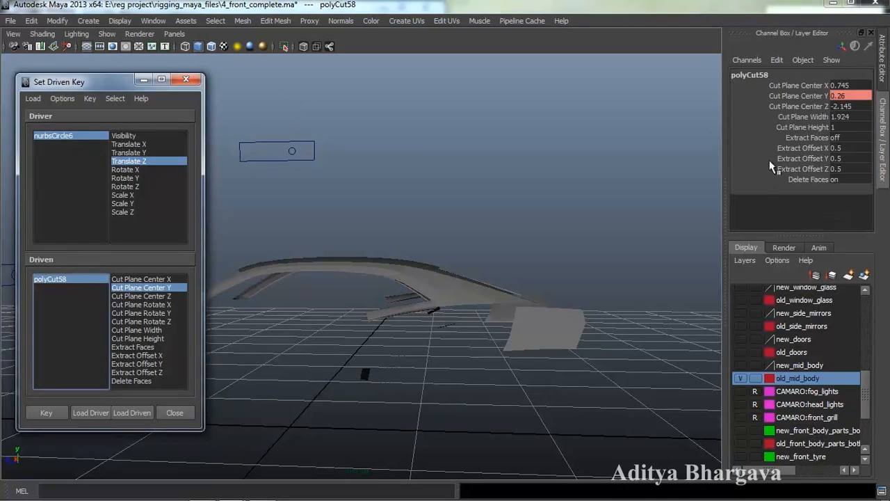
left_click(811, 95)
mouse_move(657, 169)
middle_mouse_down()
mouse_move(665, 172)
mouse_move(657, 177)
middle_mouse_up()
left_click(46, 413)
- Move the nurbsCircle6 slider control back to a Translate Z of -1.447
left_click_drag(362, 306, 503, 285, "alt")
scroll(503, 286, "down", 2)
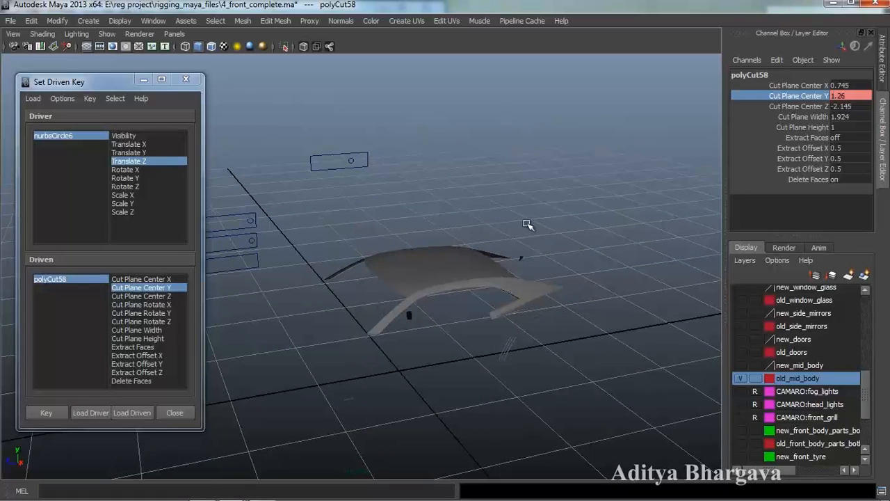
left_click(404, 310)
left_click_drag(413, 330, 438, 348, "alt")
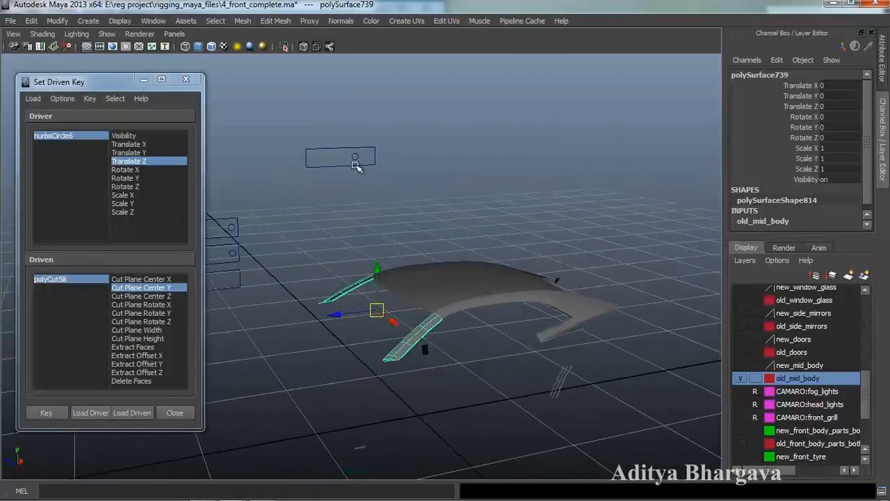
left_click(353, 159)
left_click_drag(313, 161, 228, 180)
left_click_drag(276, 276, 327, 276, "alt")
left_click_drag(321, 175, 369, 228)
- Load the front pillars, polySurface739, as driven and key their Scale X at 1 against nurbsCircle6's Translate Z
left_click(379, 252)
left_click_drag(396, 292, 436, 323, "alt")
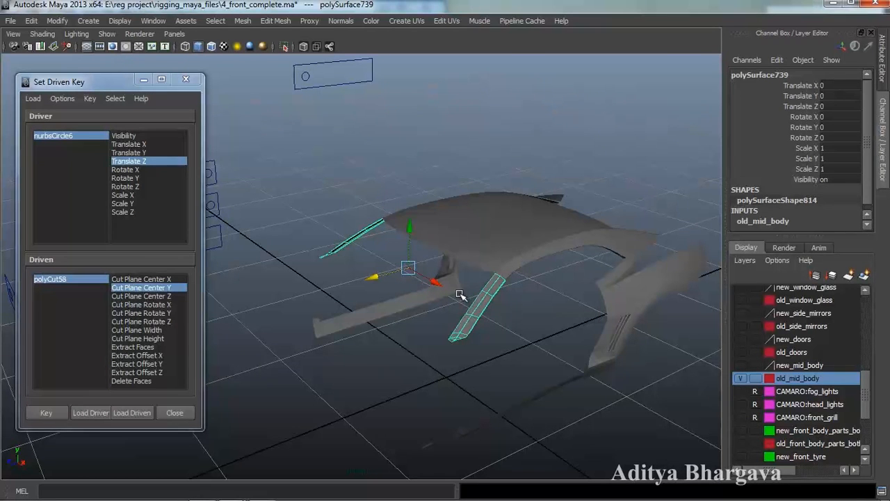
left_click_drag(383, 347, 382, 362, "alt")
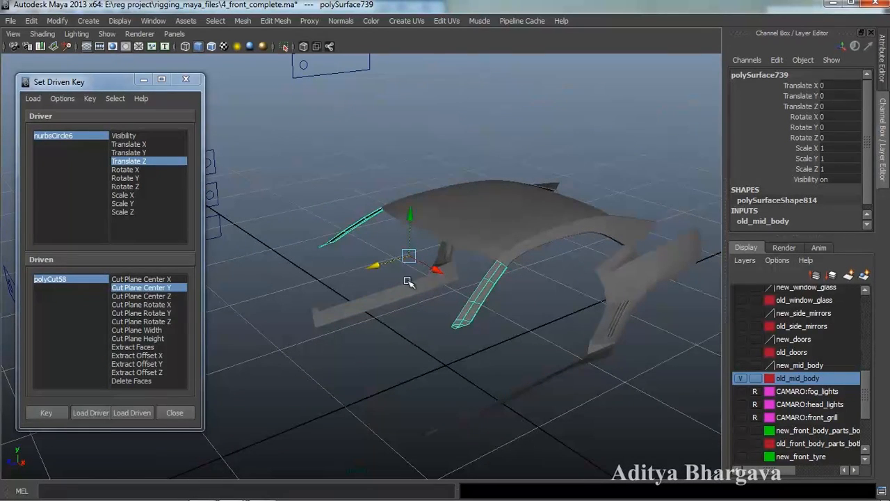
left_click(130, 413)
mouse_move(441, 342)
left_mouse_down("alt")
mouse_move(419, 339)
mouse_move(453, 348)
left_mouse_up("alt")
left_click(122, 338)
left_click_drag(334, 376, 387, 338, "alt")
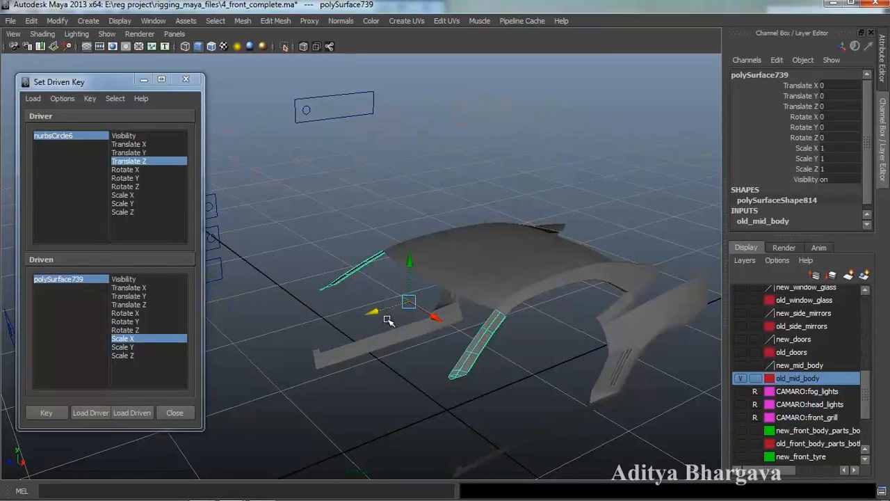
left_click_drag(390, 317, 446, 333, "alt")
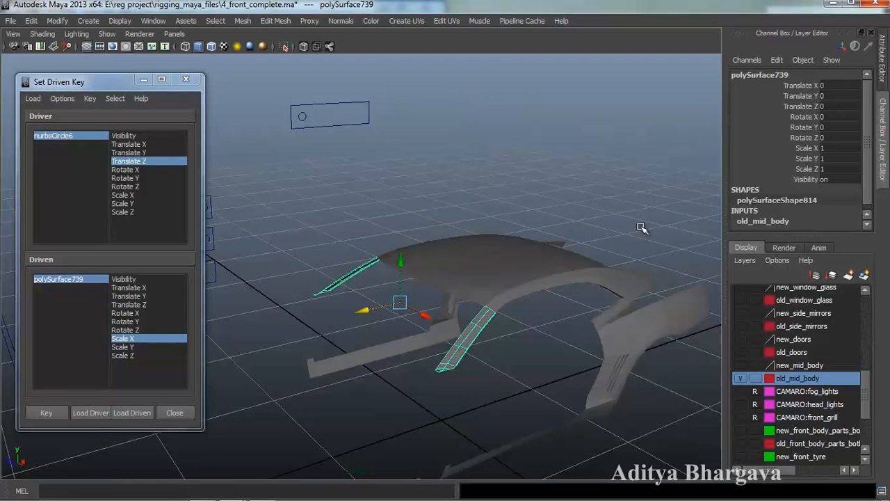
scroll(816, 198, "down", 1)
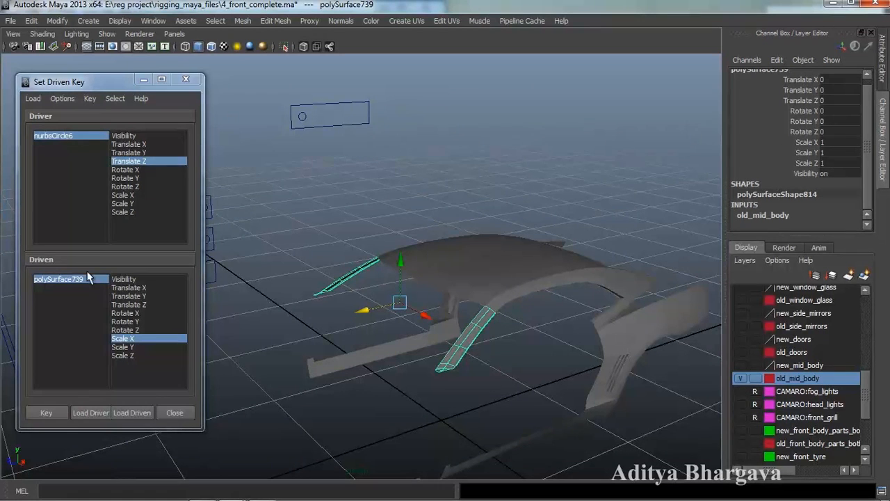
left_click(47, 405)
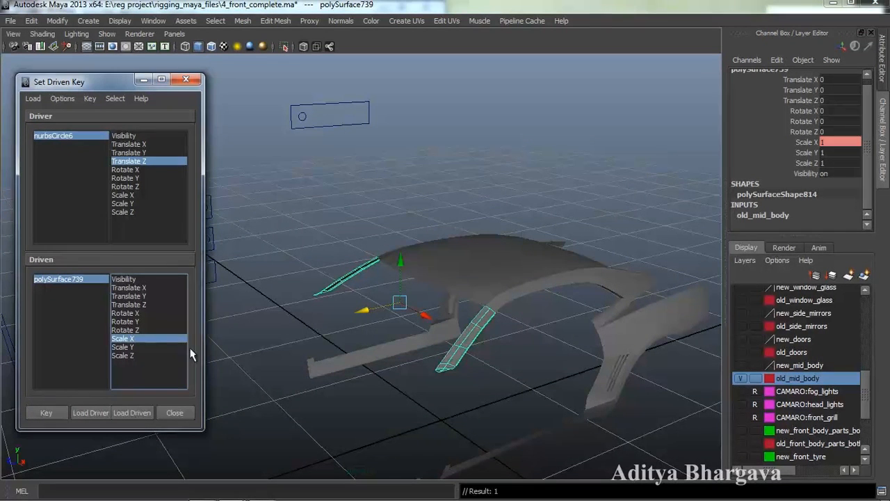
- Set the nurbsCircle6 slider control's Translate Z to -1.5
left_click(311, 127)
double_click(845, 99)
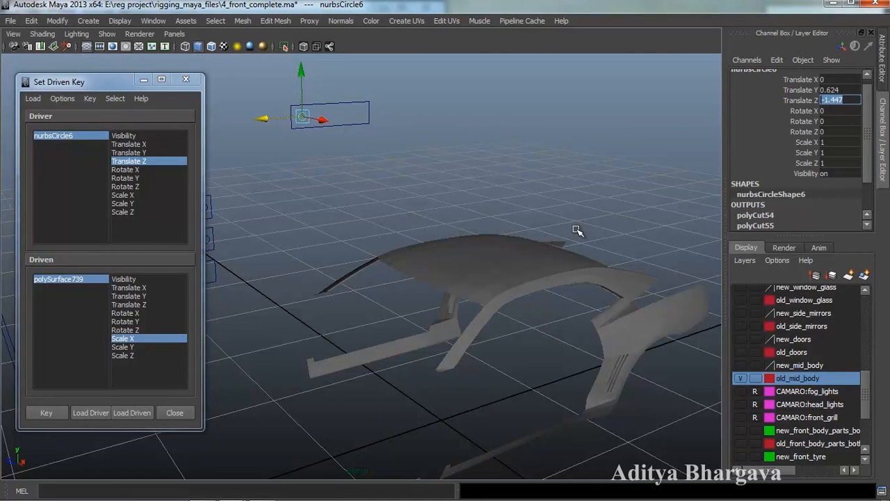
left_click_drag(583, 232, 546, 229, "alt")
mouse_move(272, 121)
left_mouse_down()
mouse_move(261, 115)
mouse_move(268, 113)
left_mouse_up()
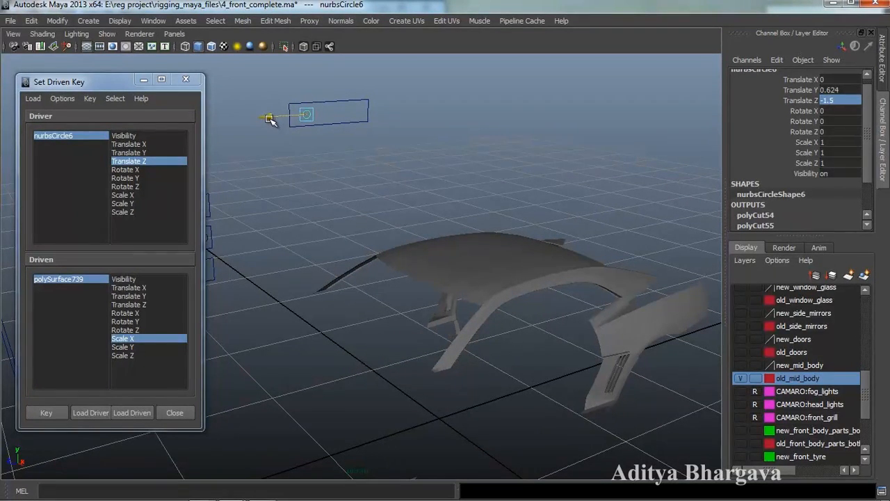
left_click_drag(542, 278, 532, 278, "alt")
middle_click_drag(513, 261, 506, 244, "alt")
left_click_drag(511, 237, 529, 240, "alt")
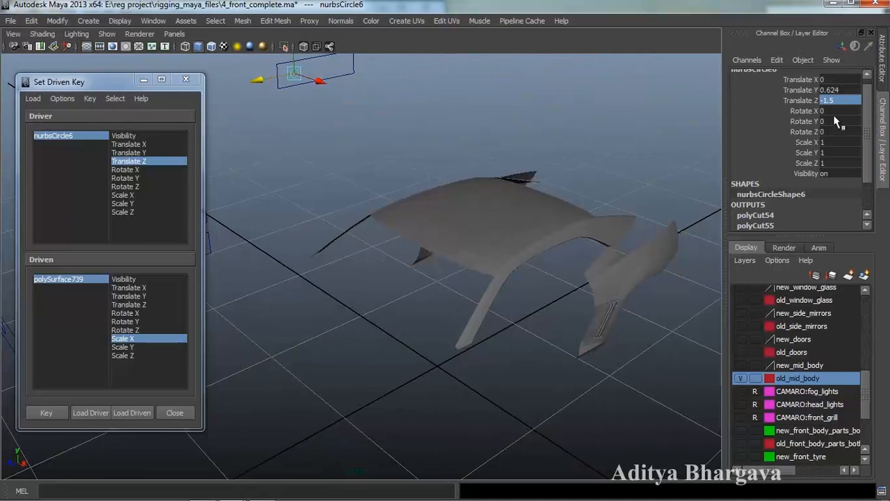
left_click_drag(455, 235, 452, 243, "alt")
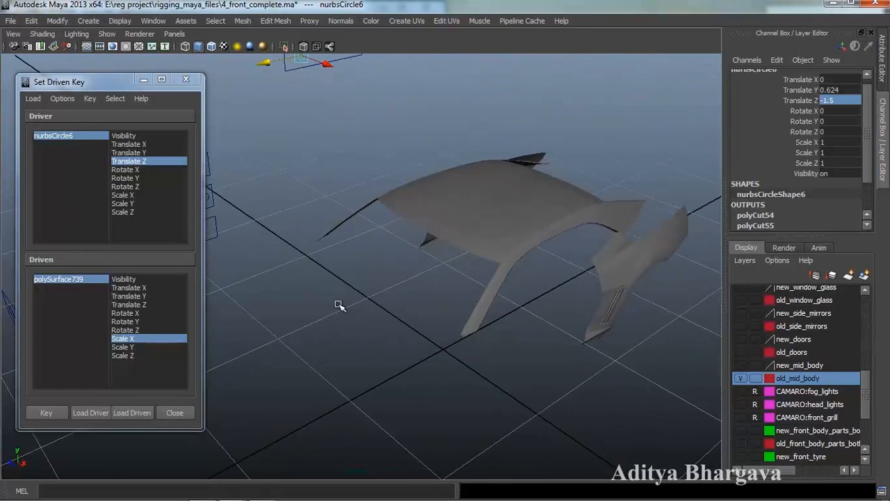
- Scale polySurface739 to 1.116 in X and key its Scale X for the current nurbsCircle6 position
left_click(75, 281)
key("r")
left_click_drag(457, 280, 494, 318)
left_click_drag(471, 263, 471, 265)
left_click_drag(491, 305, 406, 306, "alt")
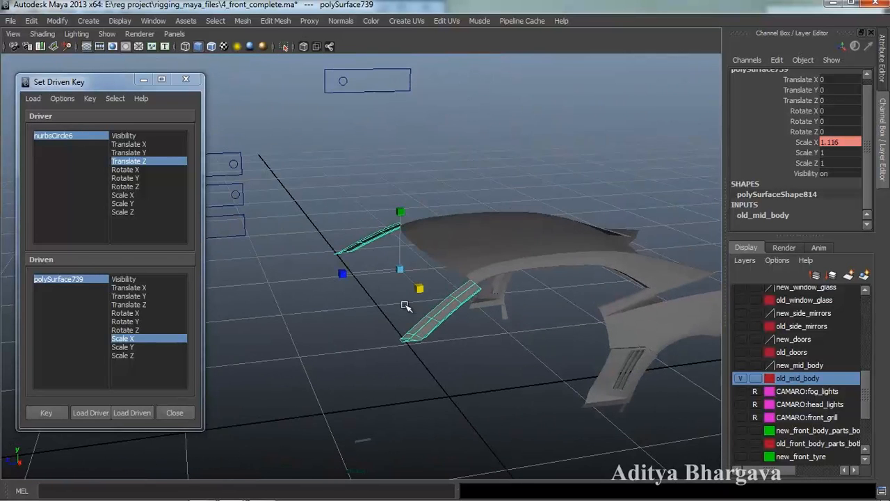
left_click(54, 411)
- Return nurbsCircle6's Translate Z to -1.447
middle_click_drag(423, 264, 425, 280, "alt")
key("w")
left_click(348, 100)
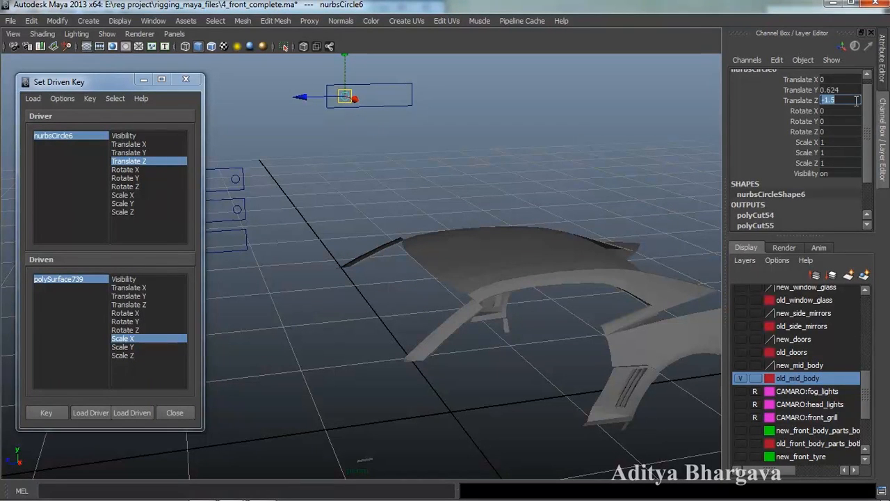
key("Return")
left_click_drag(496, 267, 439, 243, "alt")
middle_click_drag(439, 242, 445, 249, "alt")
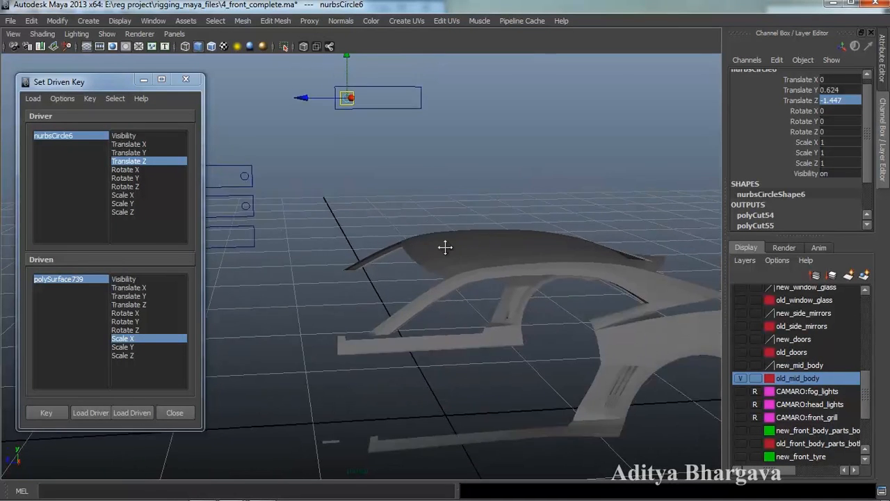
left_click_drag(445, 249, 437, 285, "alt")
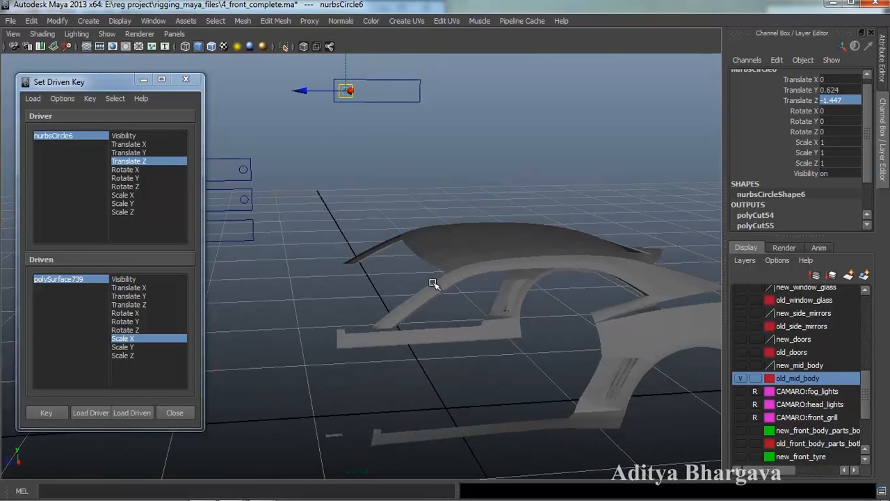
- Select the front pillars, polySurface739, and cut across them with the Cut Faces Tool
left_click(401, 302)
left_click_drag(397, 331, 393, 318, "alt")
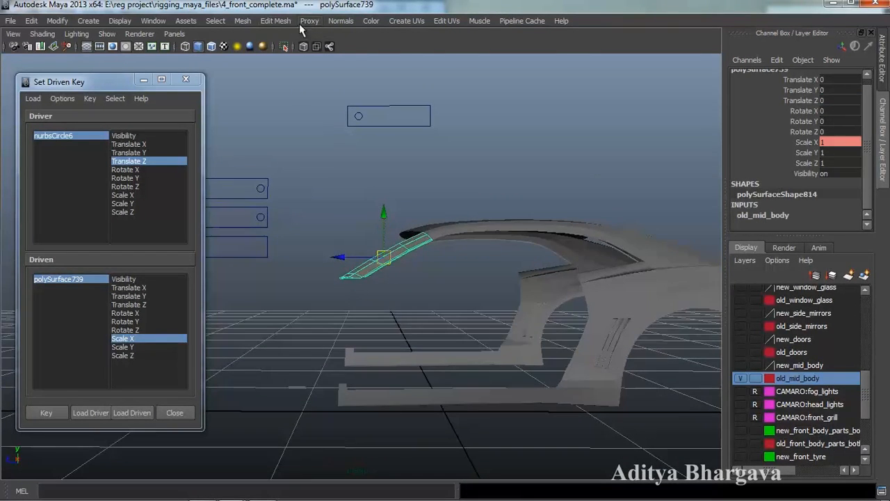
left_click(277, 21)
left_click(336, 117)
left_click_drag(341, 293, 425, 286)
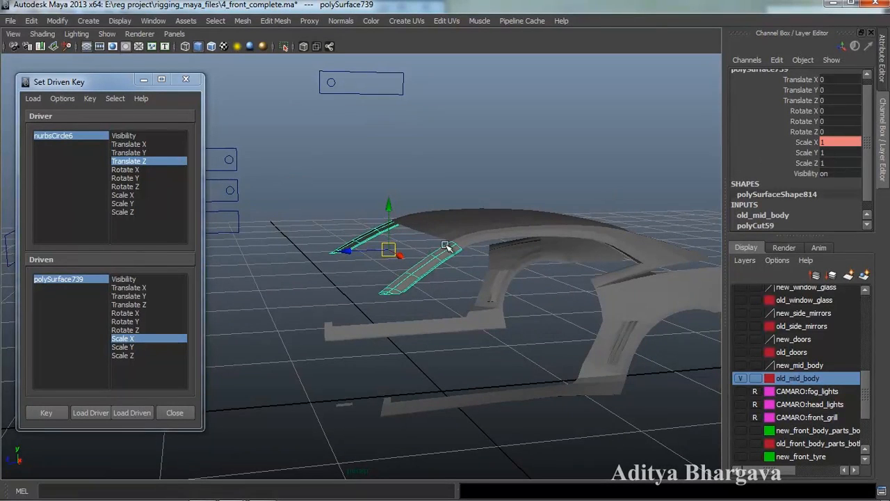
- Enable Delete Faces on polySurface739's cut node polyCut59 and load that node as the driven object
key("ctrl+a")
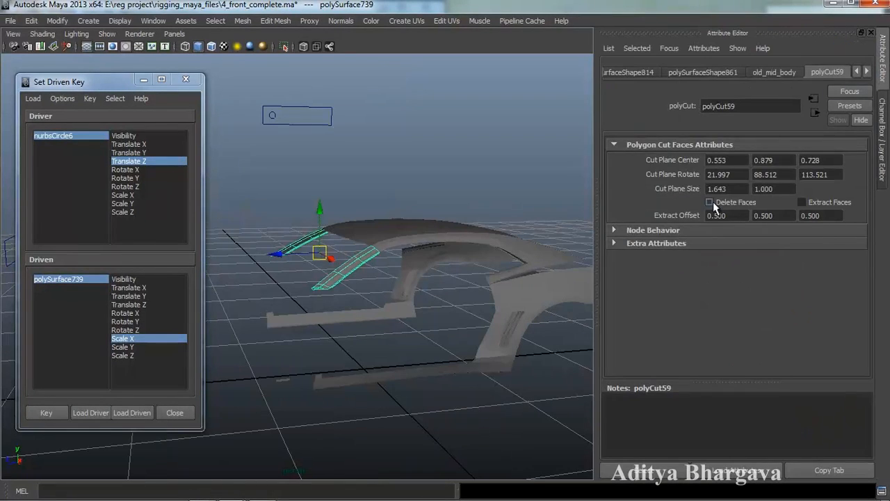
left_click(456, 318)
left_click_drag(456, 319, 491, 314, "alt")
key("ctrl+a")
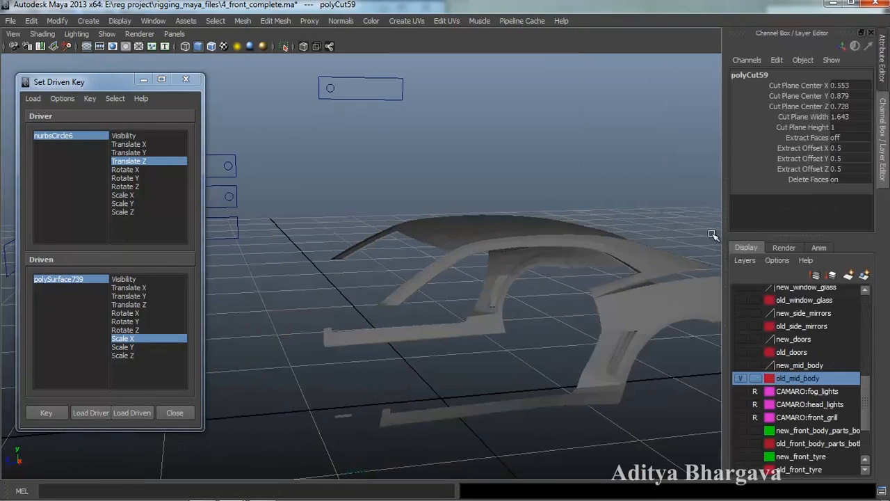
left_click(131, 412)
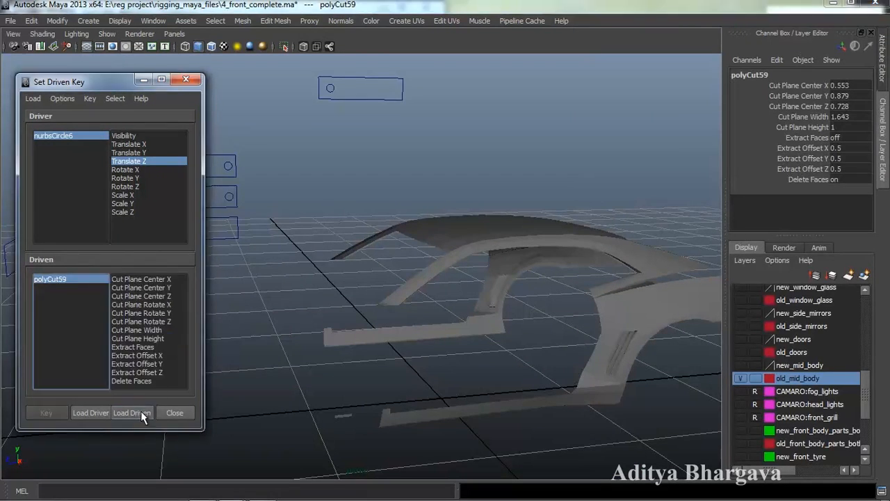
- Key polyCut59's Cut Plane Center Y for the current nurbsCircle6 position
left_click_drag(402, 282, 347, 198, "alt")
left_click(132, 288)
left_click(46, 413)
- Set nurbsCircle6's Translate Z to -1.5
left_click(338, 111)
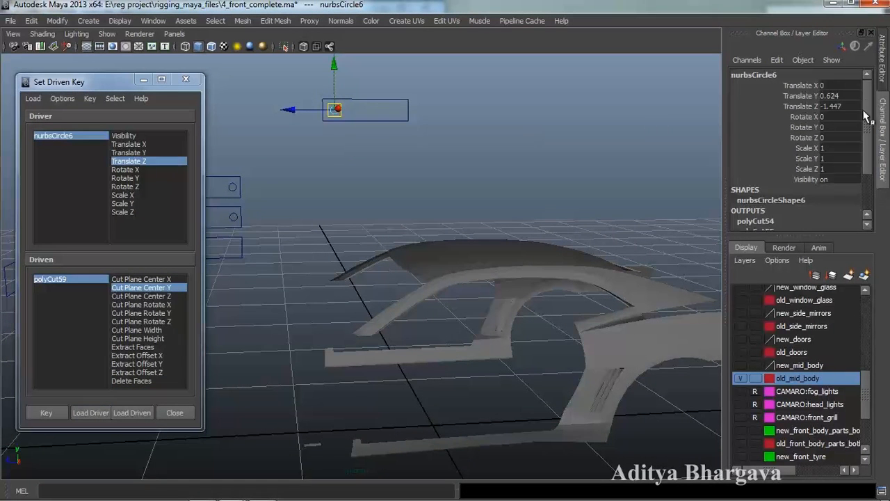
double_click(854, 107)
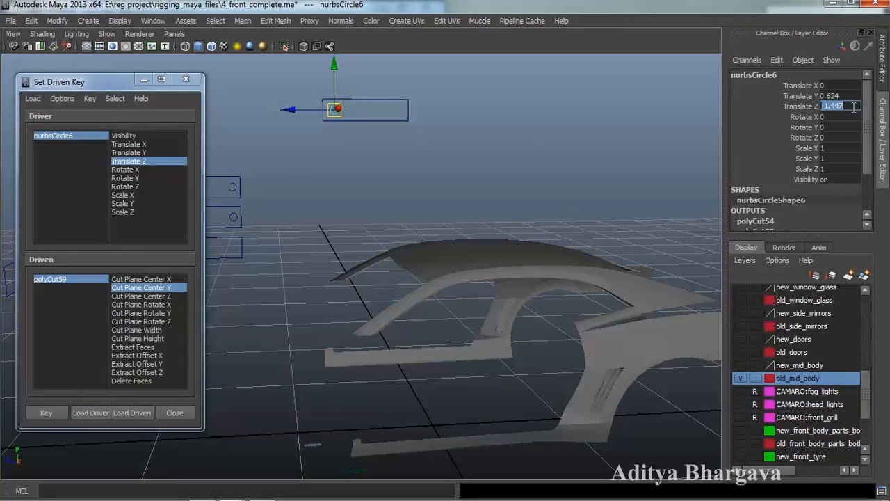
type("-1.5")
key("Return")
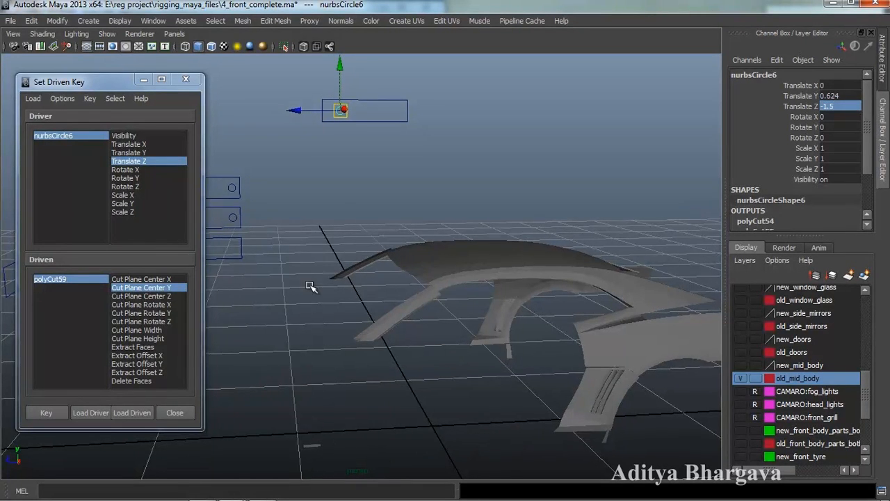
- Raise polyCut59's Cut Plane Center Y to 1.379 and key it for the current nurbsCircle6 position
left_click_drag(310, 285, 324, 296, "alt")
left_click(51, 280)
left_click(812, 97)
middle_click_drag(626, 191, 588, 230)
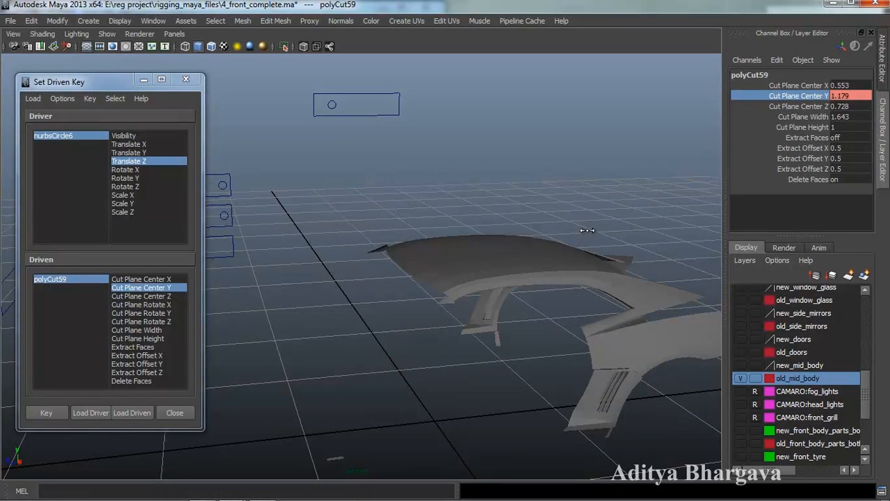
left_click(56, 412)
left_click_drag(332, 408, 307, 382, "alt")
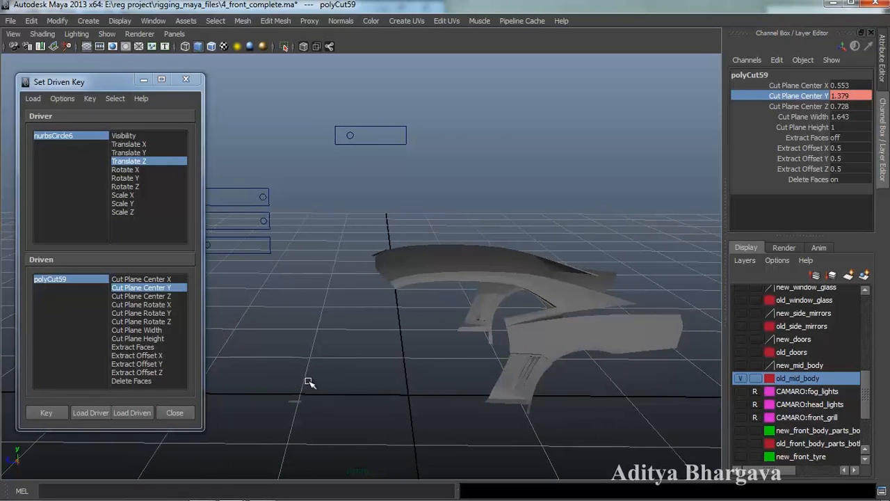
left_click(350, 135)
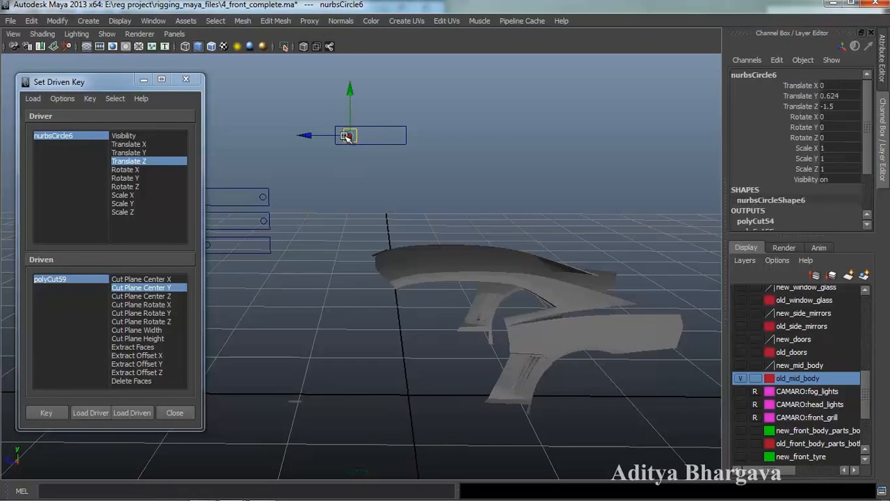
left_click_drag(304, 136, 303, 137)
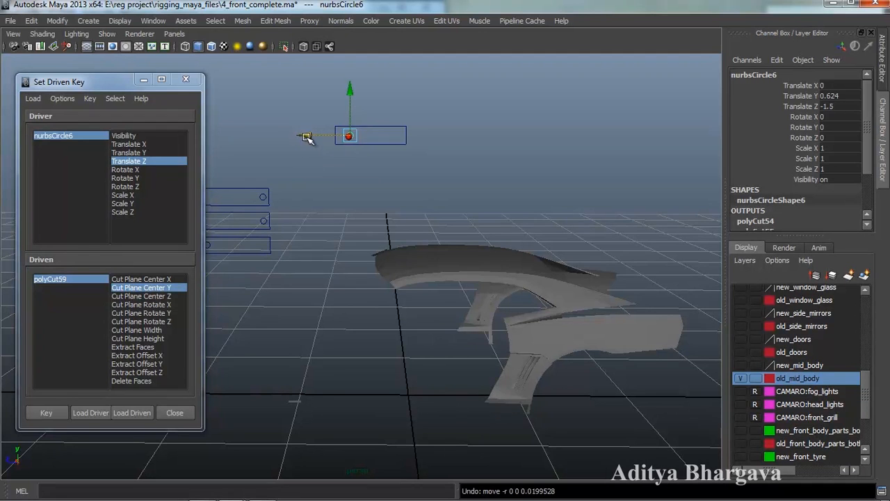
- Load polySurface740, the front roof-rail pieces, as the driven object and key its Translate Y at 0
left_click_drag(383, 233, 394, 308, "alt")
left_click(423, 280)
left_click_drag(432, 287, 411, 308, "alt")
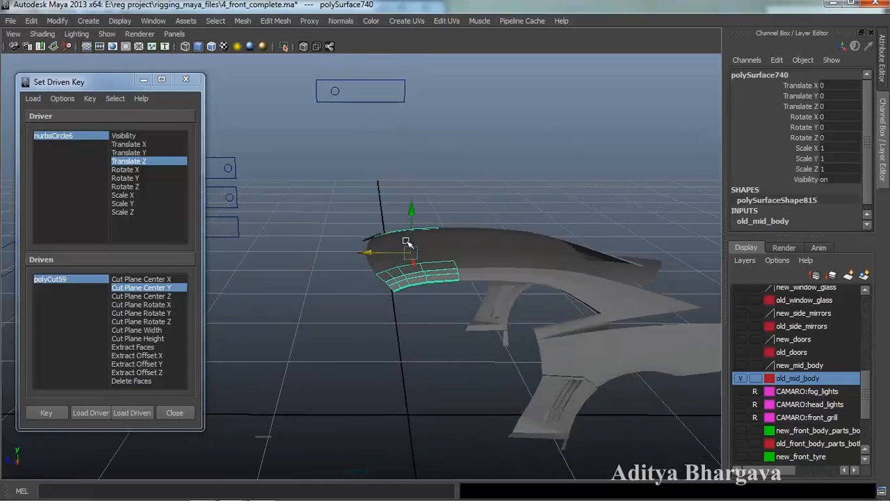
left_click_drag(415, 272, 407, 284, "alt")
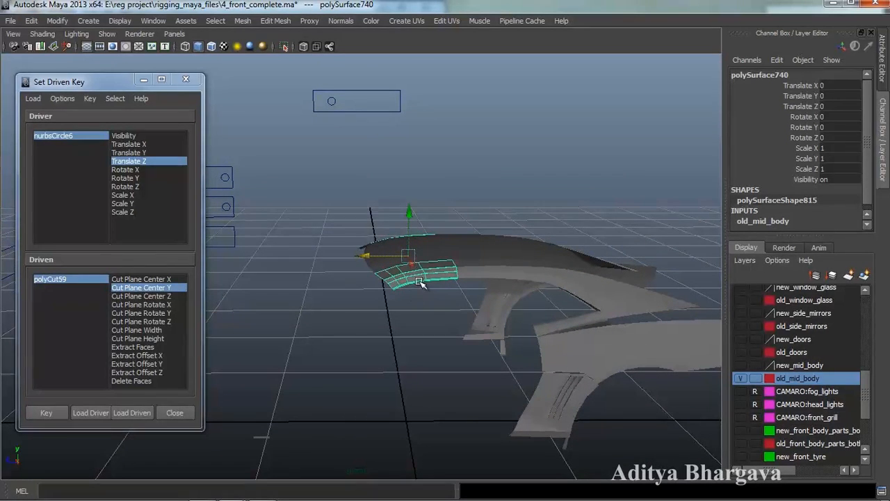
left_click(143, 413)
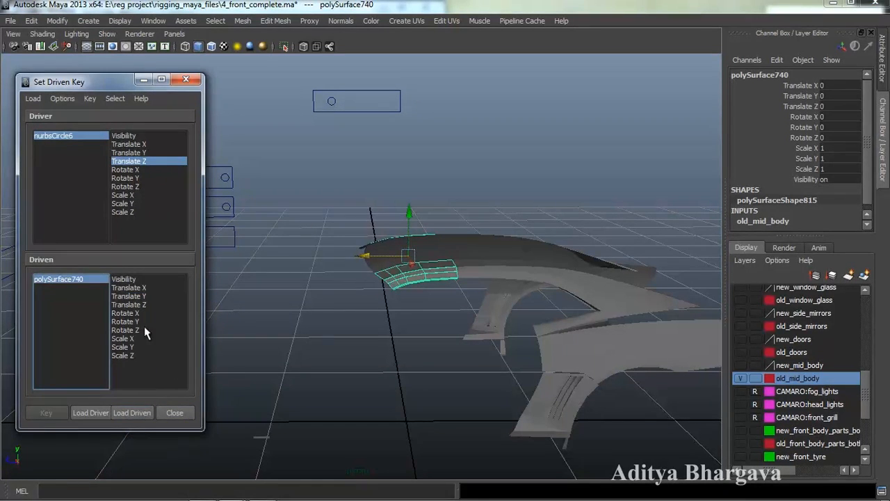
left_click(147, 295)
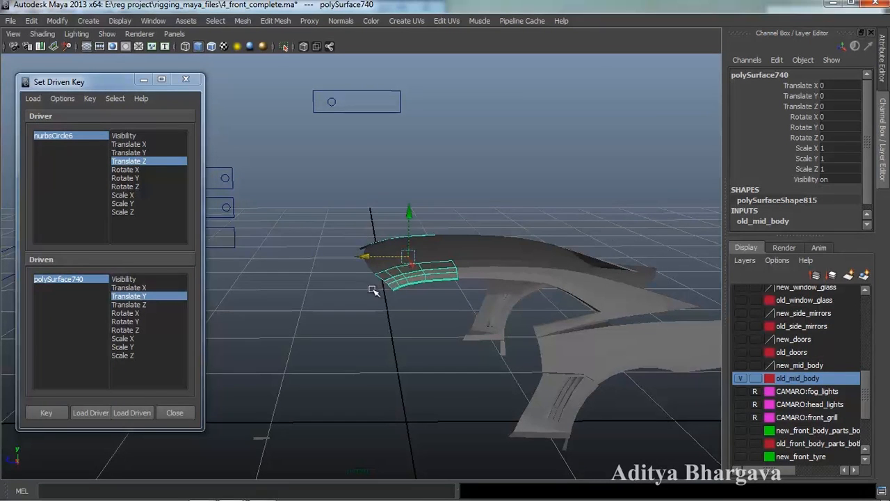
left_click_drag(383, 285, 371, 299, "alt")
left_click(64, 415)
left_click_drag(419, 275, 419, 299, "alt")
- Move nurbsCircle6 along Z to a Translate Z of -1.572
left_click(323, 114)
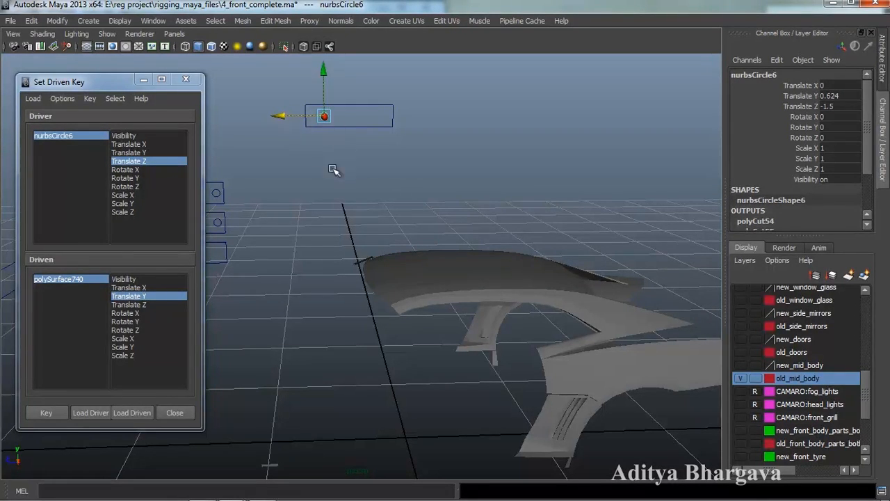
left_click(833, 107)
left_click_drag(546, 158, 541, 165, "alt")
left_click_drag(276, 98, 286, 100)
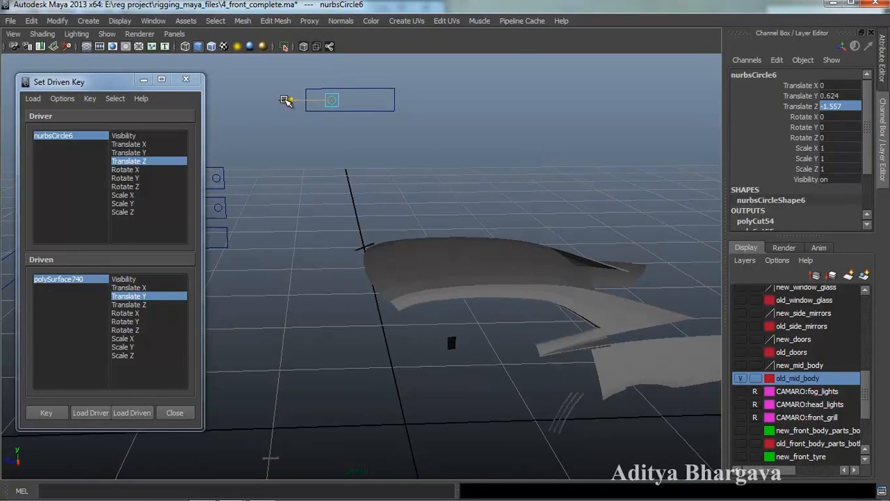
- Raise polySurface740 to a Translate Y of 0.052 and key it for the current nurbsCircle6 position
left_click(399, 291)
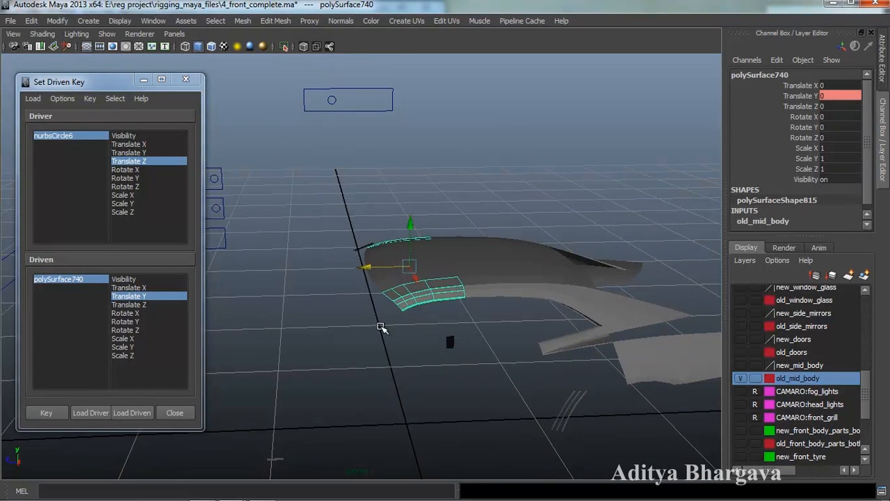
left_click_drag(410, 230, 412, 217)
left_click_drag(407, 265, 397, 262, "alt")
left_click_drag(404, 208, 401, 232)
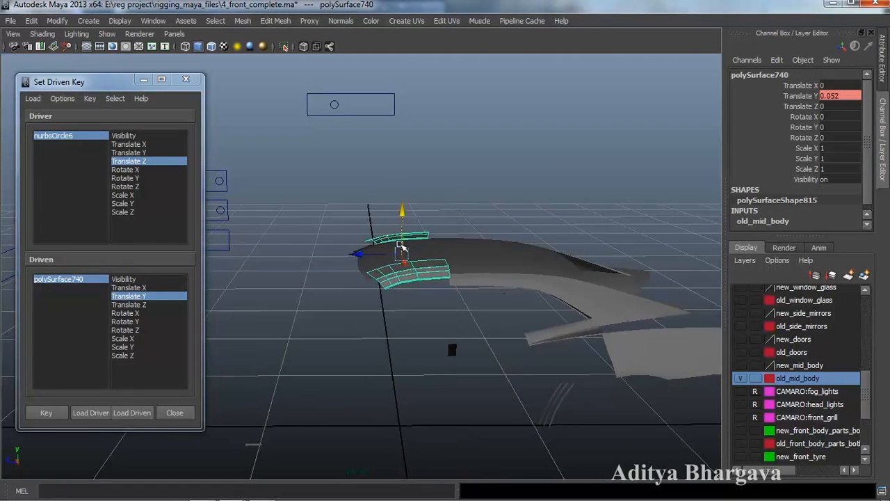
left_click(48, 413)
left_click_drag(318, 323, 322, 286, "alt")
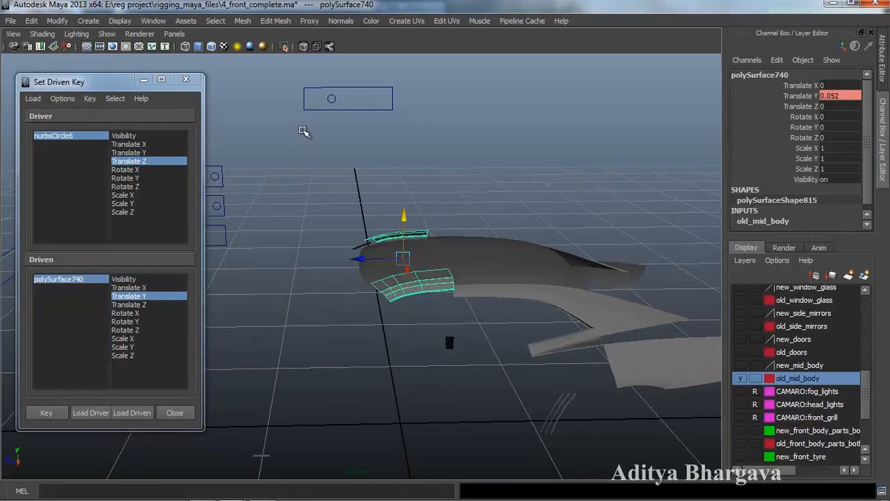
- Return nurbsCircle6's Translate Z to the slider position of polySurface740's first Translate Y key
left_click(330, 100)
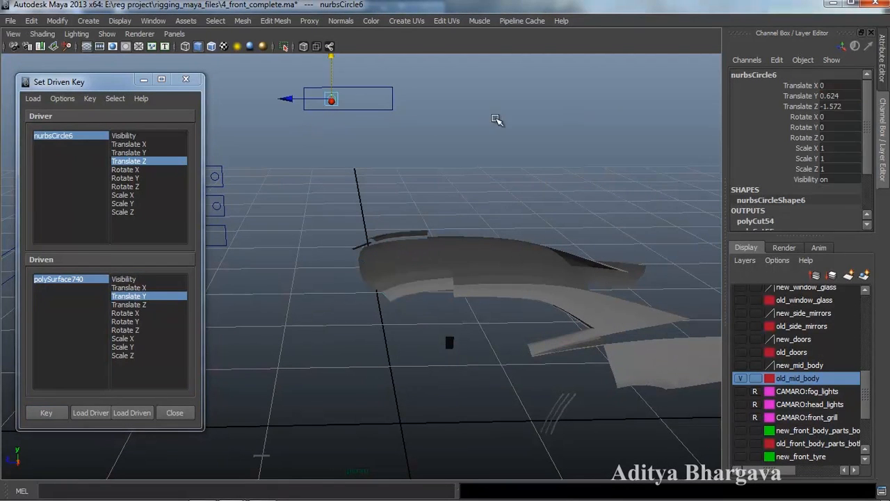
left_click(840, 107)
key("Return")
- Select polySurface740 and cut across the front roof-rail pieces with the Cut Faces Tool
left_click_drag(640, 253, 596, 247, "alt")
left_click(416, 274)
left_click_drag(416, 273, 400, 326, "alt")
left_click(275, 21)
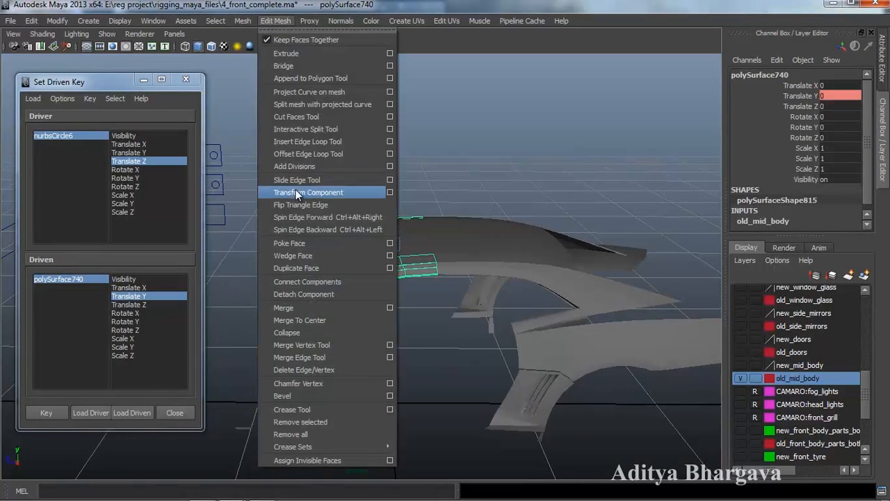
left_click(315, 117)
left_click_drag(395, 261, 443, 308, "alt")
key("w")
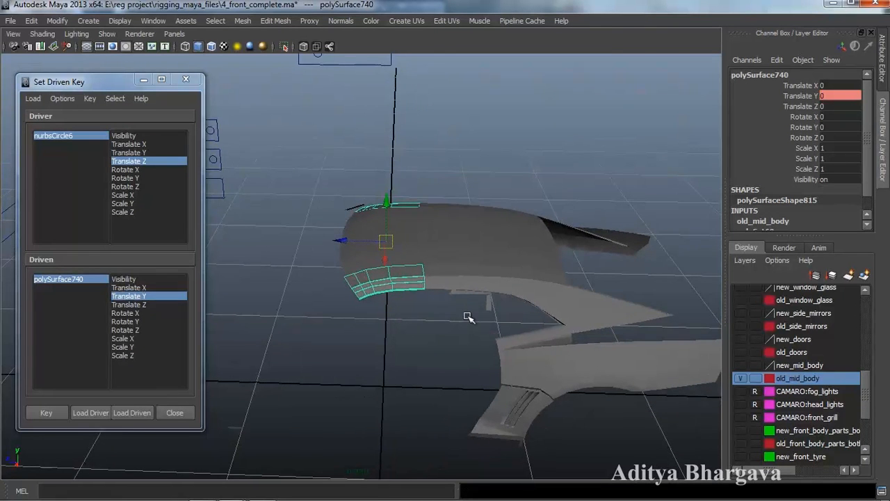
- Enable Delete Faces on polySurface740's cut node polyCut60 and show that node's channels
key("ctrl+a")
left_click(740, 202)
mouse_move(480, 214)
left_mouse_down("alt")
mouse_move(467, 218)
mouse_move(476, 231)
left_mouse_up("alt")
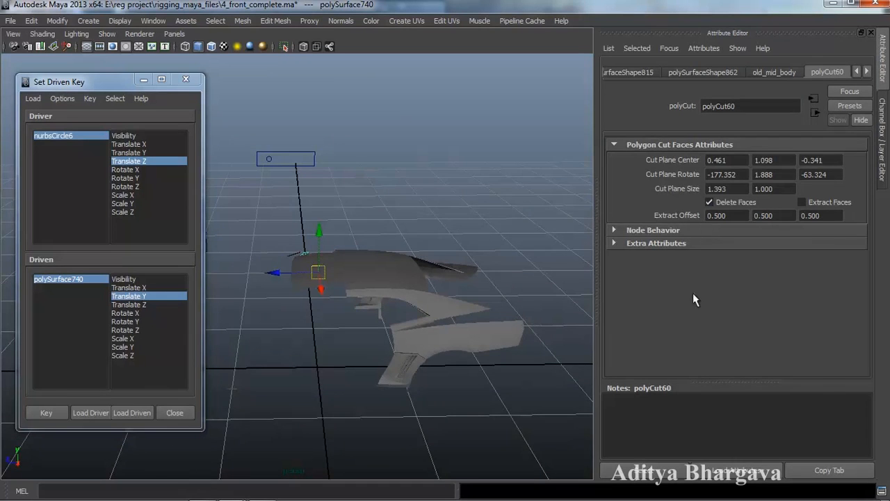
key("ctrl+a")
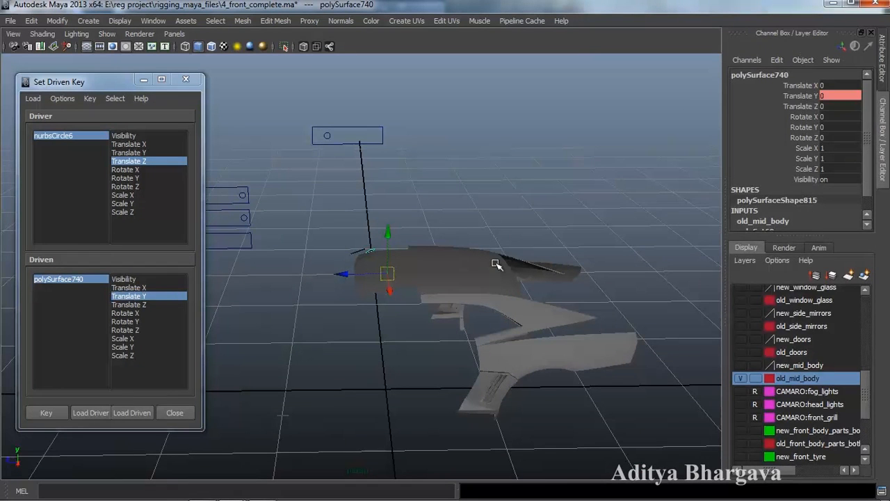
key("ctrl+a")
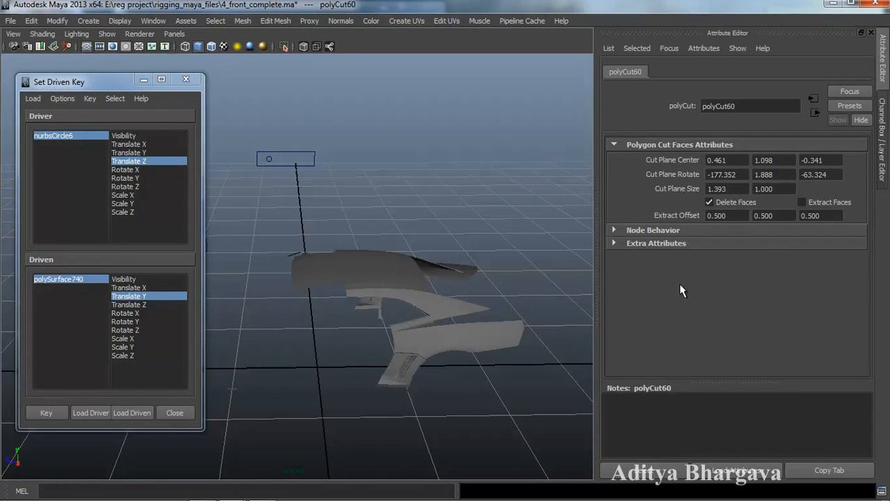
key("ctrl+a")
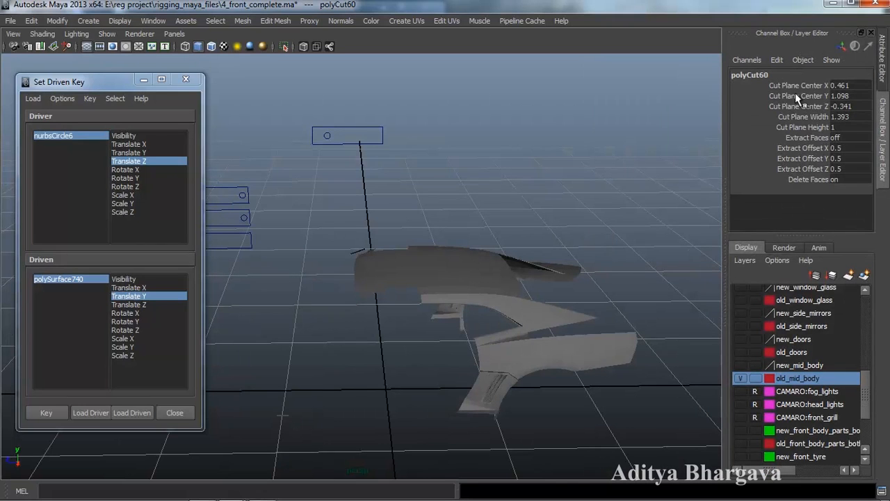
- Set polyCut60's Cut Plane Center Z to 1.359, load the node as the driven object and key that attribute
left_click(808, 107)
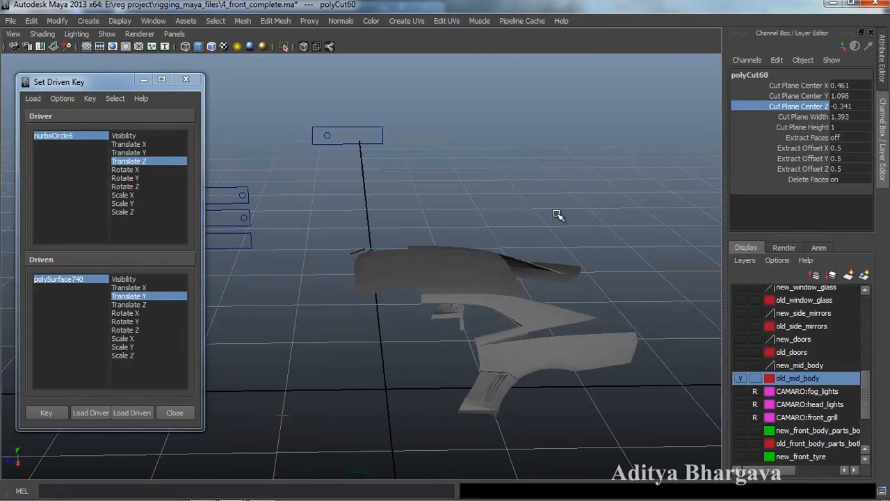
middle_click_drag(537, 221, 567, 228)
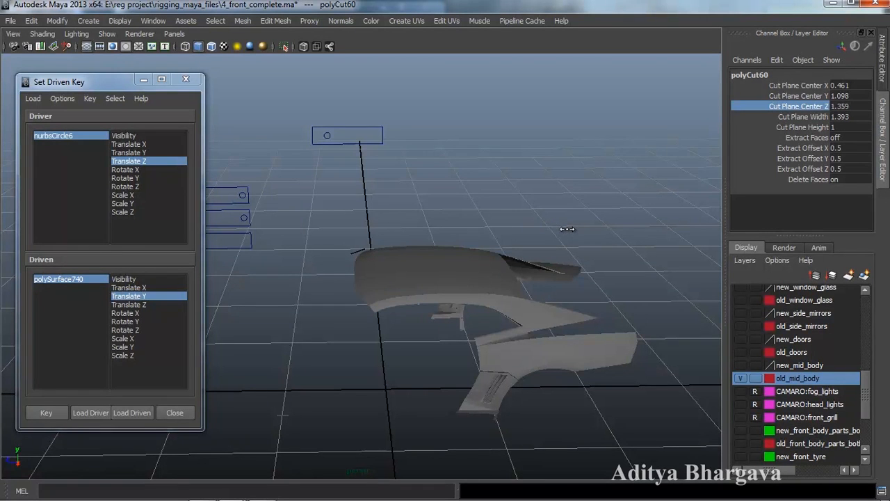
left_click_drag(539, 261, 499, 204, "alt")
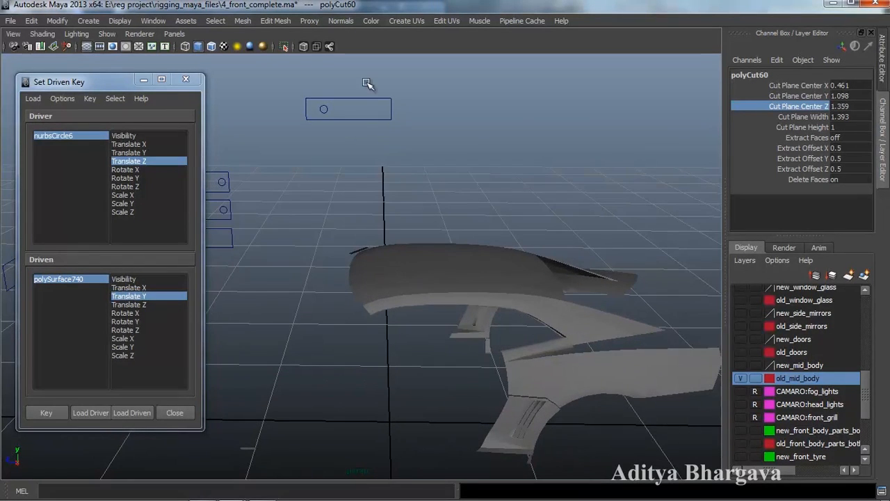
left_click(145, 413)
left_click(161, 298)
left_click(46, 413)
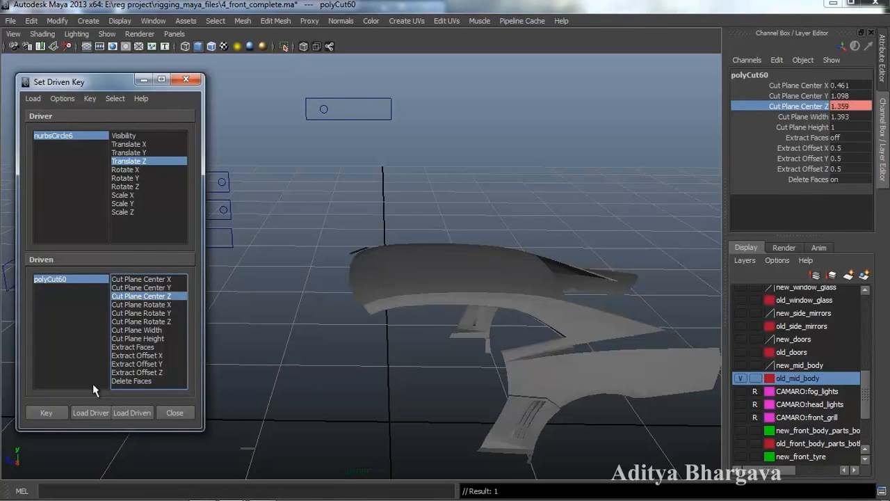
- Set nurbsCircle6's Translate Z to -1.572
left_click(323, 107)
double_click(849, 107)
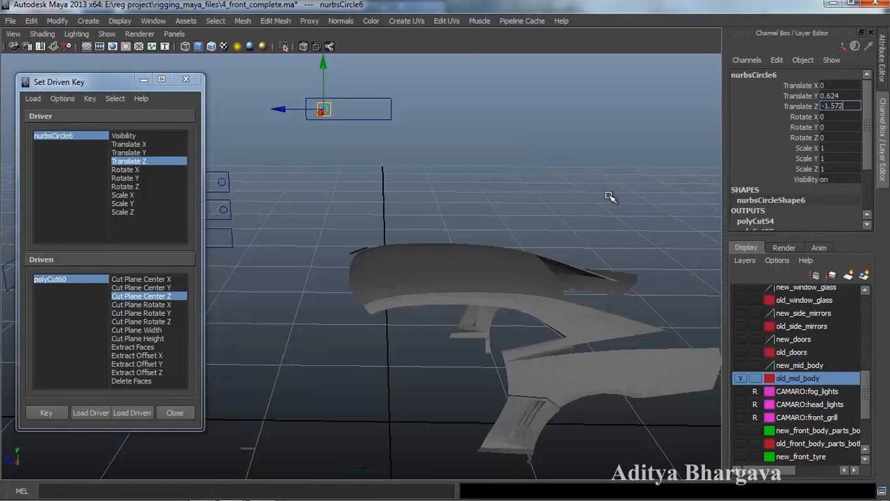
key("Return")
- Set polyCut60's Cut Plane Center Z to -0.341 and key it for the current nurbsCircle6 position
left_click(96, 280)
left_click(800, 106)
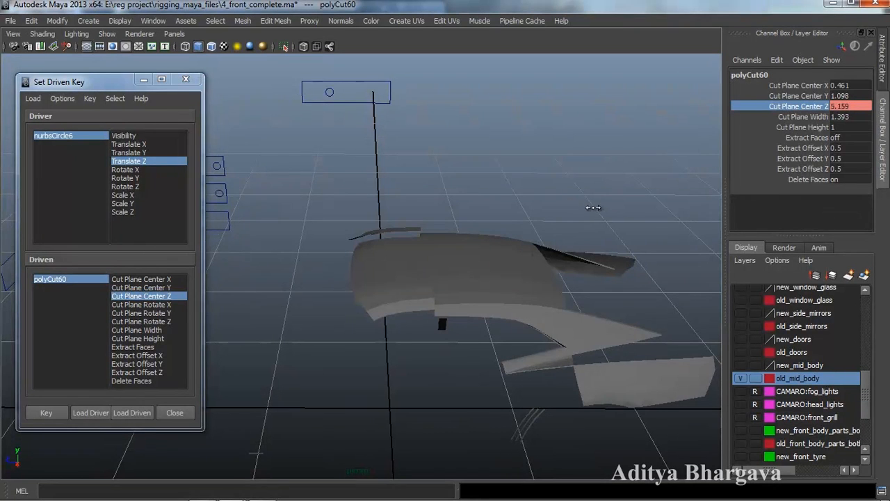
middle_click_drag(558, 213, 528, 214)
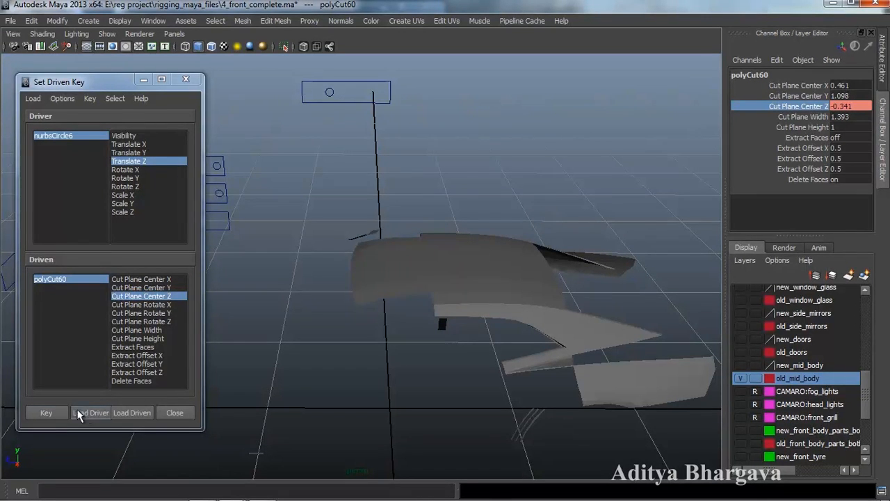
left_click(46, 414)
- Slide nurbsCircle6 along Z to test the polyCut60 animation, and undo the test moves
left_click_drag(280, 340, 324, 315, "alt")
left_click(328, 101)
mouse_move(295, 100)
left_mouse_down()
mouse_move(260, 100)
mouse_move(288, 112)
left_mouse_up()
key("ctrl+z")
key("ctrl+z")
key("ctrl+z")
- Load polySurface746, the roof-rail pieces behind the removed front ones, as the driven object and key its Translate Y at 0
left_click_drag(463, 230, 429, 237, "alt")
left_click(453, 296)
scroll(462, 203, "up", 2)
scroll(433, 215, "up", 2)
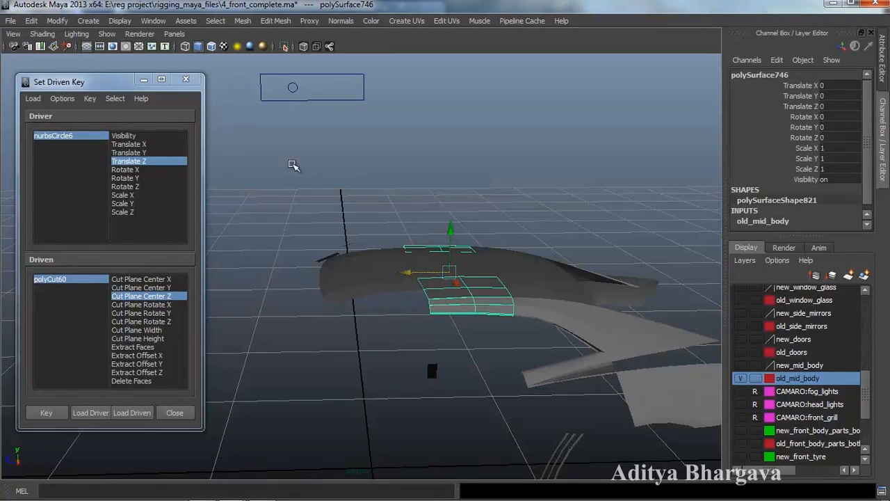
scroll(472, 190, "down", 1)
left_click_drag(457, 176, 469, 278, "alt")
scroll(454, 186, "up", 1)
scroll(457, 205, "down", 1)
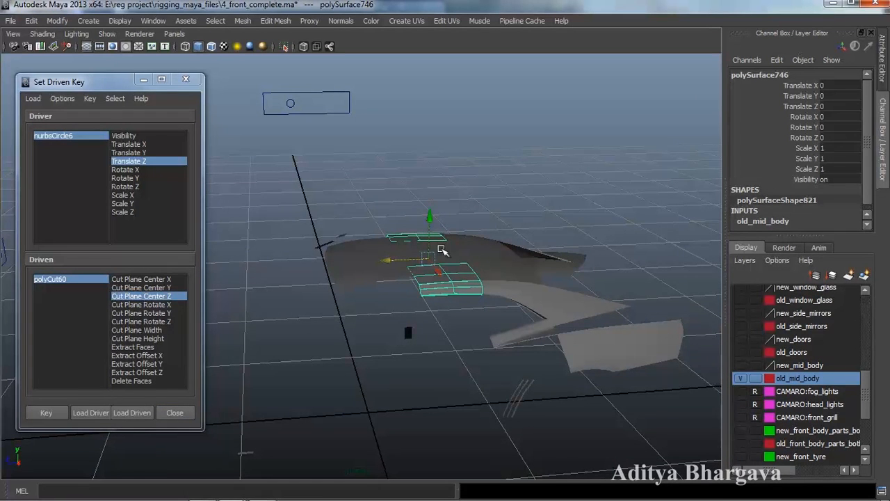
left_click(131, 412)
left_click_drag(338, 390, 352, 377, "alt")
left_click(156, 304)
left_click(139, 296)
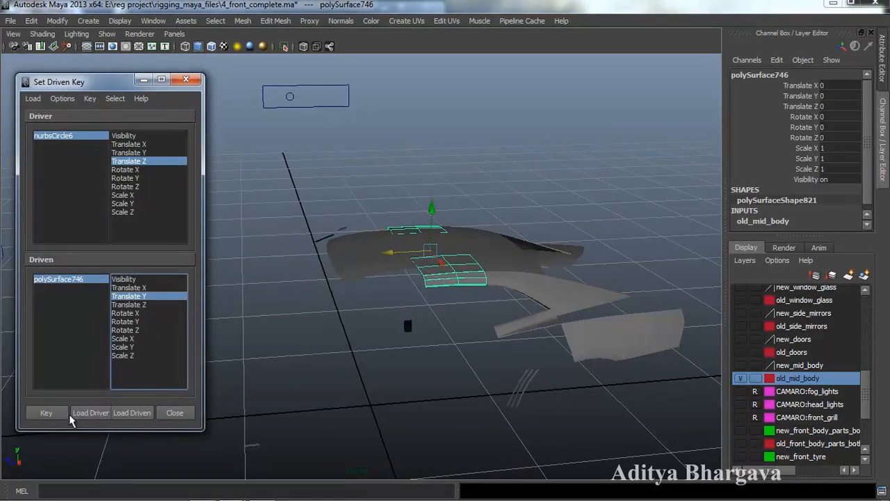
left_click(46, 412)
middle_click_drag(398, 302, 378, 260, "alt")
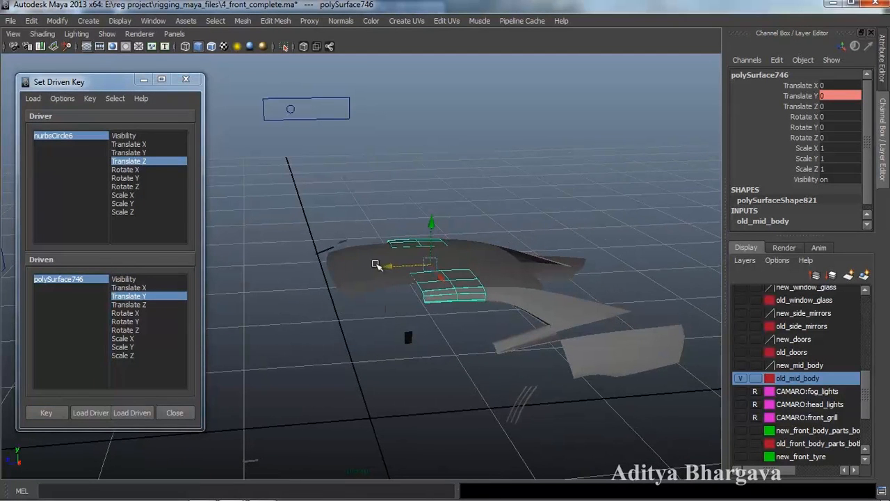
- Set nurbsCircle6's Translate Z to -1.65 as the second driver position for polySurface746
left_click(290, 110)
left_click(853, 107)
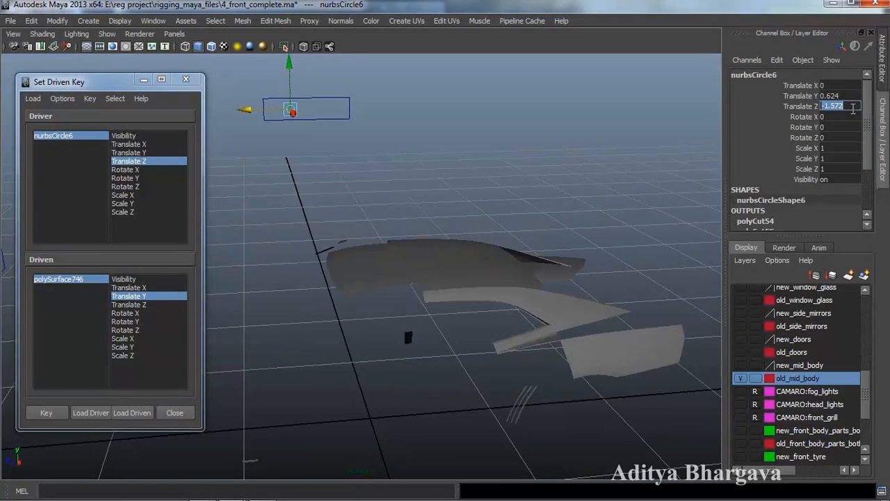
left_click_drag(259, 109, 270, 114)
left_click(854, 105)
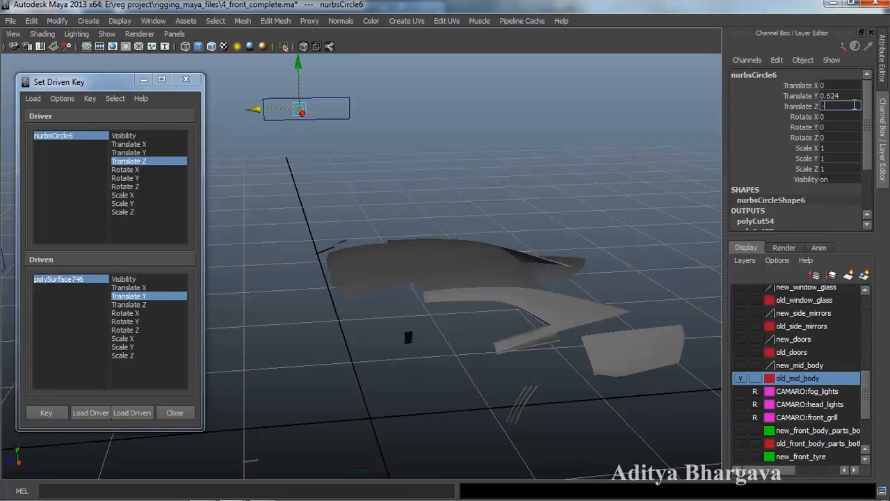
type("-1.6")
key("Return")
mouse_move(526, 292)
left_mouse_down("alt")
mouse_move(526, 272)
mouse_move(515, 281)
left_mouse_up("alt")
left_click(844, 106)
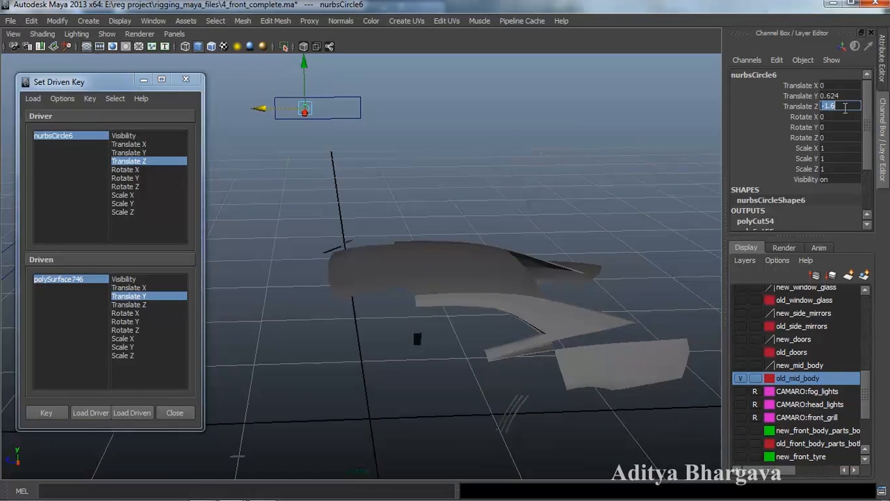
type("-1.65")
key("Return")
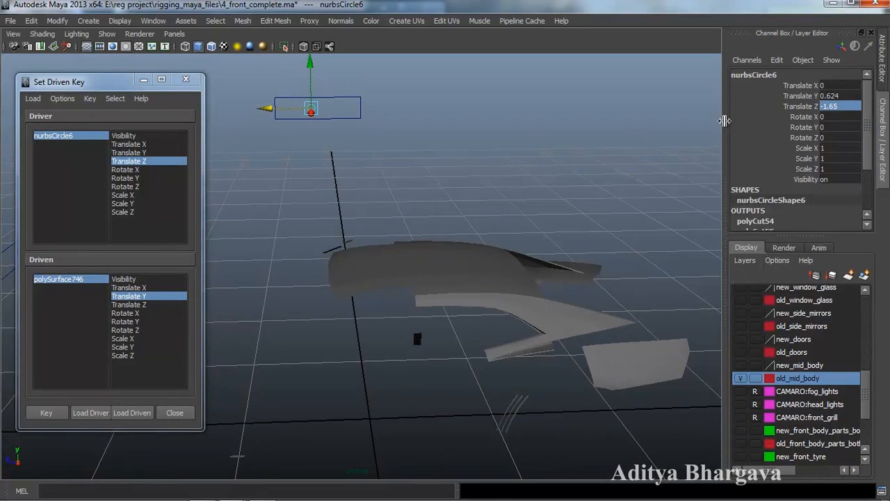
left_click_drag(562, 192, 553, 197, "alt")
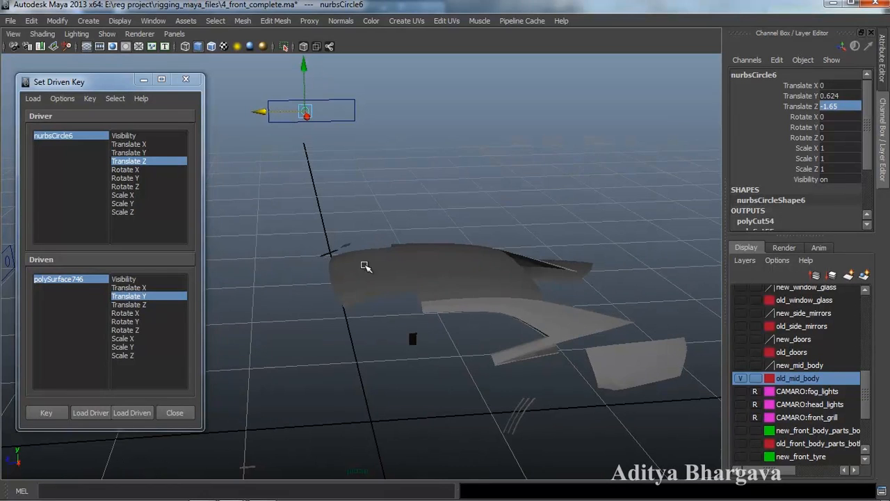
- Raise polySurface746 to a Translate Y of about 0.045 and key it for the current nurbsCircle6 position
left_click(84, 282)
left_click_drag(434, 232, 435, 226)
left_click_drag(425, 285, 425, 275, "alt")
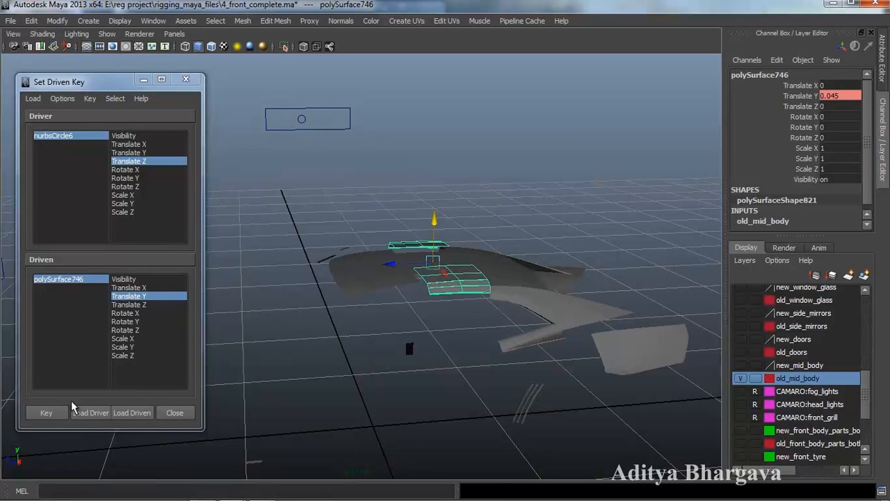
left_click(46, 414)
- Return nurbsCircle6 to a Translate Z of -1.572
left_click(304, 121)
double_click(840, 107)
type("-1.572")
key("Return")
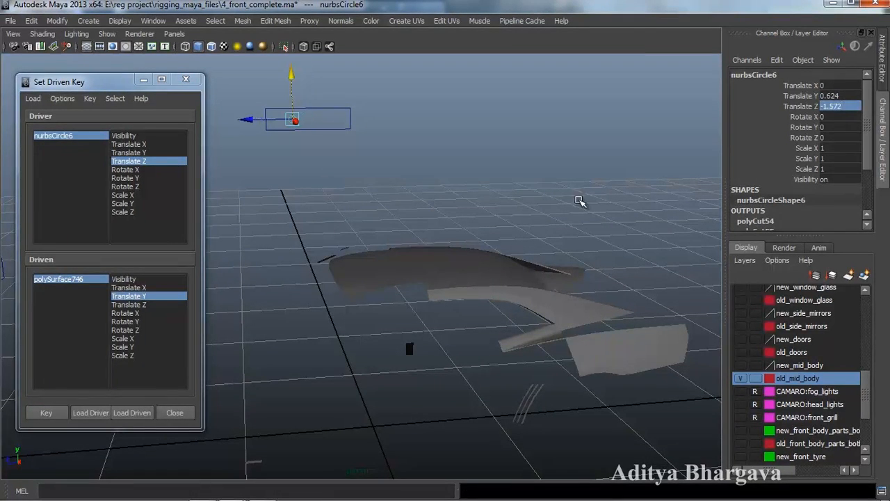
mouse_move(504, 217)
left_mouse_down("alt")
mouse_move(498, 187)
mouse_move(499, 202)
mouse_move(508, 205)
left_mouse_up("alt")
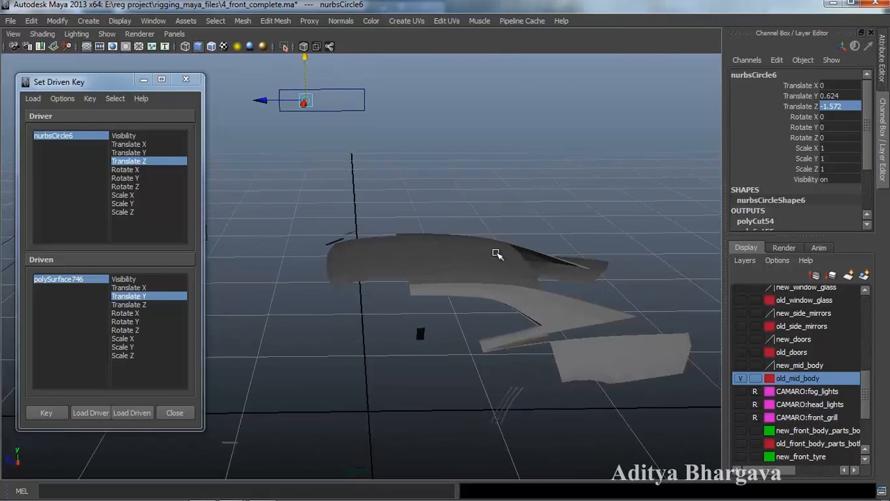
- Cut polySurface746 with the Cut Faces Tool along a nearly horizontal line just below the piece in a low side view
left_click(447, 290)
left_click(264, 23)
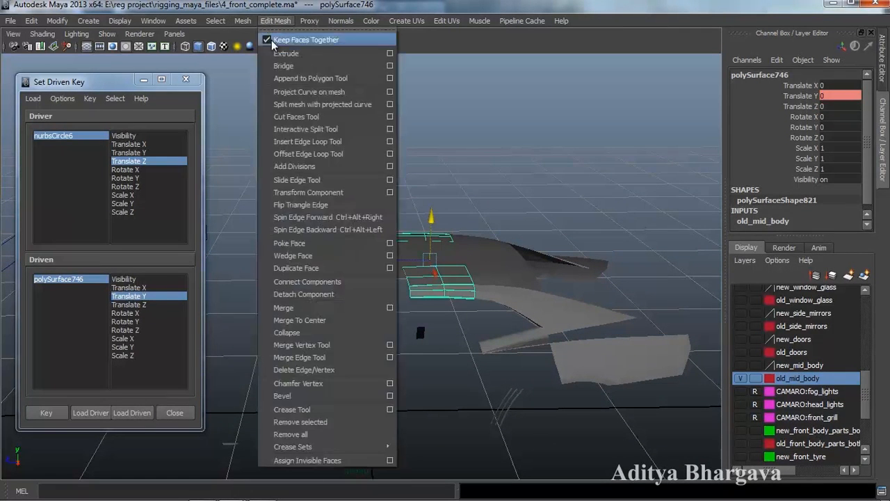
left_click(295, 113)
left_click_drag(454, 239, 441, 215, "alt")
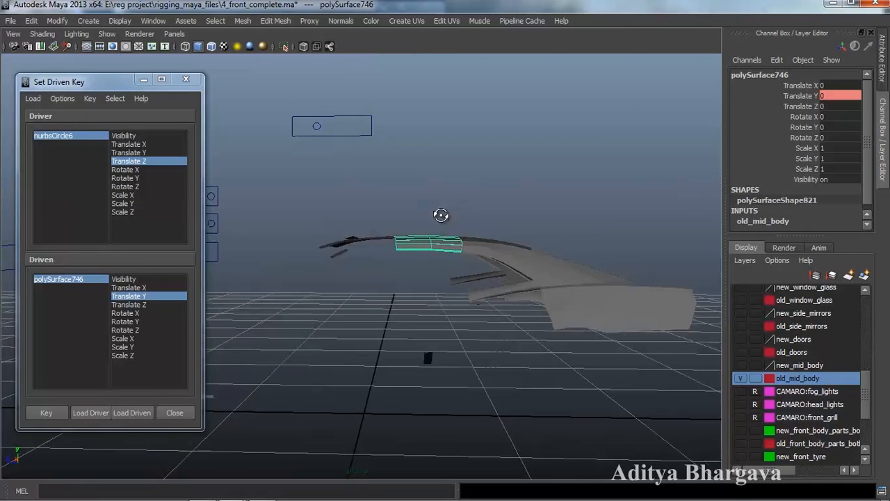
left_click_drag(394, 264, 448, 260)
key("w")
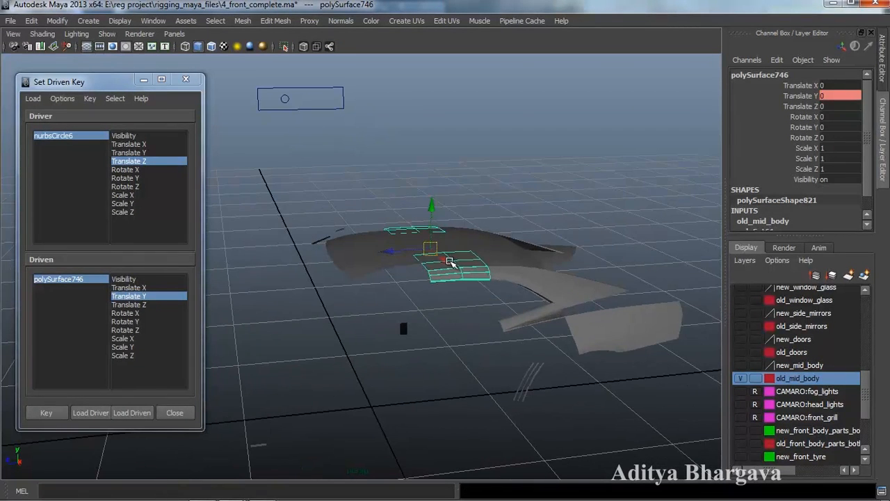
- Select the polyCut61 node and set its Cut Plane Center Y to about 2.373
key("ctrl+a")
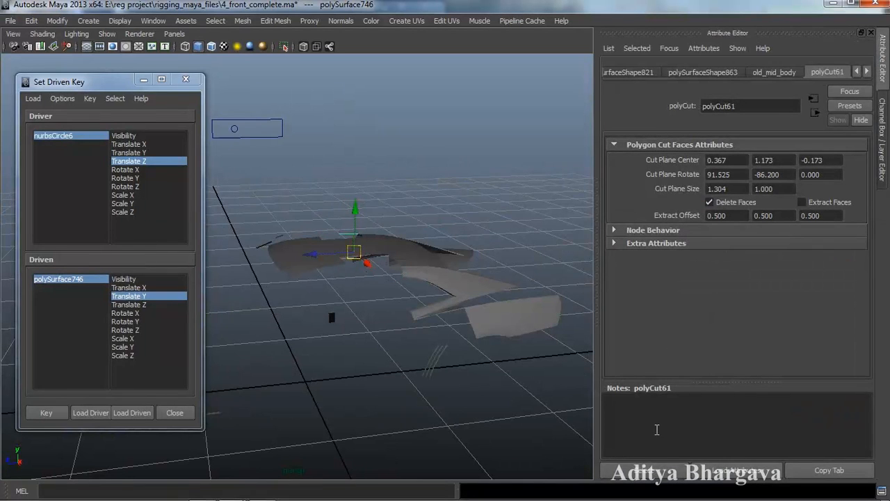
left_click(652, 473)
key("ctrl+a")
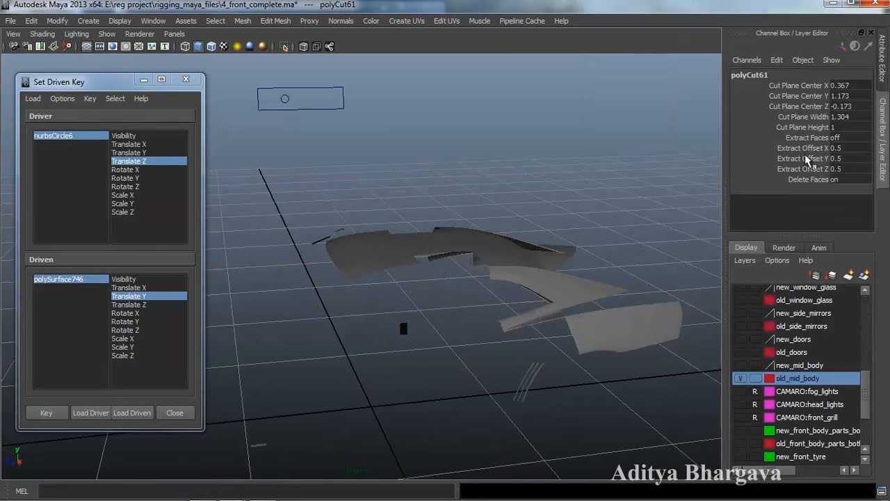
left_click(800, 96)
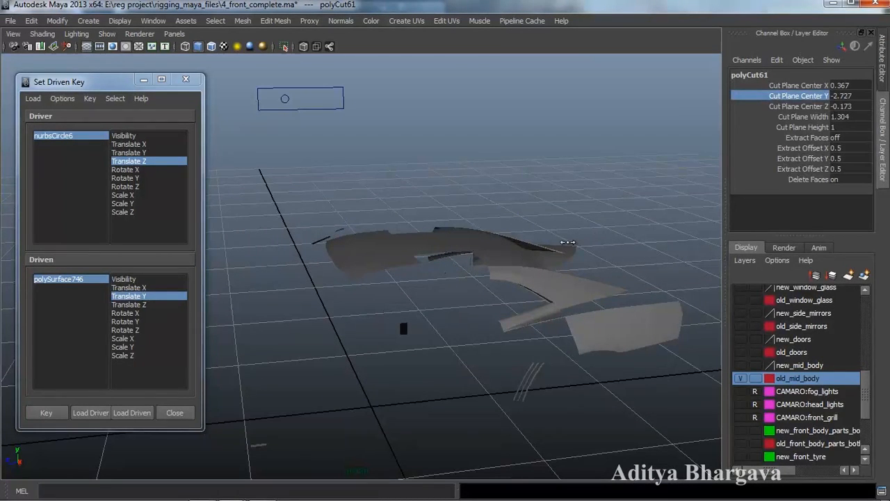
middle_click_drag(586, 243, 599, 245)
left_click_drag(601, 245, 515, 261, "alt")
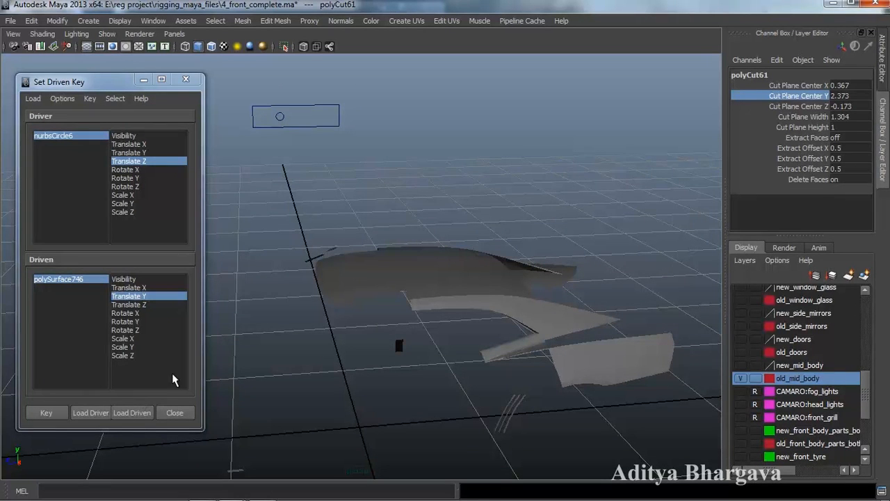
- Load polyCut61 as the driven node and key its Cut Plane Center Y against nurbsCircle6's Translate Z
left_click(132, 414)
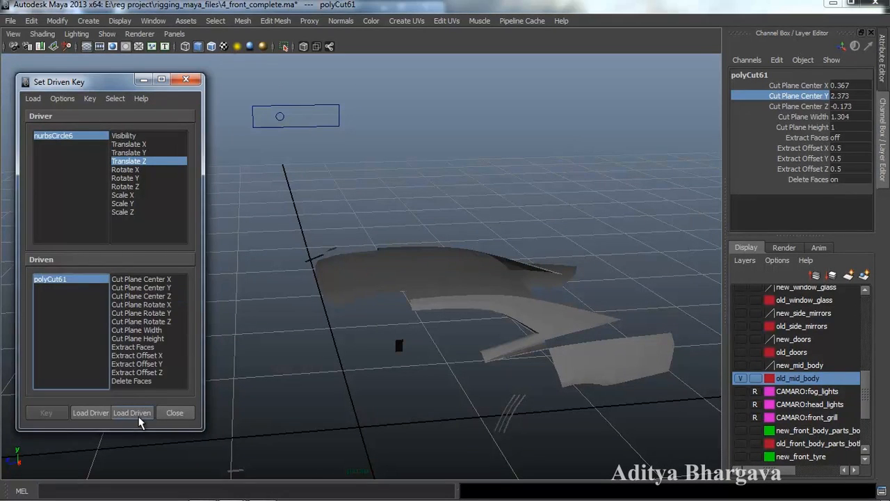
left_click(170, 288)
left_click(54, 415)
left_click_drag(407, 357, 390, 363, "alt")
- Move nurbsCircle6 to a Translate Z of -1.65 for polyCut61's second key
left_click(272, 119)
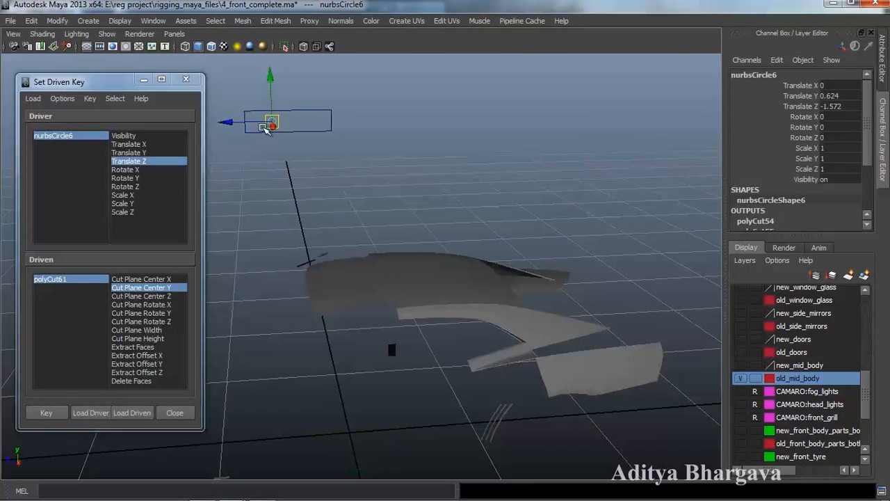
double_click(848, 107)
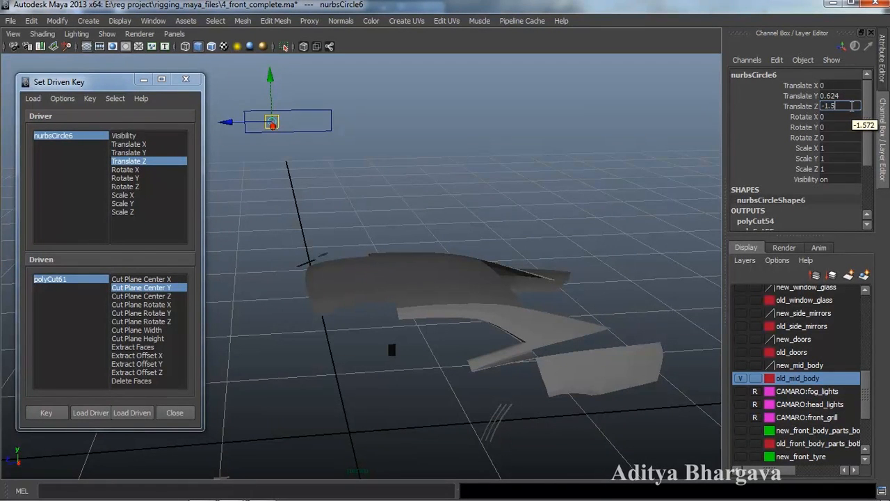
key("Return")
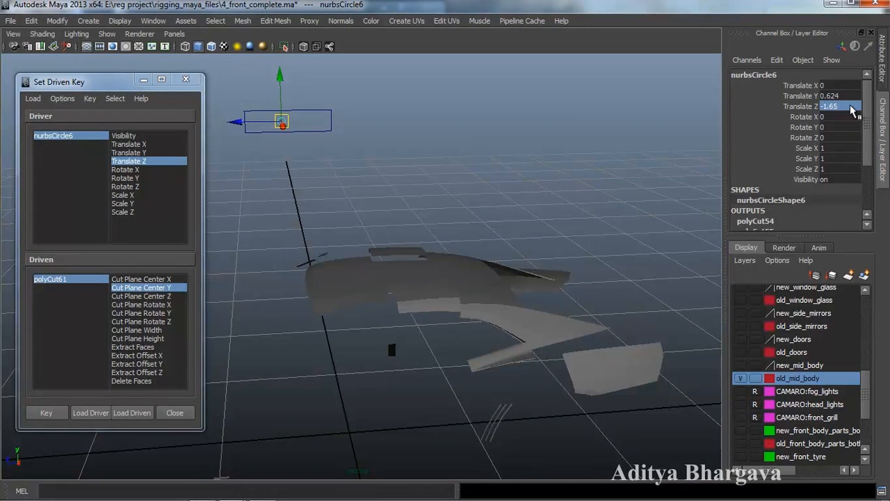
middle_click_drag(490, 286, 491, 272, "alt")
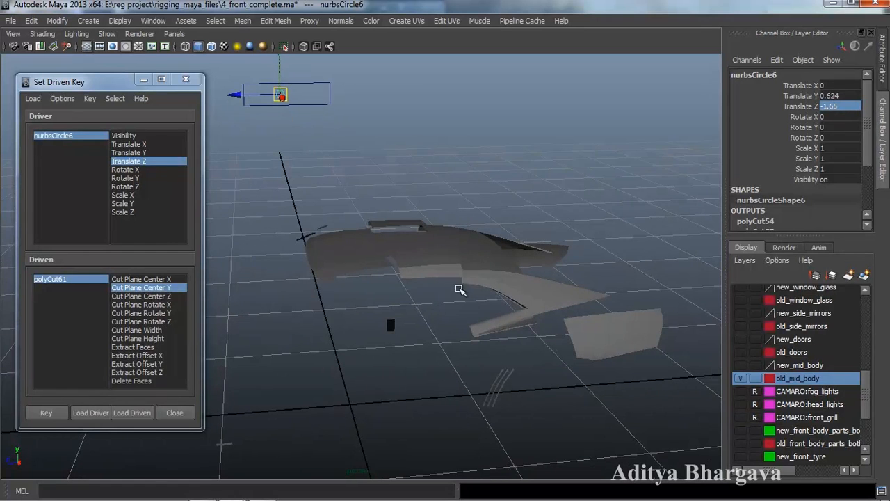
- Set polyCut61's Cut Plane Center Y to about -0.927 and key it for the current nurbsCircle6 position
left_click(99, 280)
left_click(814, 96)
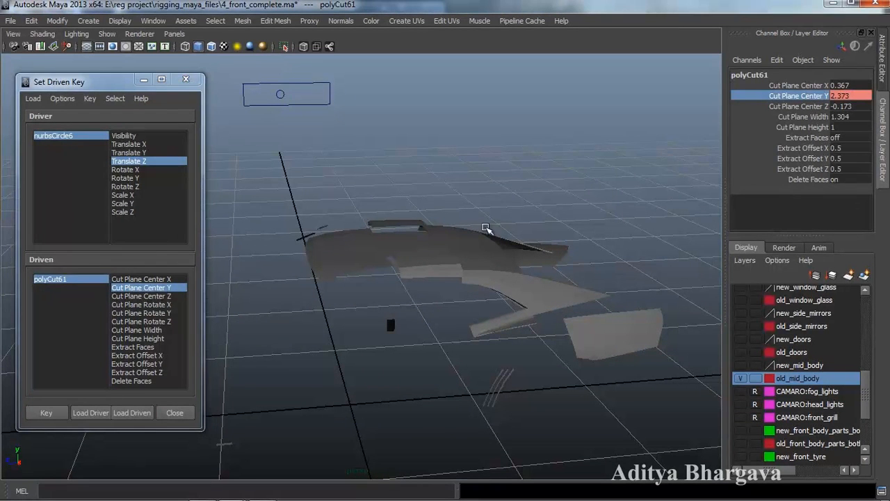
middle_click_drag(494, 234, 443, 239)
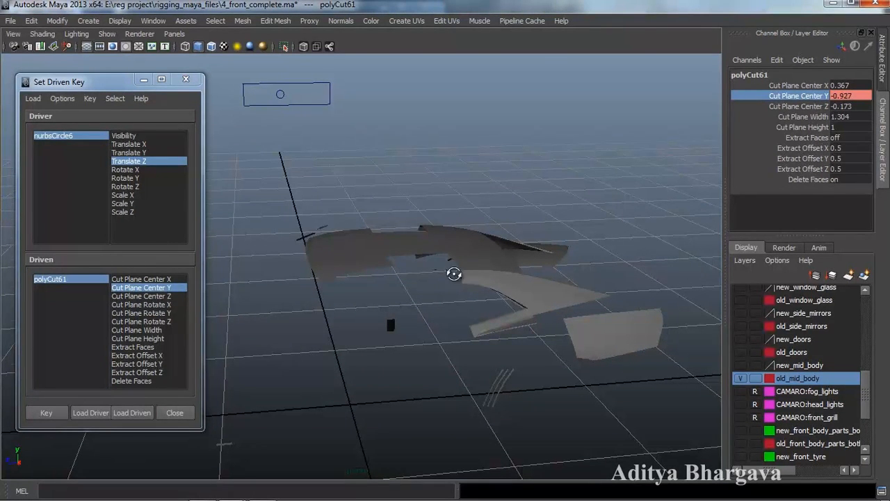
left_click_drag(461, 275, 450, 278, "alt")
left_click(45, 412)
middle_click_drag(525, 288, 513, 308, "alt")
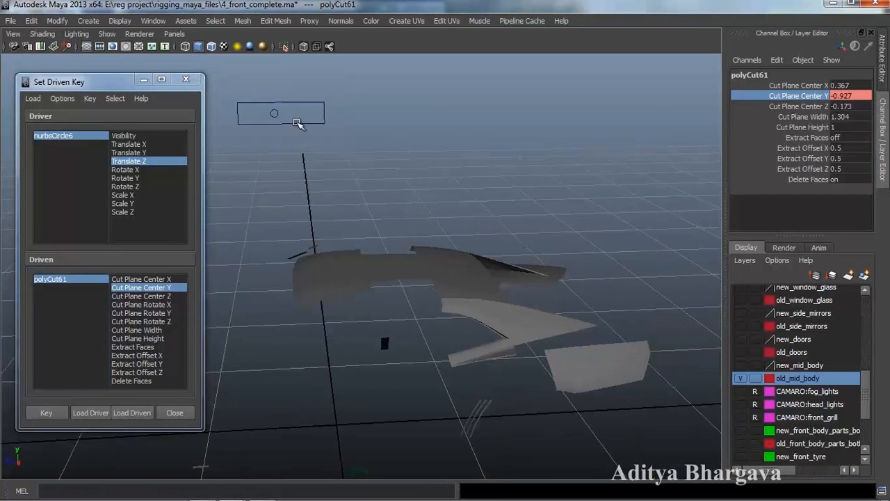
- Slide nurbsCircle6 along Z to test the polyCut61 animation, and undo the test move
left_click(275, 112)
mouse_move(246, 114)
left_mouse_down()
mouse_move(225, 113)
mouse_move(240, 121)
left_mouse_up()
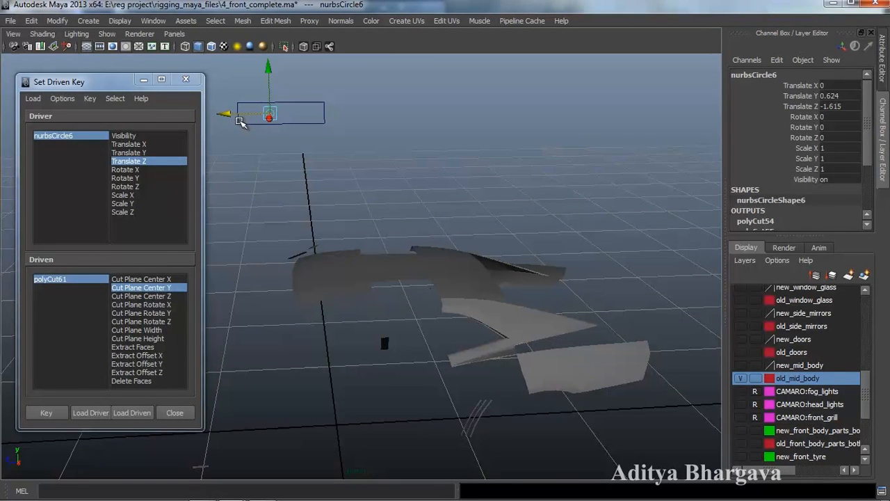
key("ctrl+z")
middle_click_drag(459, 238, 434, 204, "alt")
left_click_drag(434, 205, 450, 221, "alt")
scroll(437, 218, "down", 2)
left_click(444, 294)
left_click_drag(473, 313, 427, 298, "alt")
left_click(429, 291)
left_click(433, 299)
left_click_drag(459, 267, 461, 271)
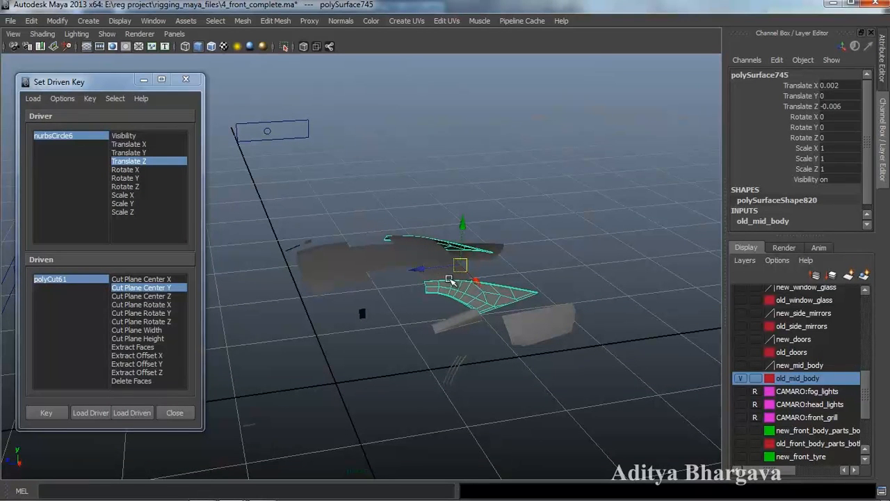
key("ctrl+z")
- Cut the roof pieces of polySurface743 with the Cut Faces Tool along a short vertical line just ahead of their front end
left_click(518, 260)
left_click(445, 276)
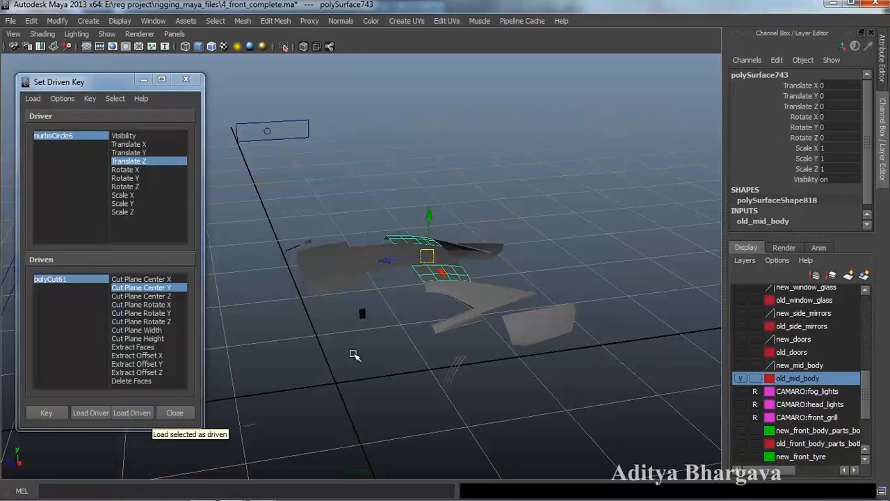
scroll(418, 338, "up", 5)
left_click_drag(418, 335, 396, 279, "alt")
left_click(311, 21)
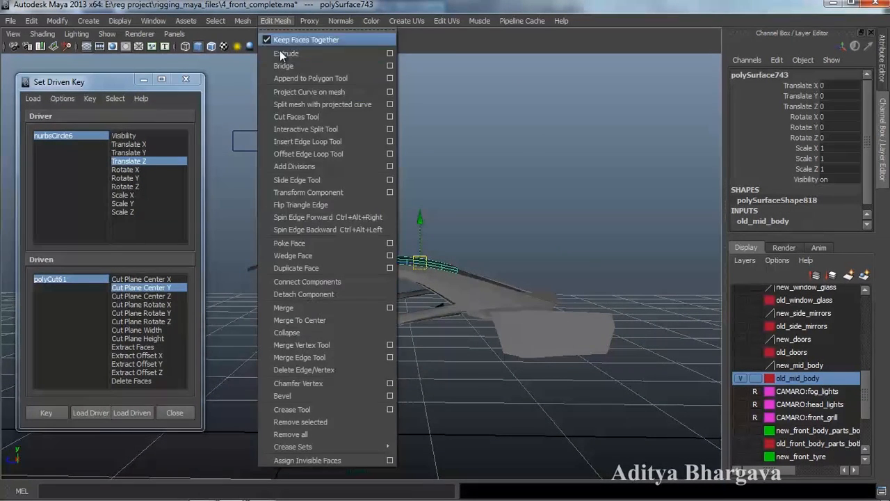
left_click(301, 114)
left_click_drag(370, 272, 370, 283)
middle_click_drag(378, 299, 376, 292, "alt")
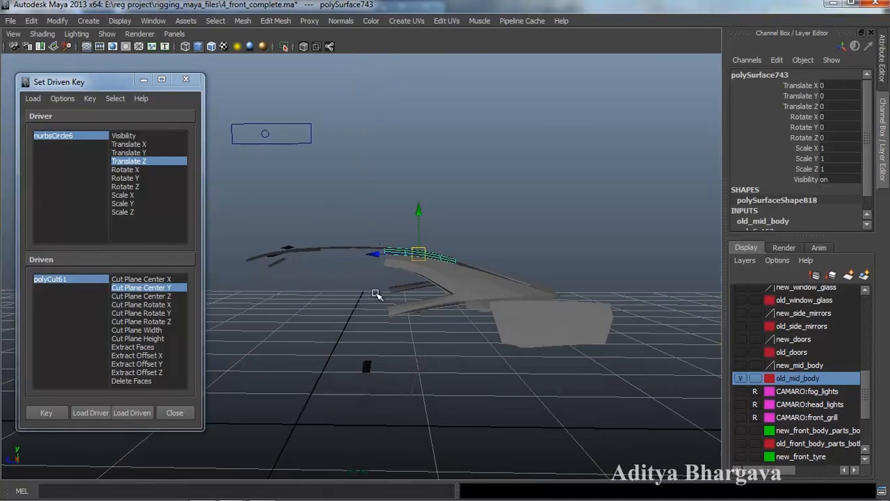
- Load polyCut62 as the driven node and key its Cut Plane Center Z for the current nurbsCircle6 position
key("ctrl+a")
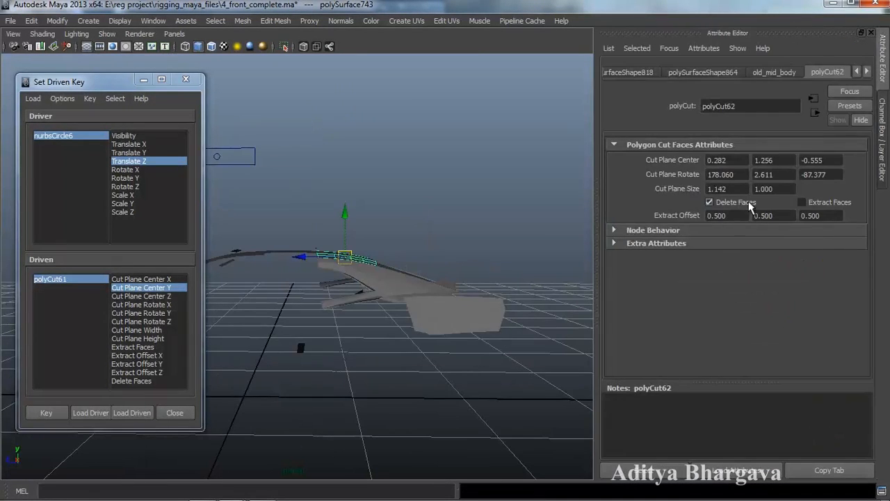
key("ctrl+a")
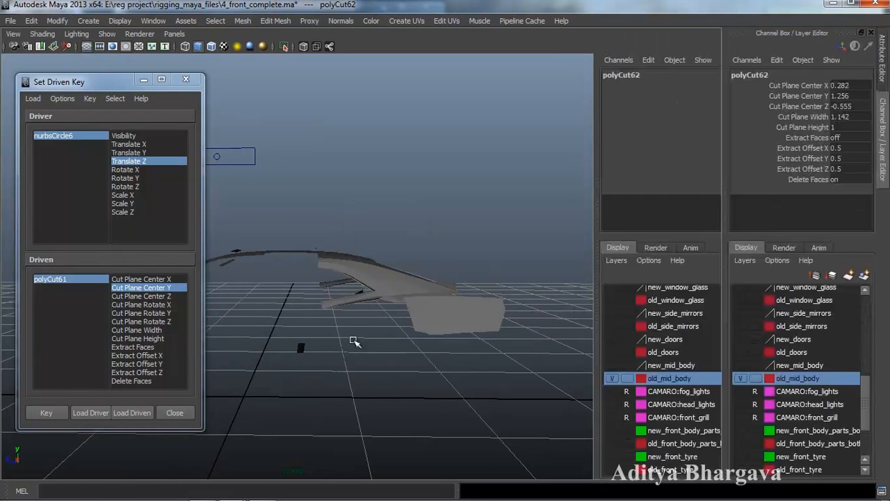
left_click(135, 413)
mouse_move(414, 362)
left_mouse_down("alt")
mouse_move(401, 337)
mouse_move(404, 349)
left_mouse_up("alt")
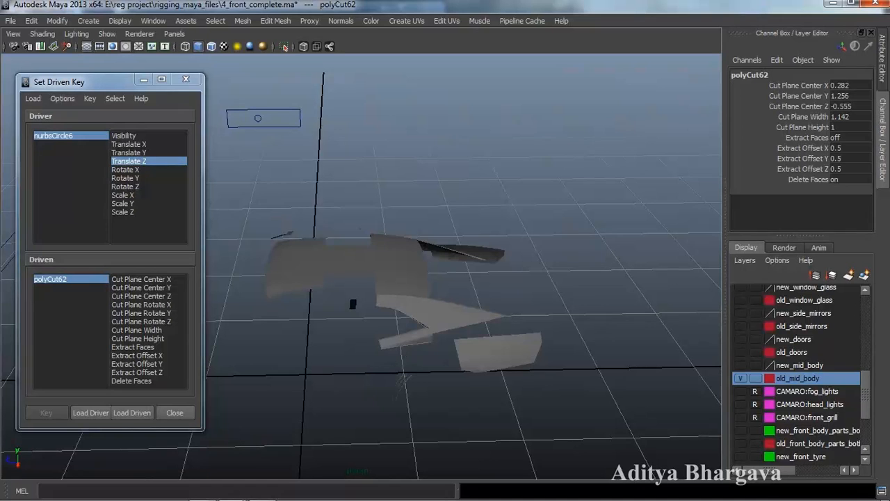
left_click(816, 106)
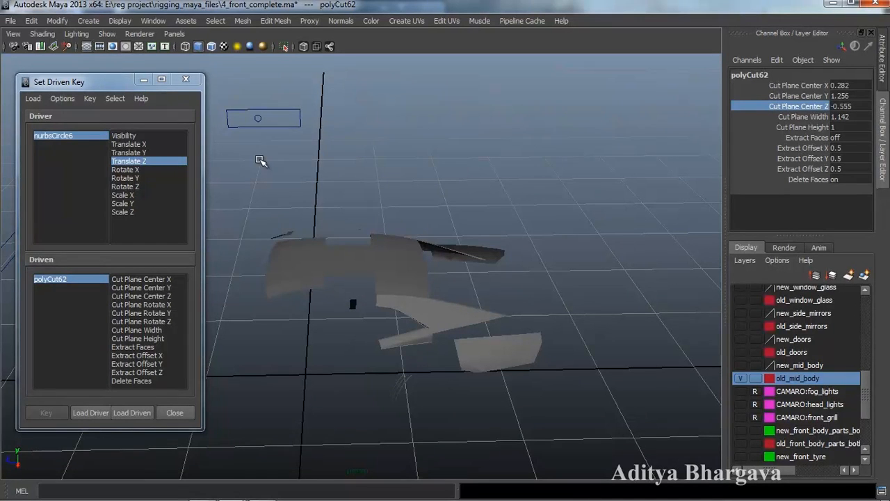
left_click(162, 296)
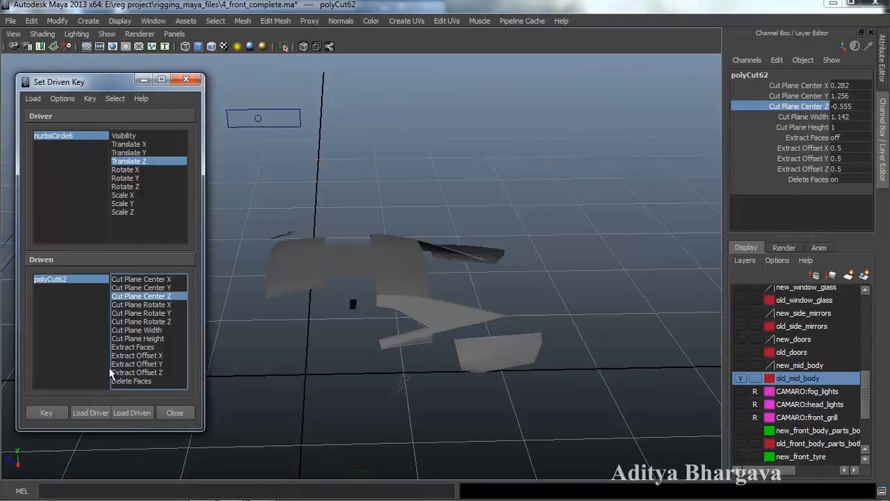
left_click(46, 412)
- Slide nurbsCircle6 along Z to a Translate Z of about -1.734
left_click_drag(342, 271, 304, 135, "alt")
left_click(279, 111)
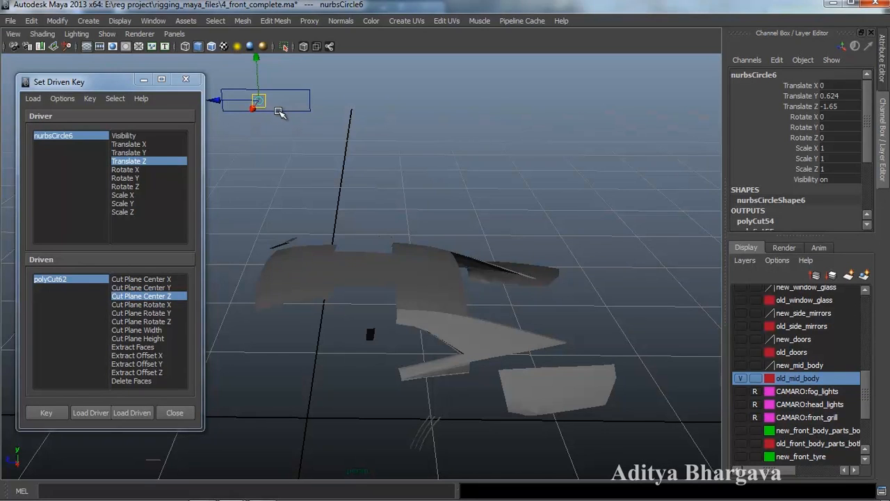
left_click_drag(214, 101, 227, 101)
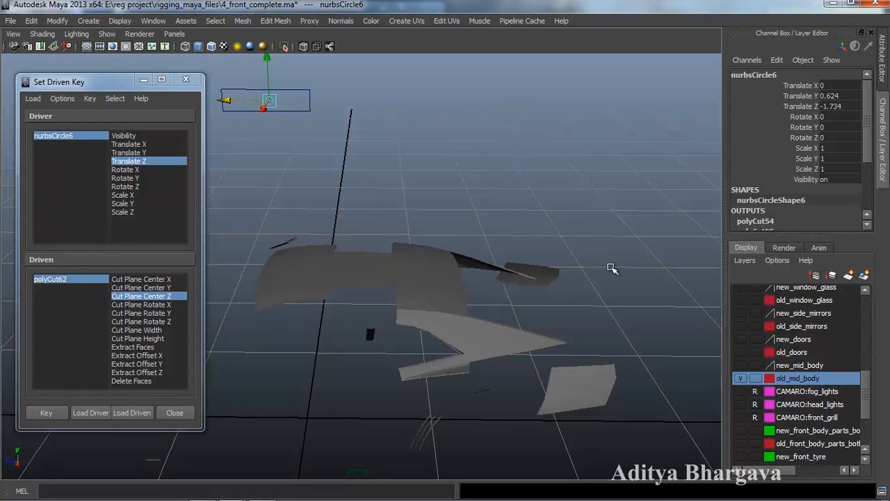
- Shift polyCut62's Cut Plane Center Z to a new cut position and key it for the current nurbsCircle6 position
left_click(89, 282)
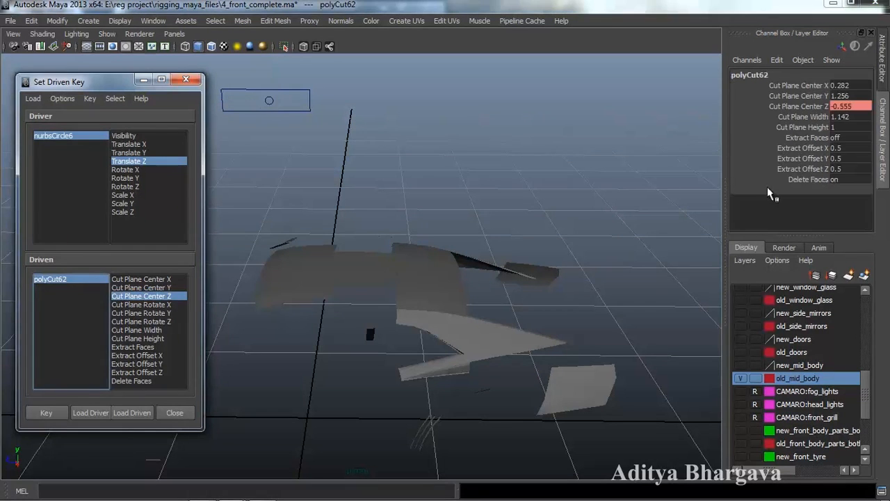
left_click(795, 107)
mouse_move(650, 183)
middle_mouse_down()
mouse_move(642, 185)
mouse_move(650, 190)
middle_mouse_up()
left_click_drag(651, 193, 646, 250, "alt")
left_click(59, 412)
- Slide nurbsCircle6 along Z to a Translate Z of about -1.713
left_click_drag(377, 376, 509, 298, "alt")
left_click(511, 297)
left_click_drag(487, 359, 421, 260, "alt")
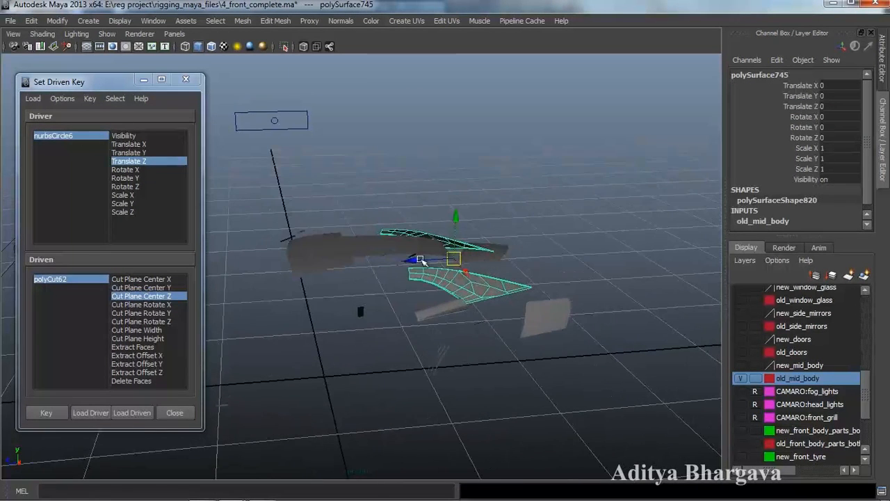
left_click(276, 122)
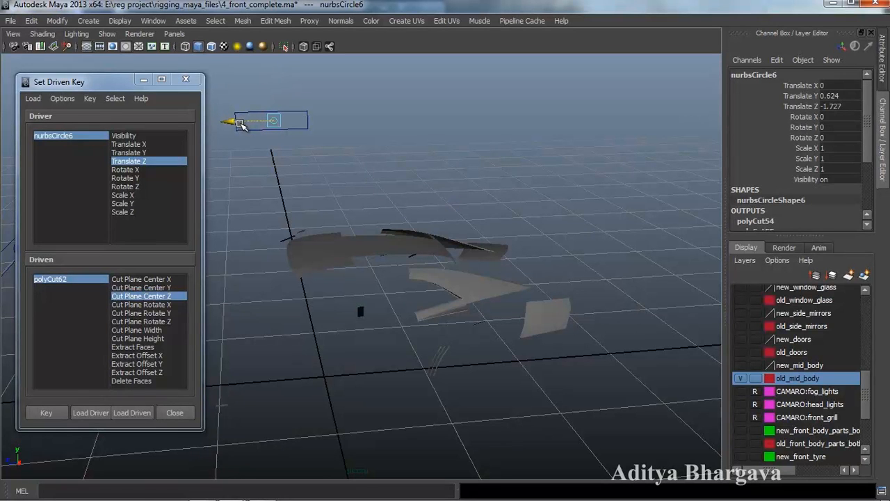
left_click_drag(239, 124, 240, 126)
left_click_drag(343, 228, 351, 266, "alt")
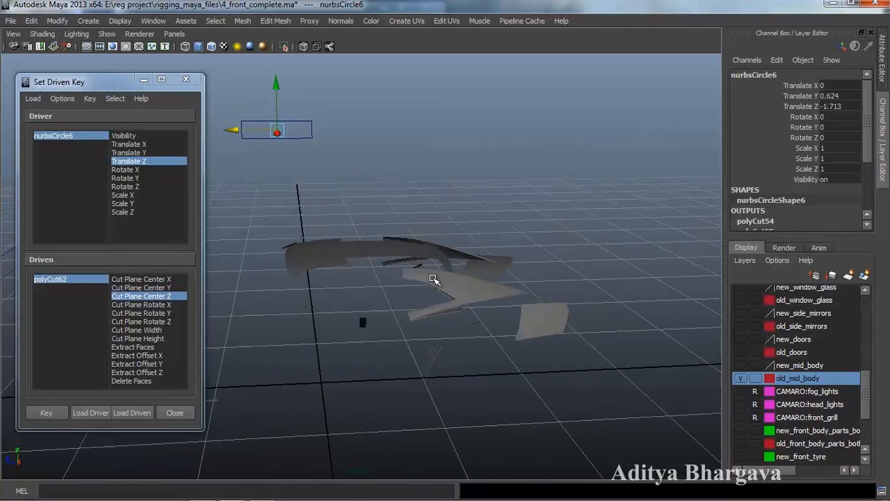
- Cut the side pieces of polySurface745 with the Cut Faces Tool near their front end
left_click_drag(425, 291, 394, 293, "alt")
left_click(423, 305)
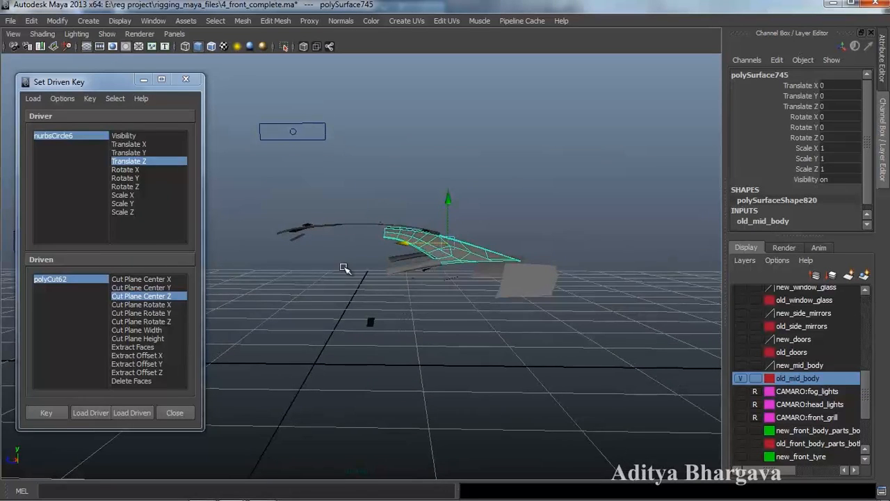
mouse_move(343, 267)
left_mouse_down("alt")
mouse_move(338, 260)
mouse_move(366, 300)
mouse_move(397, 299)
mouse_move(386, 309)
mouse_move(378, 298)
mouse_move(350, 299)
mouse_move(347, 273)
left_mouse_up("alt")
left_click(284, 22)
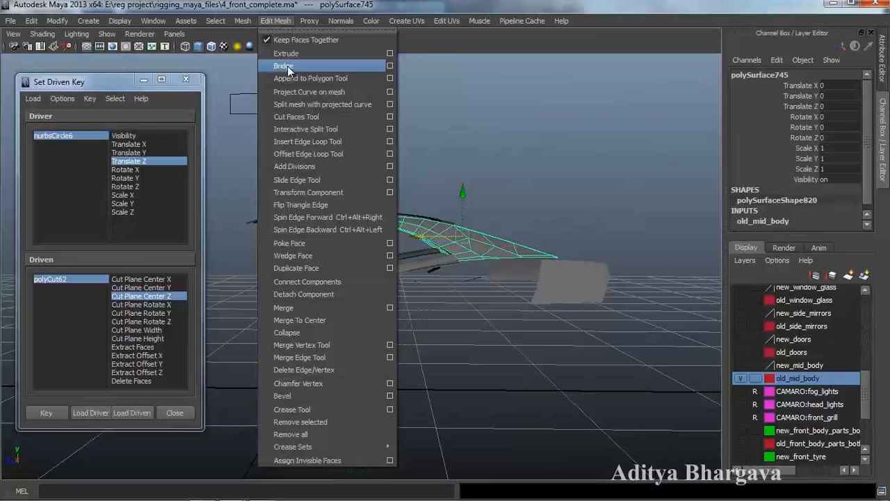
left_click(299, 116)
mouse_move(375, 235)
left_mouse_down()
mouse_move(381, 253)
mouse_move(450, 253)
left_mouse_up()
left_click_drag(322, 178, 361, 183, "alt")
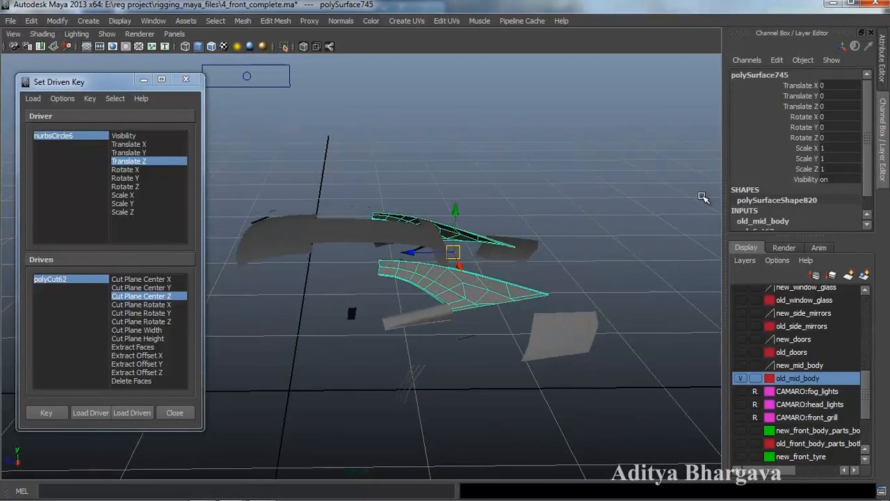
- Load polyCut63 as the driven node and key its Cut Plane Center Z for the current nurbsCircle6 position
key("ctrl+a")
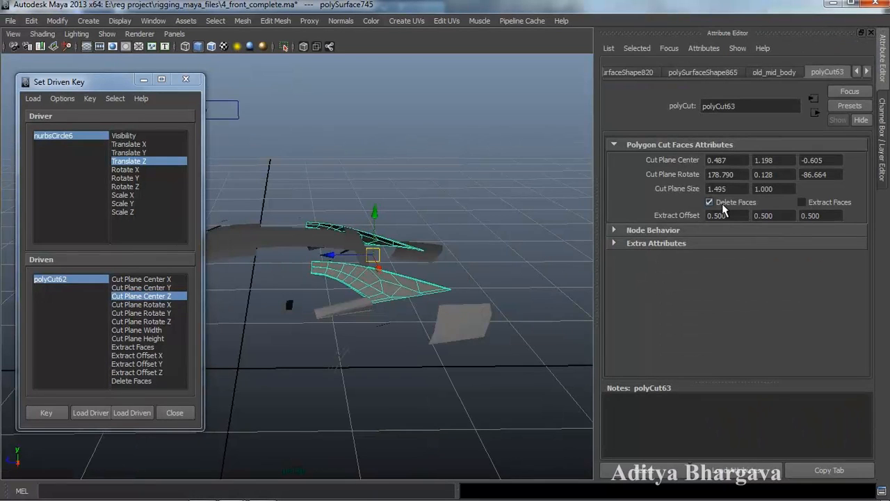
left_click(646, 475)
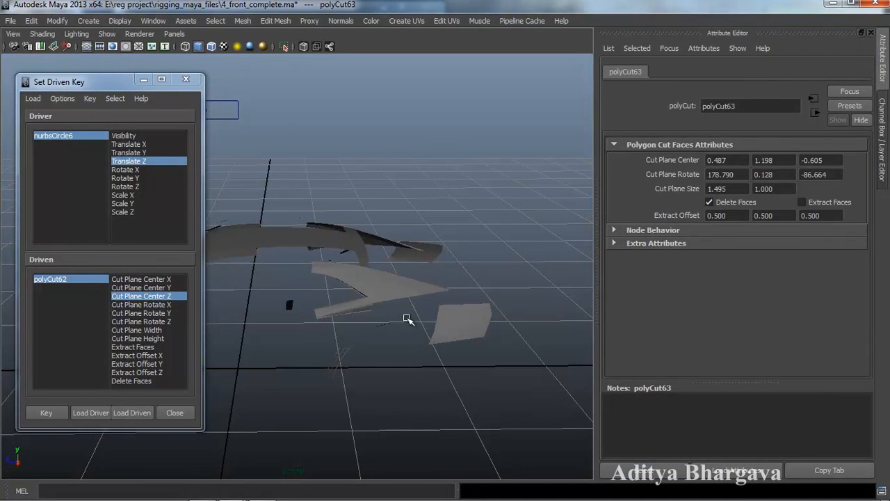
key("ctrl+a")
left_click(132, 412)
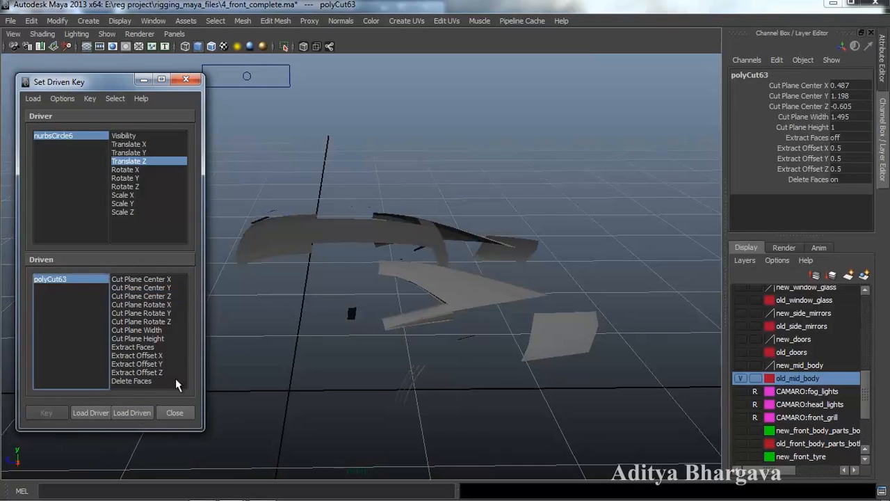
left_click(170, 296)
middle_click_drag(380, 296, 371, 324, "alt")
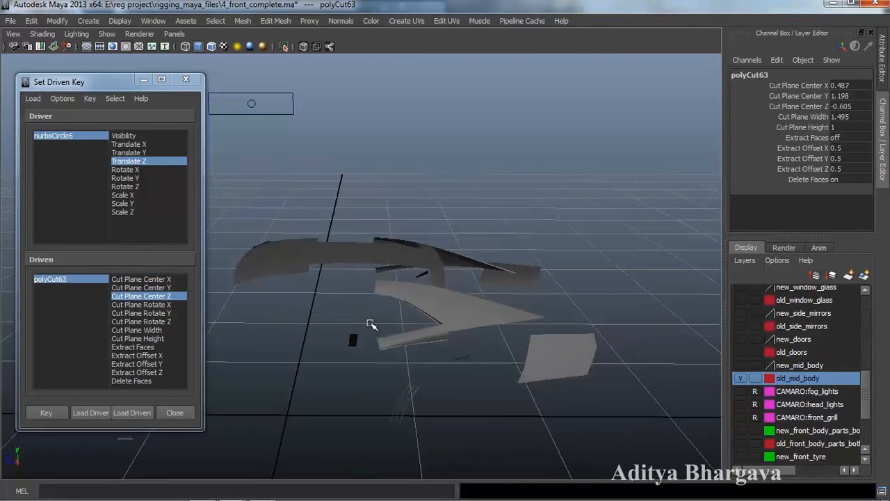
left_click(46, 413)
- Slide nurbsCircle6 along Z to a Translate Z of about -1.84
left_click(255, 117)
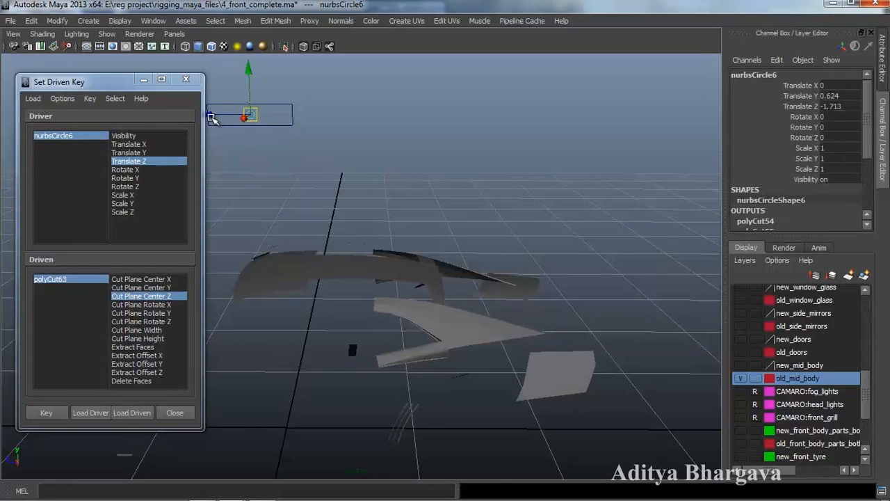
left_click_drag(220, 116, 223, 116)
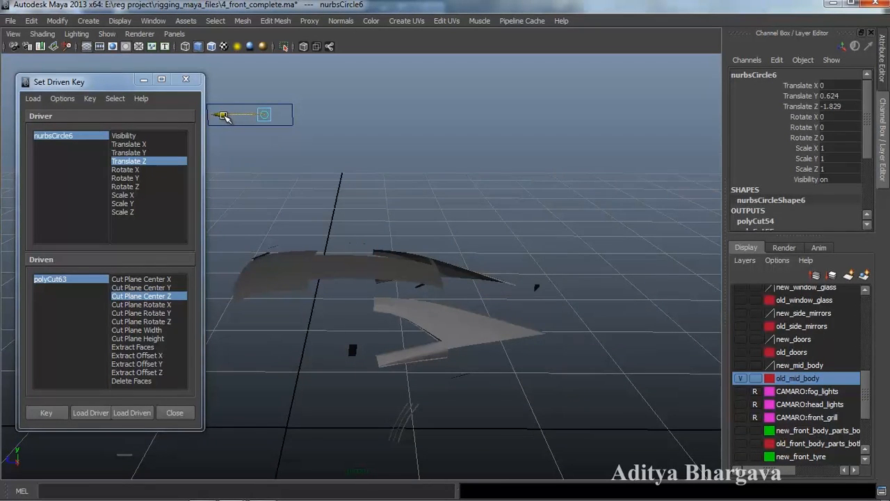
left_click_drag(318, 244, 360, 339, "alt")
left_click(403, 306)
- Set polyCut63's Cut Plane Center Z to about -1.905 to cut away the side pieces, and key it
left_click(73, 280)
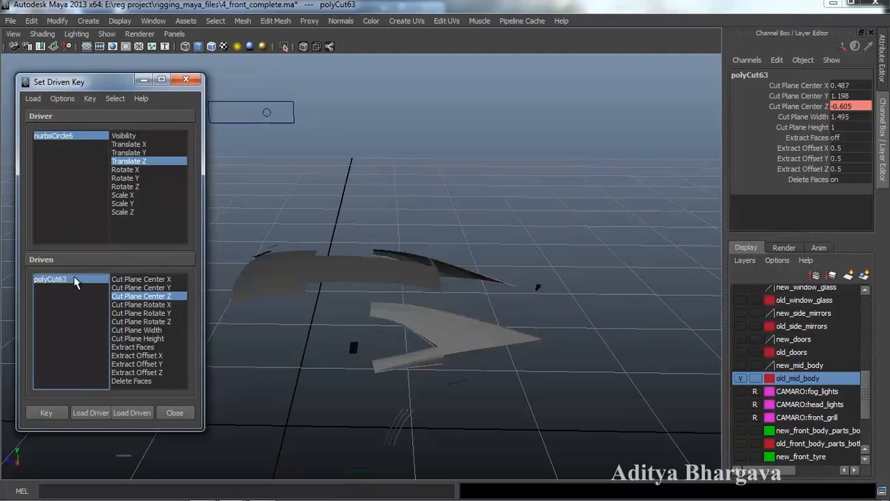
middle_click_drag(610, 245, 574, 245)
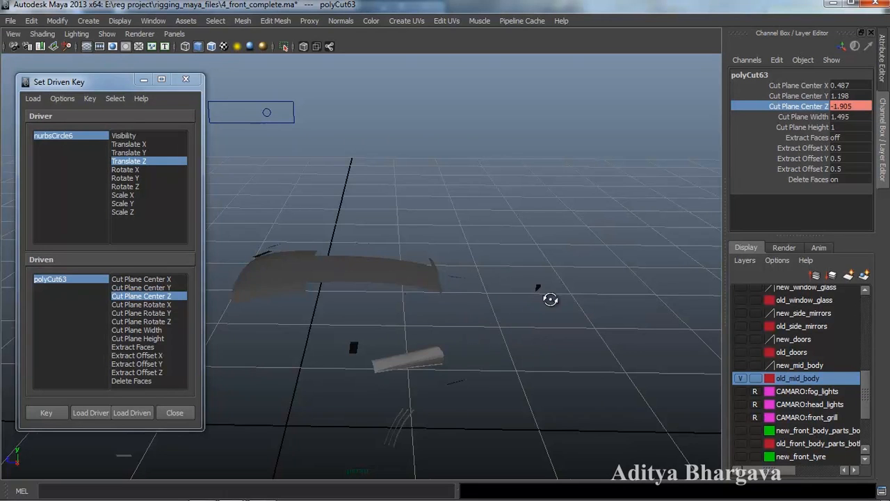
left_click_drag(547, 292, 555, 300, "alt")
left_click(49, 413)
left_click_drag(333, 311, 352, 322, "alt")
middle_click_drag(352, 323, 355, 300, "alt")
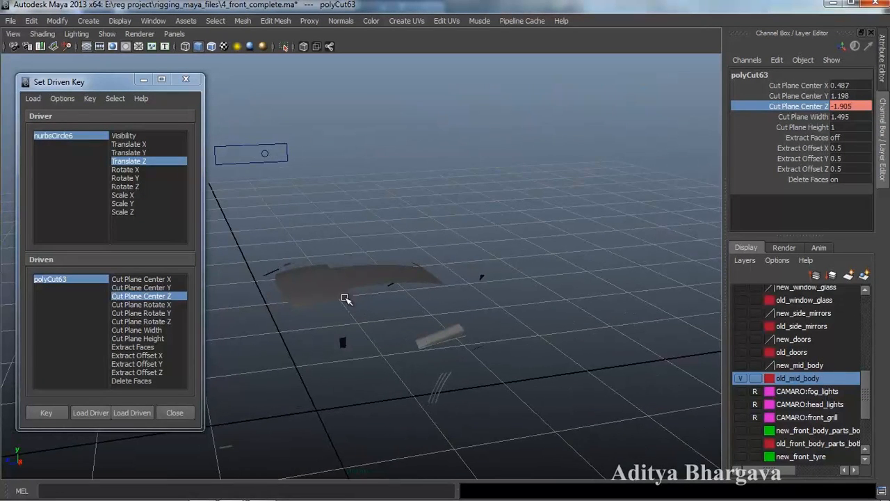
- Inspect the remaining mid-body pieces by selecting them one after another from several angles
left_click(332, 288)
left_click_drag(371, 336, 407, 373, "alt")
left_click(399, 304)
left_click(364, 273)
left_click_drag(343, 324, 304, 308, "alt")
left_click(293, 288)
left_click(416, 276)
left_click_drag(414, 338, 403, 312, "alt")
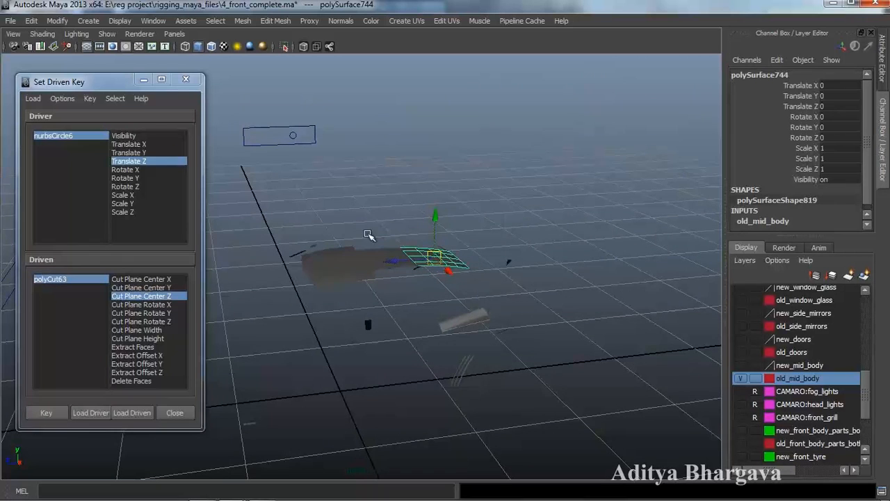
- Slide nurbsCircle6 along Z to a Translate Z of about -1.522 to bring back the cut pieces, and inspect polySurface752
left_click(291, 137)
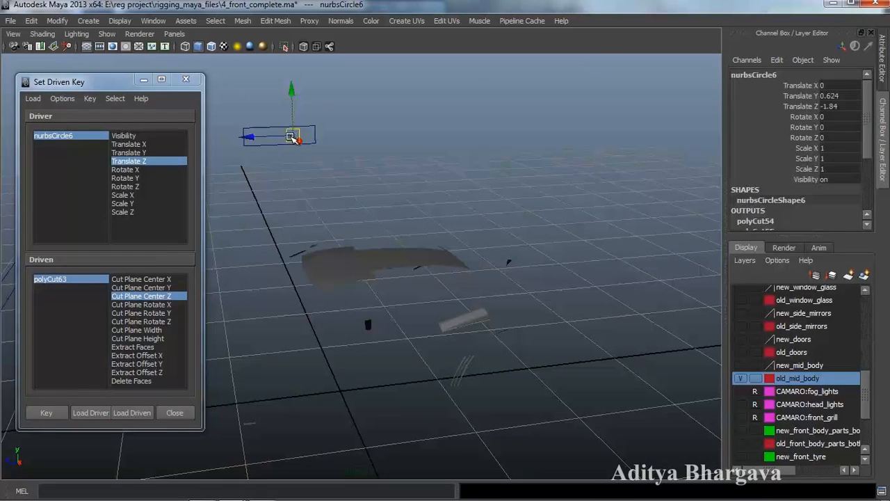
left_click_drag(255, 142, 222, 149)
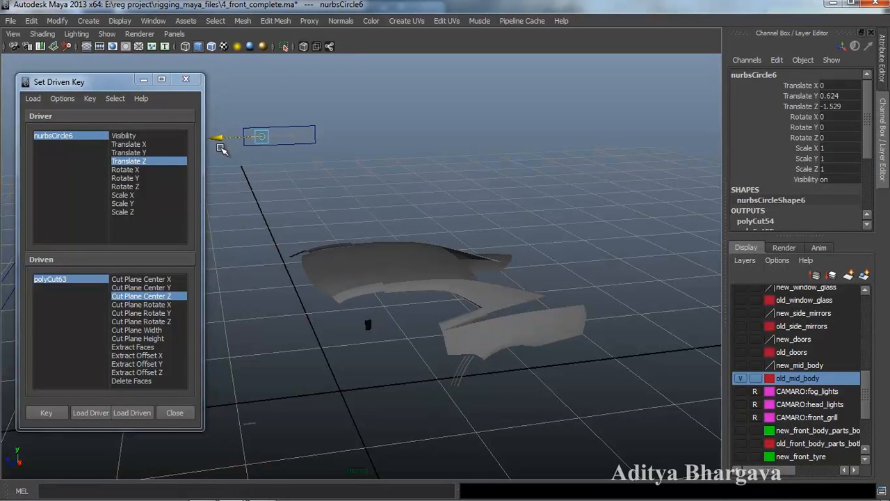
left_click_drag(443, 320, 447, 276, "alt")
left_click(449, 284)
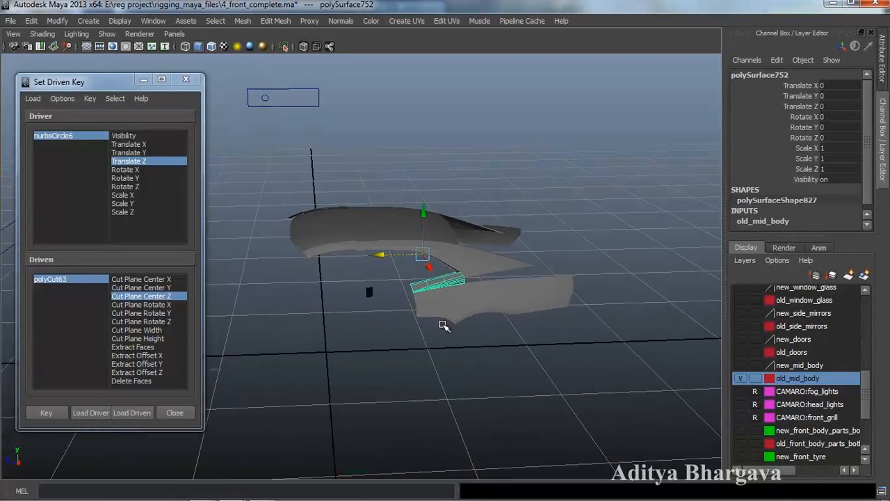
middle_click_drag(447, 325, 446, 342, "alt")
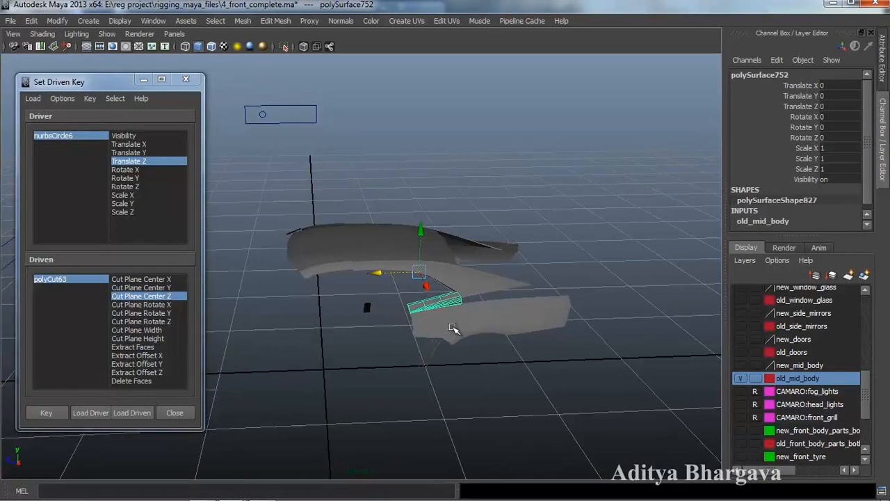
left_click_drag(432, 301, 473, 334, "alt")
middle_click_drag(473, 334, 465, 325, "alt")
left_click(243, 103)
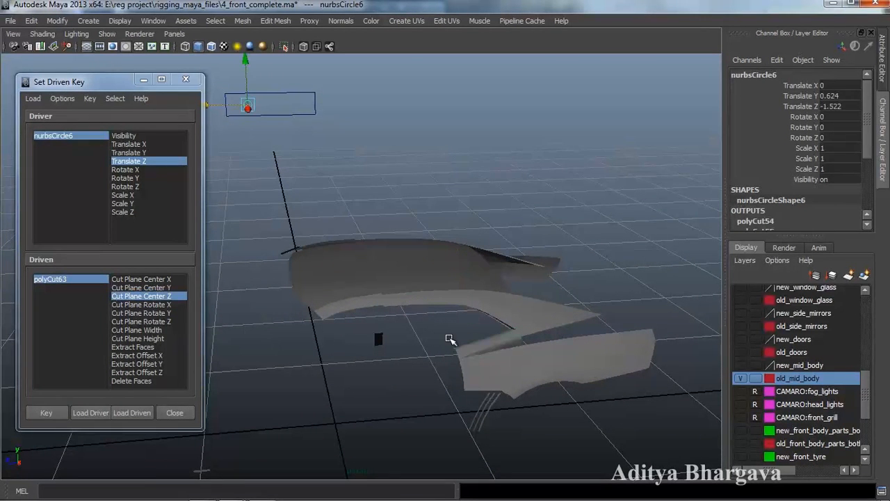
- Cut polySurface752 with the Cut Faces Tool along a short vertical line just behind its rear end
left_click(489, 351)
left_click(499, 341)
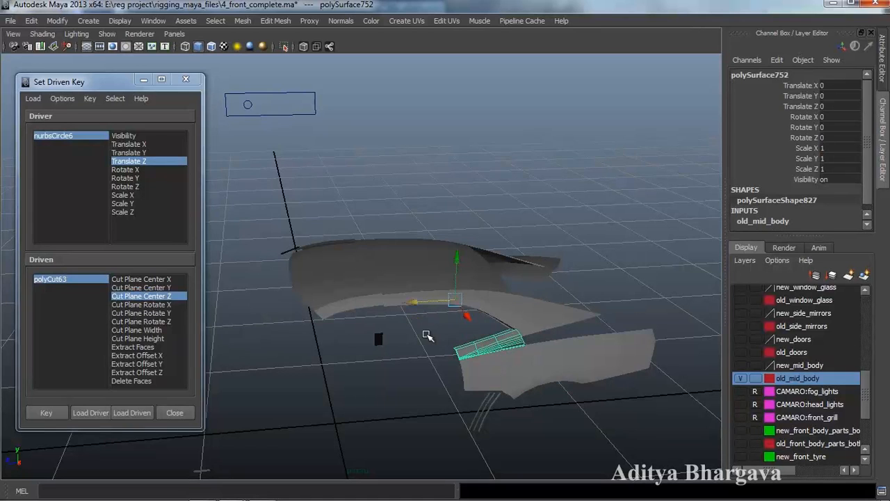
left_click_drag(464, 298, 423, 324, "alt")
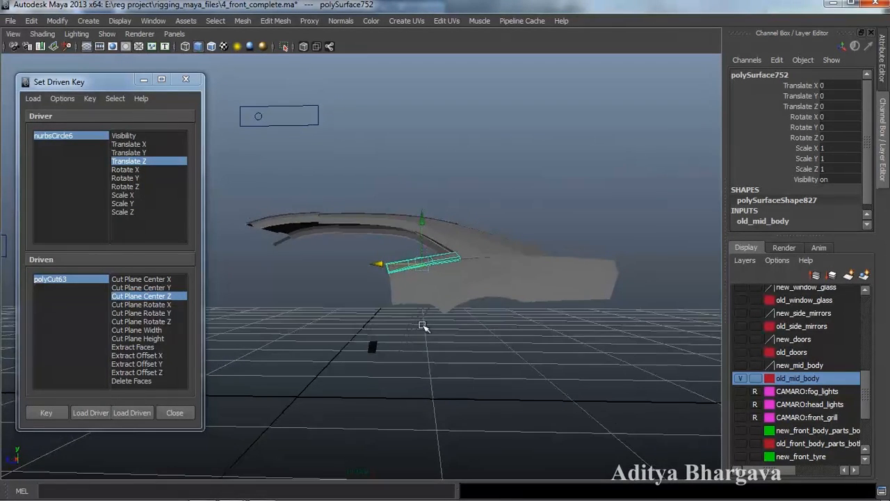
left_click(275, 21)
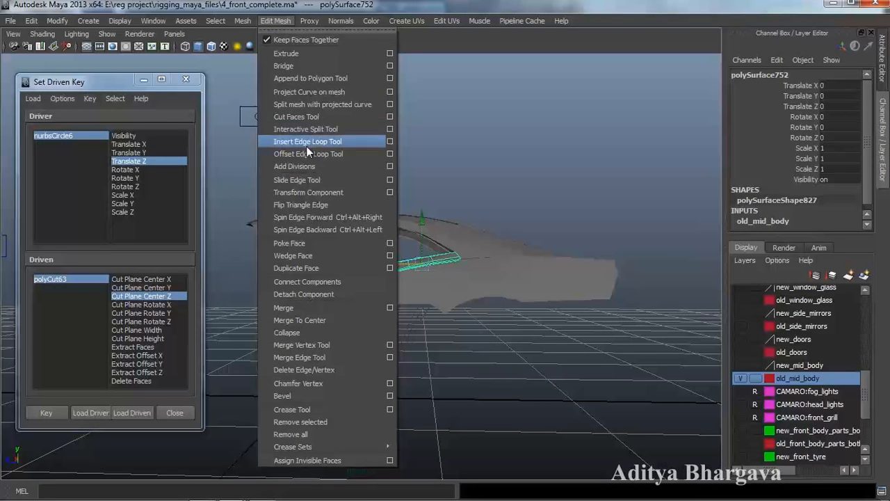
left_click(311, 117)
left_click_drag(483, 259, 480, 309)
mouse_move(480, 309)
left_mouse_down("alt")
mouse_move(484, 340)
mouse_move(487, 324)
mouse_move(441, 364)
mouse_move(489, 354)
left_mouse_up("alt")
- Turn on Delete Faces for the new cut on polySurface752 and load polyCut64 as the driven node
key("ctrl+a")
left_click(709, 202)
left_click(622, 470)
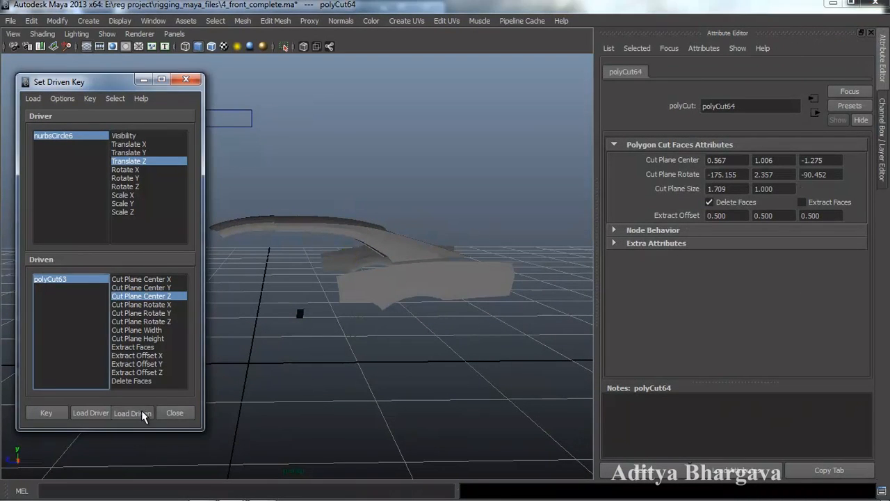
left_click(143, 412)
left_click_drag(394, 359, 397, 364, "alt")
key("ctrl+a")
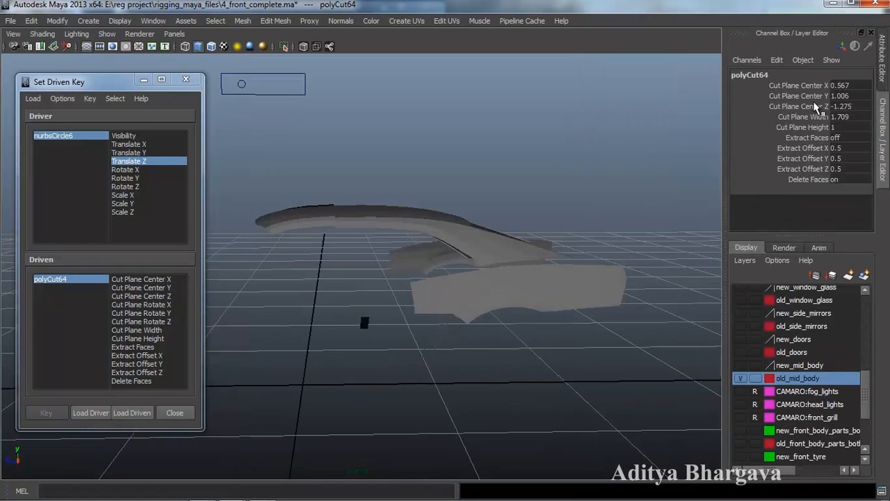
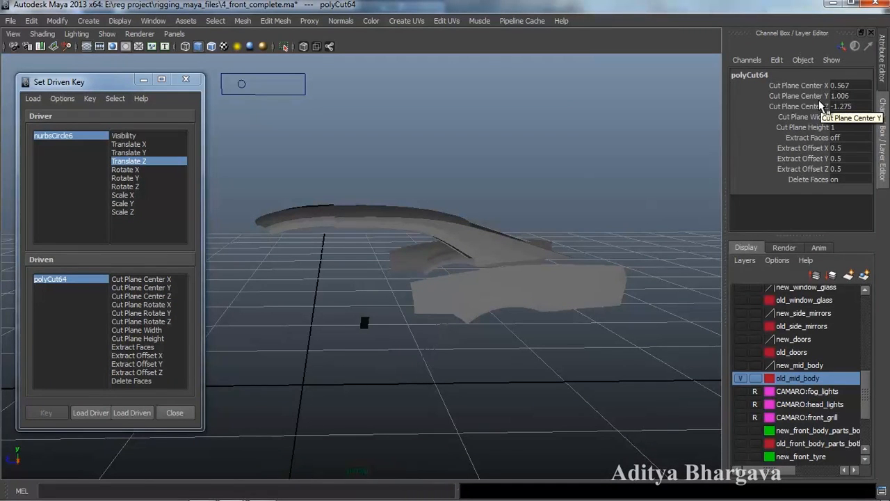
- Set polyCut64's Cut Plane Center Z to about 1.125 and key it against nurbsCircle6's Translate Z
left_click(814, 106)
middle_click_drag(588, 201, 579, 213)
left_click(158, 296)
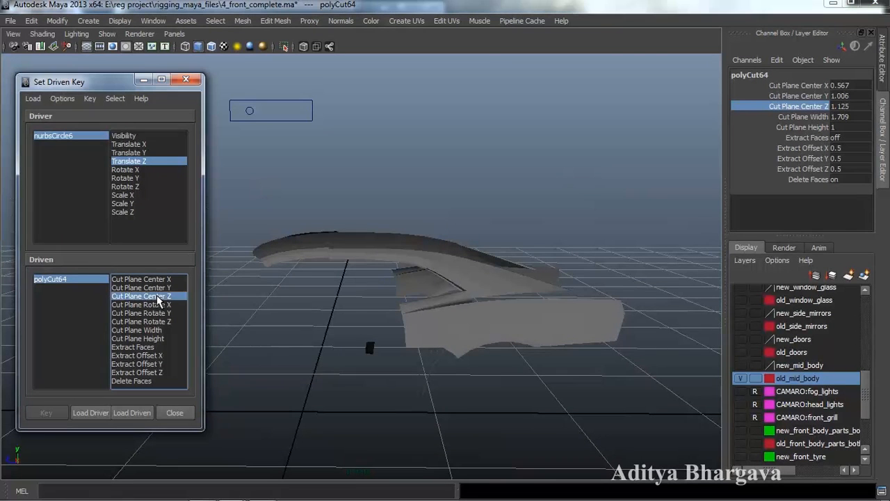
left_click(45, 412)
- Slide nurbsCircle6 along Z to a Translate Z of about -1.649
middle_click_drag(443, 308, 396, 312, "alt")
left_click_drag(387, 335, 383, 317, "alt")
left_click(244, 119)
left_click_drag(208, 123, 223, 124)
left_click_drag(385, 246, 372, 276, "alt")
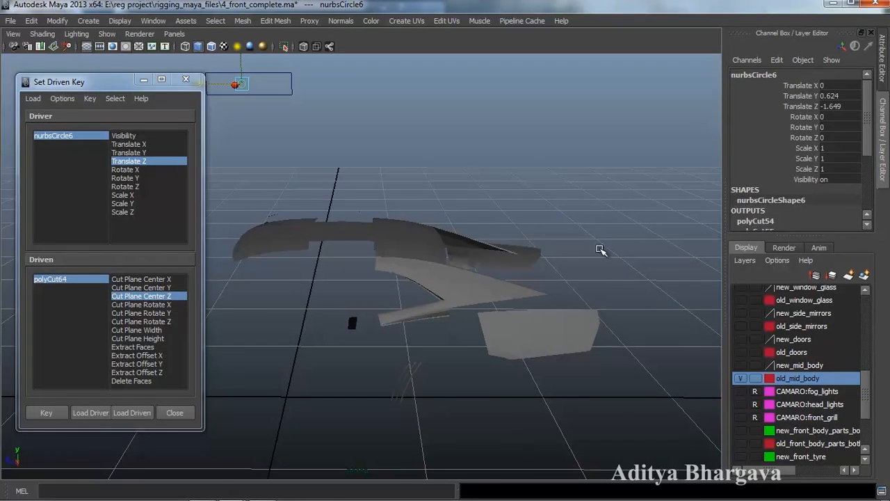
- Shift polyCut64's Cut Plane Center Z until the polySurface752 pieces are cut away, and key it
left_click(98, 280)
left_click(807, 106)
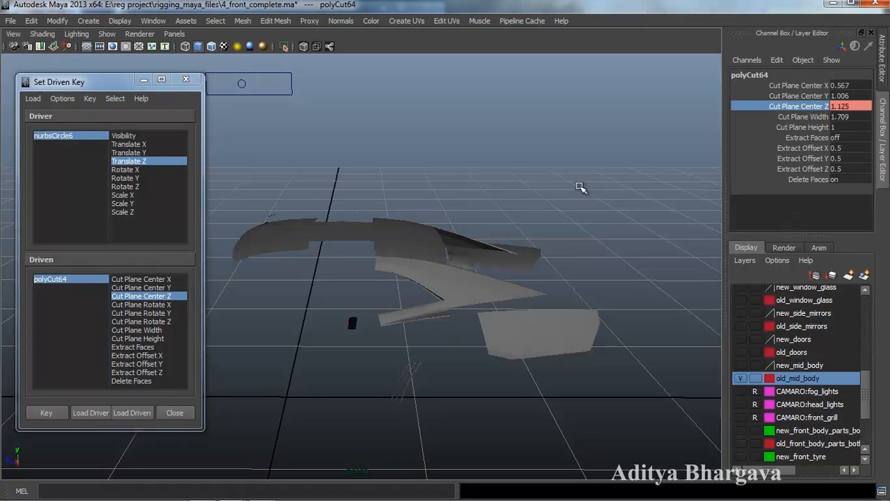
middle_click_drag(607, 202, 565, 212)
left_click(45, 412)
- Slide nurbsCircle6 back along Z until the cut mid-body pieces are restored
left_click_drag(321, 323, 409, 238, "alt")
left_click(261, 154)
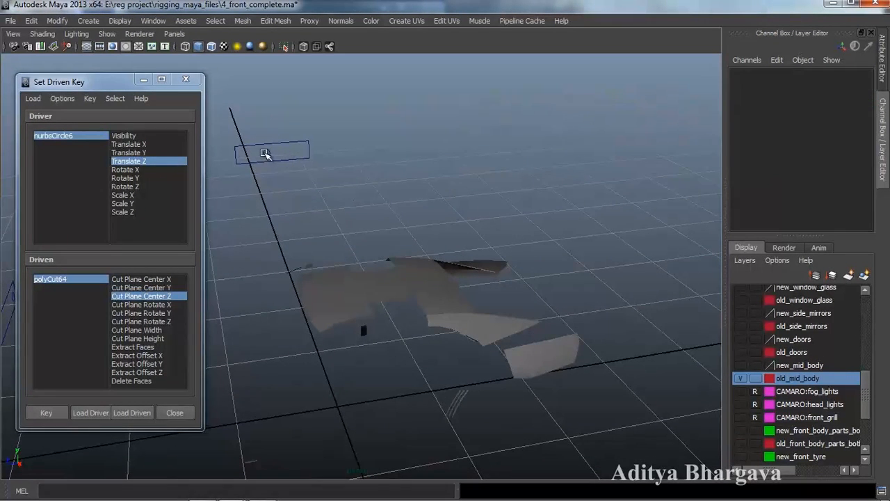
left_click(266, 154)
left_click_drag(229, 158, 186, 182)
- Load the front roof piece polySurface741 as the driven object and choose its Translate Y as the driven attribute
left_click_drag(309, 292, 342, 306, "alt")
scroll(342, 305, "up", 2)
middle_click_drag(343, 299, 443, 276, "alt")
left_click_drag(423, 280, 423, 318, "alt")
left_click(442, 315)
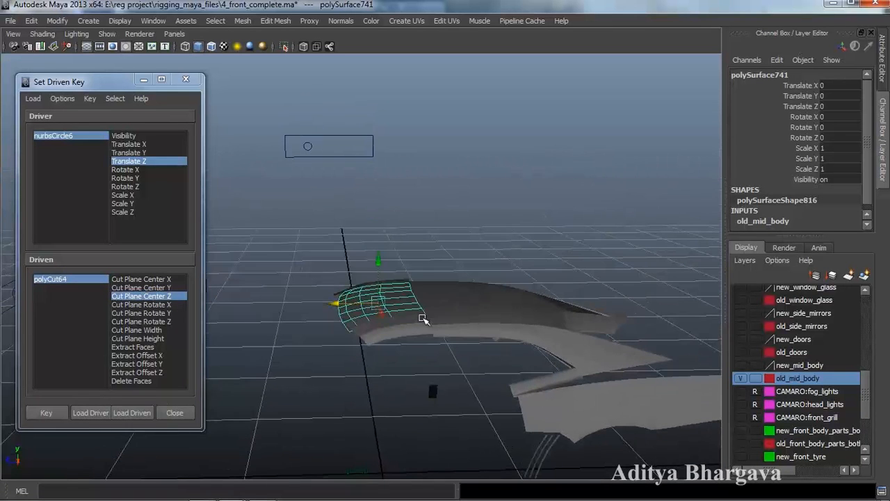
left_click(129, 414)
left_click_drag(364, 338, 398, 324, "alt")
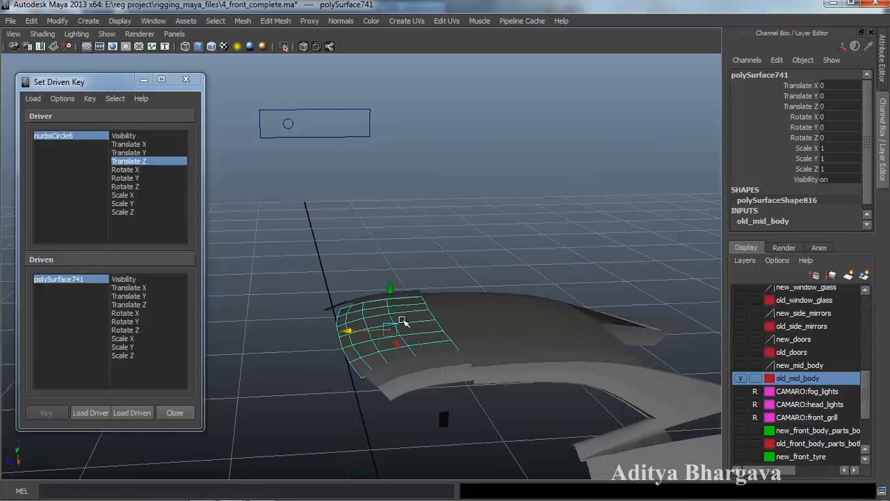
left_click(139, 298)
left_click_drag(341, 318, 375, 346, "alt")
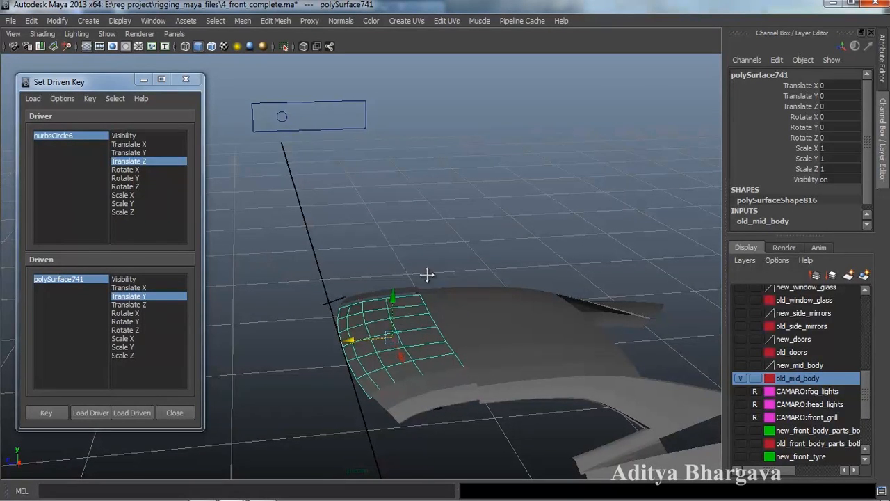
- Slide nurbsCircle6 along Z to a Translate Z of about -1.538 and key the front roof piece's Translate Y
left_click_drag(429, 276, 424, 272, "alt")
left_click(279, 112)
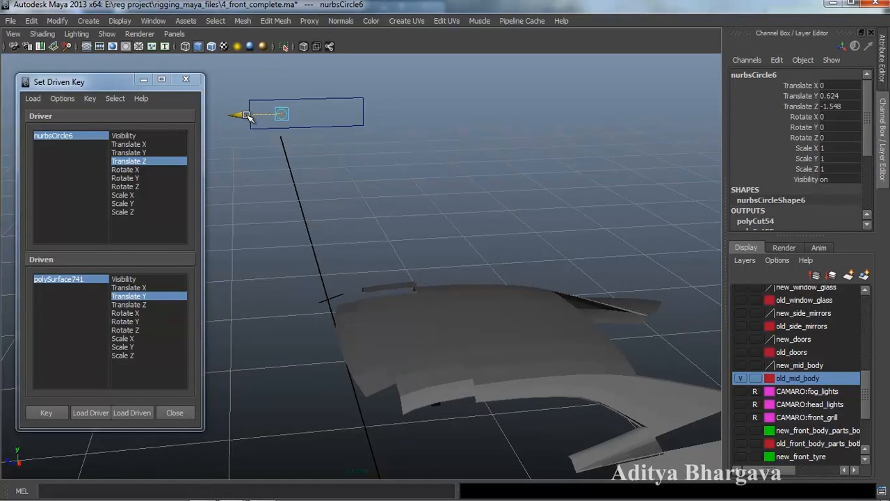
left_click_drag(245, 113, 238, 114)
left_click_drag(285, 226, 288, 262, "alt")
left_click(55, 417)
left_click_drag(293, 359, 301, 376, "alt")
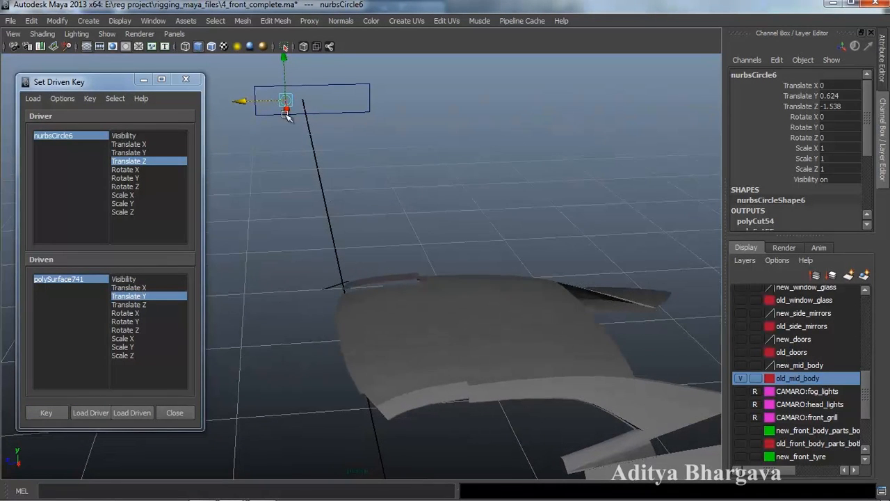
- Slide nurbsCircle6 along Z to a Translate Z of about -1.565
left_click_drag(332, 230, 330, 216, "alt")
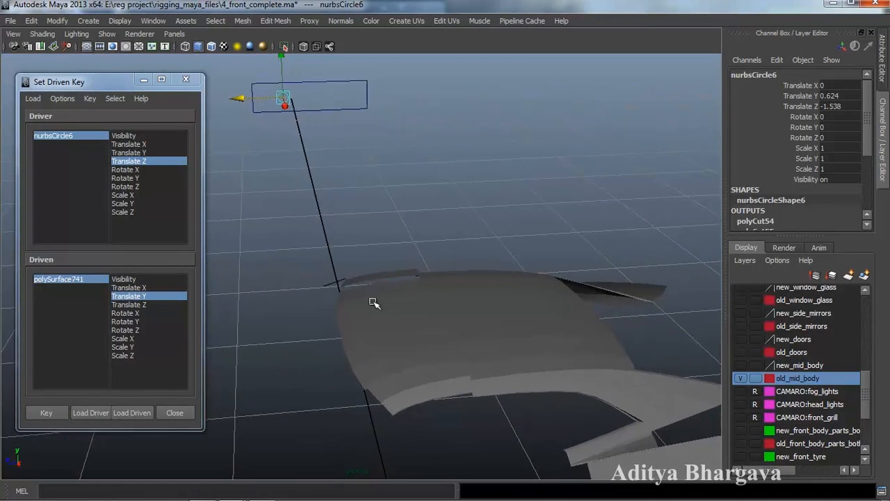
left_click(383, 308)
left_click(287, 98)
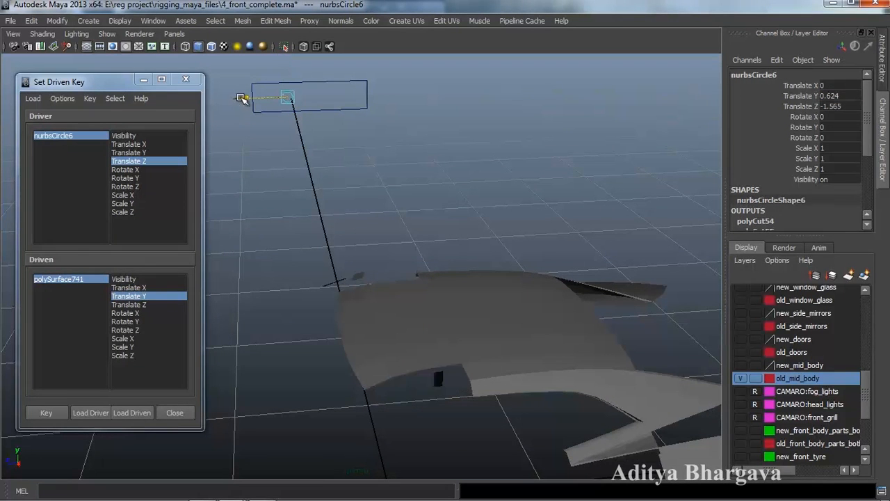
- Raise the front roof piece polySurface741 to a Translate Y of about 0.063 and key it
left_click(405, 313)
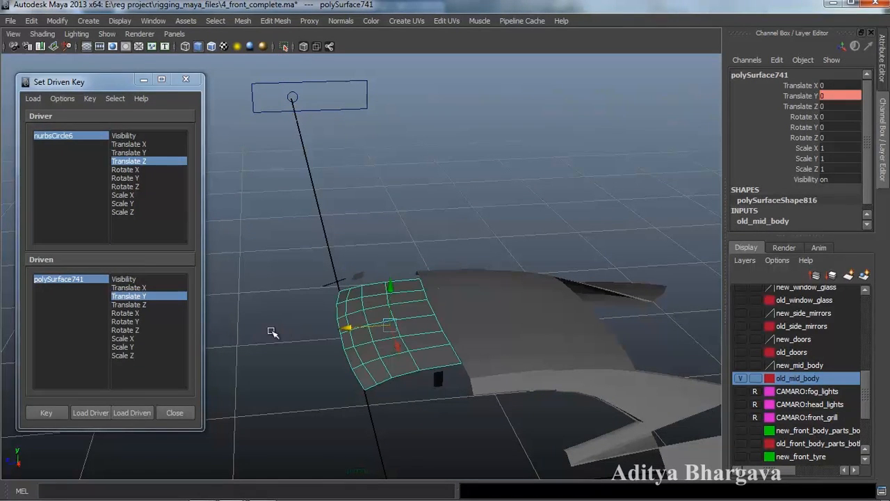
left_click_drag(391, 291, 372, 299)
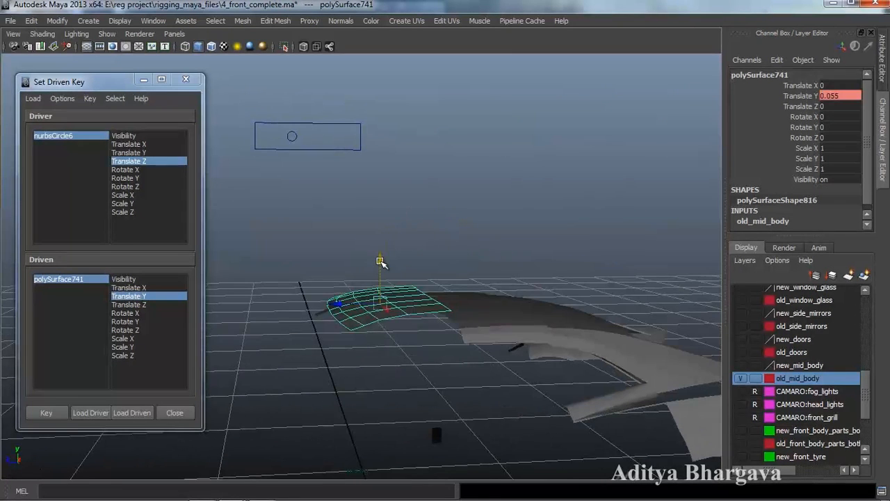
left_click_drag(380, 260, 381, 260)
mouse_move(391, 306)
left_mouse_down("alt")
mouse_move(396, 316)
mouse_move(385, 307)
mouse_move(383, 315)
left_mouse_up("alt")
left_click(46, 413)
left_click_drag(326, 377, 373, 376, "alt")
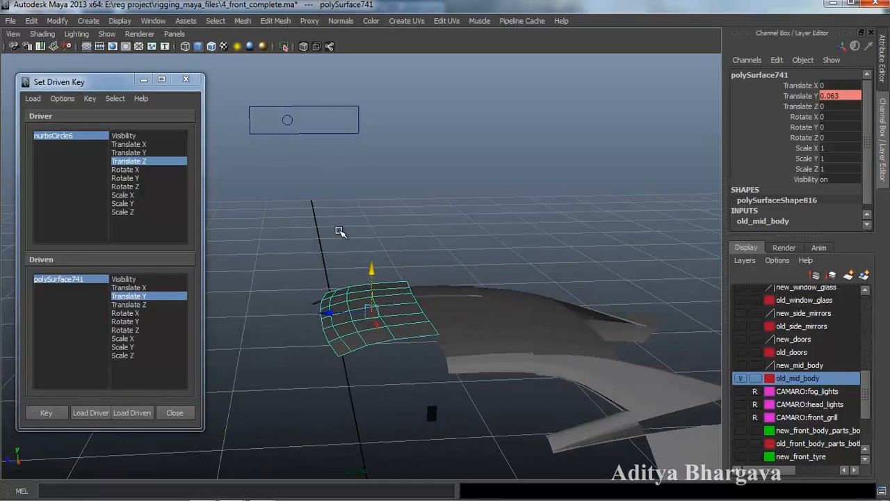
- Slide nurbsCircle6 back along Z to a Translate Z of about -1.515
left_click(294, 126)
left_click_drag(261, 122, 255, 127)
left_click_drag(285, 177, 364, 253, "alt")
left_click_drag(285, 103, 413, 310)
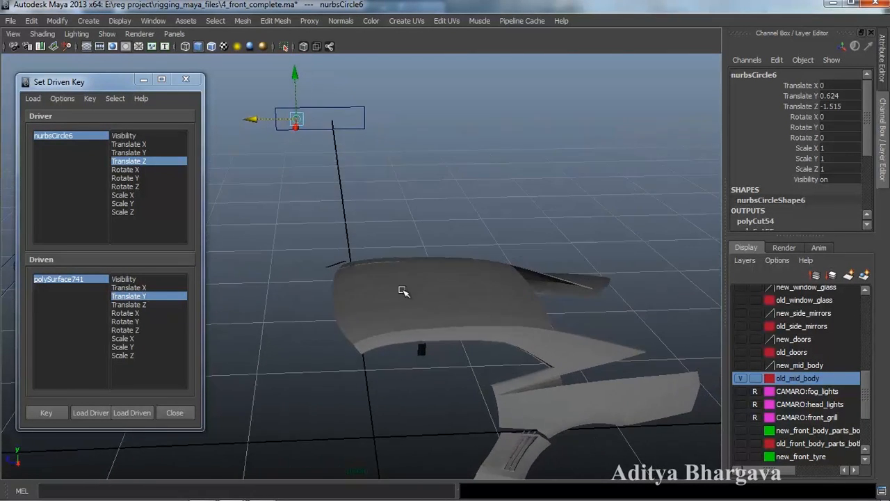
- Cut the front roof piece polySurface741 with the Cut Faces tool along a line near its outer lower edge
left_click(402, 288)
left_click_drag(419, 260, 404, 263, "alt")
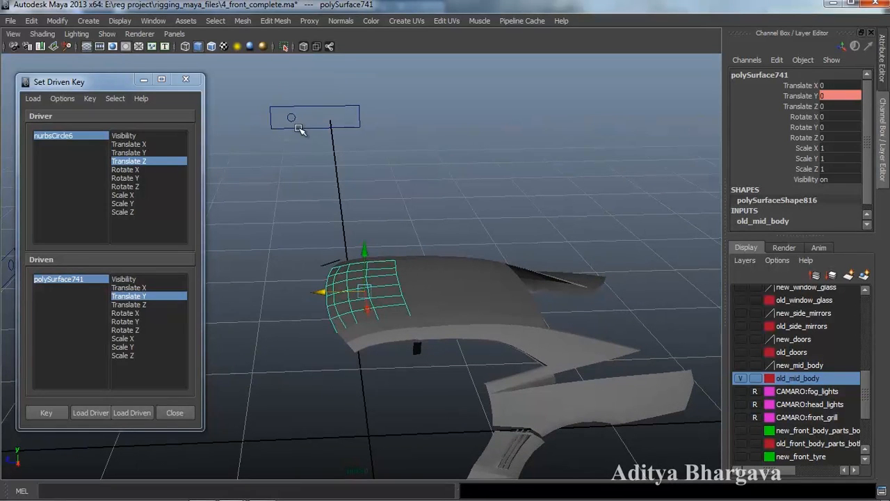
left_click(275, 21)
left_click_drag(378, 242, 372, 250, "alt")
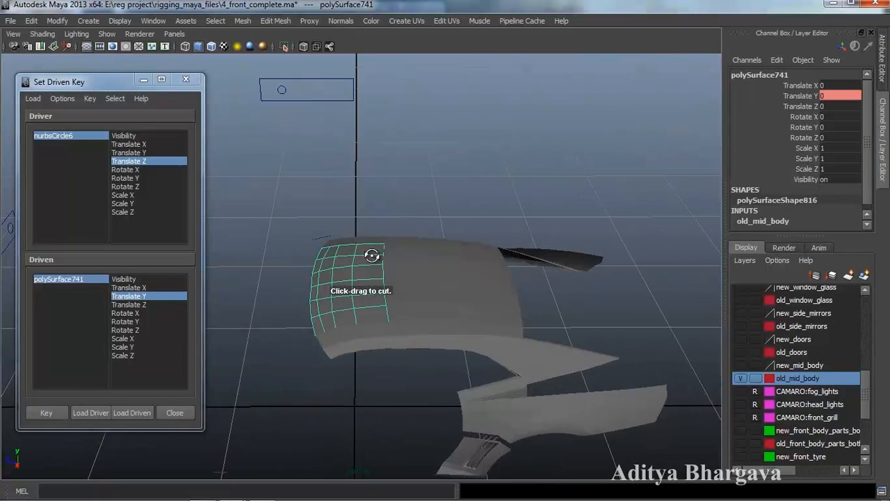
left_click_drag(287, 306, 281, 355)
key("w")
mouse_move(285, 358)
middle_mouse_down("alt")
mouse_move(288, 341)
mouse_move(294, 348)
middle_mouse_up("alt")
- Enable Delete Faces on polyCut65 and select the node so its channels are listed
key("ctrl+a")
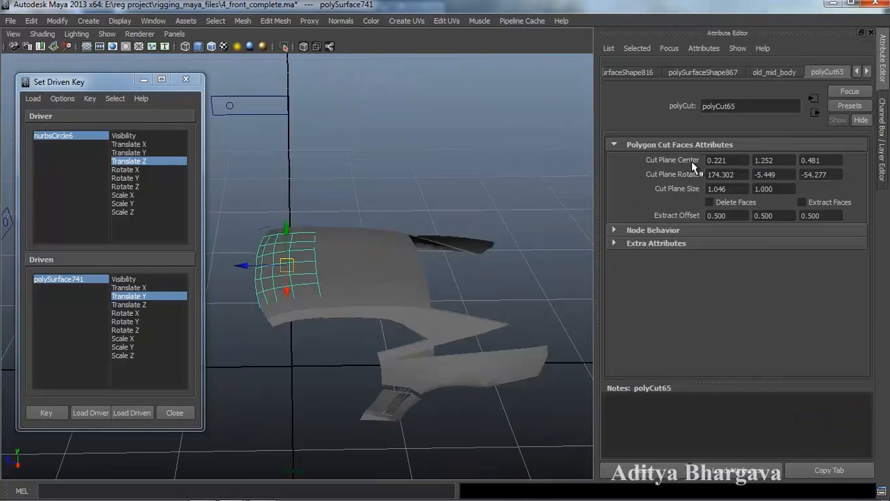
left_click(667, 465)
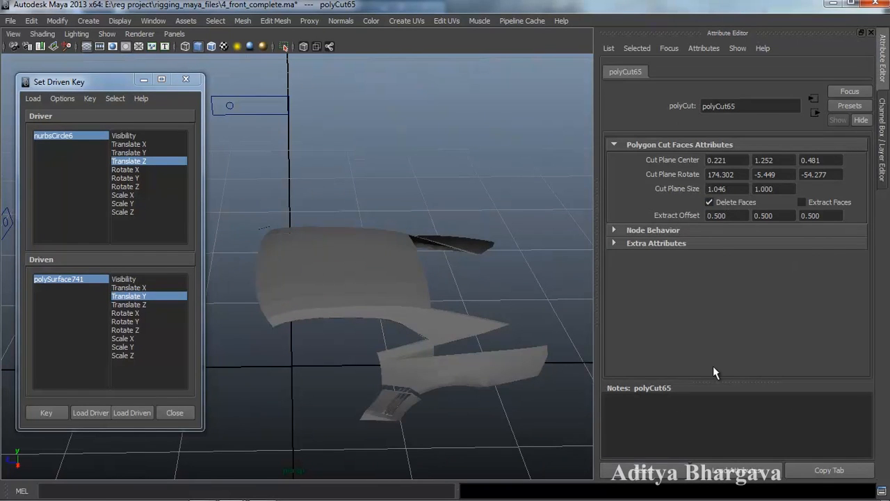
key("ctrl+a")
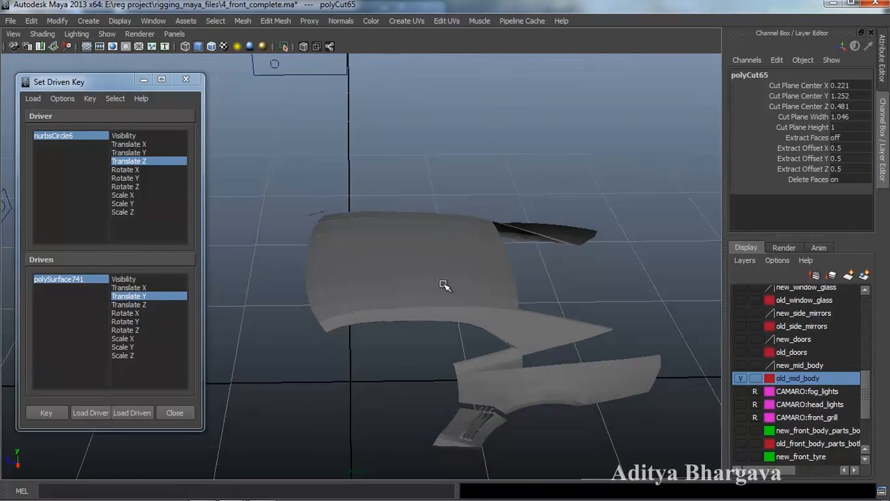
- Load polyCut65 as the driven object and key its Cut Plane Center Z against nurbsCircle6's Translate Z
left_click(140, 413)
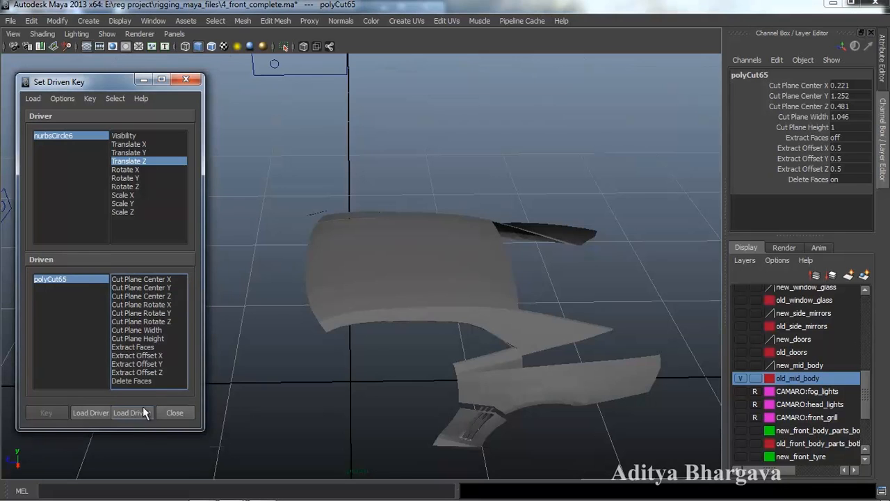
left_click(145, 297)
left_click_drag(286, 268, 358, 289, "alt")
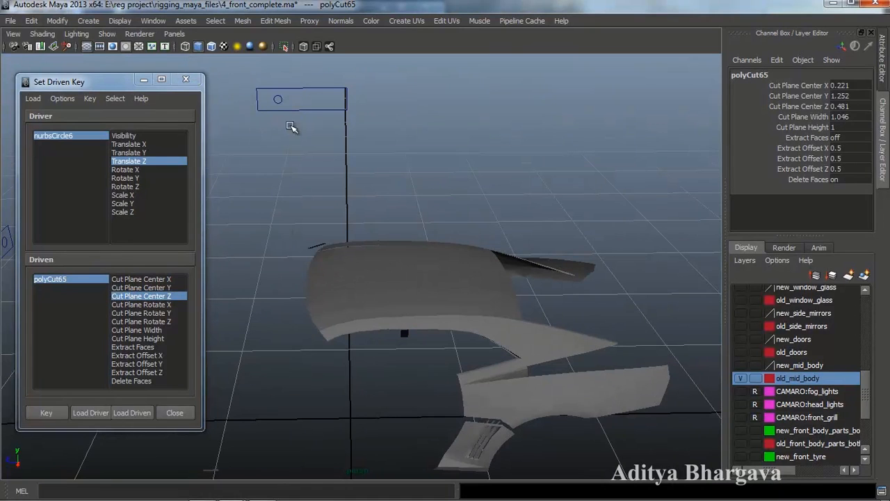
left_click(46, 413)
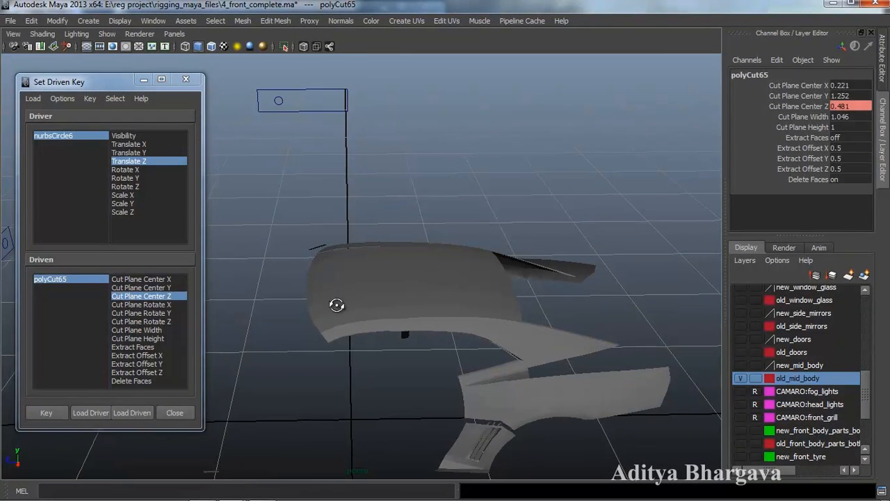
- Slide nurbsCircle6 further along Z, shift polyCut65's Cut Plane Center Z to about -0.219 to cut away the front roof piece, and key it
left_click(279, 103)
left_click_drag(243, 97, 259, 106)
left_click(79, 281)
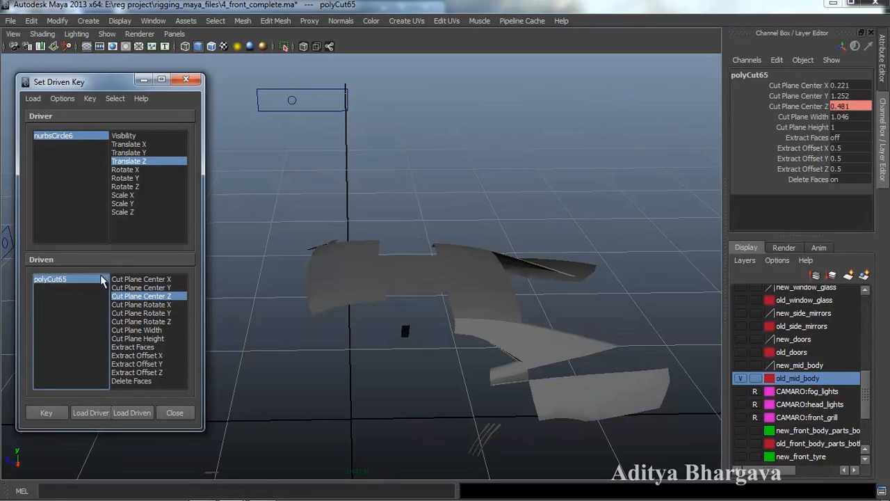
left_click(798, 108)
middle_click_drag(492, 178, 465, 196)
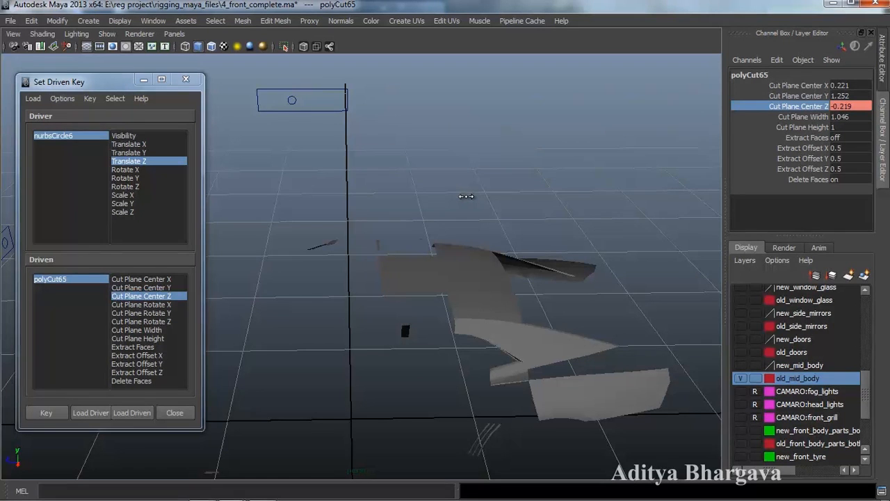
left_click_drag(462, 241, 454, 240, "alt")
left_click(46, 412)
- Slide nurbsCircle6 back along Z to a Translate Z of about -1.584
left_click_drag(400, 427, 362, 376, "alt")
left_click(297, 138)
left_click_drag(271, 139, 268, 140)
left_click_drag(291, 240, 304, 301, "alt")
- Load the middle roof piece polySurface742 as the driven object and key its Translate Y
left_click(415, 270)
mouse_move(379, 333)
left_mouse_down("alt")
mouse_move(386, 344)
mouse_move(367, 339)
left_mouse_up("alt")
scroll(378, 333, "down", 2)
left_click(143, 416)
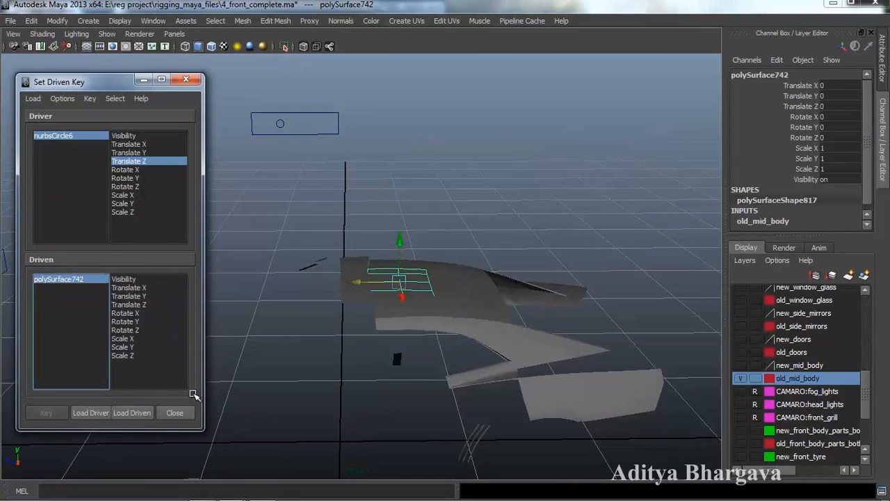
left_click_drag(309, 299, 296, 311, "alt")
left_click(129, 295)
left_click_drag(284, 368, 372, 311, "alt")
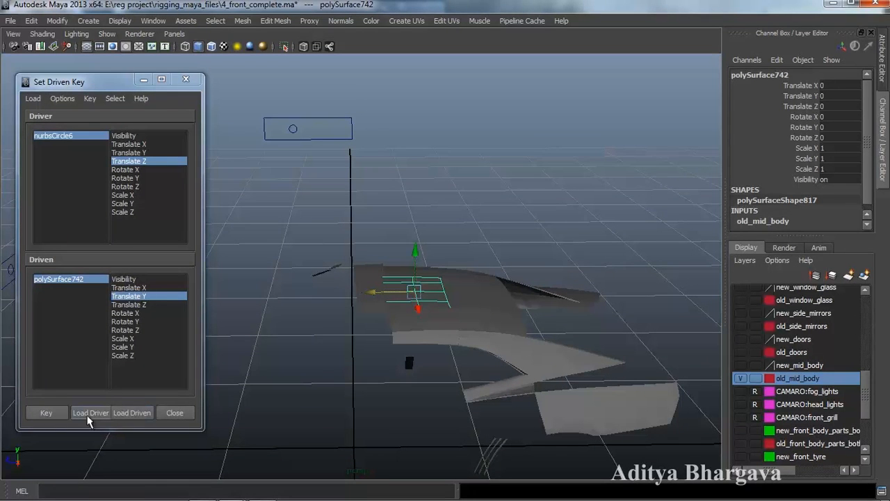
left_click(46, 415)
- With nurbsCircle6 moved to a Translate Z of about -1.685, raise polySurface742 to a Translate Y of about 0.085 and key it
left_click(292, 132)
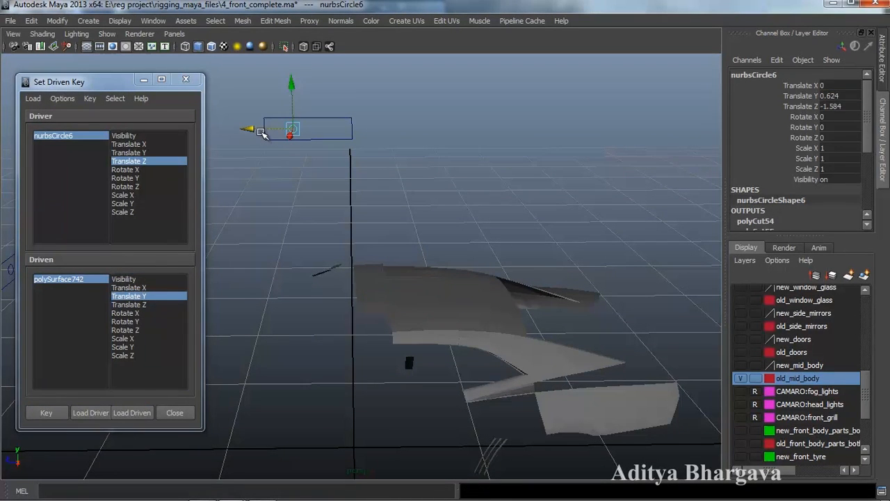
left_click_drag(261, 132, 275, 133)
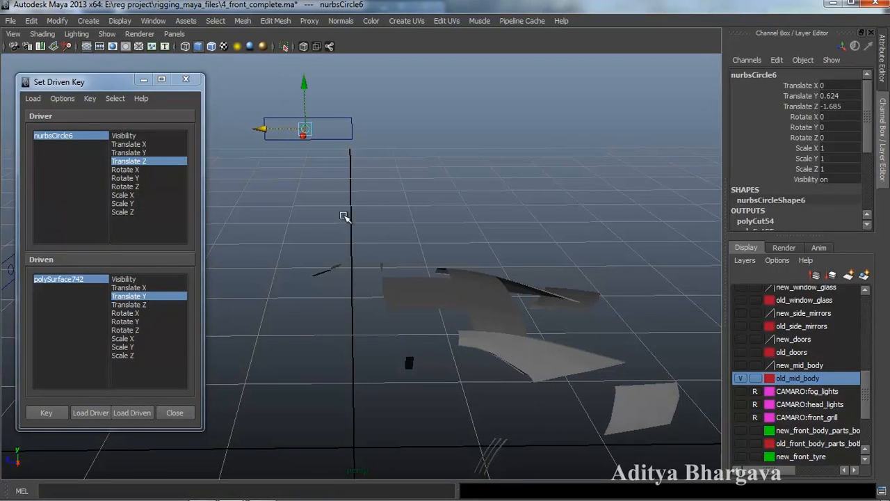
left_click(91, 280)
mouse_move(414, 255)
left_mouse_down()
mouse_move(419, 241)
mouse_move(424, 261)
mouse_move(416, 264)
left_mouse_up()
left_click_drag(418, 223, 409, 295)
left_click(46, 412)
left_click_drag(537, 313, 473, 313, "alt")
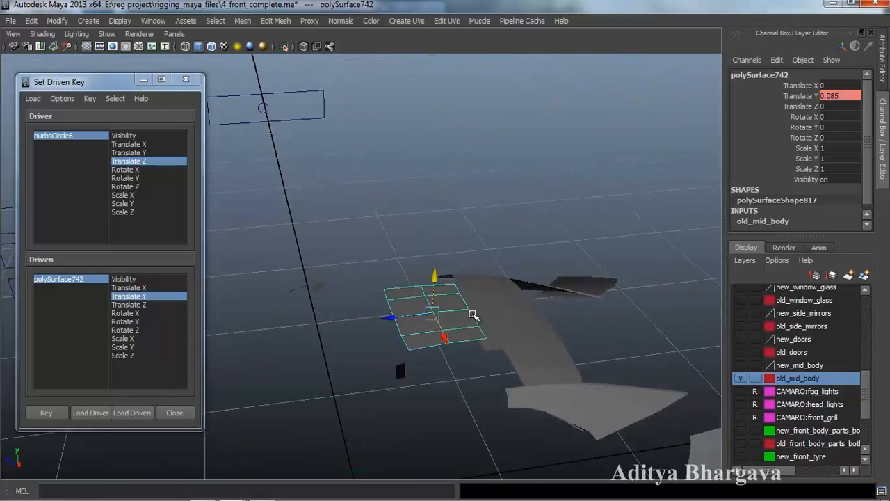
- Slide nurbsCircle6 back along Z to a Translate Z of about -1.589
left_click_drag(414, 350, 390, 359, "alt")
left_click(267, 108)
left_click(260, 112)
mouse_move(226, 111)
left_mouse_down()
mouse_move(207, 110)
mouse_move(211, 120)
left_mouse_up()
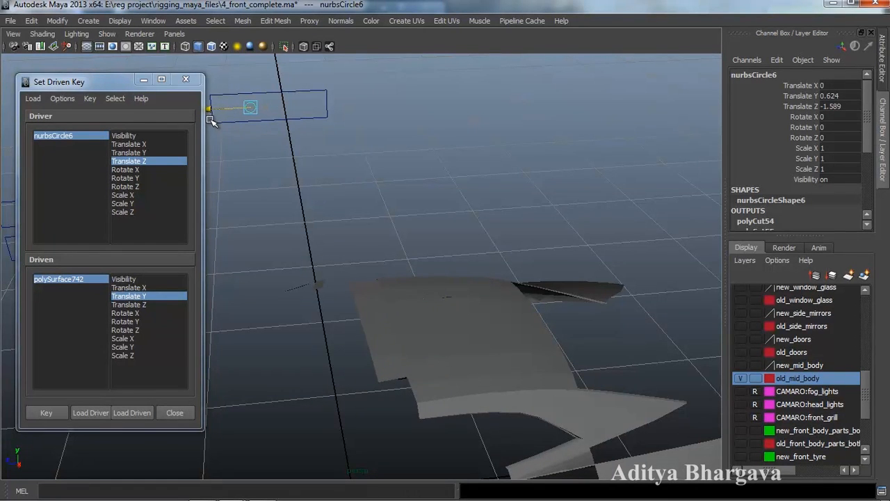
left_click_drag(343, 225, 394, 322, "alt")
- Cut the middle roof piece polySurface742 with the Cut Faces tool along a line near its outer lower edge
left_click(409, 295)
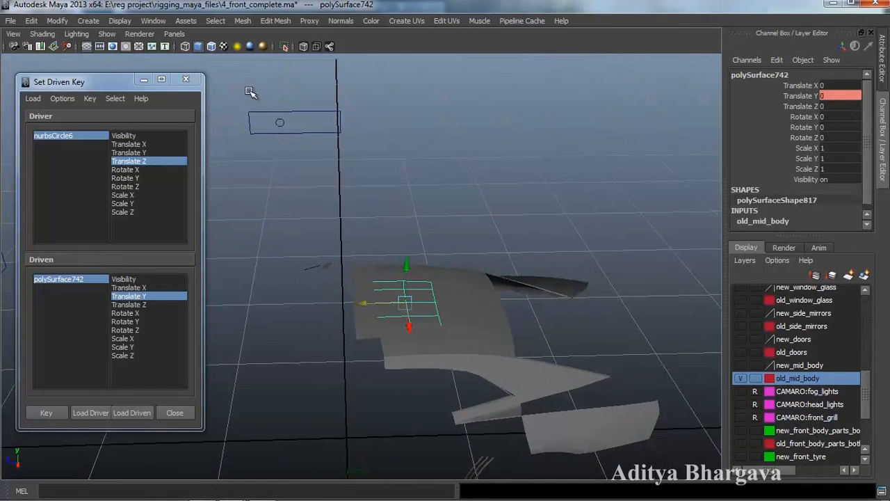
left_click(275, 21)
left_click(282, 117)
left_click_drag(369, 236, 433, 289, "alt")
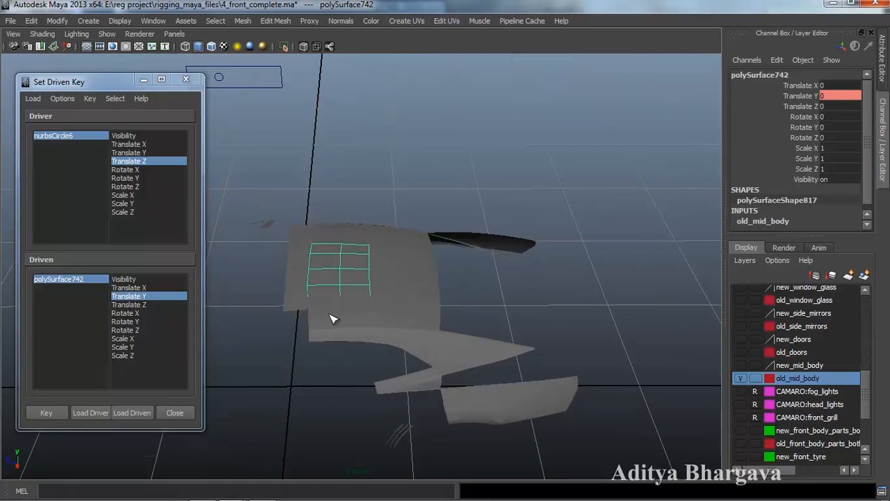
left_click_drag(300, 315, 298, 337)
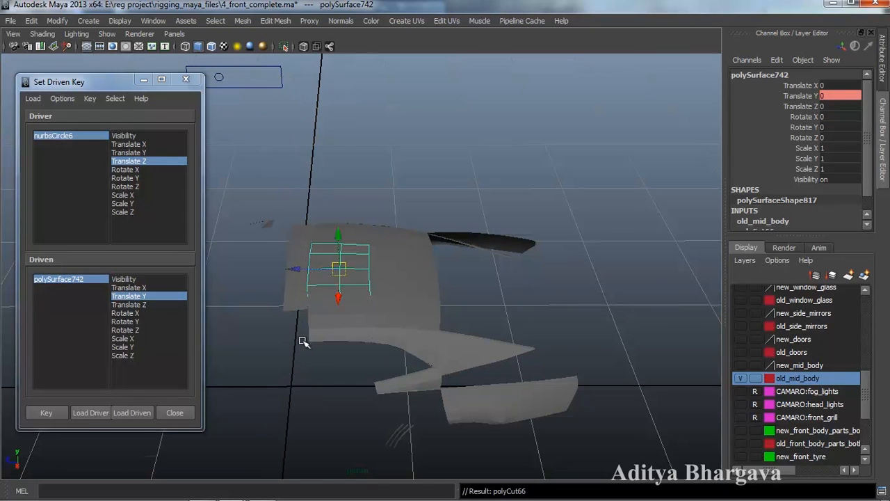
- Enable Delete Faces on polyCut66 and select the node so its channels are listed
key("ctrl+a")
left_click(726, 201)
middle_click_drag(380, 306, 471, 285, "alt")
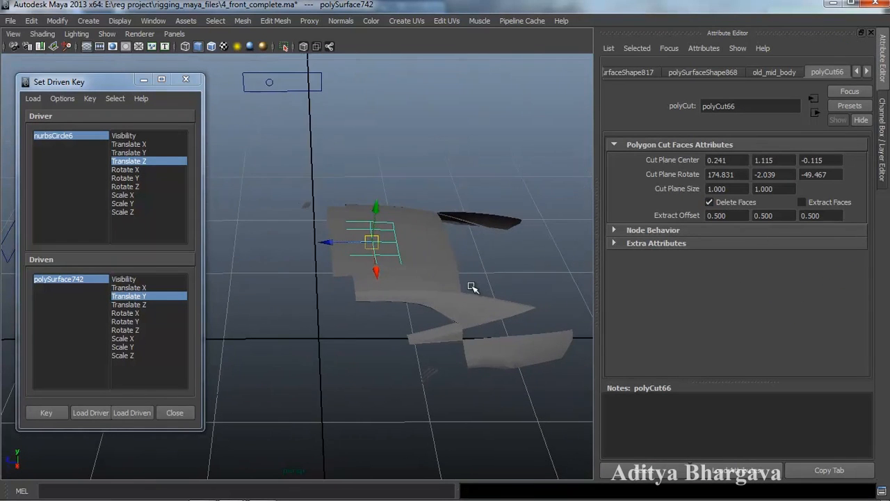
left_click(632, 476)
key("ctrl+a")
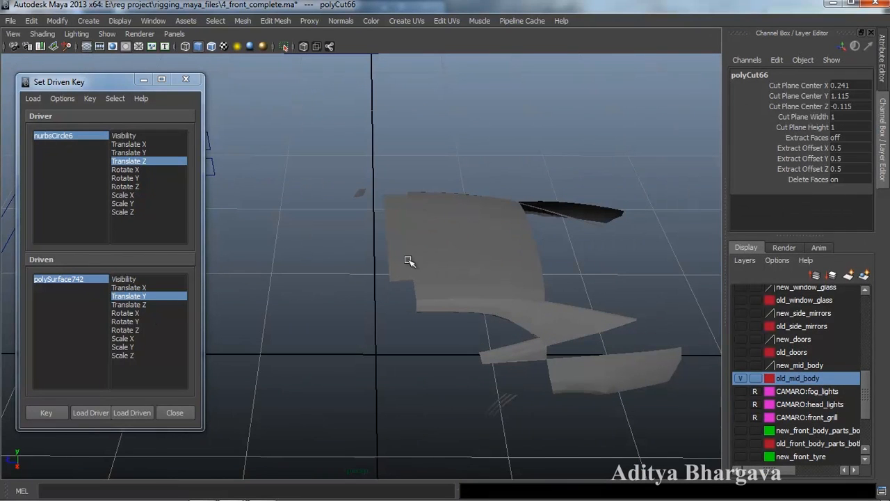
- Load polyCut66 as the driven object and key its Cut Plane Center Z against nurbsCircle6's Translate Z
left_click(129, 413)
mouse_move(412, 376)
left_mouse_down("alt")
mouse_move(422, 371)
mouse_move(403, 358)
mouse_move(397, 369)
left_mouse_up("alt")
left_click(146, 296)
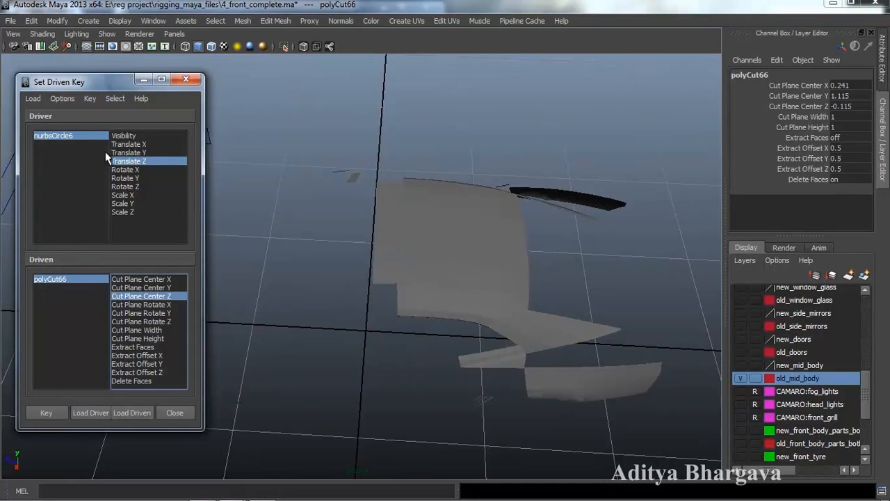
left_click(56, 413)
- Slide nurbsCircle6 along Z to a Translate Z of about -1.72
left_click_drag(520, 248, 356, 159, "alt")
left_click(303, 104)
left_click_drag(258, 104, 277, 104)
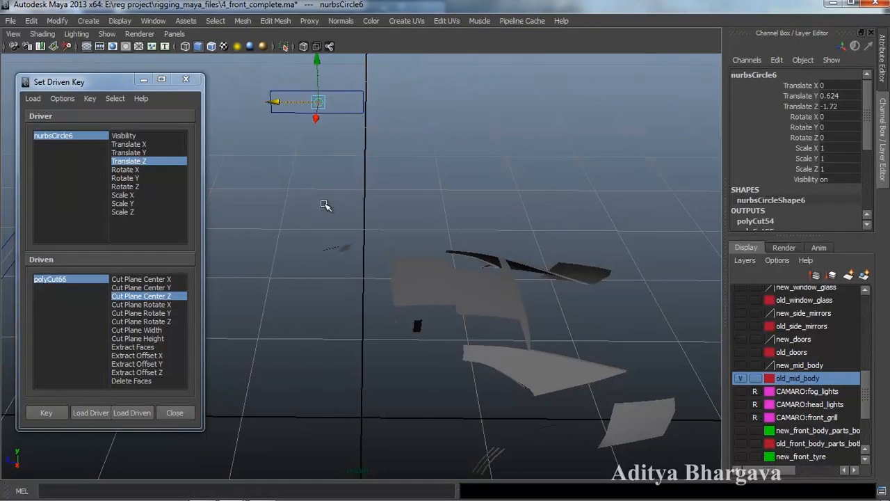
- Try to shift polyCut66's Cut Plane Center Z so the middle roof piece is cut away, and select polySurface742 to inspect the cut
left_click(80, 282)
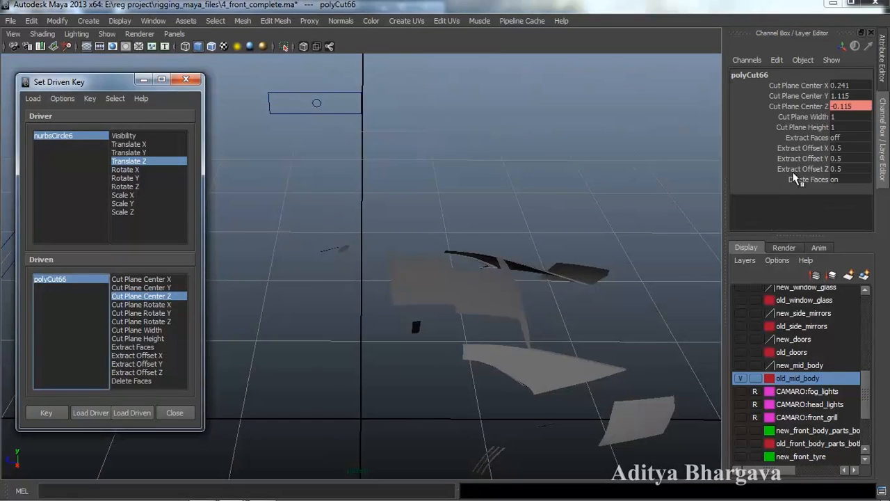
left_click(807, 107)
middle_click_drag(509, 213, 492, 216)
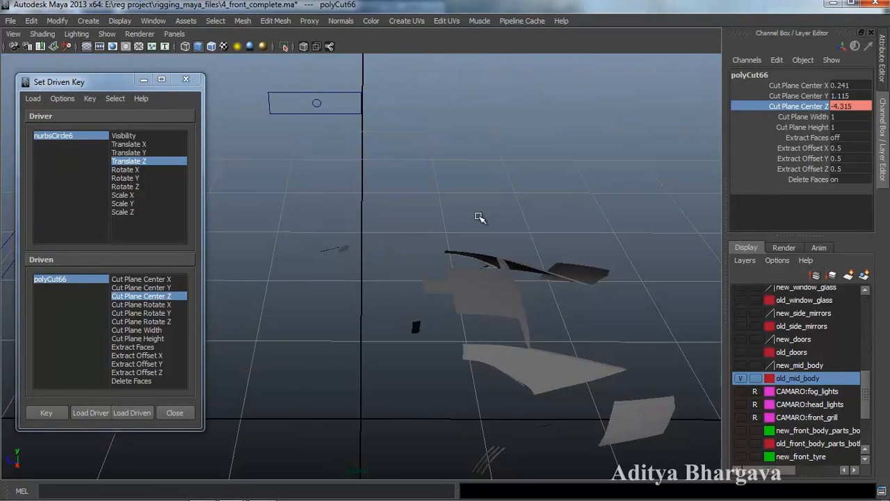
middle_click_drag(579, 222, 582, 223)
left_click_drag(582, 222, 420, 314, "alt")
left_click(370, 248)
left_click_drag(369, 249, 329, 176, "alt")
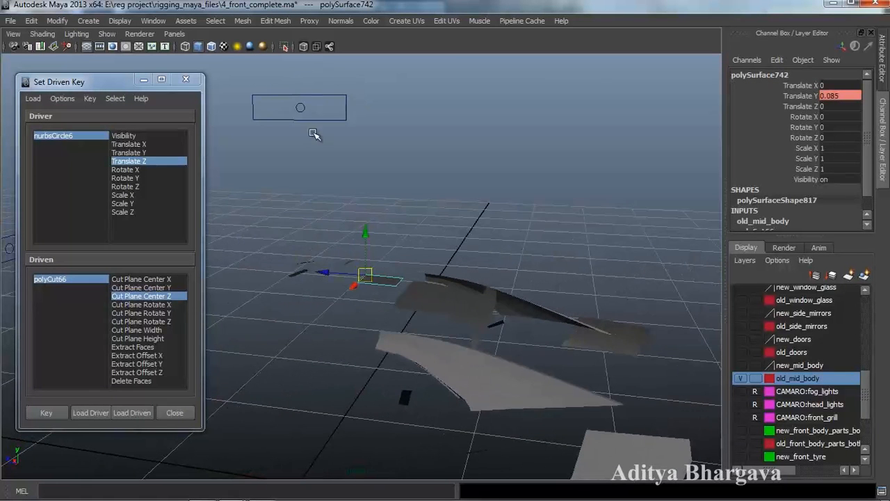
- Slide nurbsCircle6 along Z, shift polyCut66's Cut Plane Center Z to about -0.815, and key it
left_click(303, 109)
left_click_drag(262, 108, 348, 242)
middle_click_drag(348, 242, 355, 230, "alt")
left_click(99, 280)
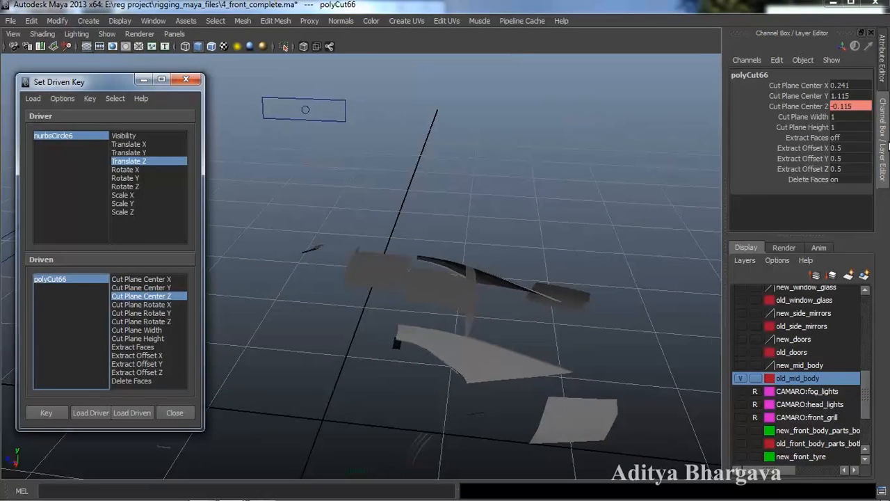
left_click(779, 107)
middle_click_drag(543, 203, 536, 203)
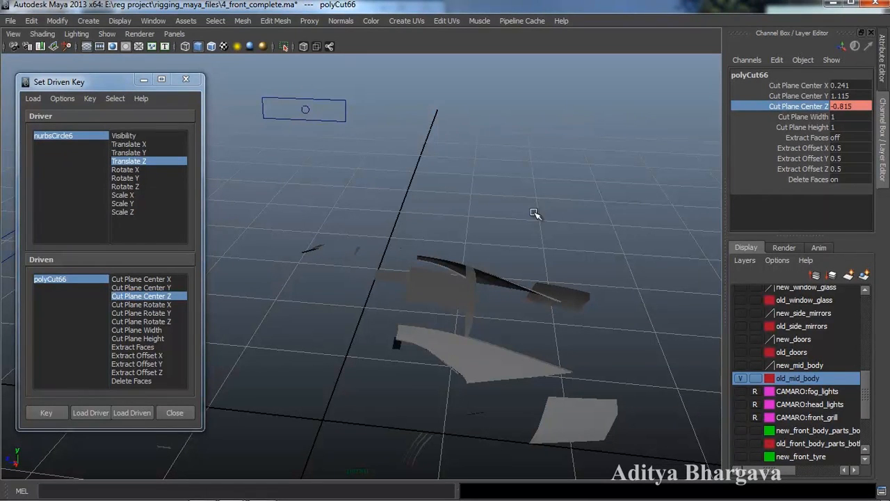
left_click_drag(540, 206, 277, 350, "alt")
left_click(60, 417)
- Test the polyCut66 cut by sliding nurbsCircle6 along Z and selecting polySurface742 to inspect what remains of it
left_click_drag(472, 252, 476, 275, "alt")
left_click(300, 126)
left_click_drag(278, 126, 273, 124)
left_click(427, 279)
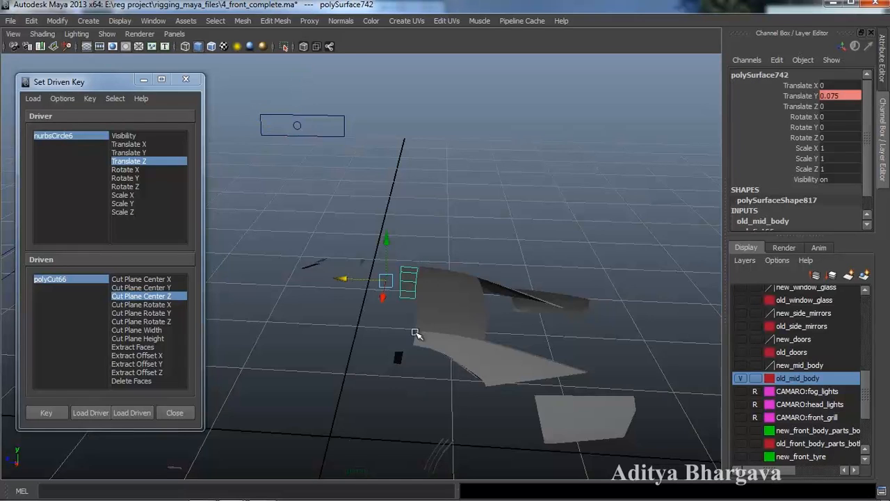
left_click_drag(424, 318, 413, 335, "alt")
- Slide nurbsCircle6 along Z to a Translate Z of about -1.674, where only a thin strip of polySurface742 is left
left_click(284, 131)
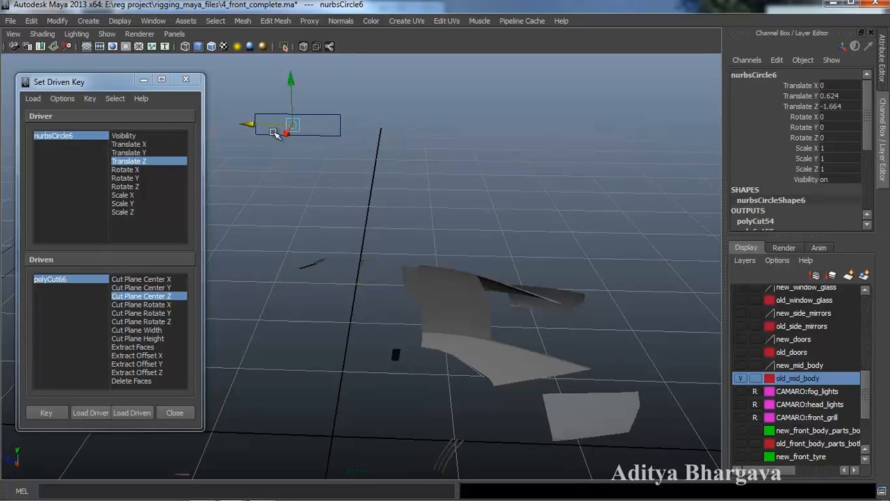
left_click(266, 127)
left_click(271, 126)
left_click(280, 129)
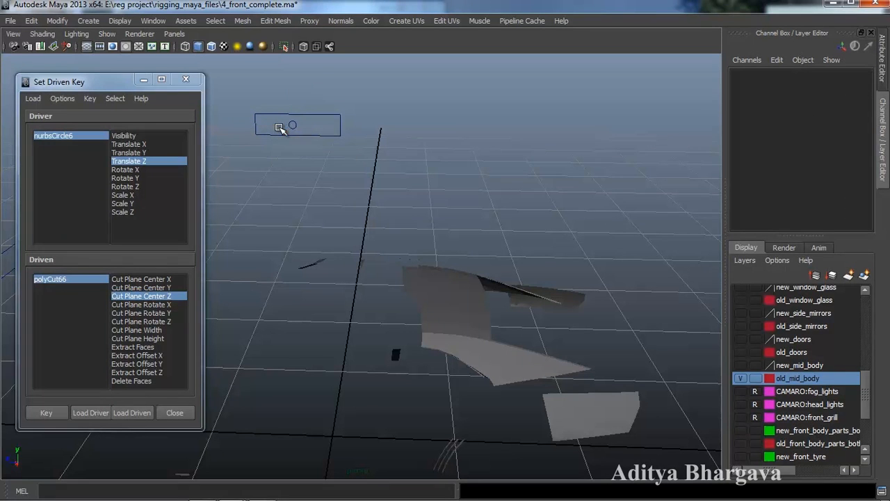
left_click(296, 124)
left_click_drag(263, 124, 259, 128)
left_click_drag(348, 284, 426, 303, "alt")
- Load polySurface742 as the driven object and key its Visibility as on against nurbsCircle6's Translate Z
left_click(407, 287)
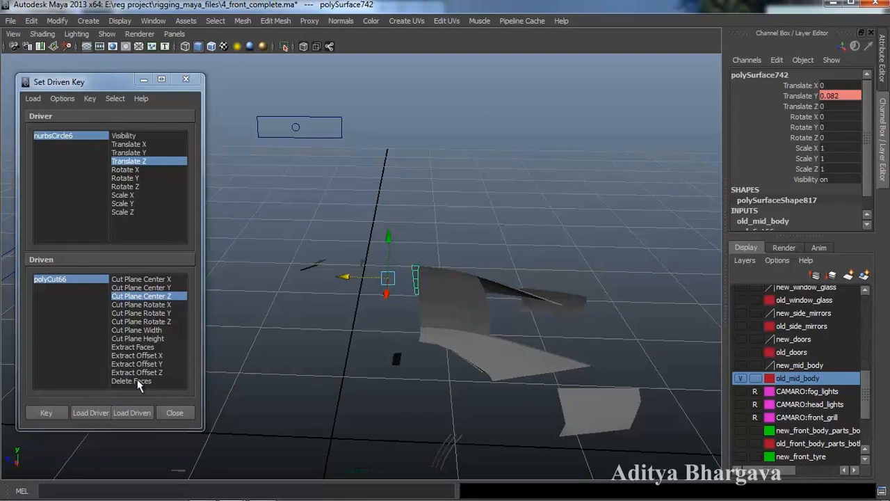
left_click(133, 413)
left_click(137, 279)
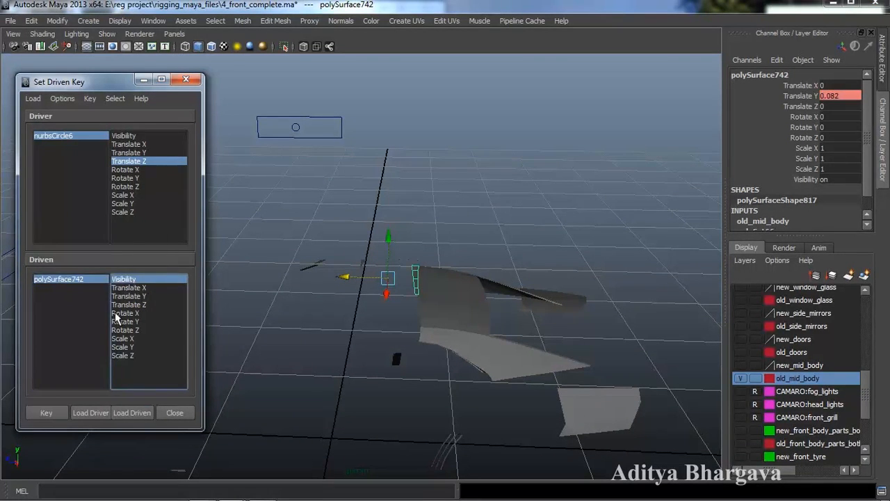
left_click(46, 413)
- Slide nurbsCircle6 slightly further along Z to a Translate Z of -1.68
left_click(294, 128)
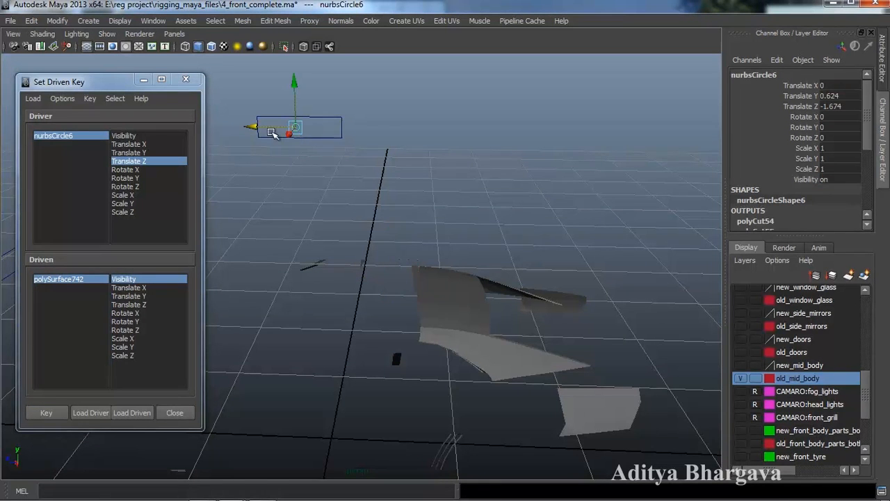
left_click_drag(253, 127, 253, 129)
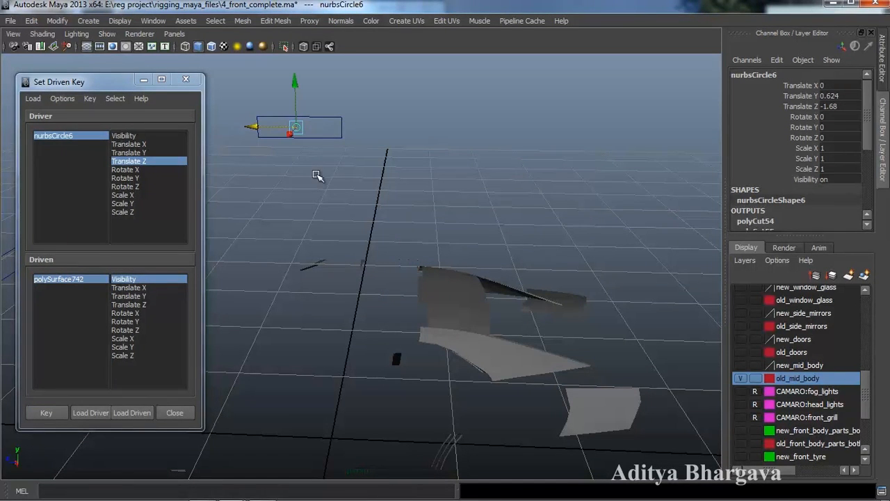
double_click(836, 179)
key("Return")
left_click(44, 413)
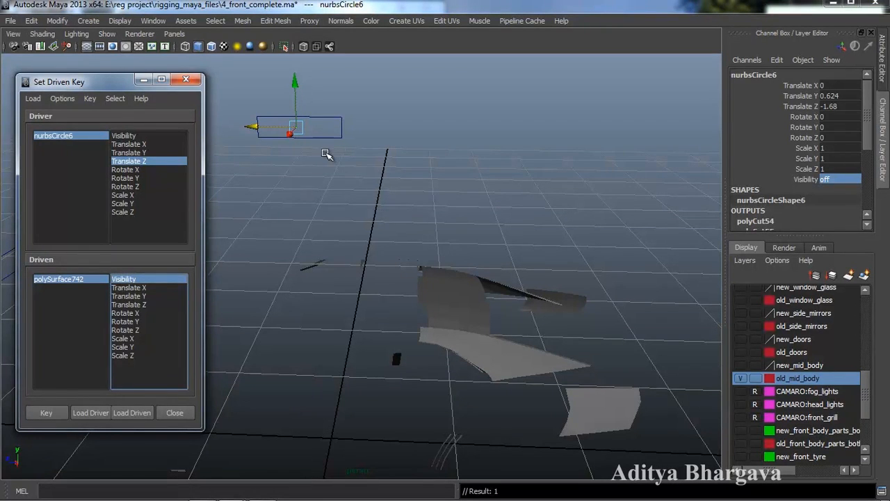
key("ctrl+z")
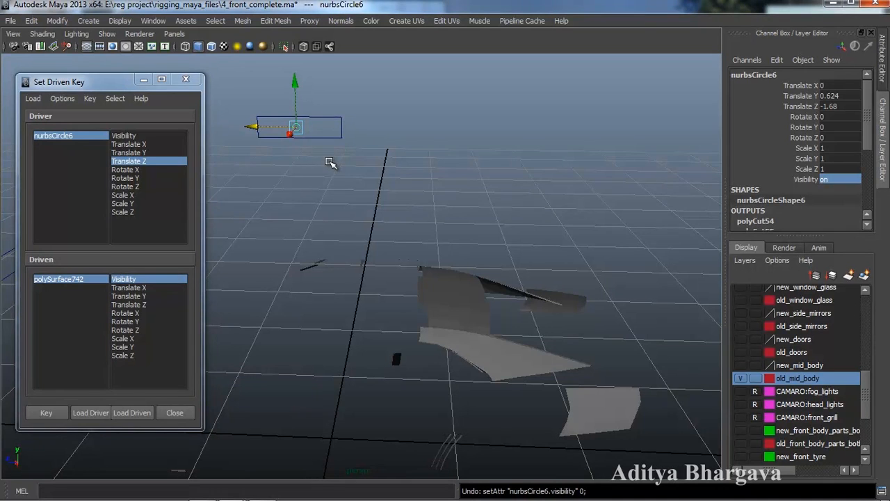
- Turn polySurface742's Visibility off and key it against nurbsCircle6's Translate Z
left_click(82, 279)
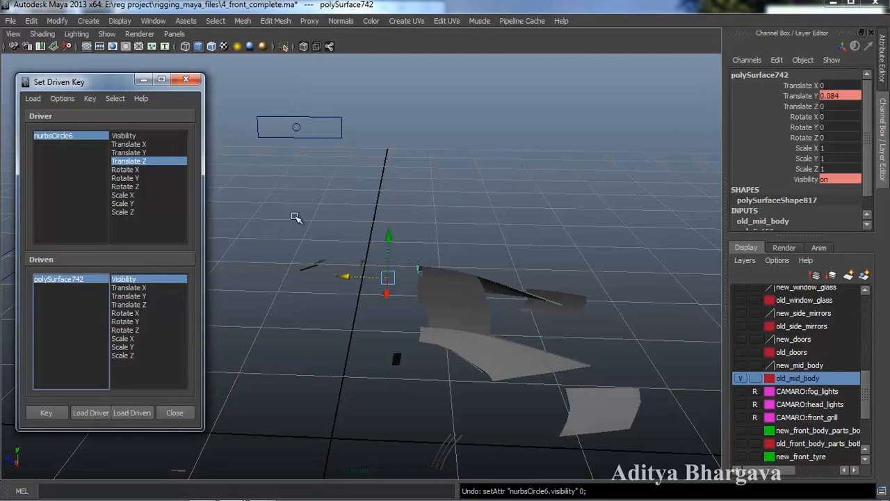
double_click(842, 179)
key("Return")
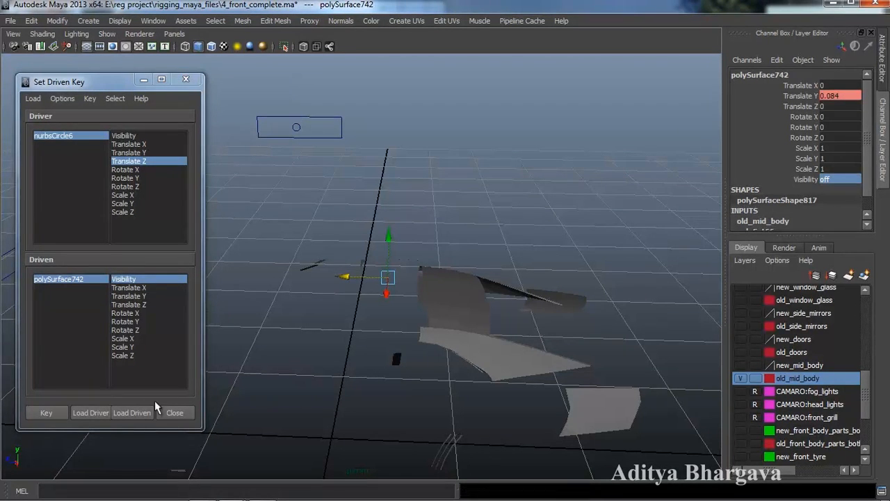
left_click(61, 414)
- Slide nurbsCircle6 back and forth around a Translate Z of -1.678 to check polySurface742's visibility switch
left_click(280, 133)
mouse_move(255, 125)
left_mouse_down()
mouse_move(241, 125)
mouse_move(258, 128)
left_mouse_up()
left_click_drag(261, 130, 238, 136)
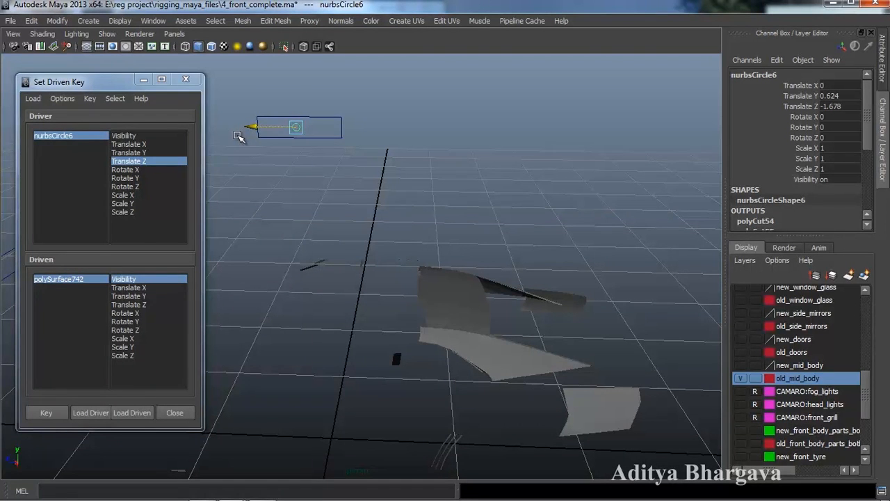
- Select the leftover body pieces one after another, including polySurface739 and polySurface744, to examine which parts are not yet cut away
left_click_drag(367, 331, 445, 354, "alt")
left_click(372, 369)
left_click(335, 229)
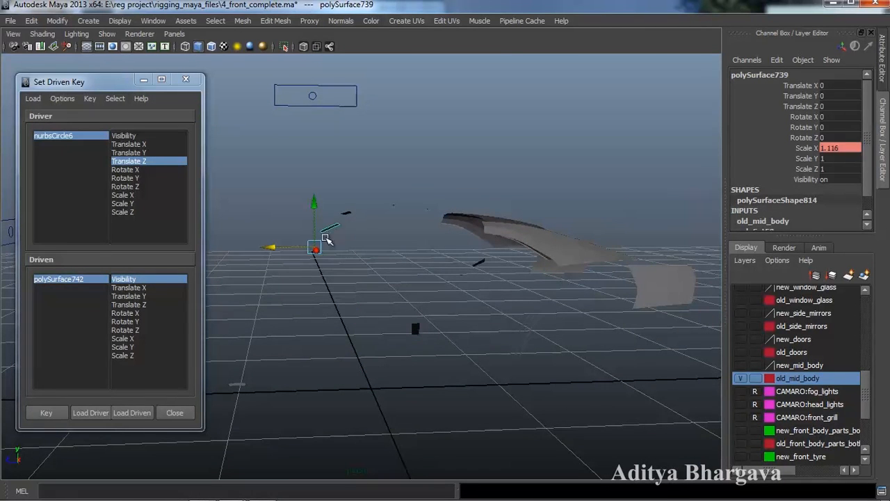
left_click(485, 259)
left_click(397, 203)
left_click(381, 239)
left_click(387, 321)
left_click_drag(348, 358, 434, 318, "alt")
left_click(453, 253)
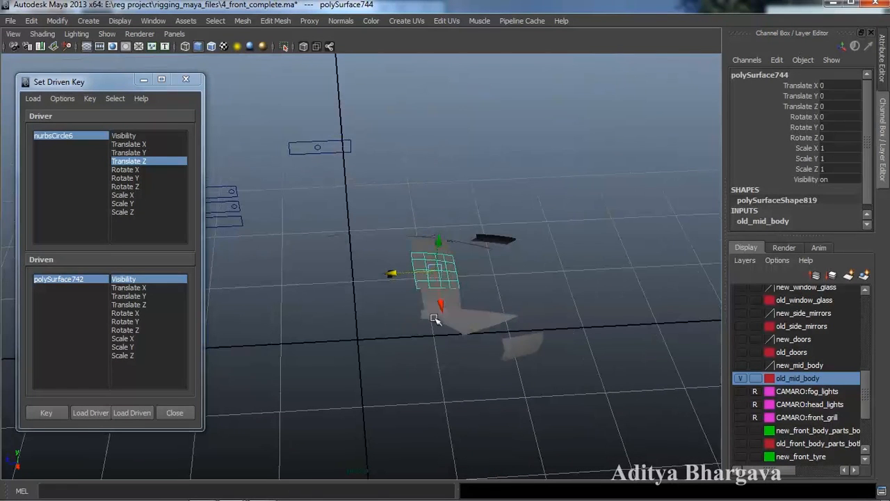
- Slide nurbsCircle6 along Z to find where the cut of the middle roof piece starts, and select polySurface744
left_click(316, 150)
left_click_drag(276, 153, 328, 169)
left_click(432, 265)
left_click_drag(432, 265, 376, 241, "alt")
left_click(333, 161)
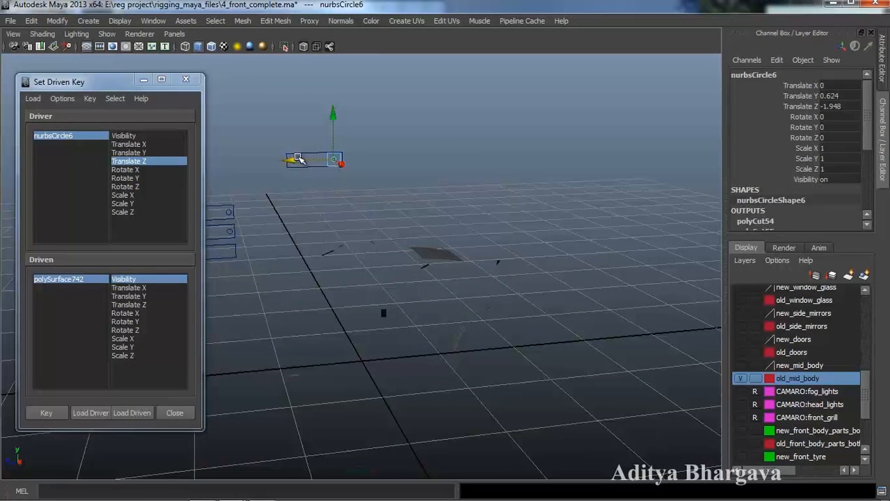
left_click_drag(293, 159, 278, 164)
left_click_drag(303, 194, 430, 322, "alt")
left_click(440, 277)
left_click_drag(440, 277, 421, 312, "alt")
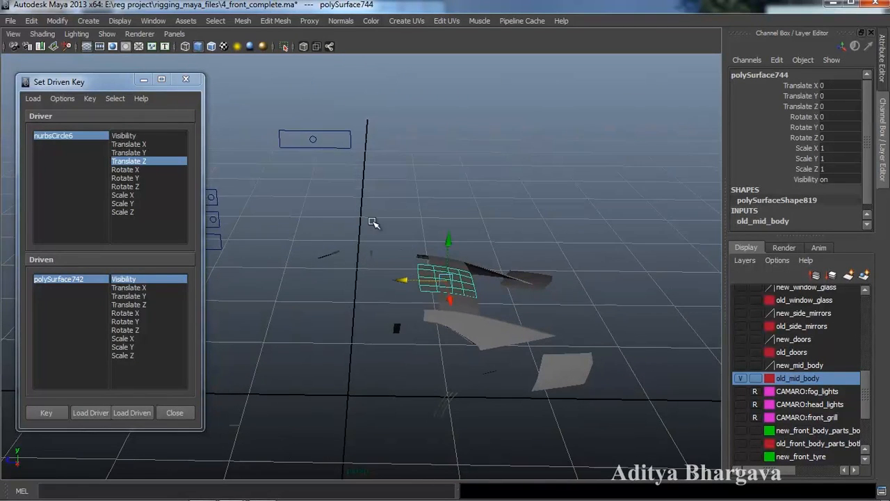
- Cut polySurface744 across with the Cut Faces Tool, enable Delete Faces on the cut, and list the cut node's channels
left_click(270, 25)
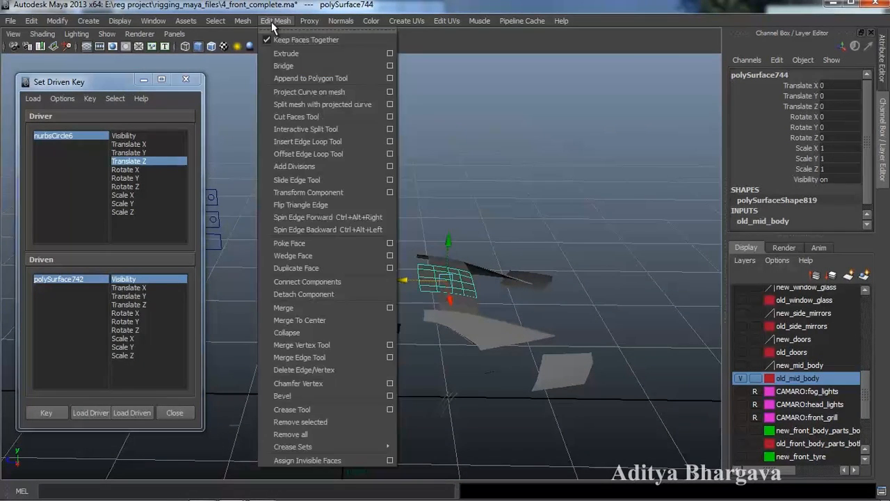
left_click(294, 114)
left_click_drag(392, 274, 415, 270, "alt")
left_click_drag(415, 272, 417, 324, "alt")
key("ctrl+a")
left_click_drag(512, 229, 522, 308, "alt")
left_click(634, 474)
left_click_drag(494, 369, 469, 354, "alt")
key("ctrl+a")
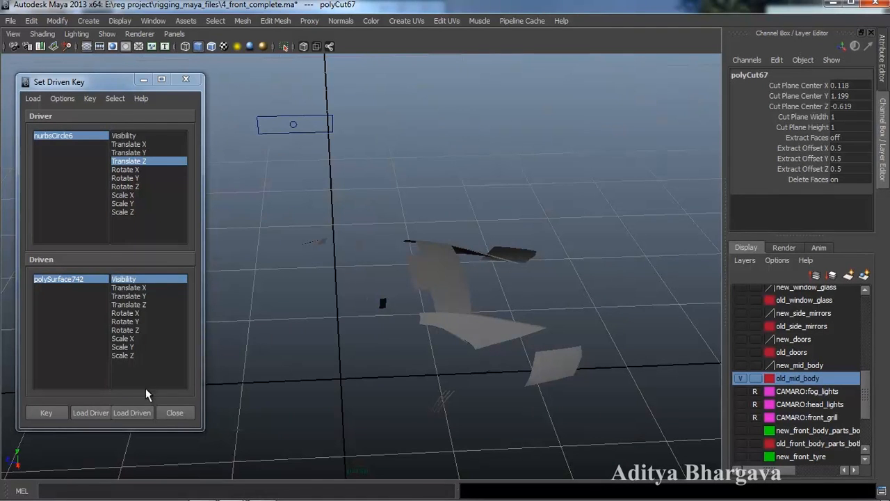
- Load polyCut67 as the driven object and key its Cut Plane Center Z at -0.619 against nurbsCircle6's Translate Z
left_click(136, 412)
left_click_drag(313, 306, 346, 351, "alt")
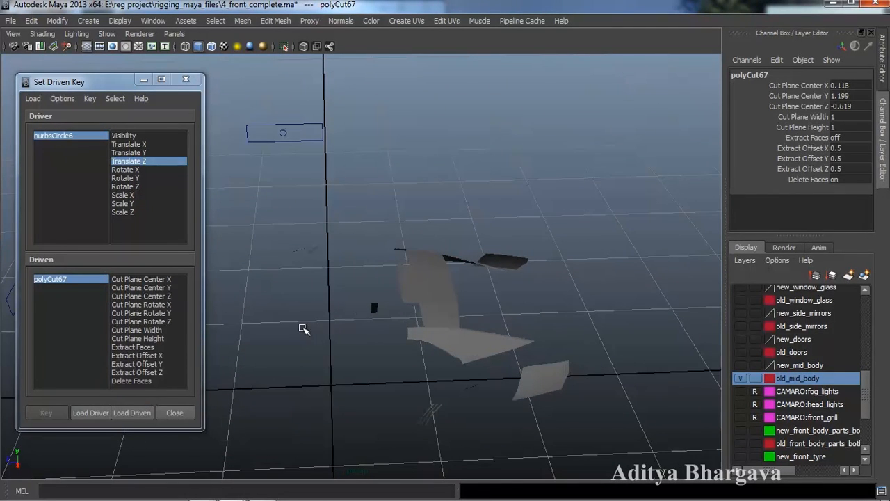
left_click(167, 296)
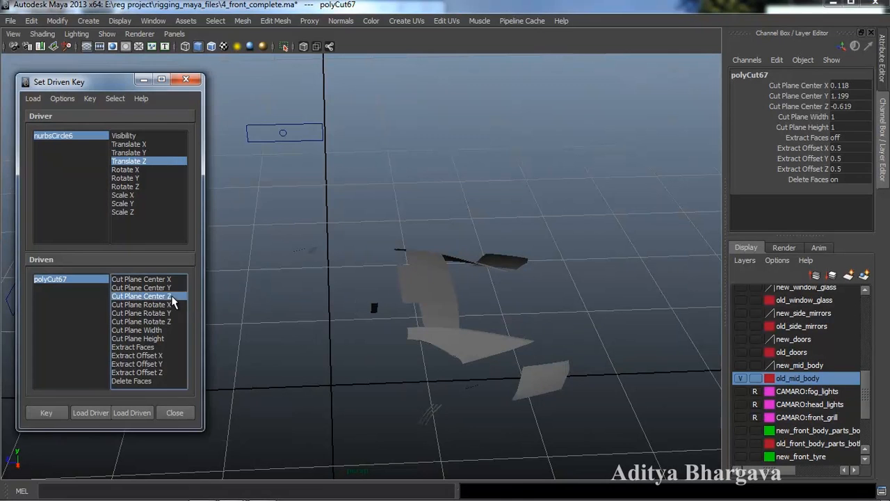
left_click(46, 412)
- Slide nurbsCircle6 further along Z and shift polyCut67's Cut Plane Center Z so most of the middle roof piece is cut away
left_click_drag(333, 224, 348, 239, "alt")
left_click(281, 136)
left_click_drag(239, 135, 253, 136)
left_click(70, 282)
left_click(143, 304)
left_click(174, 296)
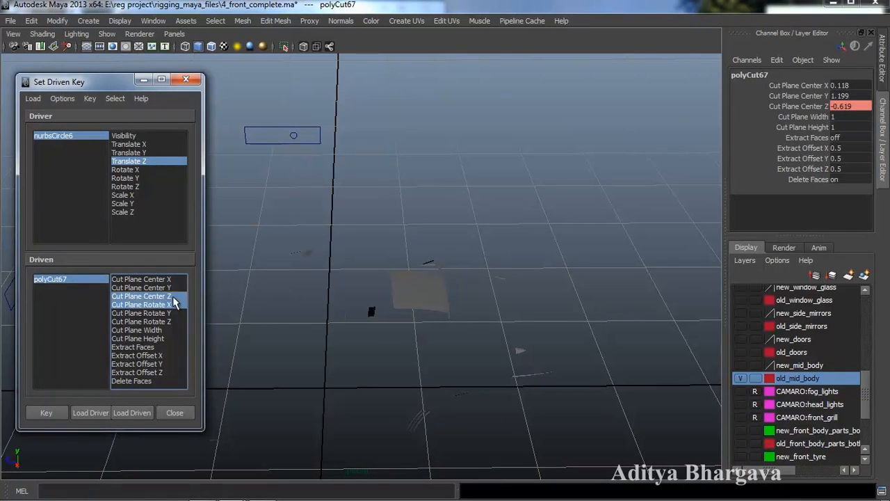
left_click(791, 105)
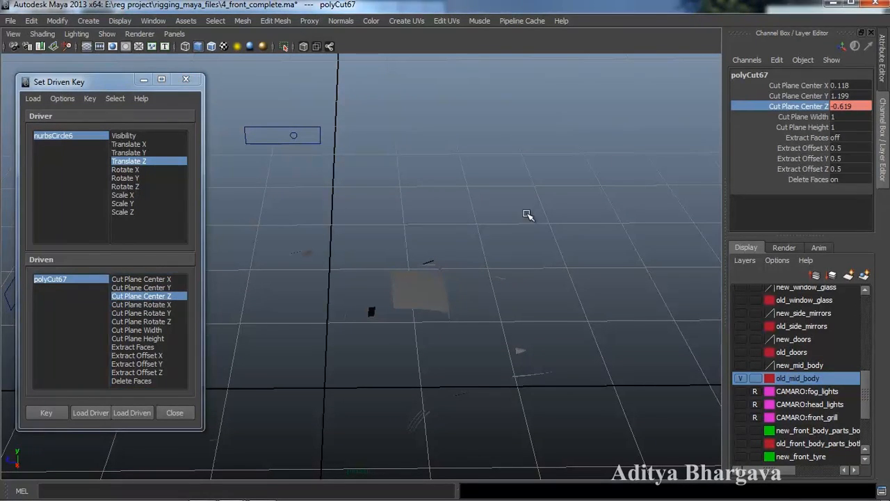
middle_click_drag(551, 221, 524, 227)
left_click_drag(523, 228, 515, 242, "alt")
- Select the remaining fragments, including polySurface744, polySurface752 and polySurface747, to examine what is left of the mid body
left_click_drag(427, 374, 465, 318, "alt")
left_click(466, 319)
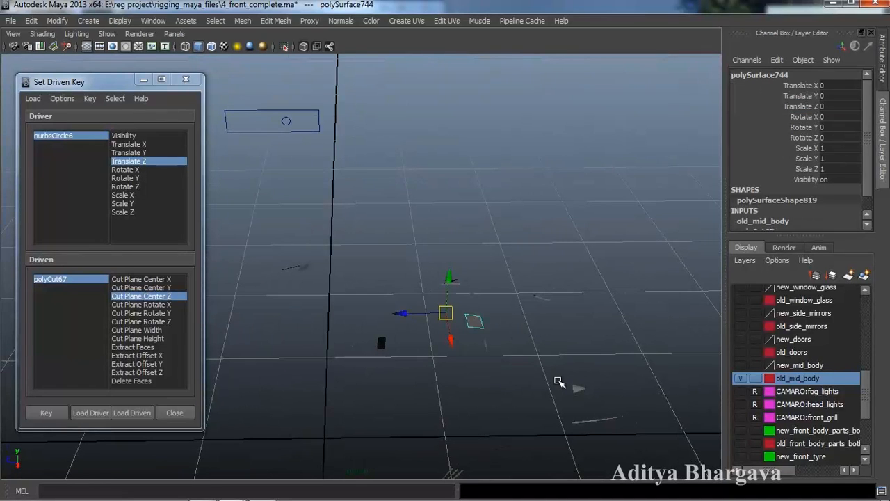
left_click(600, 443)
left_click_drag(493, 408, 471, 352, "alt")
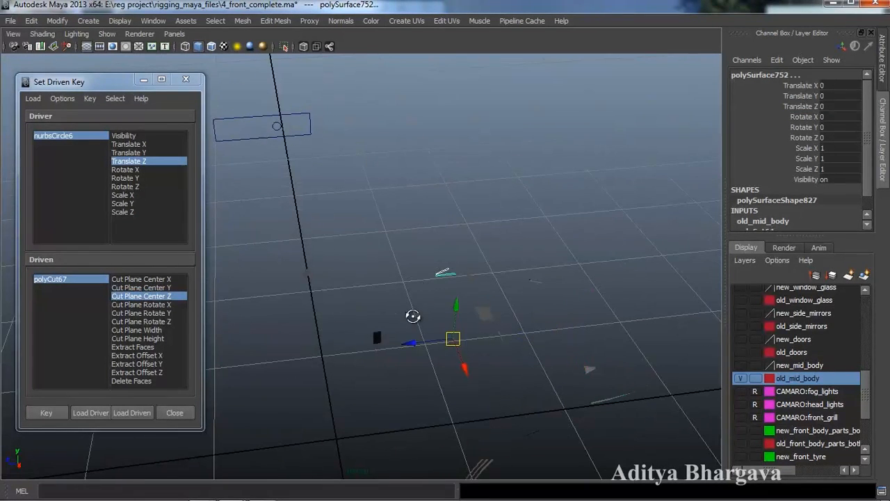
left_click(306, 273)
left_click_drag(353, 370, 397, 351, "alt")
left_click(378, 349)
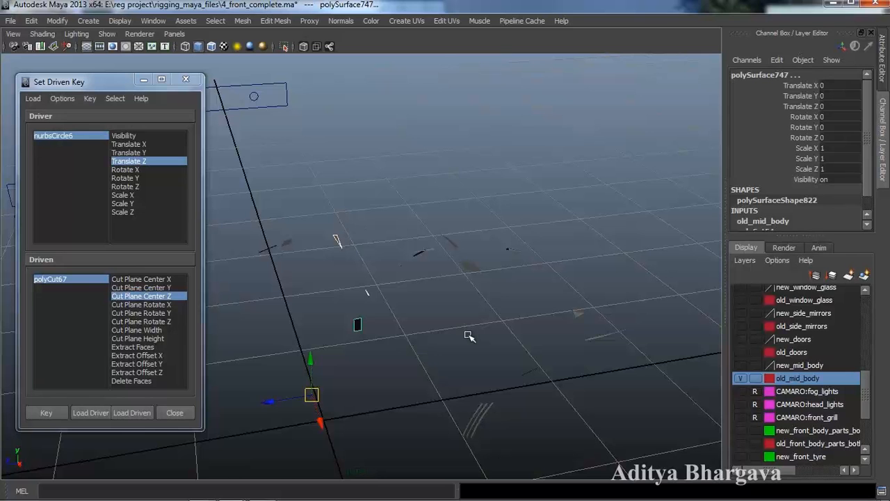
left_click_drag(465, 327, 256, 239, "alt")
left_click_drag(381, 322, 468, 335, "alt")
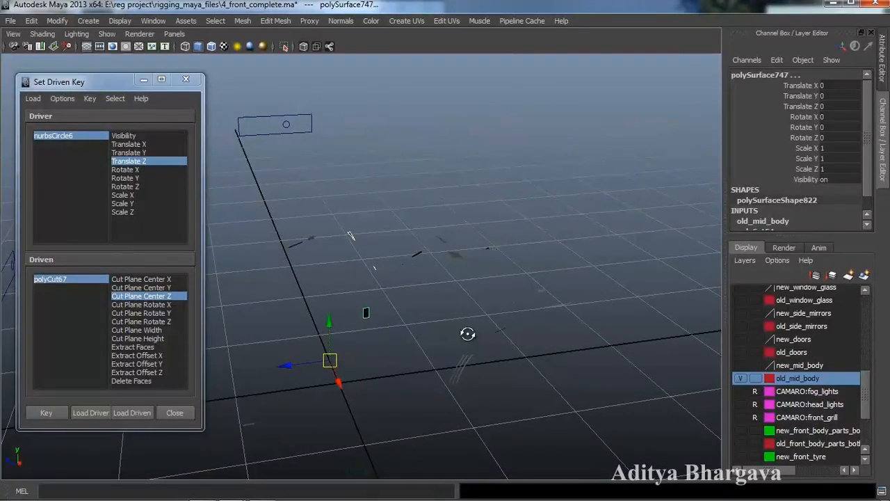
- Slide nurbsCircle6 back along Z to a Translate Z of about -1.508, checking the side vent strips on the way
left_click(285, 126)
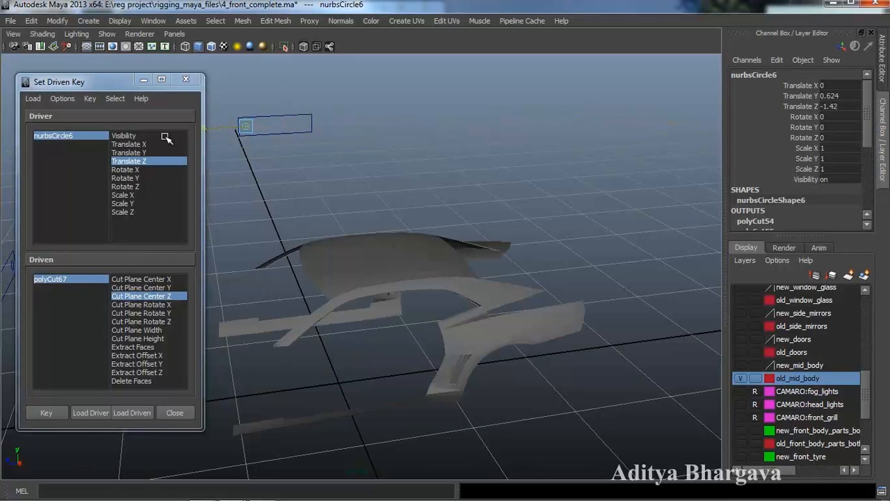
left_click_drag(263, 144, 158, 139)
left_click_drag(327, 220, 421, 261, "alt")
left_click_drag(253, 89, 256, 83)
left_click_drag(510, 375, 529, 389)
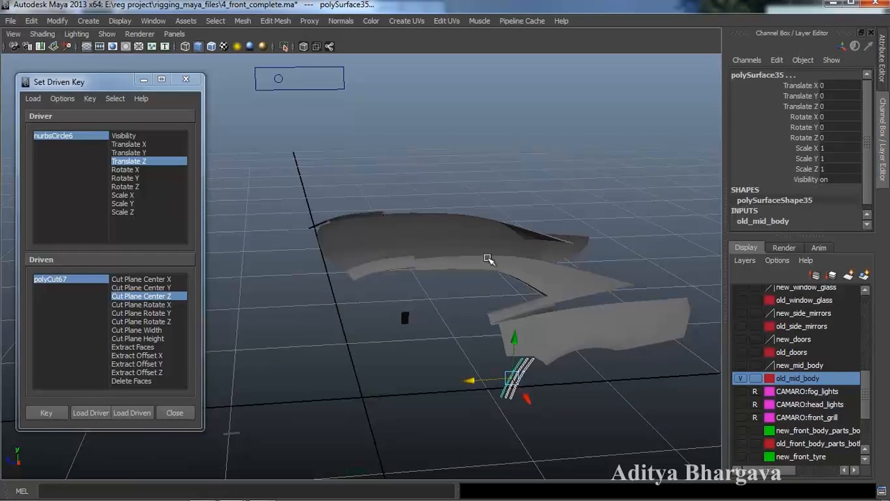
left_click_drag(402, 250, 401, 256, "alt")
left_click(276, 79)
left_click_drag(239, 79, 236, 82)
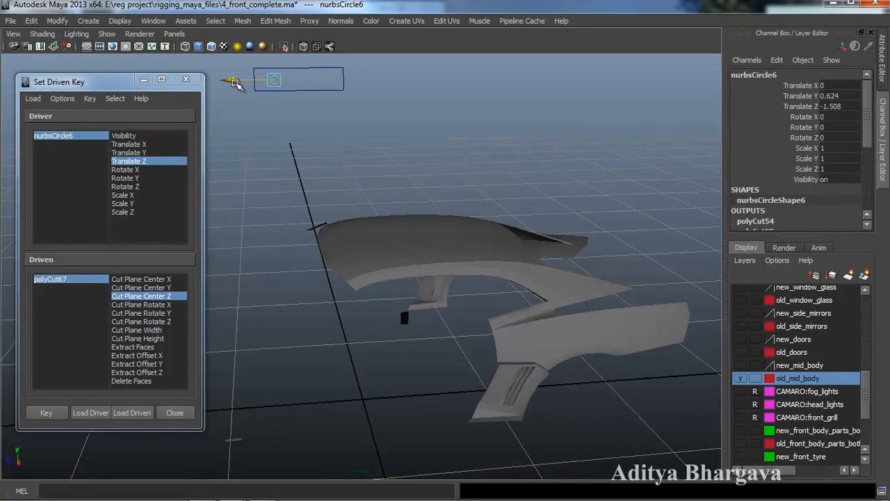
left_click_drag(369, 218, 368, 235, "alt")
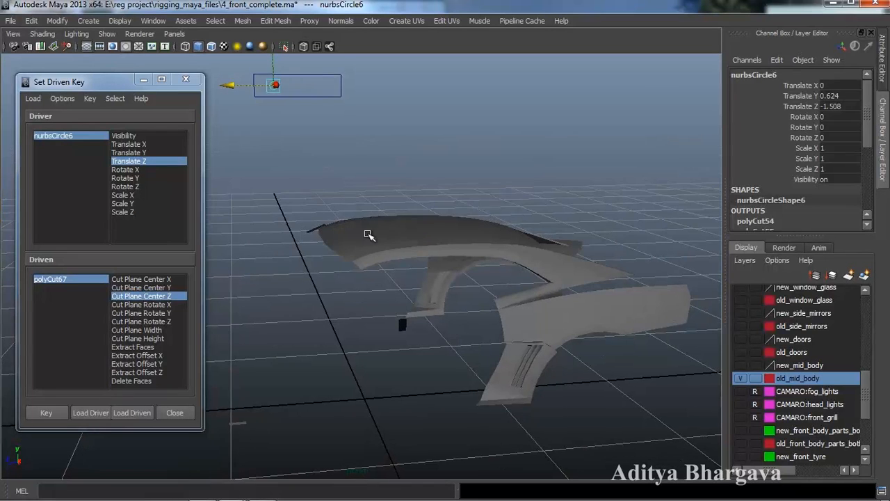
- Select the three side vent strips, polySurface33, polySurface34 and polySurface35, and load them as the driven objects
left_click(530, 379)
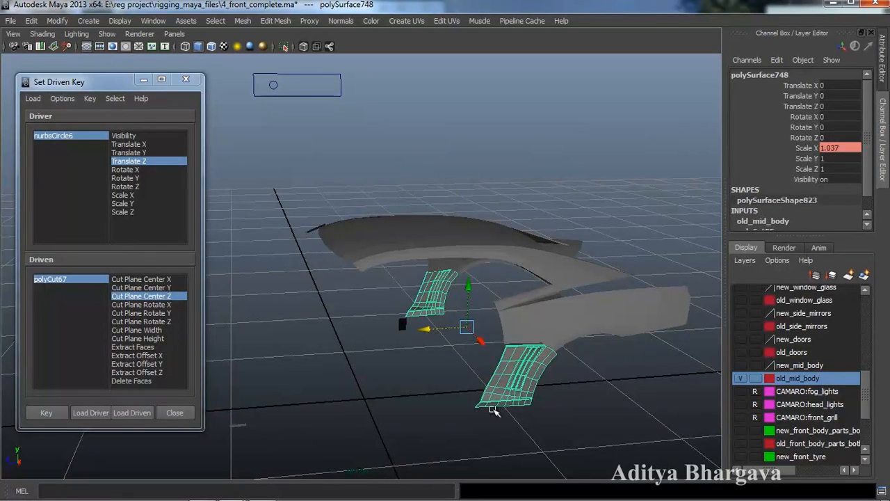
left_click(537, 400)
left_click_drag(564, 373, 464, 342)
middle_click_drag(464, 343, 475, 360, "alt")
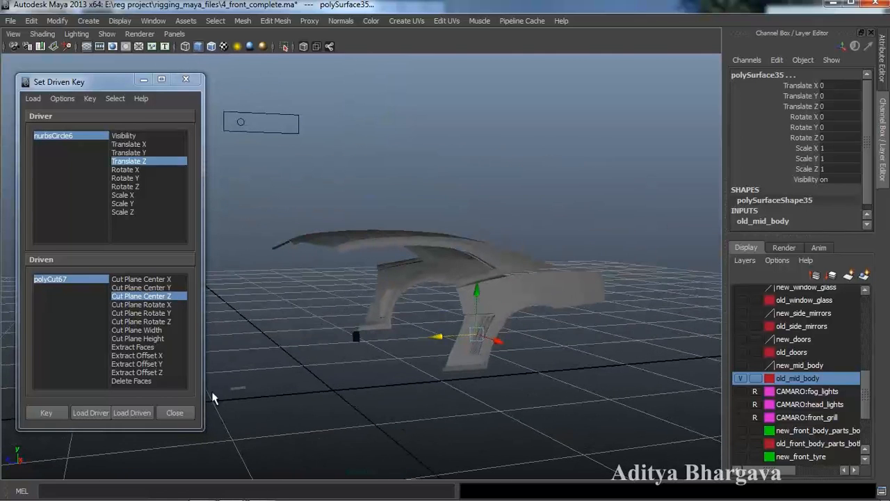
left_click(133, 412)
left_click_drag(74, 295, 70, 278)
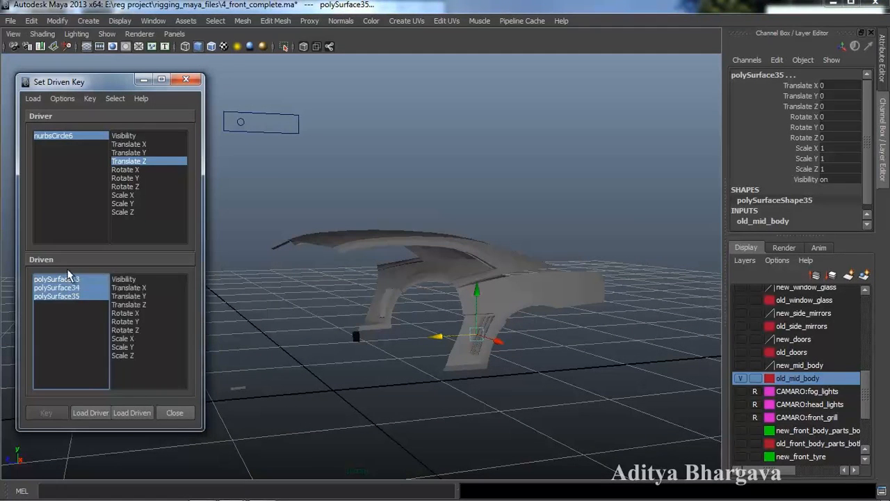
- Key the Visibility of the three vent strips as on against nurbsCircle6's Translate Z
left_click_drag(468, 297, 453, 314, "alt")
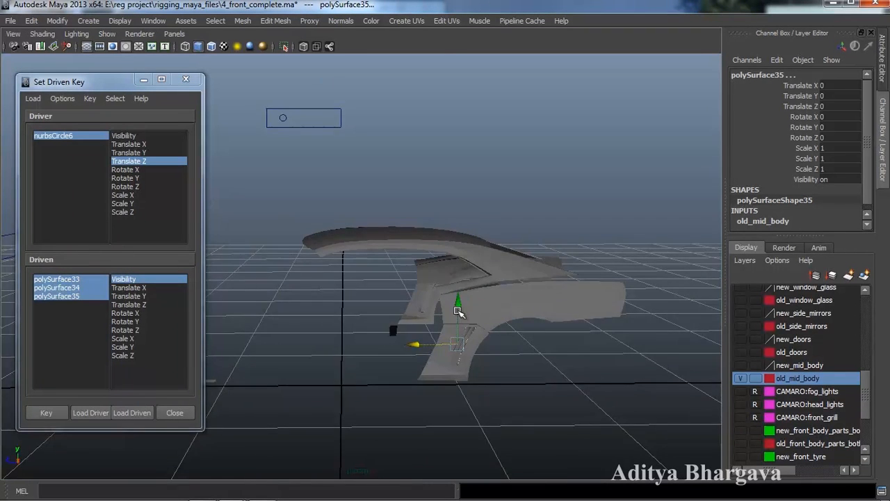
right_click_drag(453, 314, 471, 284, "alt")
left_click_drag(471, 284, 499, 252, "alt")
middle_click_drag(499, 253, 487, 302, "alt")
left_click_drag(486, 301, 493, 300, "alt")
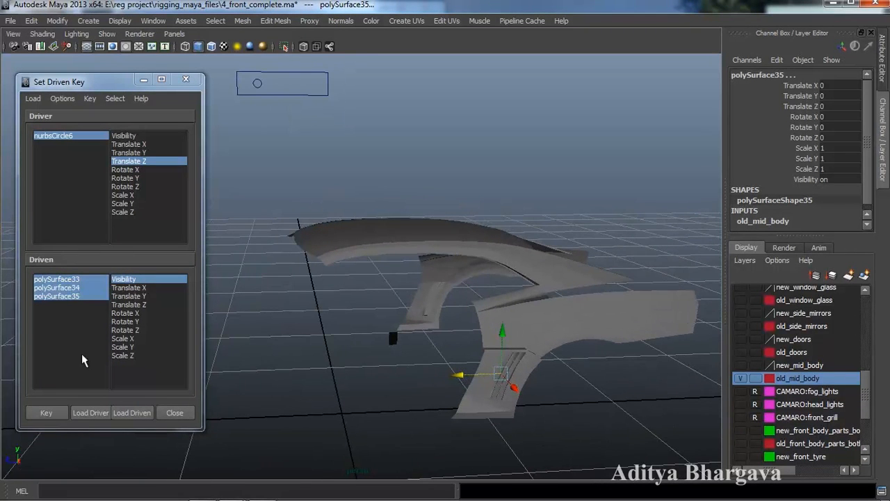
left_click(46, 412)
- Slide nurbsCircle6 slightly further along Z to a Translate Z of -1.522
left_click_drag(410, 251, 421, 244, "alt")
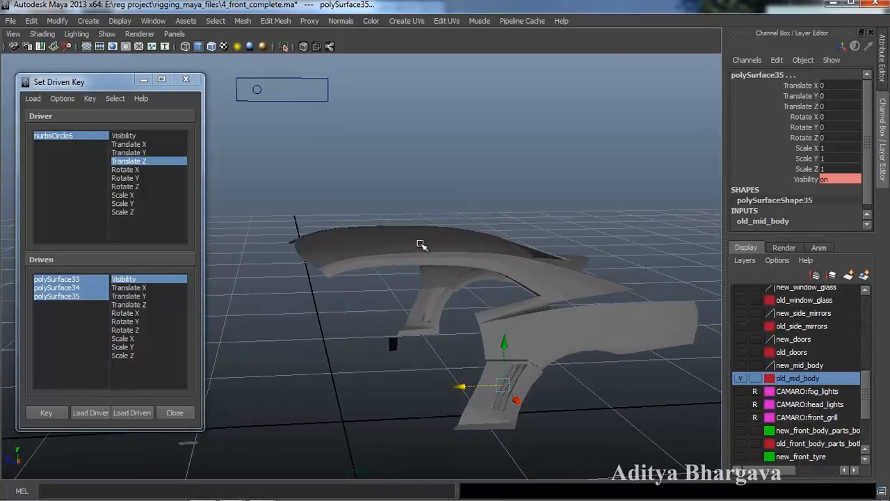
left_click(257, 94)
left_click_drag(232, 90, 228, 91)
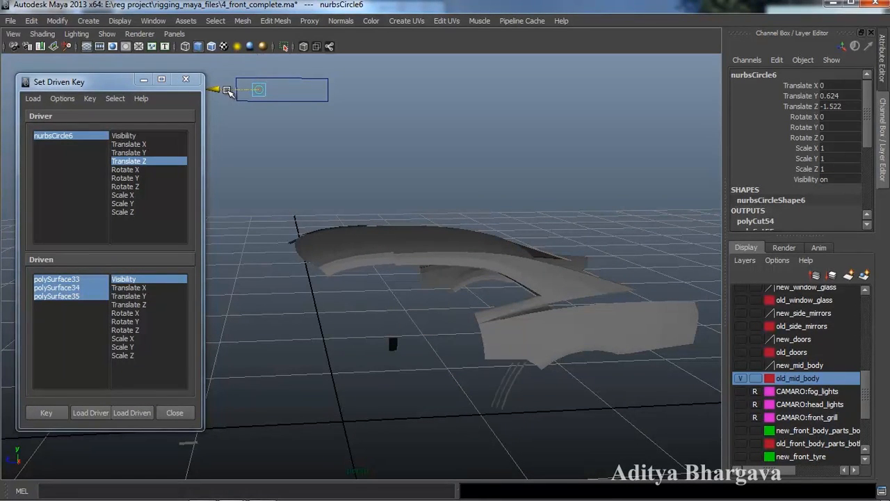
- Reselect polySurface33, polySurface34 and polySurface35 with Visibility as the driven attribute, and open their Visibility value for editing
left_click(133, 280, "ctrl")
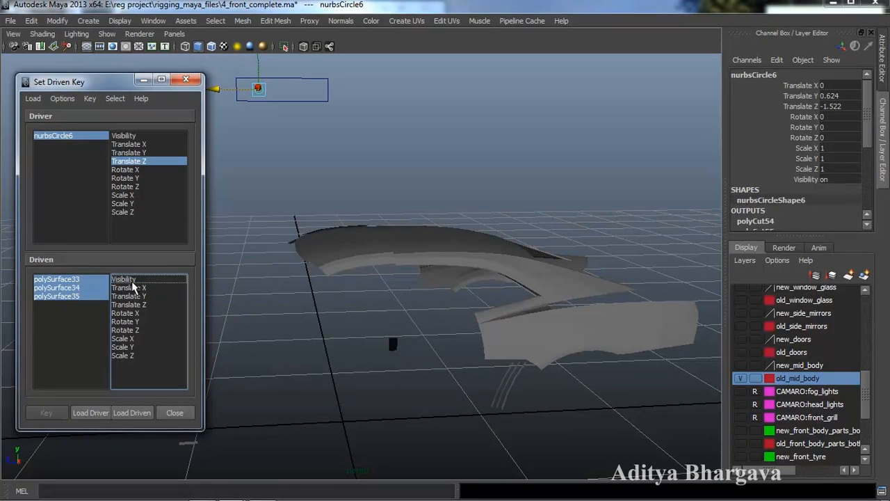
left_click(93, 280)
left_click(127, 279)
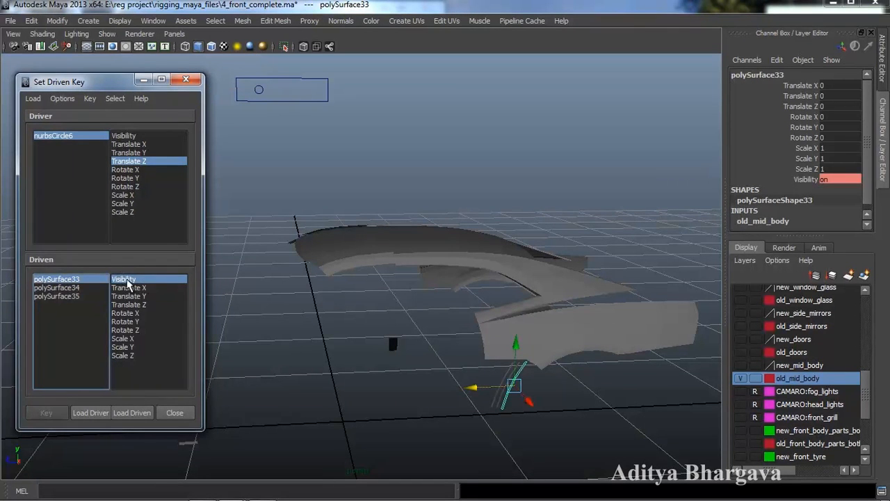
left_click_drag(95, 287, 91, 292)
left_click(843, 180)
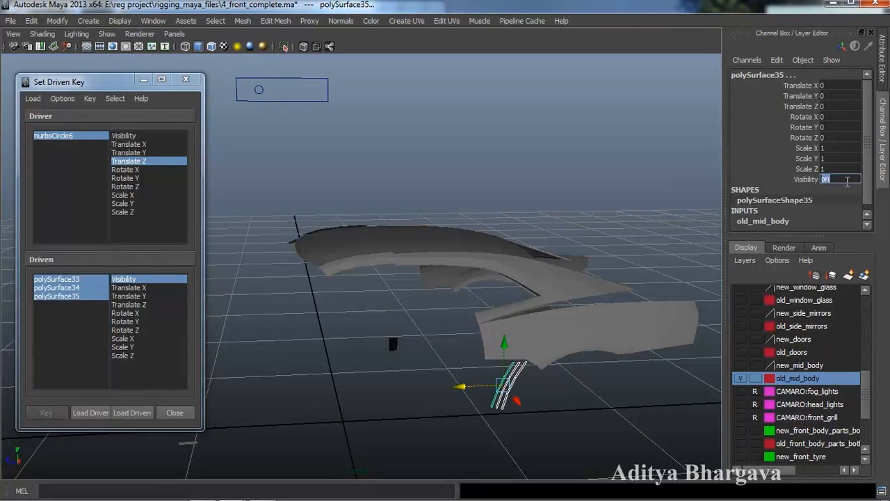
- Set Visibility off for polySurface33, 34 and 35 and key it as driven by nurbsCircle6's Translate Z
key("Return")
left_click(54, 415)
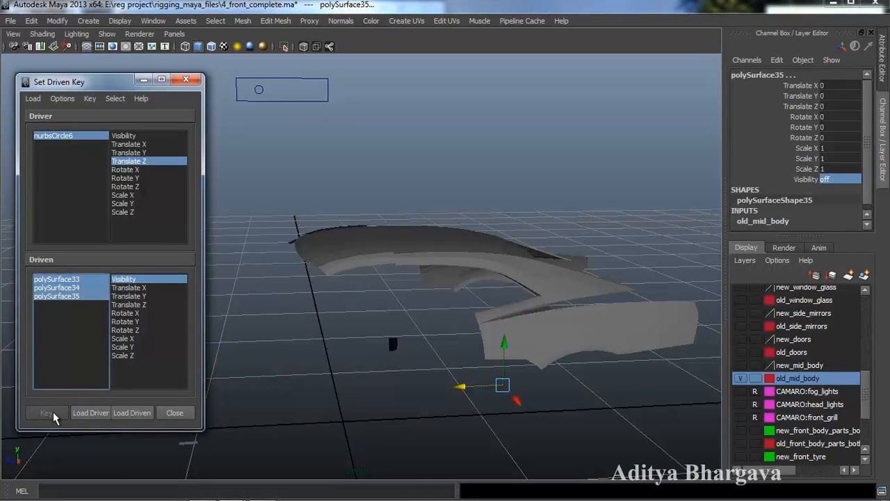
left_click_drag(280, 308, 286, 301, "alt")
middle_click_drag(303, 270, 300, 294, "alt")
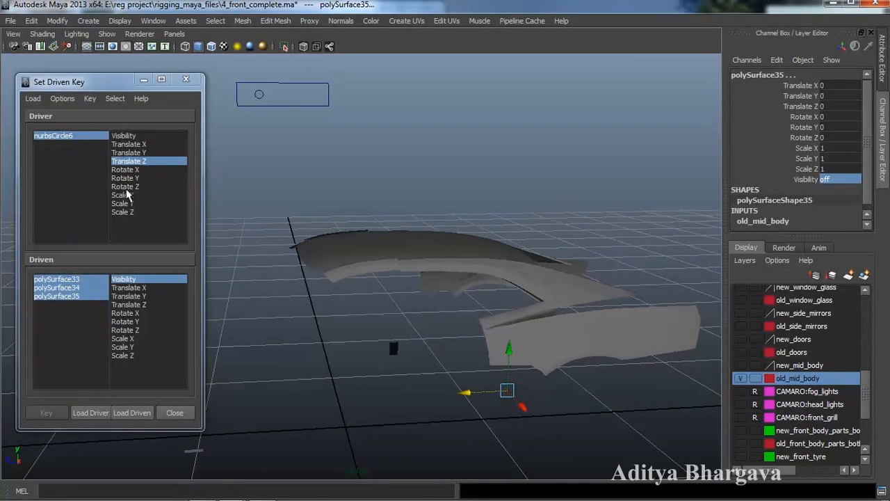
left_click(95, 136)
left_click_drag(98, 280, 93, 298)
left_click(135, 279)
left_click(60, 413)
- Slide the nurbsCircle6 control along Z to a Translate Z of -1.42 to test the keyed visibility
left_click(253, 96)
left_click(257, 95)
left_click_drag(230, 95, 189, 127)
left_click_drag(348, 163, 453, 181, "alt")
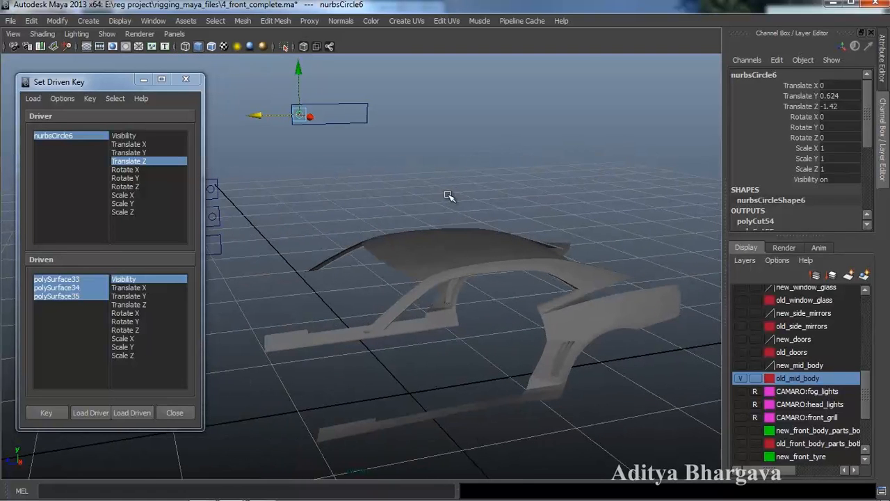
left_click(440, 206)
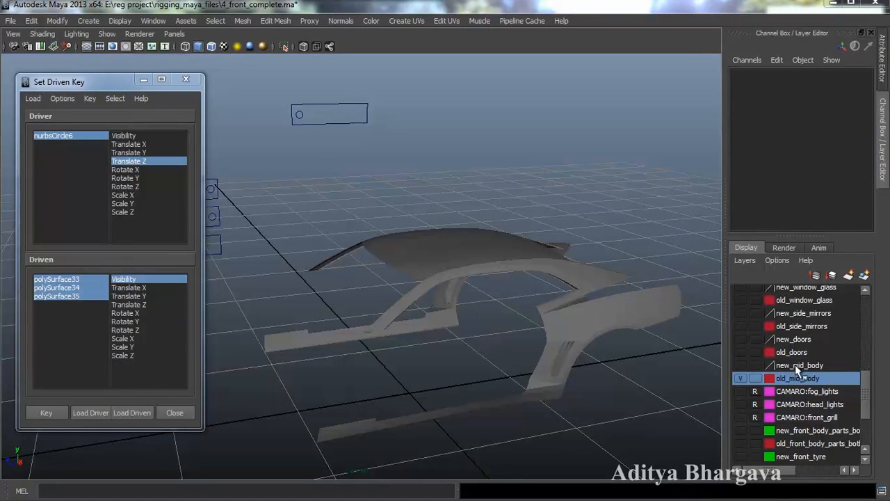
- Toggle the new_mid_body layer's visibility repeatedly to compare the new mid body with the old one, leaving it hidden
left_click(742, 365)
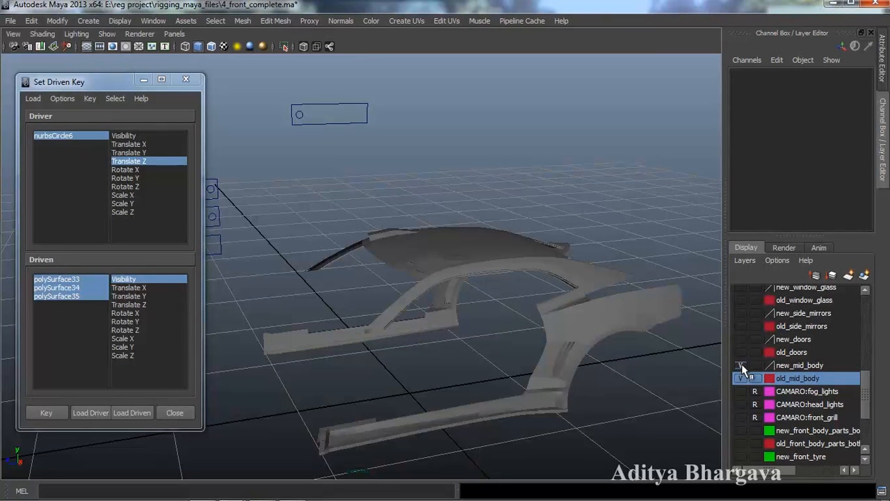
left_click(741, 364)
left_click(742, 364)
left_click(742, 364)
left_click(743, 363)
left_click(743, 363)
left_click(743, 364)
left_click(743, 364)
left_click_drag(489, 318, 443, 259, "alt")
scroll(465, 253, "up", 1)
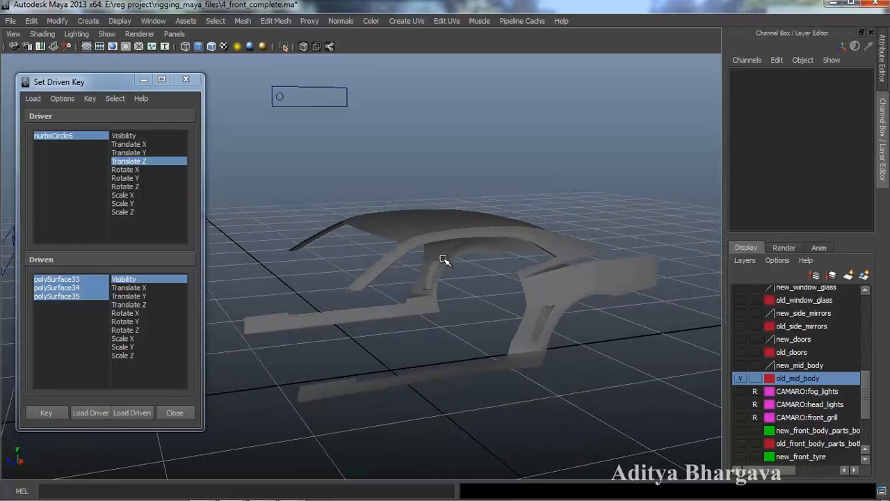
- Slide nurbsCircle6 back and forth along Z and return it to -1.42 to recheck how the old mid body disappears
left_click(283, 98)
mouse_move(237, 97)
left_mouse_down()
mouse_move(286, 107)
mouse_move(221, 106)
left_mouse_up()
left_click(797, 367)
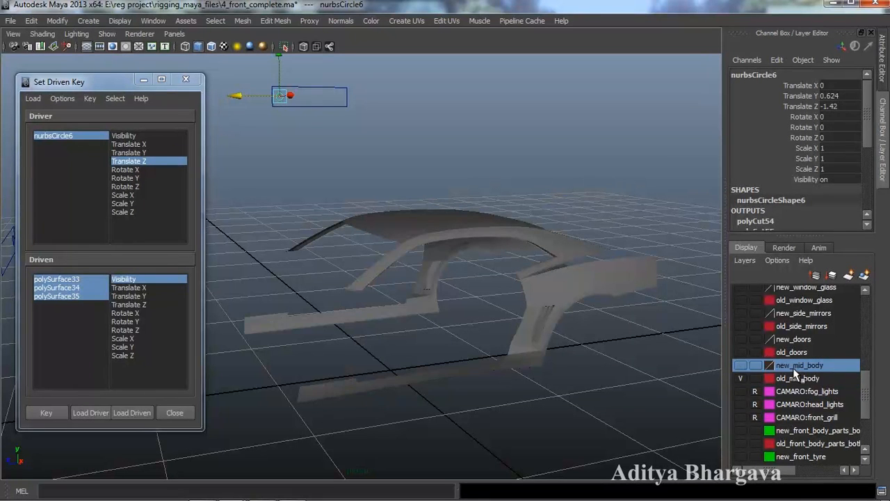
left_click(740, 366)
left_click_drag(237, 95, 197, 123)
middle_click_drag(428, 285, 452, 262, "alt")
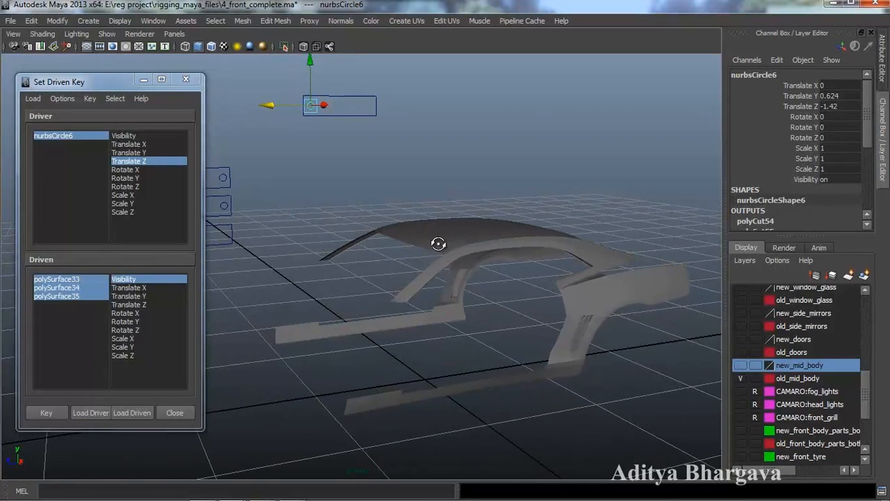
left_click_drag(438, 244, 441, 248, "alt")
- Show the new_mid_body layer and set the old_mid_body layer to Reference display
left_click(741, 365)
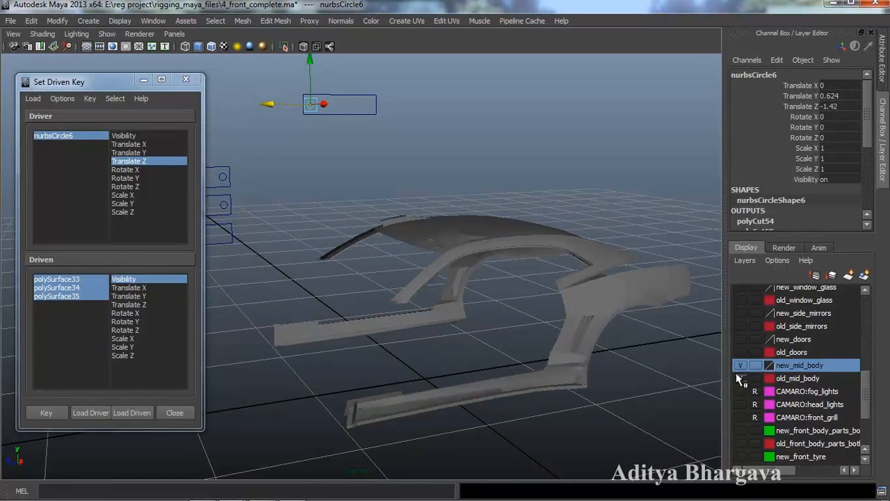
left_click(374, 411)
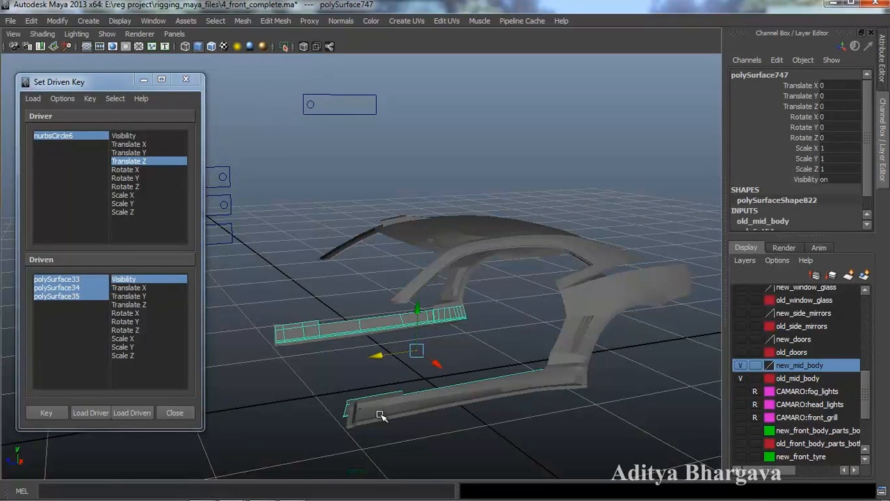
left_click_drag(456, 423, 479, 410, "alt")
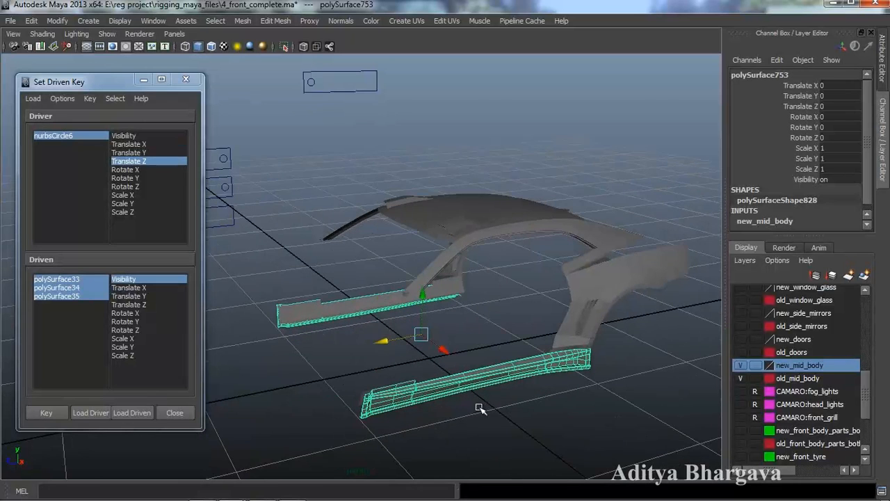
left_click(756, 378)
left_click(755, 378)
left_click_drag(590, 394, 449, 355, "alt")
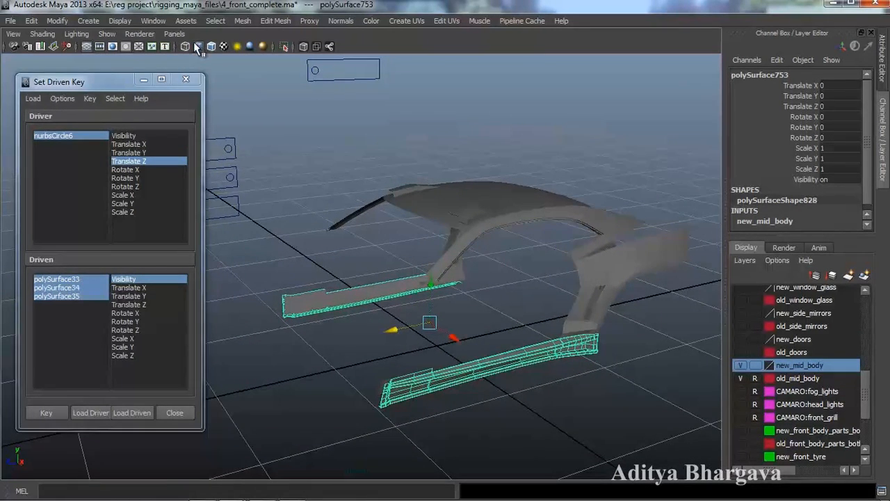
- Turn on wireframe-on-shaded display in the perspective view
left_click(211, 46)
mouse_move(415, 233)
left_mouse_down("alt")
mouse_move(402, 219)
mouse_move(454, 269)
mouse_move(437, 267)
mouse_move(420, 234)
mouse_move(446, 270)
left_mouse_up("alt")
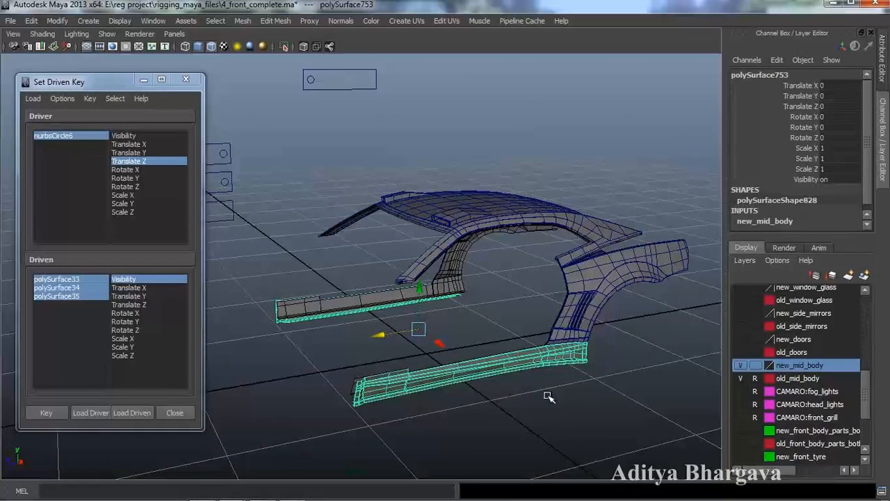
left_click_drag(476, 378, 462, 396, "alt")
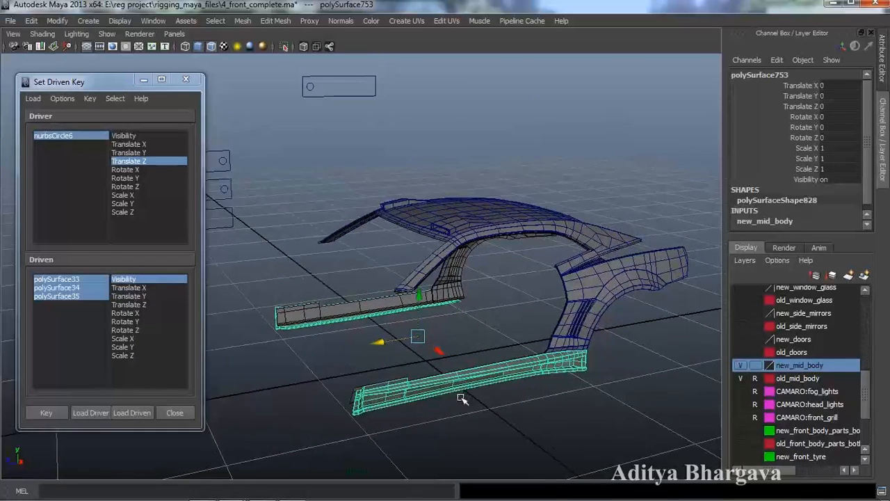
- Slide the nurbsCircle6 control along Z to a Translate Z of about -1.475
left_click(309, 82)
left_click_drag(271, 85, 279, 86)
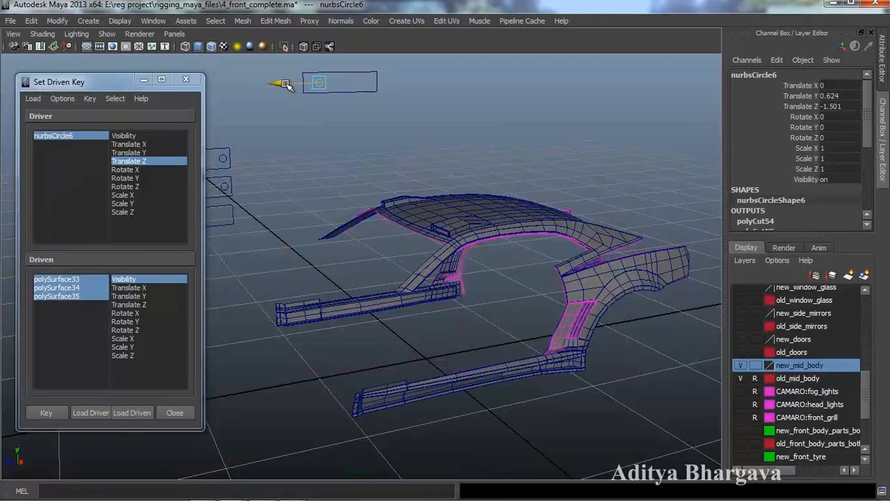
left_click_drag(284, 84, 285, 88)
left_click_drag(362, 252, 445, 188, "alt")
left_click_drag(357, 91, 348, 87)
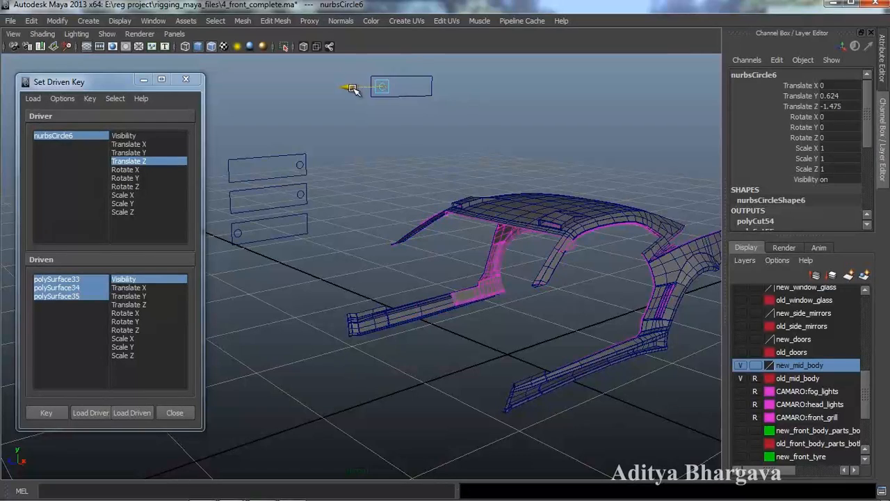
left_click_drag(413, 193, 455, 386, "alt")
- Load the new side skirts, polySurface753, as the driven object and choose Scale X as the driven attribute
left_click(425, 313)
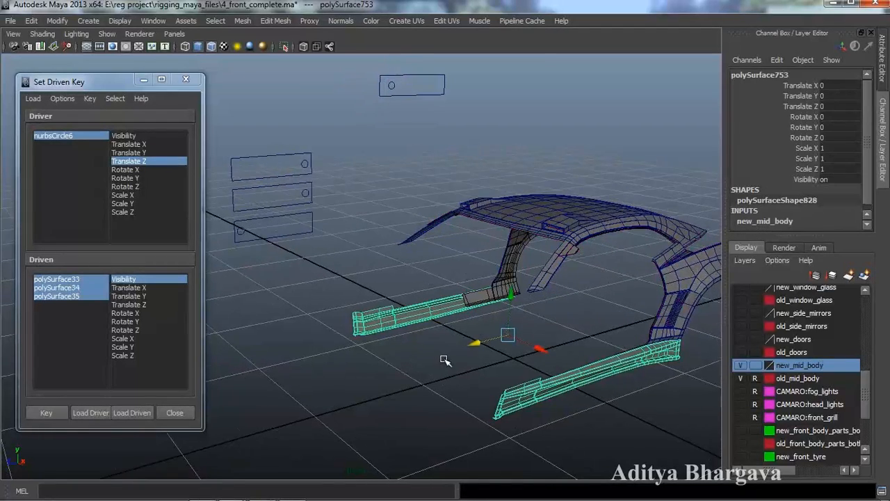
right_click_drag(444, 360, 453, 316, "alt")
left_click_drag(442, 292, 427, 317, "alt")
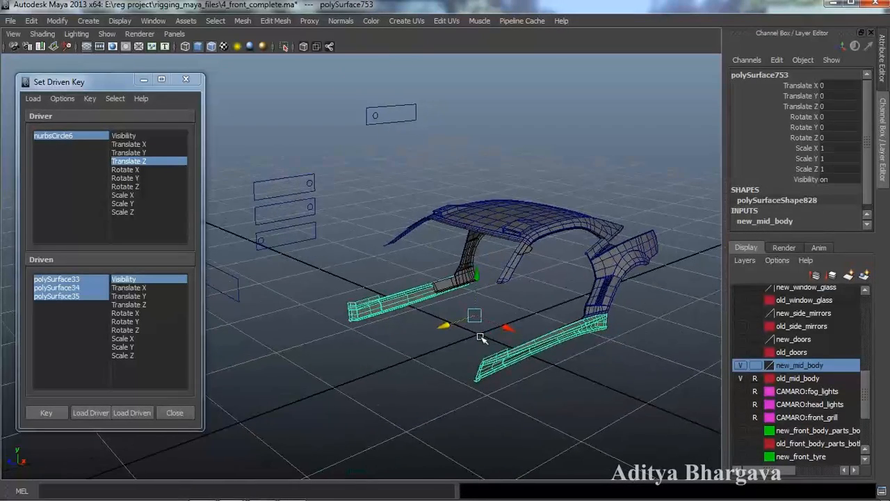
left_click(139, 411)
left_click_drag(290, 401, 387, 363, "alt")
left_click(141, 338)
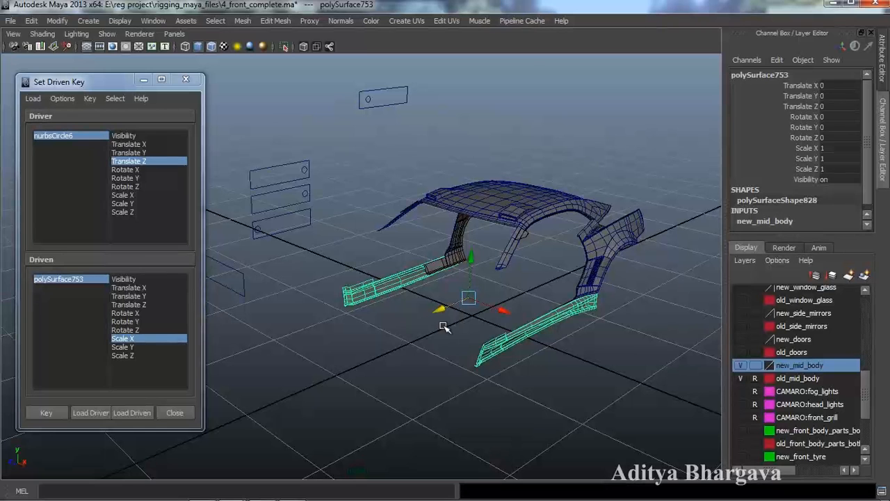
- Scale the new side skirts inward to a Scale X of 0.832 and set the driven key
key("r")
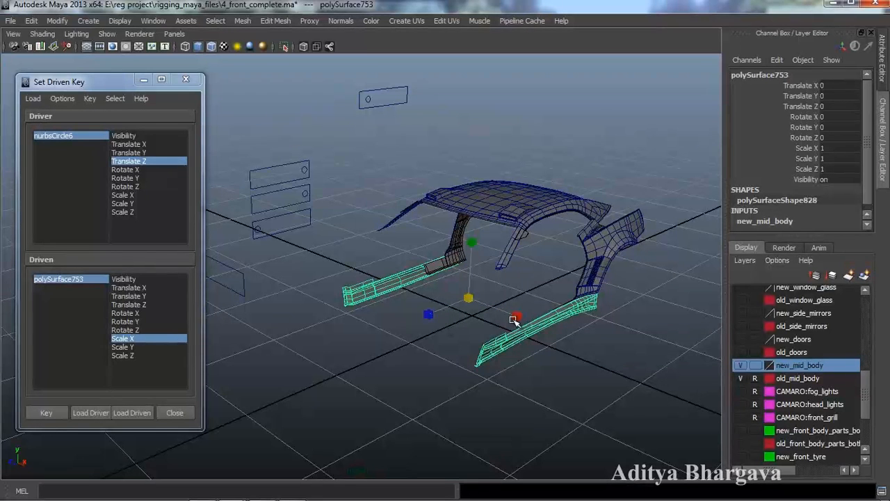
left_click_drag(515, 314, 506, 352)
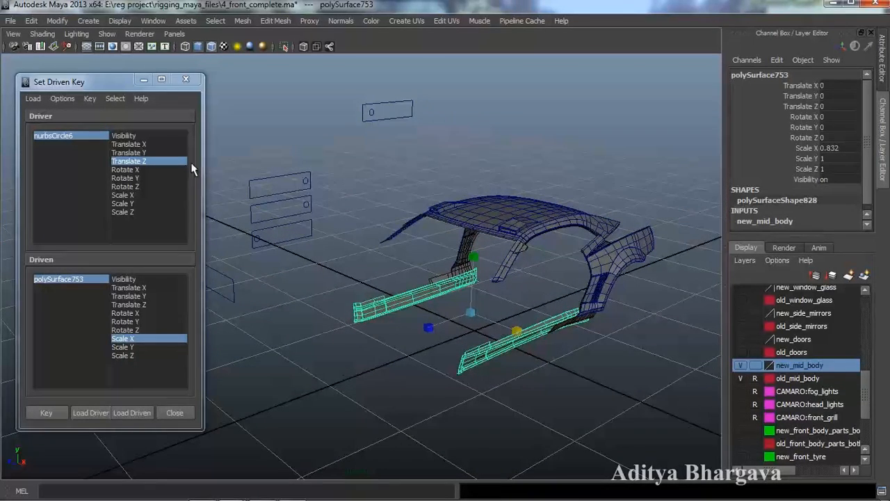
left_click(44, 413)
left_click_drag(607, 393, 522, 362, "alt")
scroll(522, 363, "up", 2)
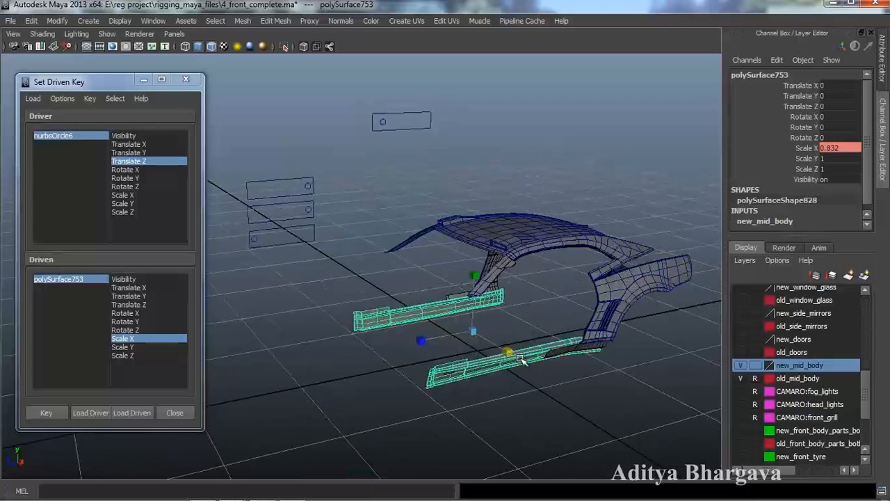
- Slide the nurbsCircle6 control along Z to a Translate Z of -1.521
left_click(377, 119)
key("w")
left_click_drag(342, 120, 348, 123)
left_click_drag(397, 278, 412, 292, "alt")
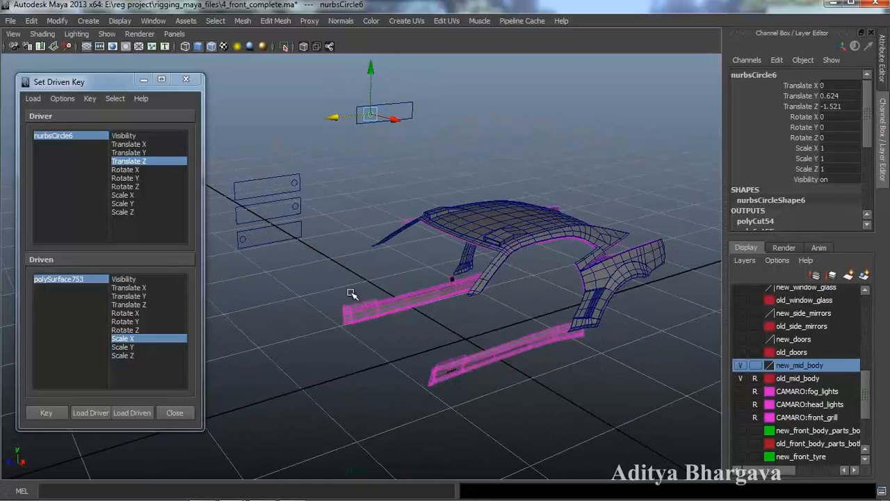
- Set the new side skirts' Scale X to 1 and key it at the current control position
left_click(478, 363)
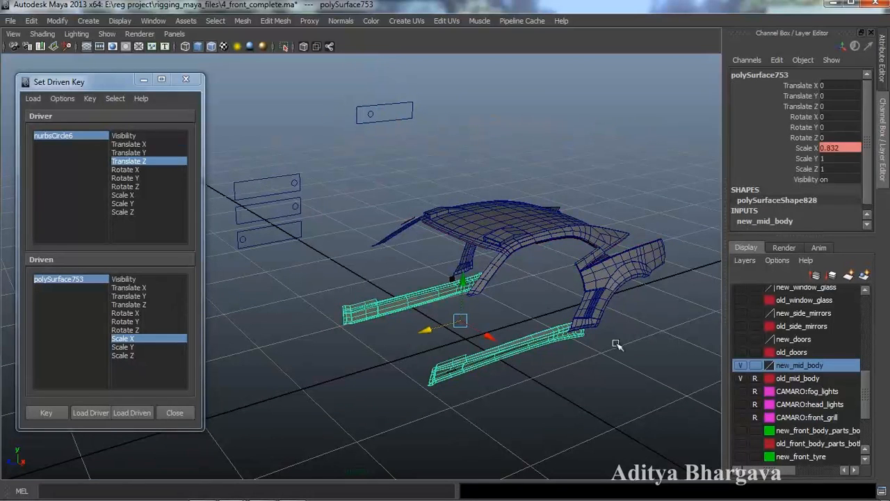
left_click(835, 151)
type("1")
key("Return")
left_click_drag(596, 352, 483, 309, "alt")
left_click(57, 413)
right_click_drag(484, 308, 476, 302, "alt")
- Slide nurbsCircle6 back to a Translate Z of -1.474 and check the side skirts' keyed scaling
left_click(351, 111)
left_click_drag(322, 115, 319, 117)
left_click_drag(400, 252, 386, 226, "alt")
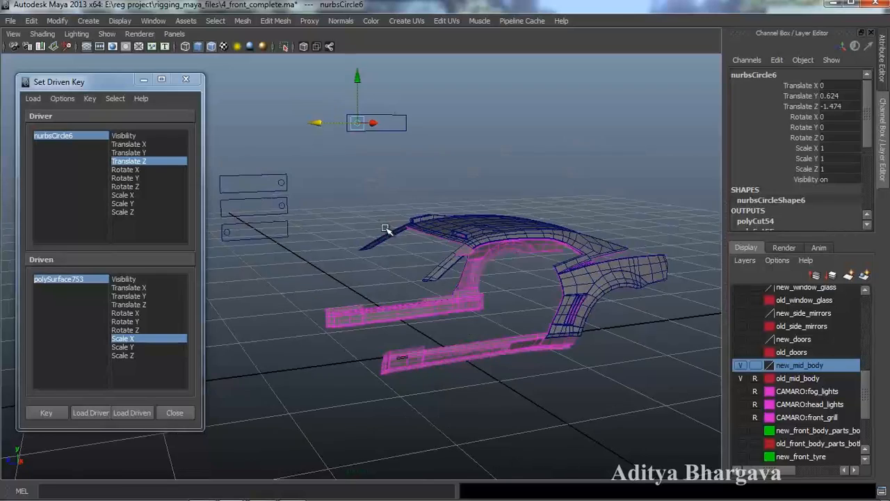
scroll(388, 233, "down", 2)
left_click_drag(432, 272, 410, 285, "alt")
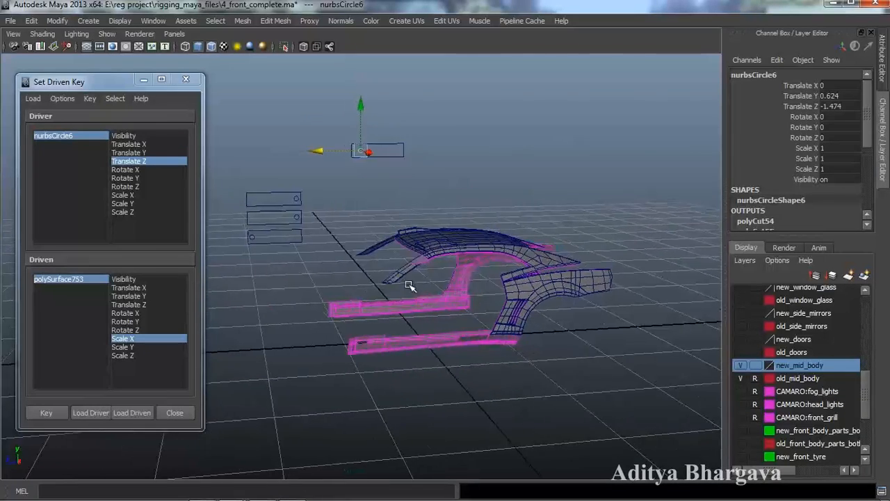
scroll(411, 284, "up", 4)
left_click_drag(428, 331, 436, 388, "alt")
- Cut the new side skirts, polySurface753, with the Cut Faces Tool along a short line at their front end
left_click(433, 358)
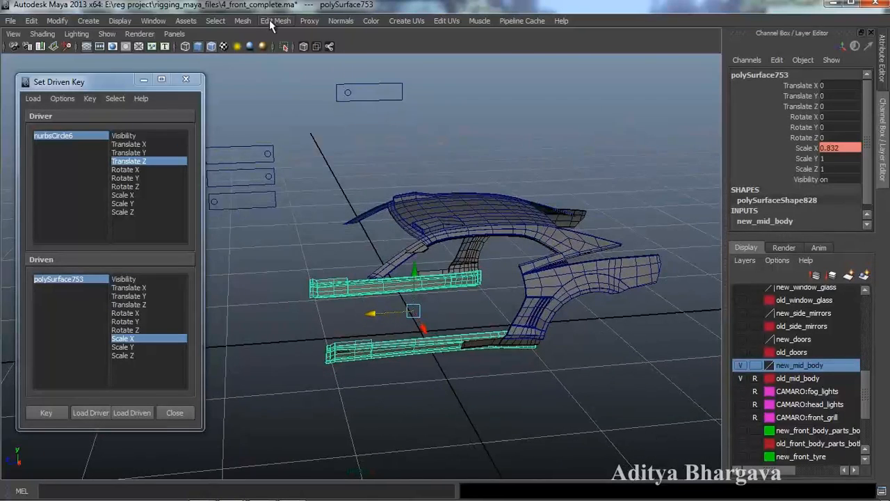
left_click(265, 21)
left_click(297, 121)
left_click_drag(316, 244, 324, 197, "alt")
mouse_move(309, 312)
left_mouse_down()
mouse_move(309, 327)
mouse_move(313, 322)
left_mouse_up()
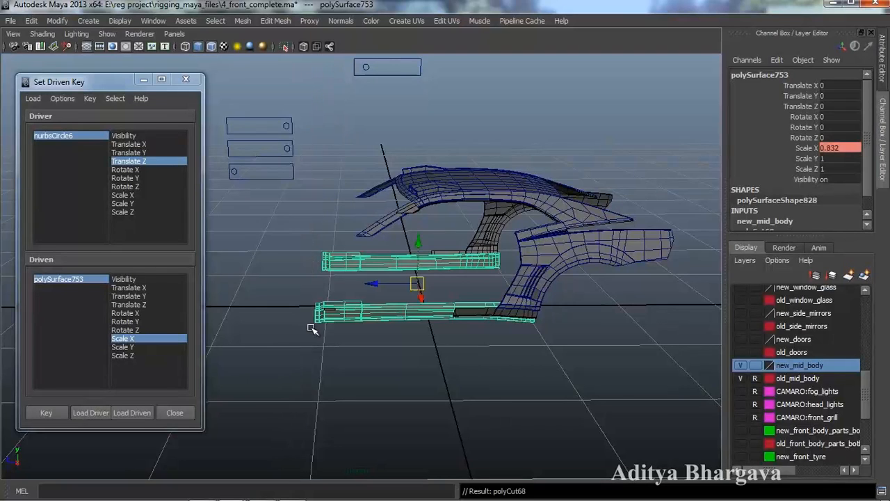
- Select the side skirts' new polyCut node and load it as the driven object
key("ctrl+a")
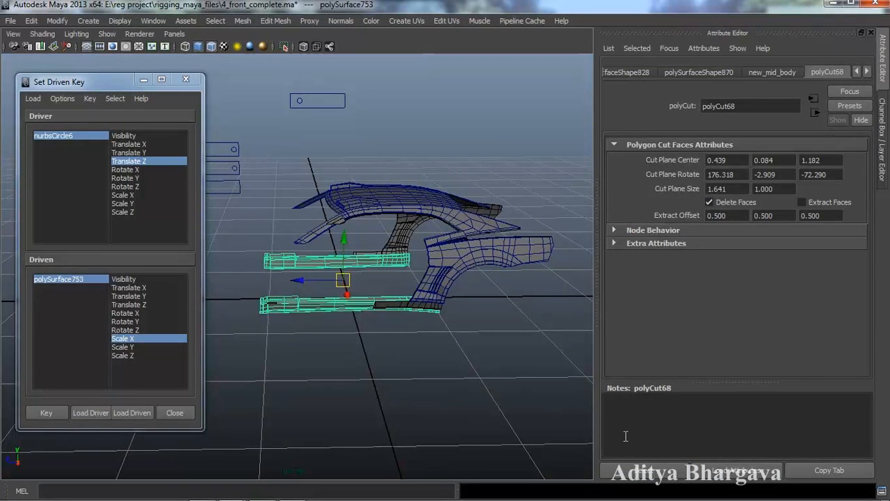
left_click(641, 471)
left_click(141, 411)
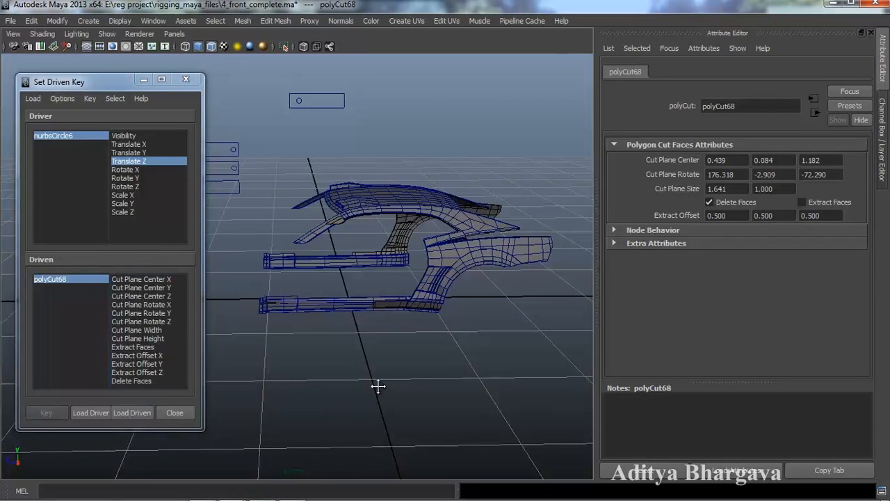
key("ctrl+a")
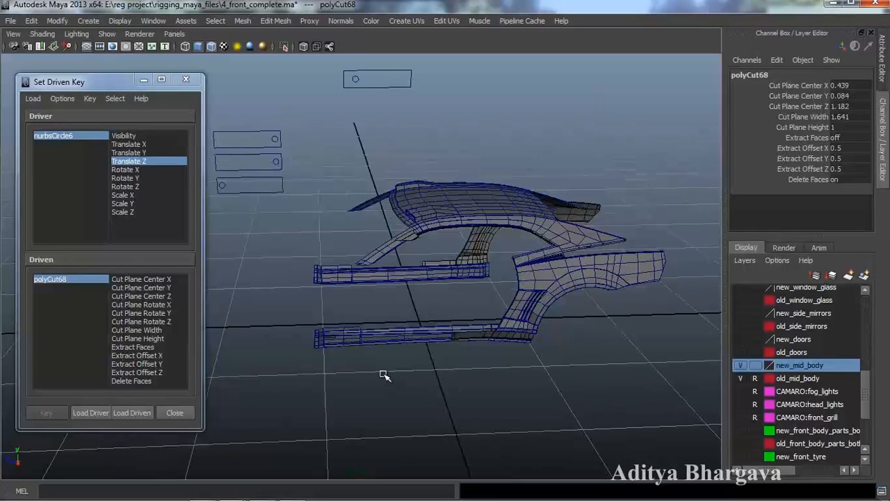
- Set the cut node's Cut Plane Center Z to -1.218 and key it as driven by nurbsCircle6's Translate Z
left_click(815, 108)
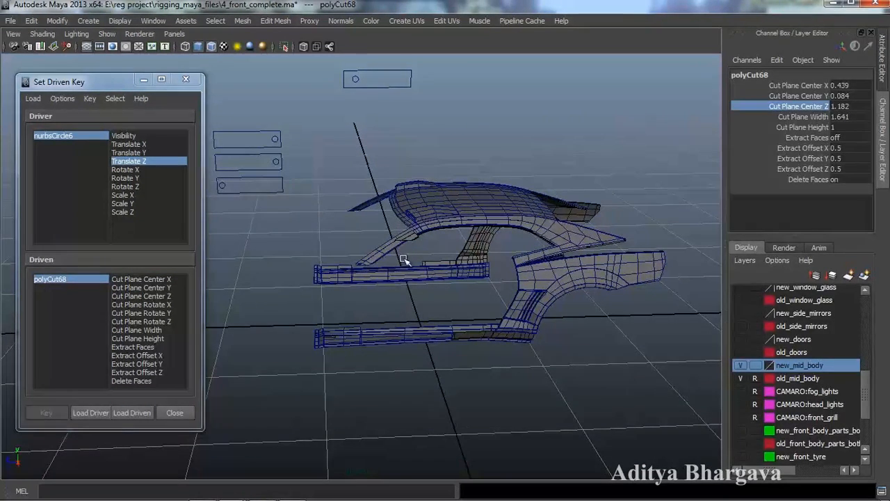
middle_click_drag(322, 239, 299, 245)
left_click_drag(303, 247, 318, 289, "alt")
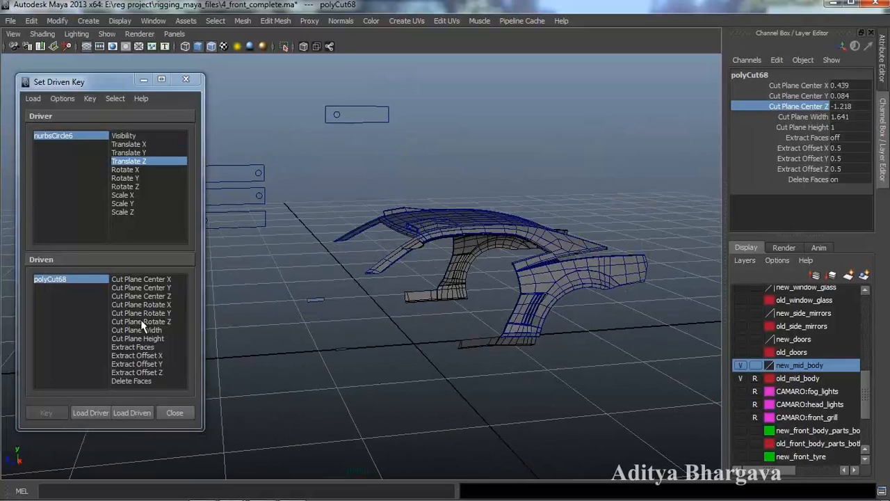
left_click(142, 296)
left_click_drag(236, 358, 250, 377, "alt")
left_click(46, 412)
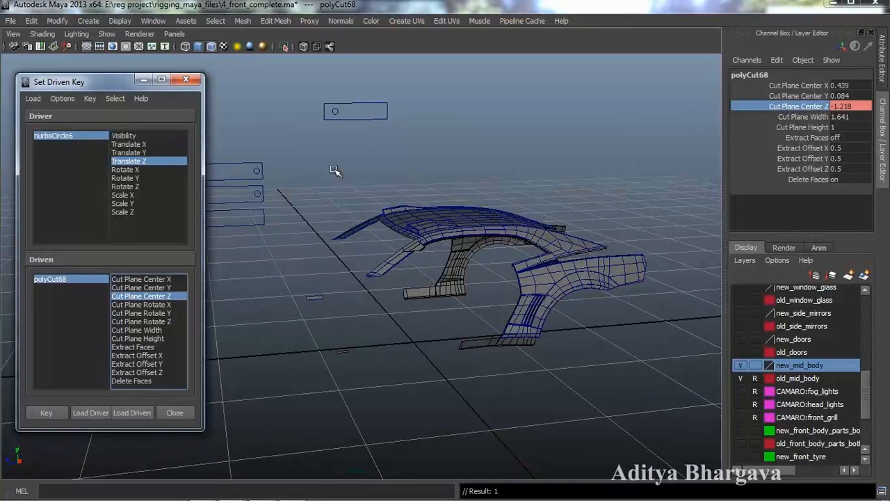
- Move nurbsCircle6 to a Translate Z of -1.552 and key polyCut68's Cut Plane Center Z at 2.282
left_click(333, 113)
left_click_drag(297, 112, 305, 115)
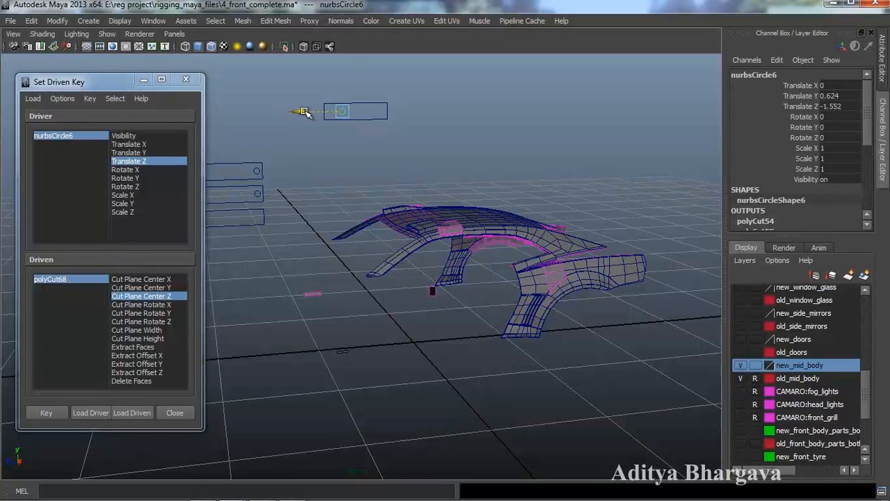
left_click_drag(359, 227, 357, 232, "alt")
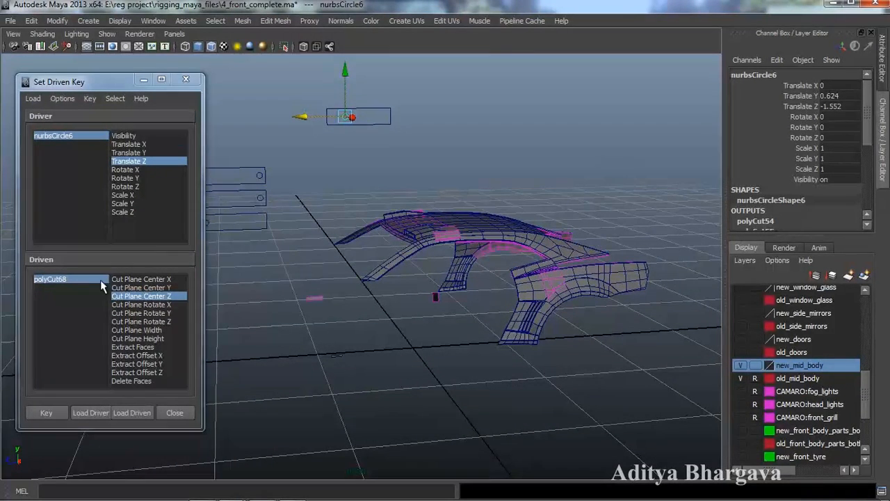
left_click(101, 278)
left_click(824, 107)
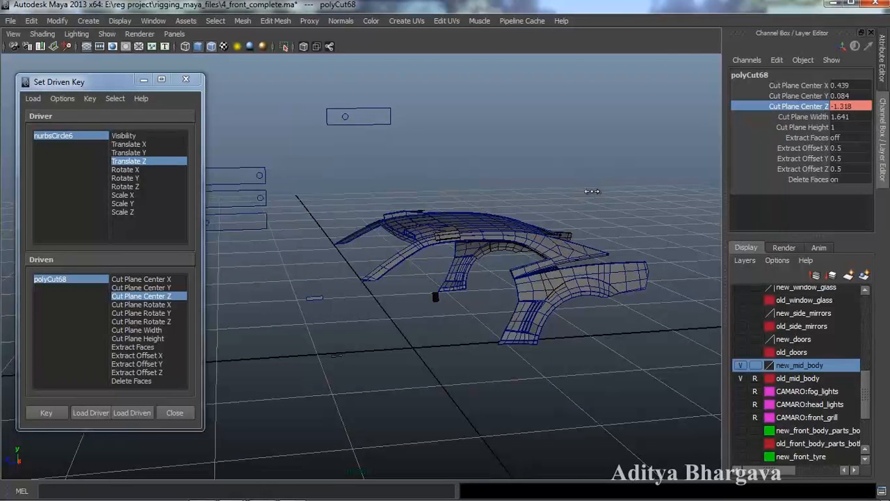
middle_click_drag(553, 198, 617, 206)
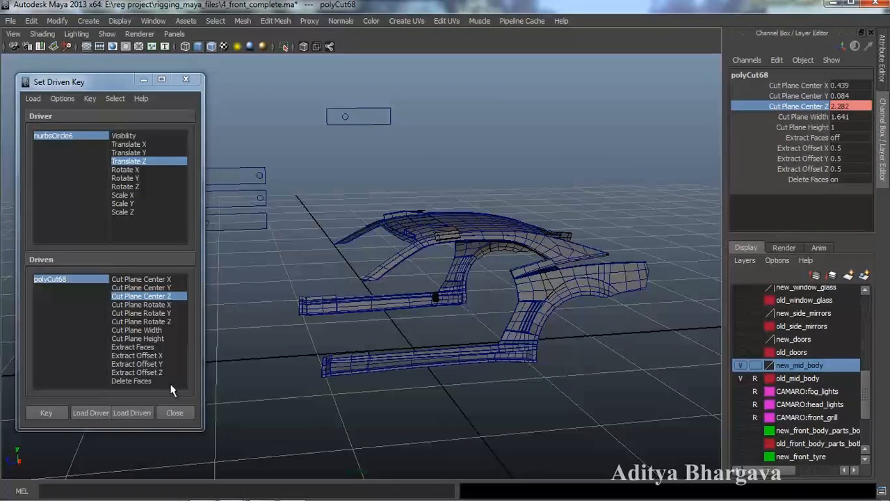
left_click(58, 414)
- Slide nurbsCircle6 back and forth along Z and check how the side skirts' keyed cut behaves
left_click_drag(471, 342, 470, 345, "alt")
left_click(337, 130)
left_click_drag(311, 136, 281, 135)
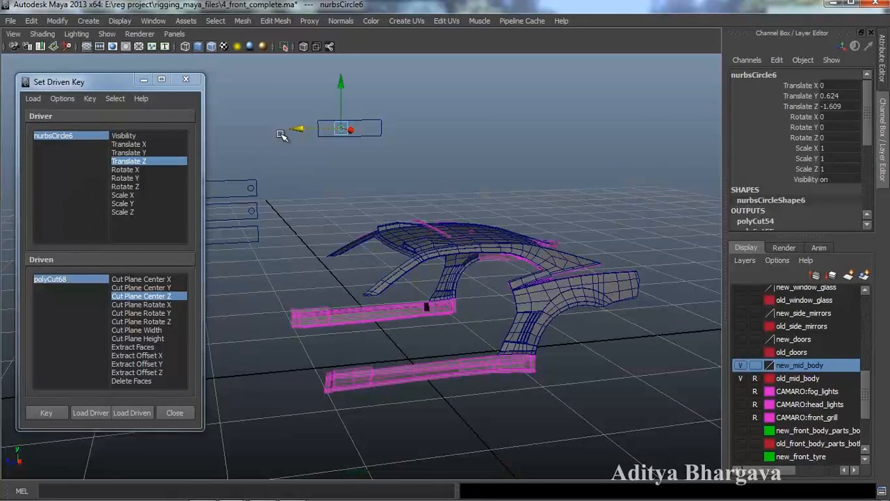
key("ctrl+z")
left_click_drag(458, 276, 433, 269, "alt")
right_click_drag(432, 269, 457, 286, "alt")
middle_click_drag(457, 286, 447, 252, "alt")
left_click_drag(447, 253, 462, 272, "alt")
mouse_move(284, 85)
left_mouse_down()
mouse_move(299, 86)
mouse_move(269, 89)
mouse_move(292, 88)
mouse_move(277, 85)
left_mouse_up()
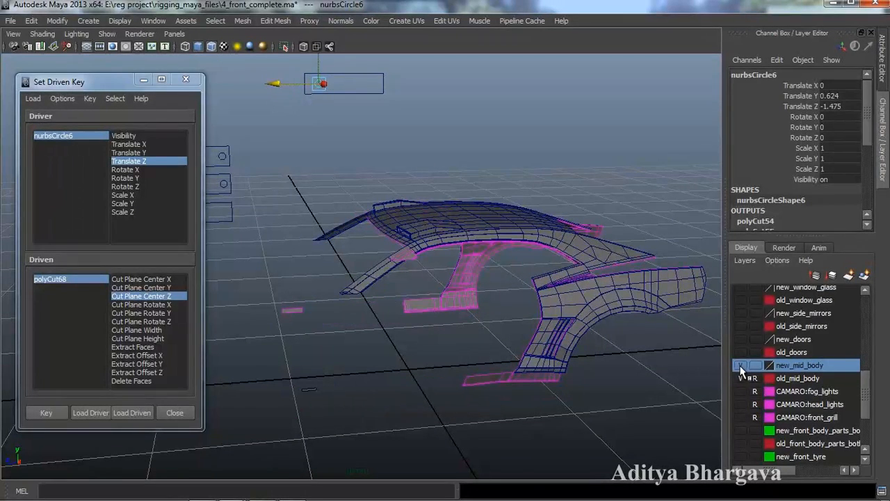
- Hide the new_mid_body layer to examine the old body at a different slider position, and show the layer again
left_click(741, 366)
mouse_move(292, 89)
left_mouse_down()
mouse_move(278, 83)
mouse_move(308, 83)
mouse_move(283, 85)
left_mouse_up()
left_click(543, 349)
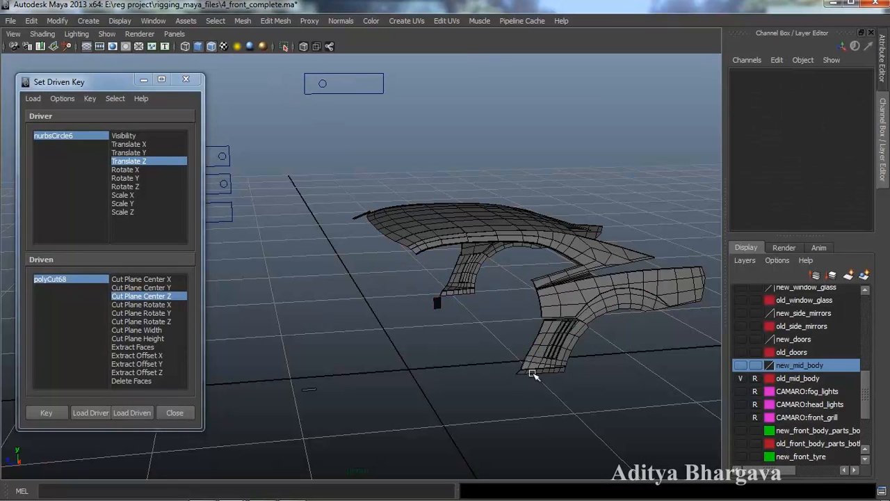
left_click(742, 364)
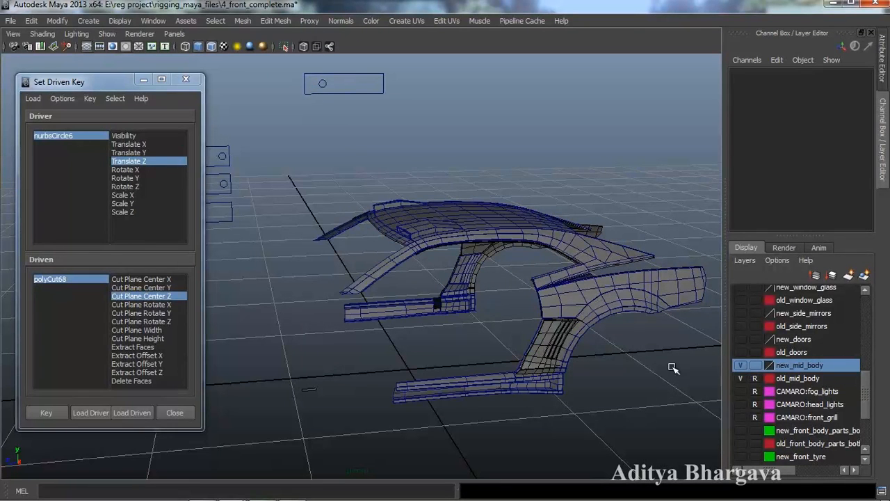
- Inspect the rear pillar panels and slide nurbsCircle6 to a Translate Z of -1.509
left_click(529, 356)
left_click_drag(524, 391, 508, 356, "alt")
scroll(519, 360, "down", 2)
scroll(516, 347, "up", 2)
scroll(517, 346, "down", 2)
left_click_drag(525, 350, 519, 361, "alt")
left_click(303, 91)
mouse_move(267, 93)
left_mouse_down()
mouse_move(292, 96)
mouse_move(266, 91)
mouse_move(288, 101)
mouse_move(282, 97)
left_mouse_up()
left_click_drag(422, 281, 540, 333, "alt")
- Load the new pillar panels, polySurface754, as driven and key their Scale X at 0.885 against nurbsCircle6's Translate Z
left_click(573, 338)
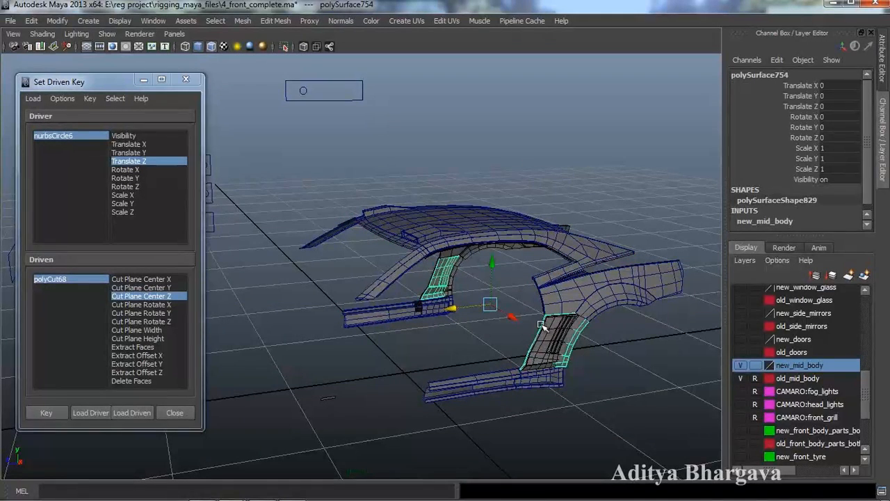
left_click_drag(491, 348, 476, 346, "alt")
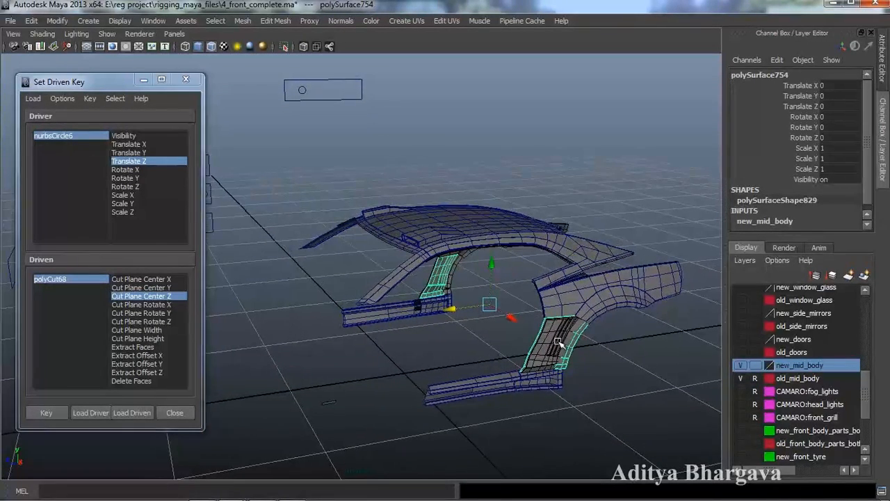
left_click(145, 414)
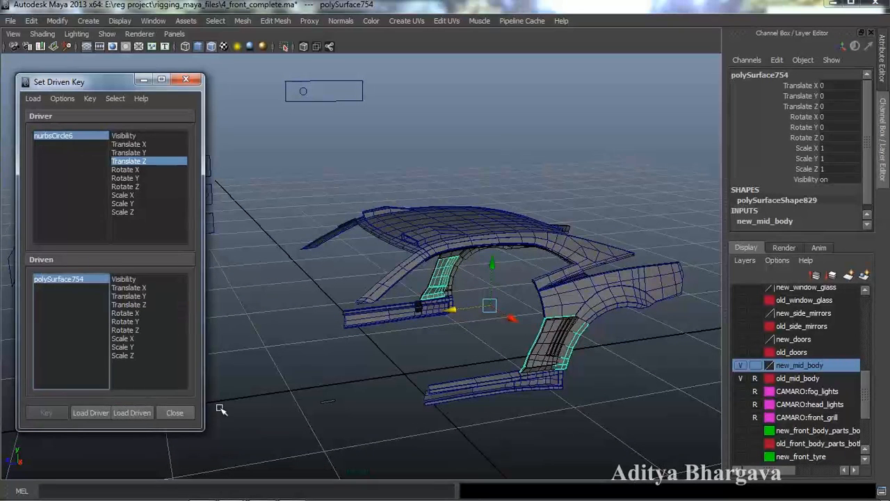
left_click(133, 339)
left_click_drag(334, 379, 344, 382, "alt")
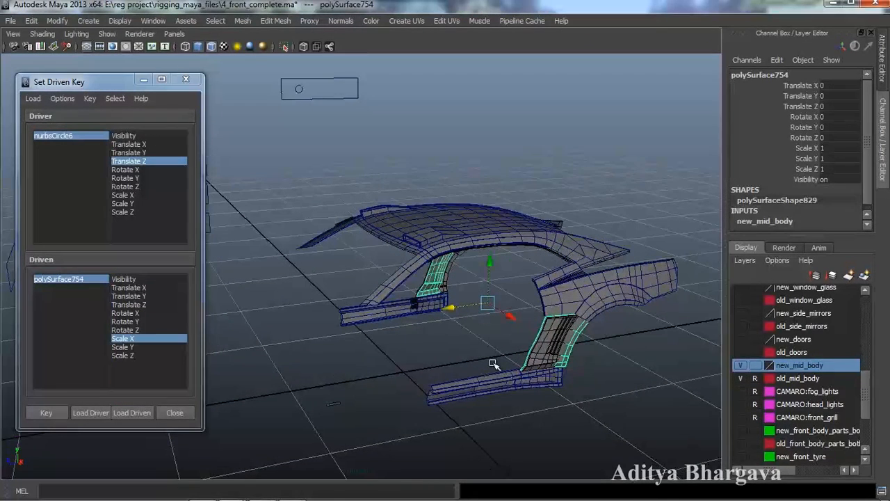
key("r")
left_click_drag(521, 324, 492, 330)
left_click(53, 410)
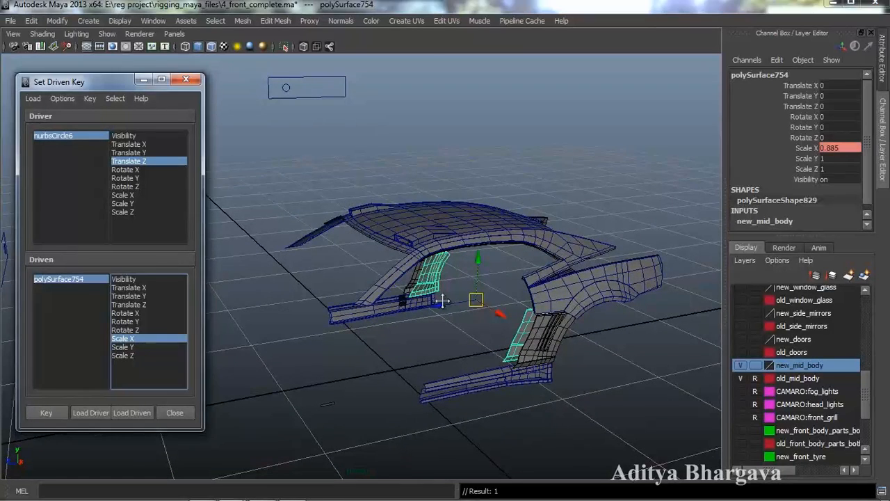
- Move nurbsCircle6 along Z and set its Translate Z to -1.55
left_click_drag(431, 303, 397, 295, "alt")
left_click(295, 95)
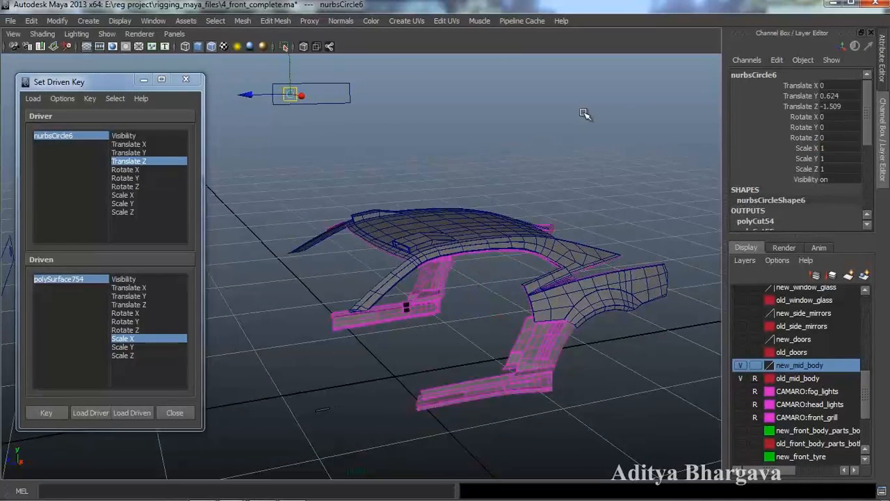
double_click(849, 107)
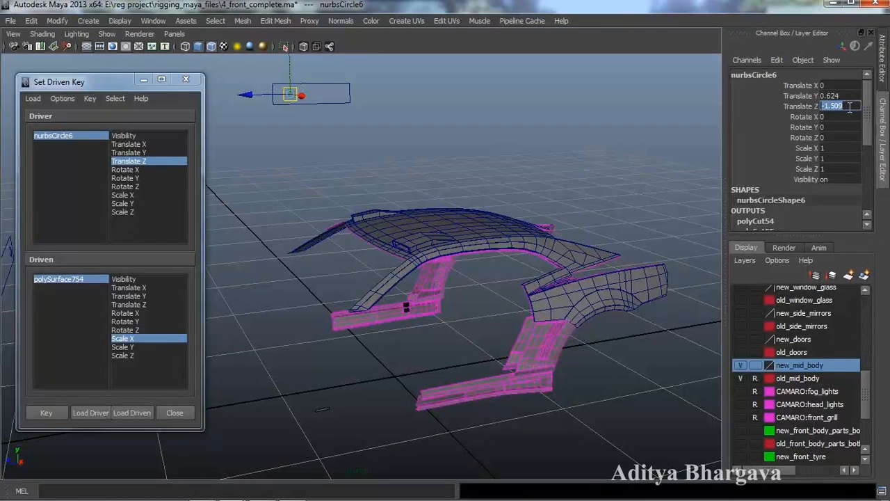
left_click_drag(562, 240, 554, 226, "alt")
left_click_drag(236, 96, 243, 96)
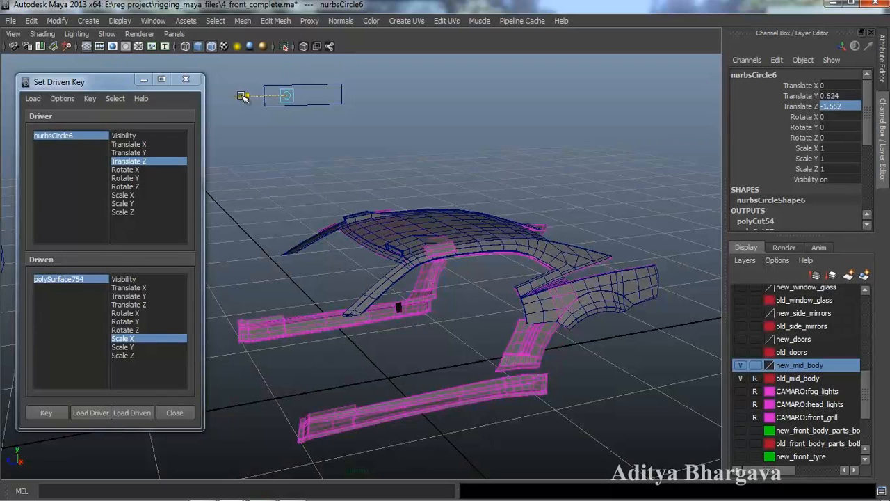
left_click(515, 335)
key("ctrl+z")
left_click(854, 106)
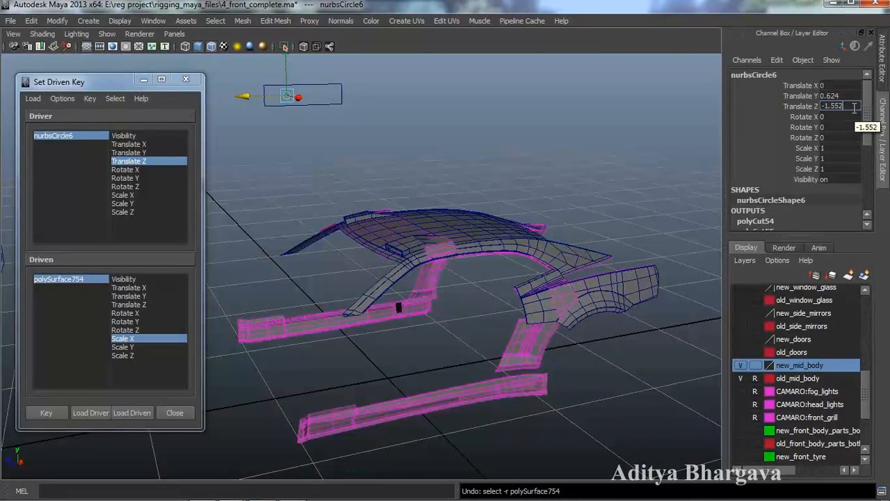
key("Return")
middle_click_drag(449, 191, 459, 175, "alt")
- Set polySurface754's Scale X to 1 and key it at the current position of nurbsCircle6
left_click(71, 280)
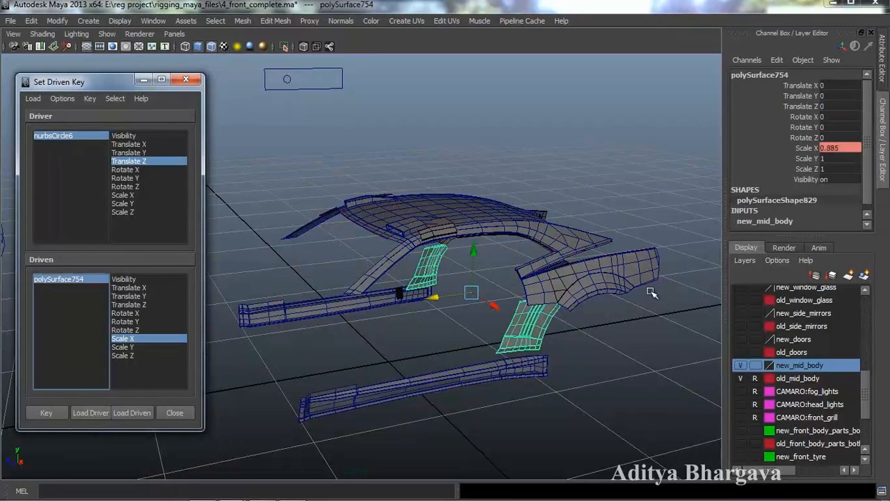
left_click(856, 148)
type("1")
key("Return")
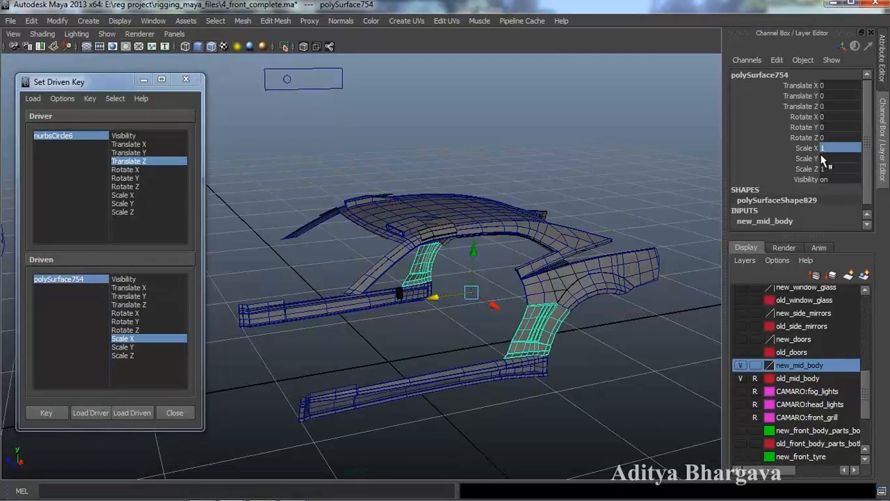
left_click(43, 412)
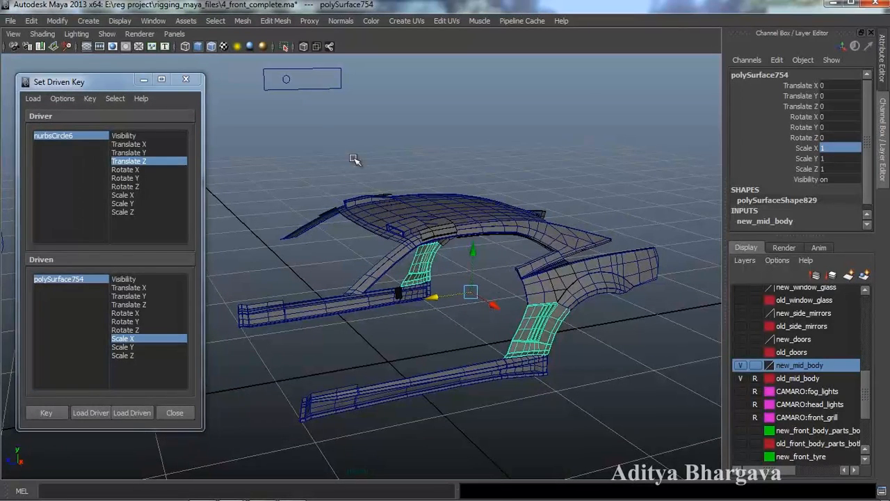
- Return nurbsCircle6 to a Translate Z of -1.509
left_click(287, 80)
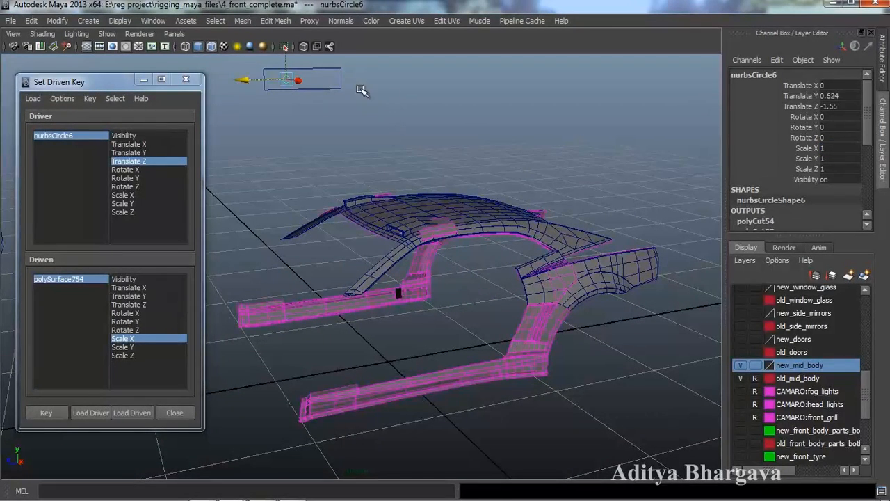
left_click(860, 106)
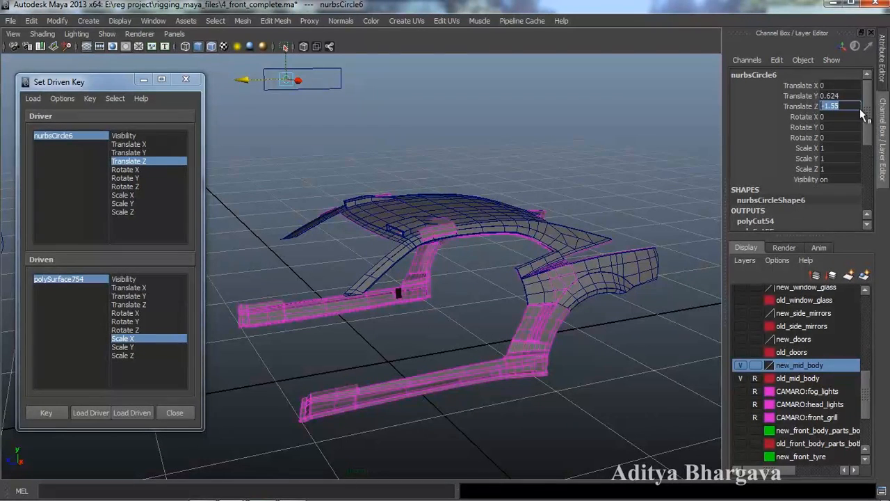
type("-1.509")
key("Return")
left_click_drag(685, 257, 580, 297, "alt")
- Cut the new pillar panels, polySurface754, with the Cut Faces Tool along a short diagonal line drawn in front of them
left_click(515, 318)
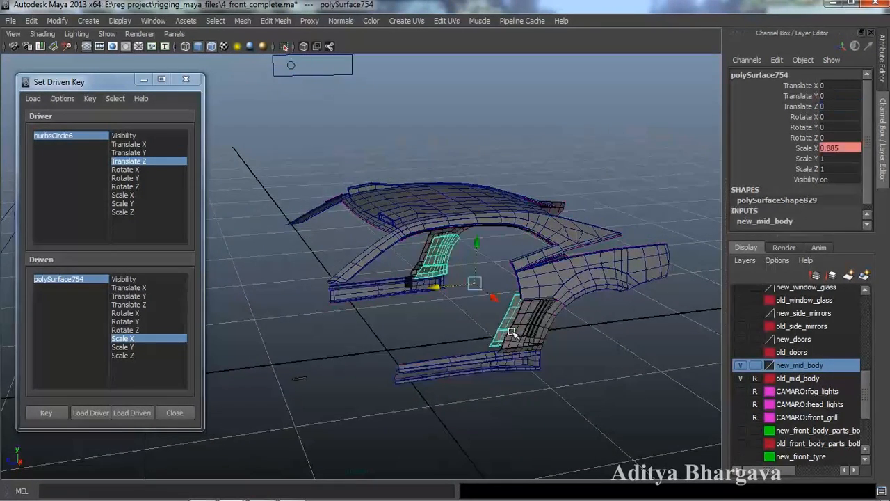
left_click(265, 20)
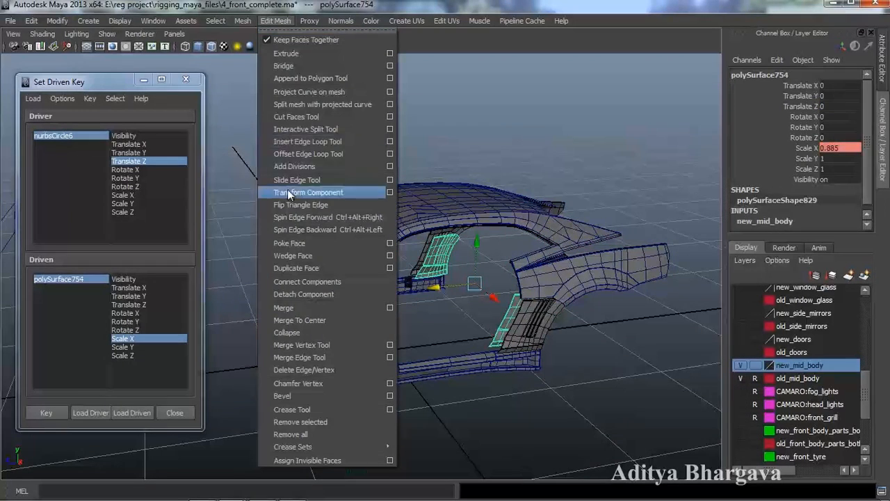
left_click(295, 119)
mouse_move(400, 297)
left_mouse_down("alt")
mouse_move(425, 298)
mouse_move(403, 284)
left_mouse_up("alt")
left_click_drag(451, 320, 482, 344)
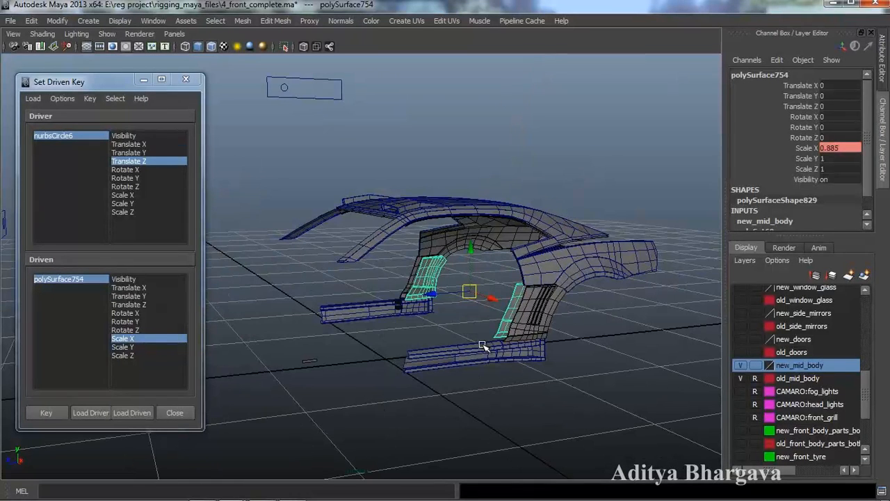
- Enable Delete Faces on the pillar panels' new polyCut69 node and load that node as the driven object
key("ctrl+a")
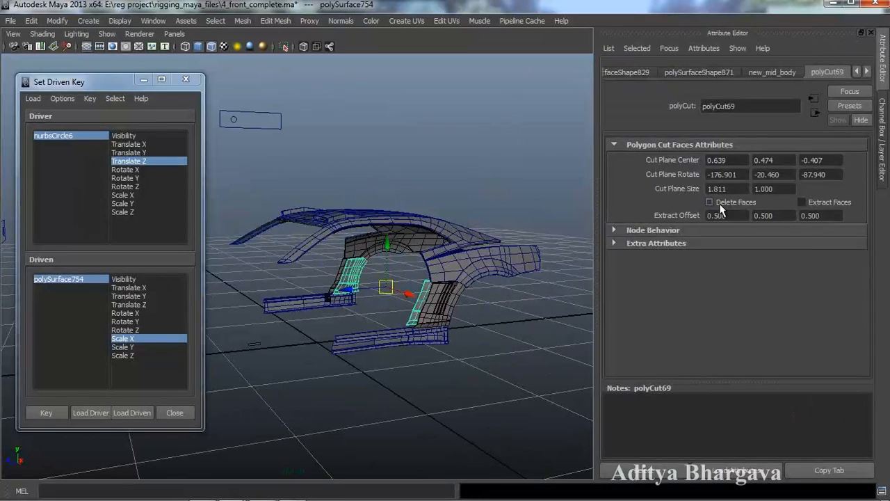
left_click_drag(531, 292, 534, 285, "alt")
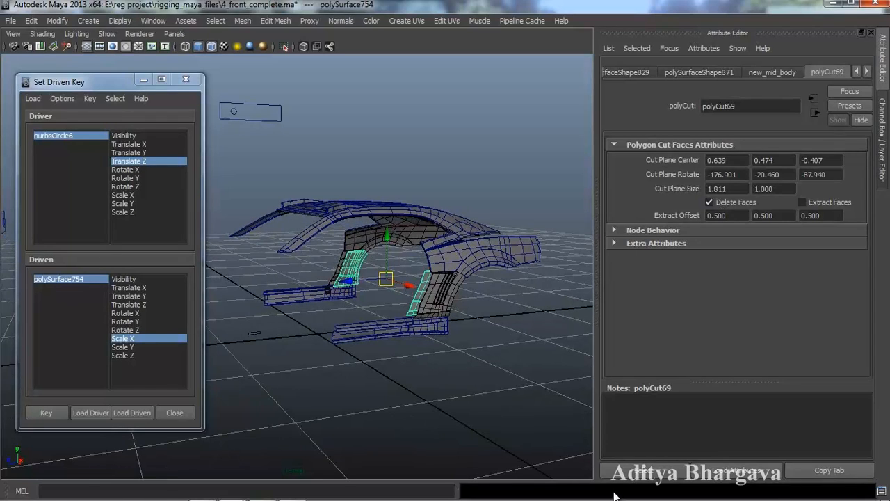
left_click_drag(479, 317, 465, 330, "alt")
key("ctrl+a")
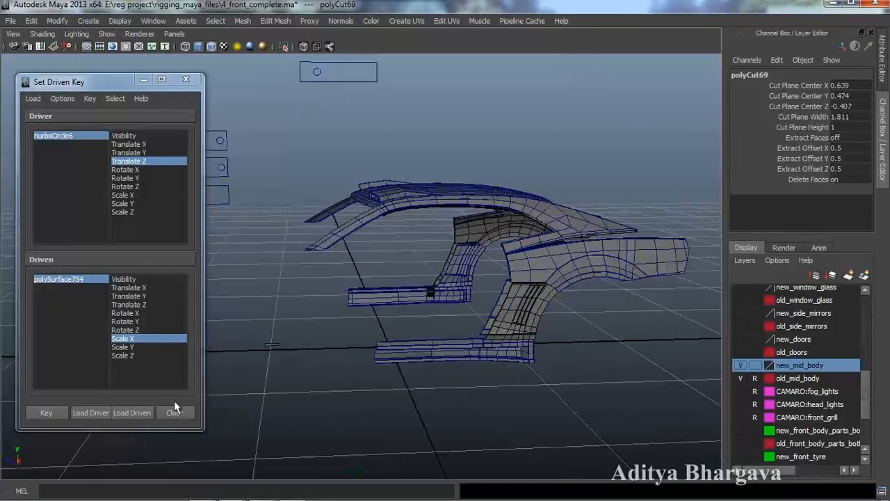
left_click(143, 410)
- Set polyCut69's Cut Plane Center Z to -3.607 and key it as driven by nurbsCircle6's Translate Z
left_click_drag(296, 392, 324, 369, "alt")
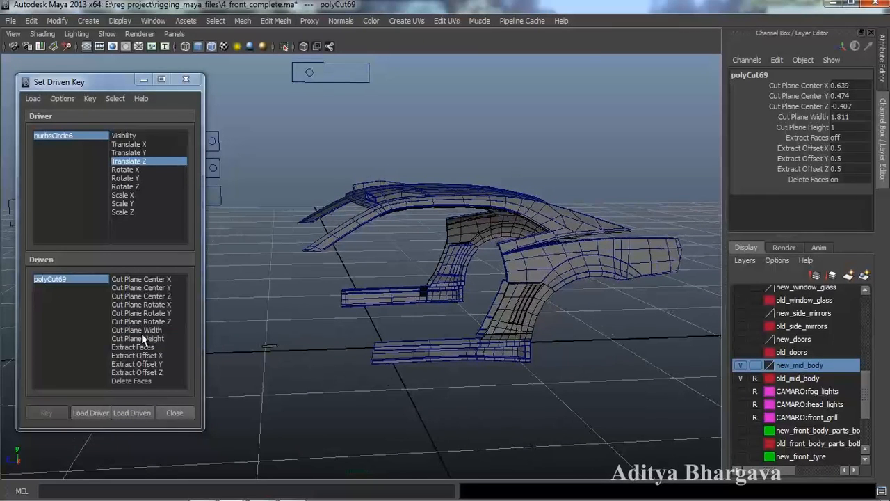
left_click(803, 105)
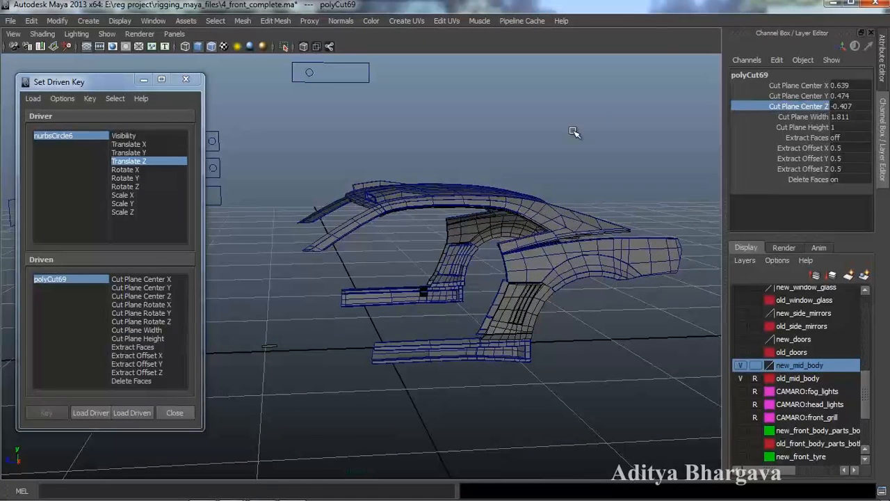
middle_click_drag(587, 130, 557, 127)
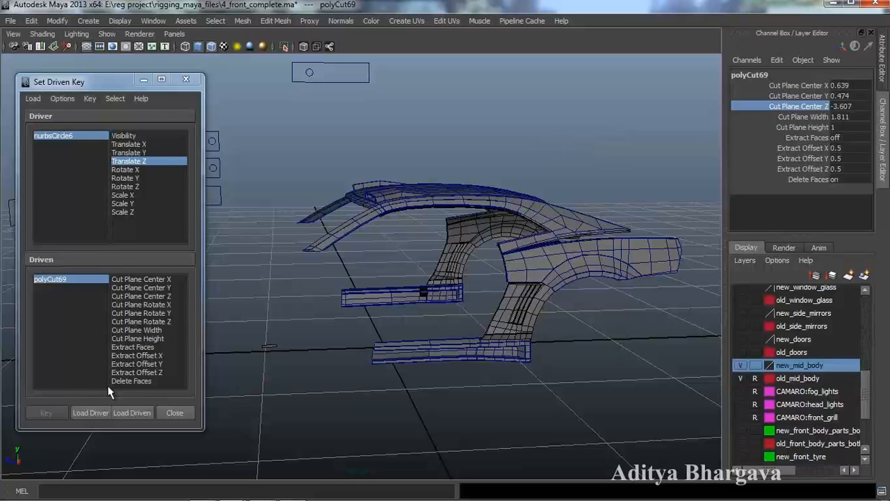
left_click(163, 298)
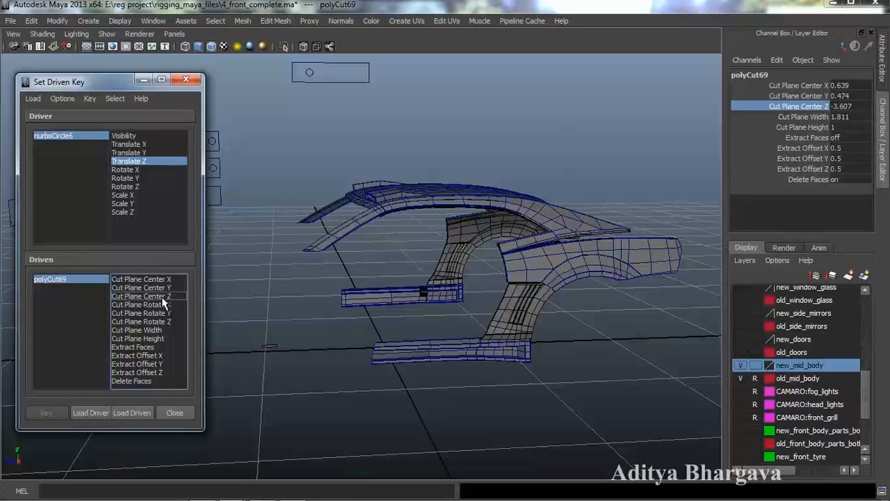
left_click(163, 296)
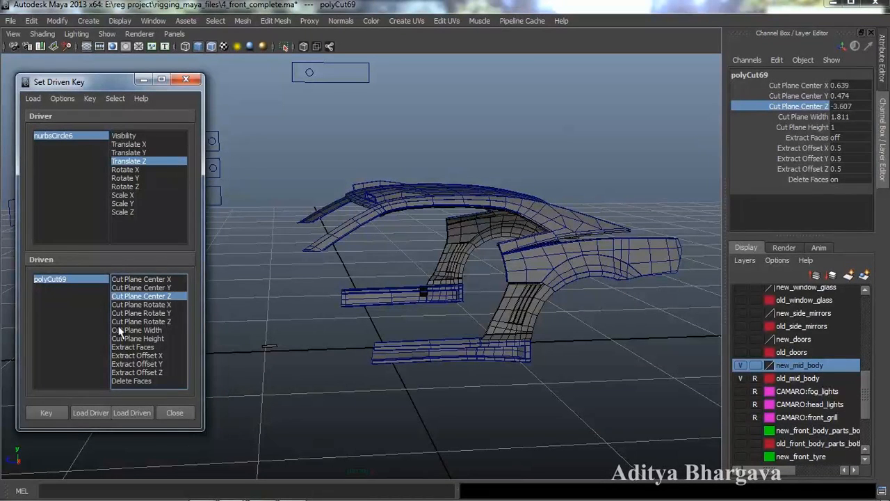
left_click(46, 413)
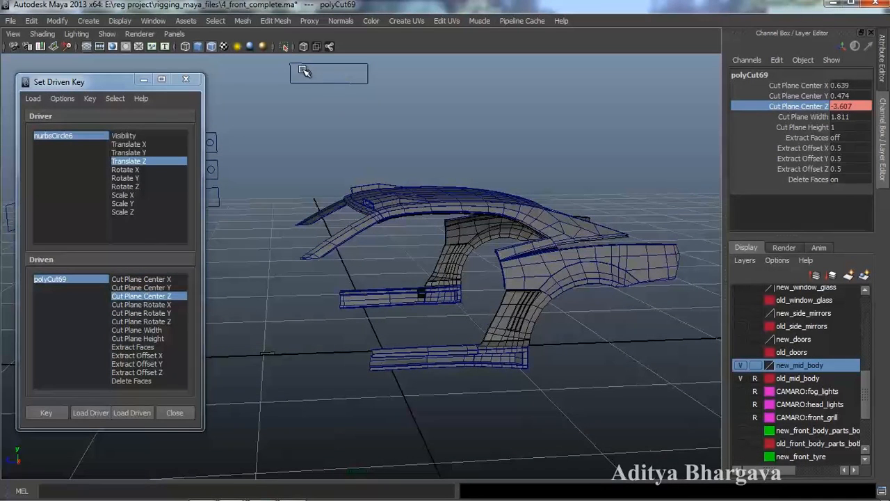
- Set nurbsCircle6's Translate Z to -1.55
left_click(306, 72)
double_click(846, 105)
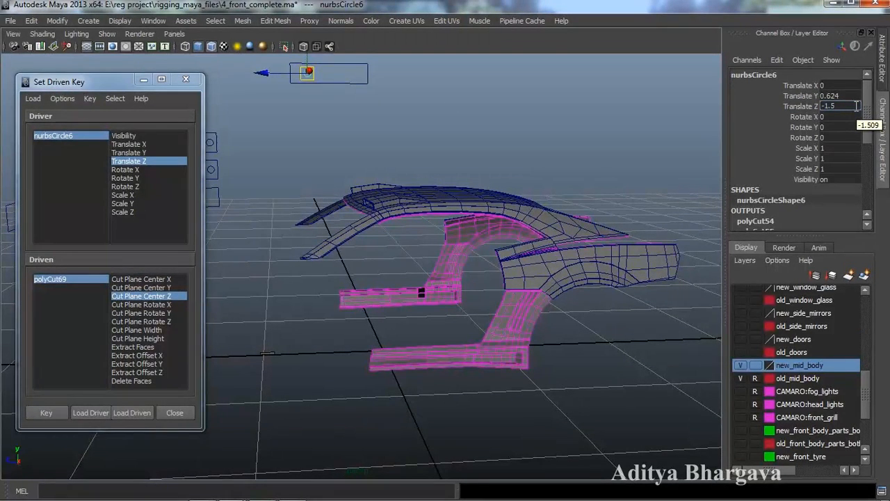
type("-1.55")
key("Return")
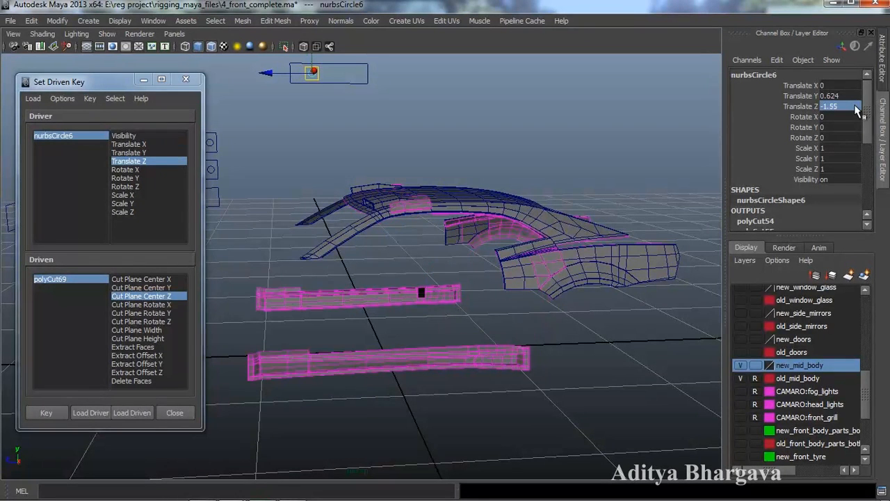
left_click_drag(541, 295, 540, 306, "alt")
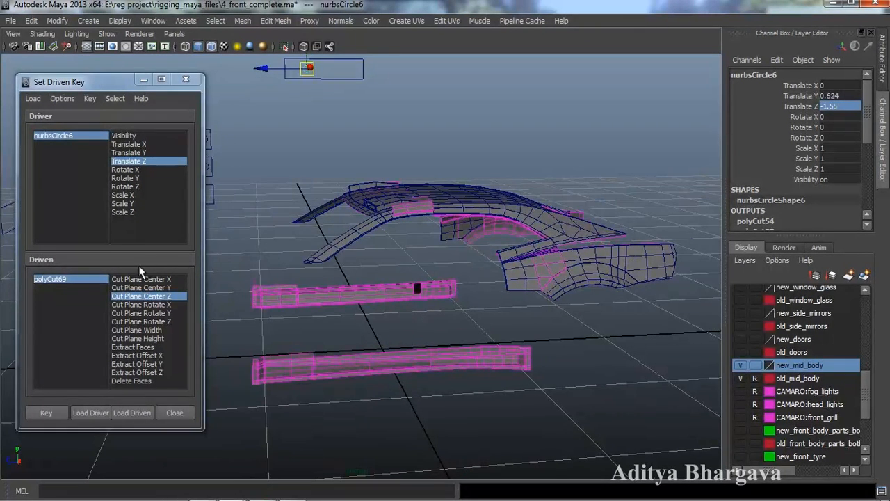
- Set polyCut69's Cut Plane Center Z to 1.493 and key it as driven by nurbsCircle6's Translate Z
left_click(94, 279)
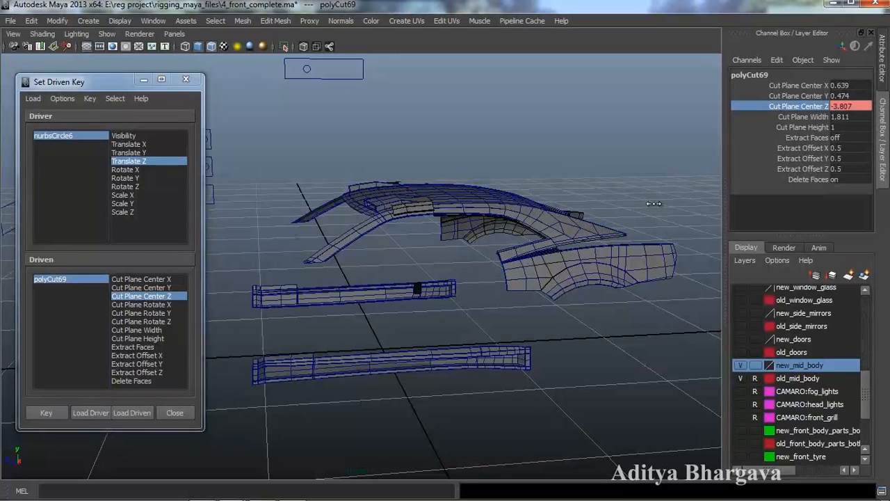
middle_click_drag(673, 204, 686, 208)
left_click(46, 413)
left_click_drag(432, 345, 420, 335, "alt")
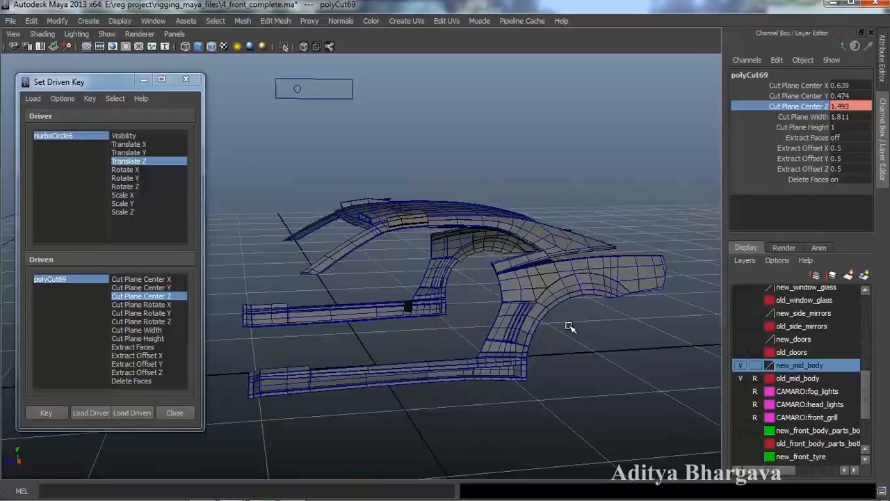
- Load polySurface755, the small body panels just above the rear pillars, as the driven object
left_click_drag(569, 311, 504, 240, "alt")
left_click(456, 250)
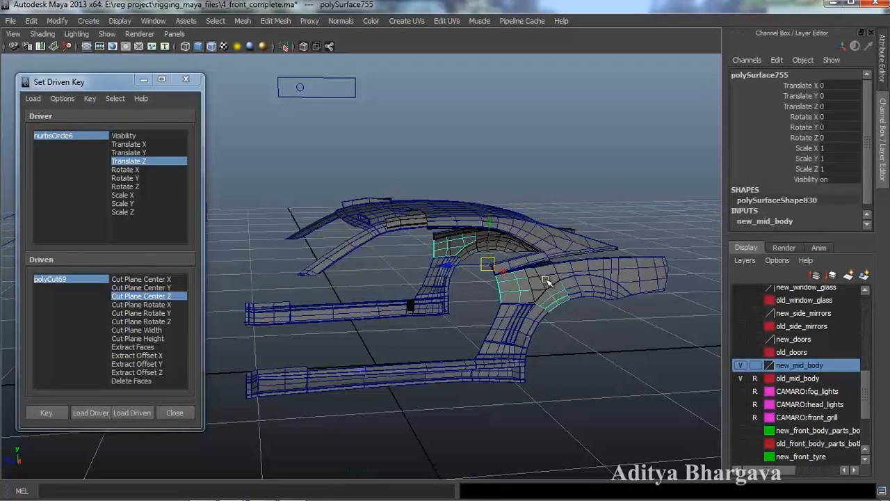
left_click_drag(533, 319, 491, 320, "alt")
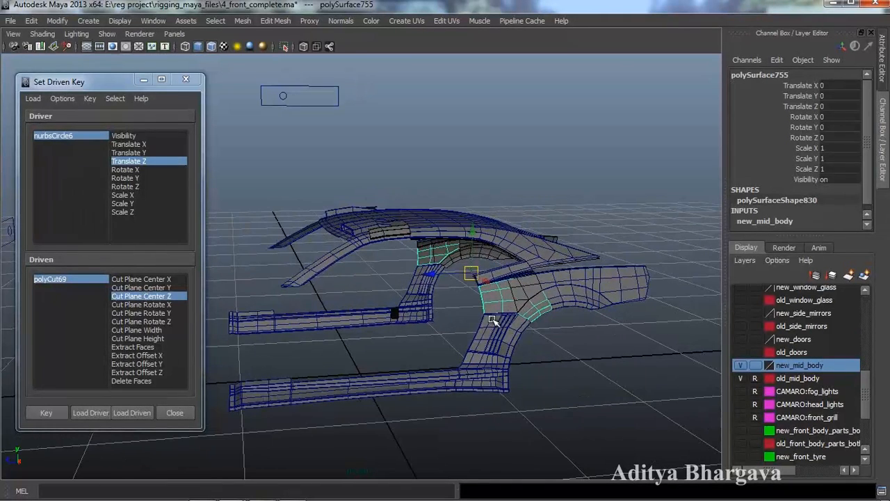
middle_click_drag(400, 318, 389, 312, "alt")
left_click_drag(384, 291, 431, 335, "alt")
left_click(142, 414)
- Scale polySurface755 to 0.92 in X and key its Scale X as driven by nurbsCircle6's Translate Z
key("r")
left_click_drag(482, 269, 456, 285)
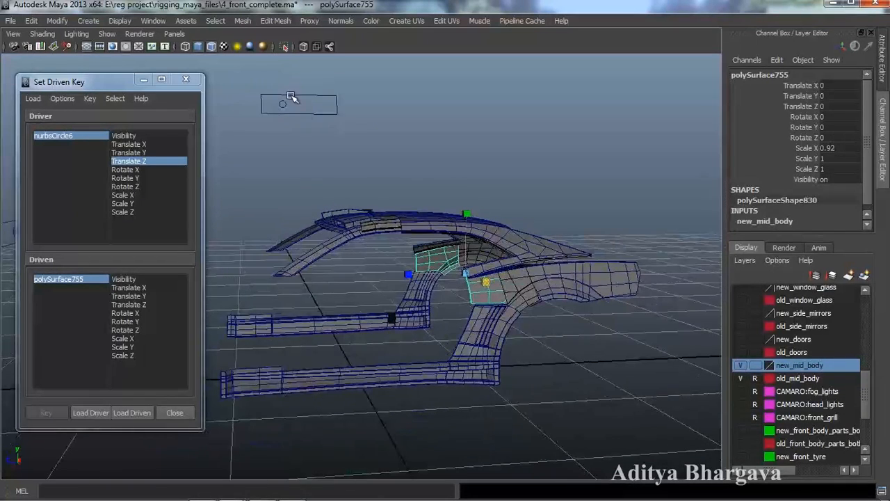
left_click(142, 337)
left_click(56, 413)
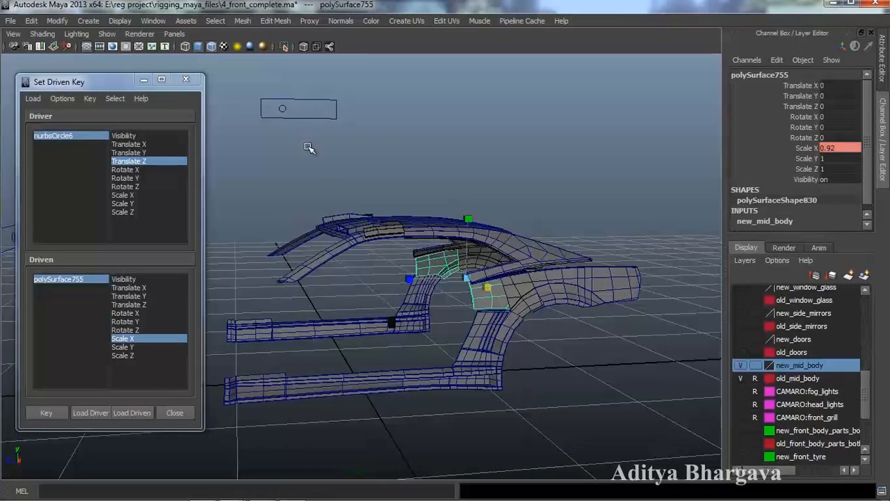
- Select nurbsCircle6 and key polySurface755's Scale X again with the slider at a Translate Z of -1.55
left_click(287, 104)
double_click(857, 105)
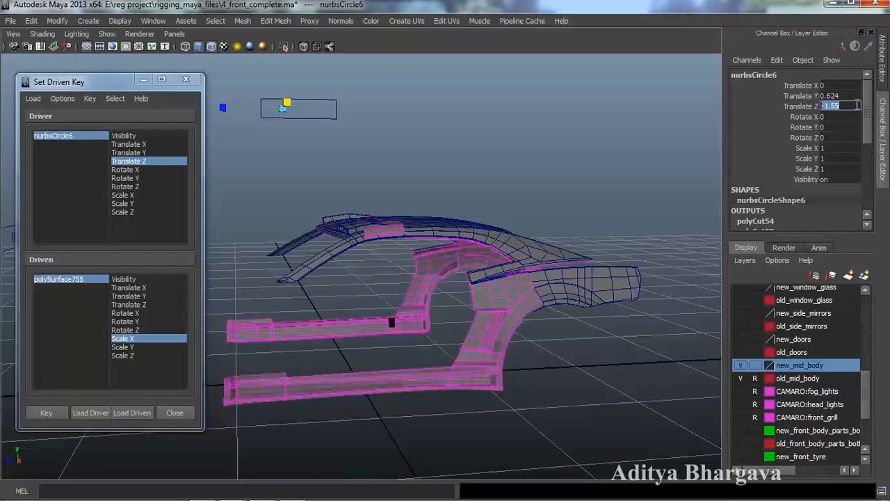
left_click_drag(592, 272, 614, 282, "alt")
left_click_drag(646, 250, 632, 250, "alt")
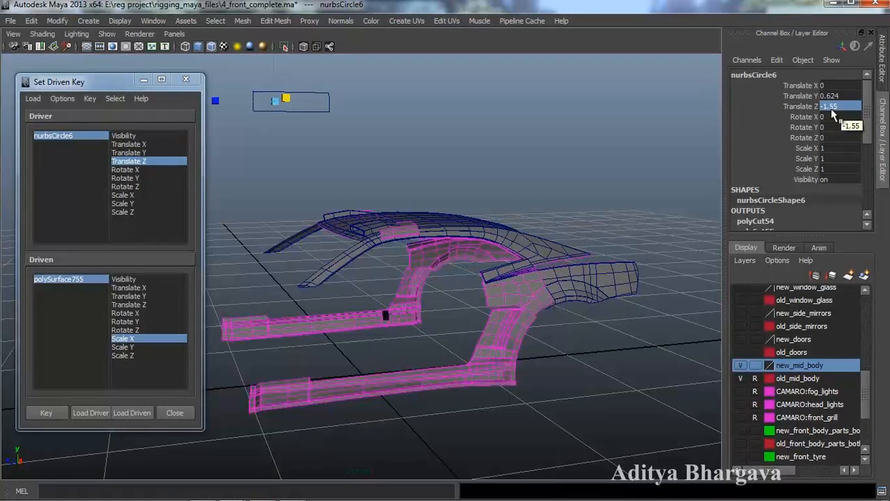
left_click_drag(622, 219, 610, 218, "alt")
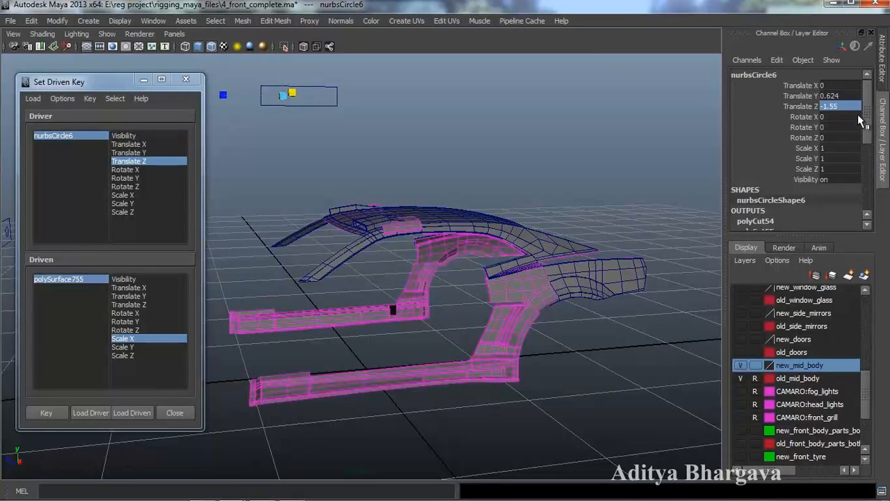
left_click_drag(629, 182, 606, 221, "alt")
key("w")
left_click_drag(527, 237, 530, 298, "alt")
left_click(46, 415)
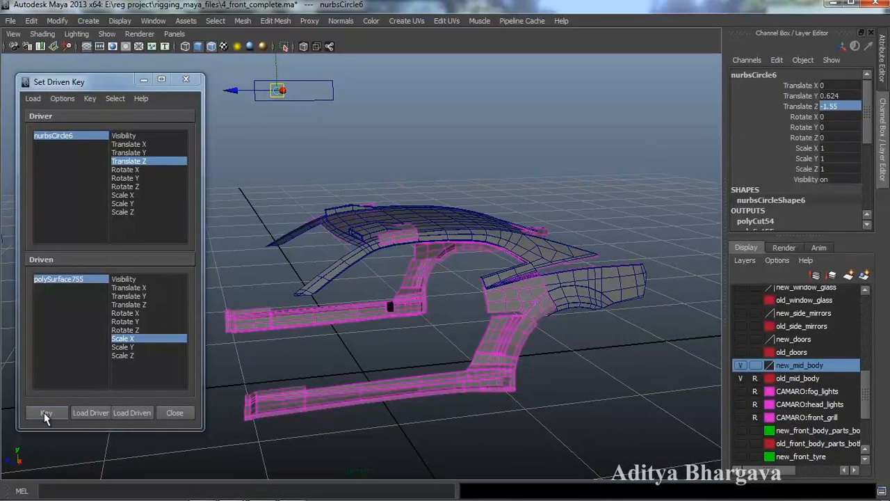
- Move nurbsCircle6 along its track to a Translate Z of -1.621
left_click_drag(497, 348, 487, 338, "alt")
left_click_drag(246, 105, 253, 106)
left_click(855, 106)
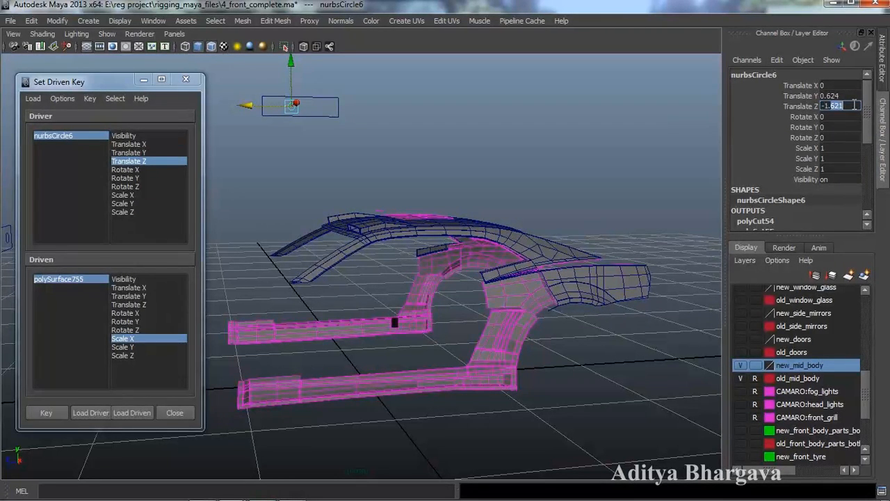
left_click_drag(577, 239, 603, 243, "alt")
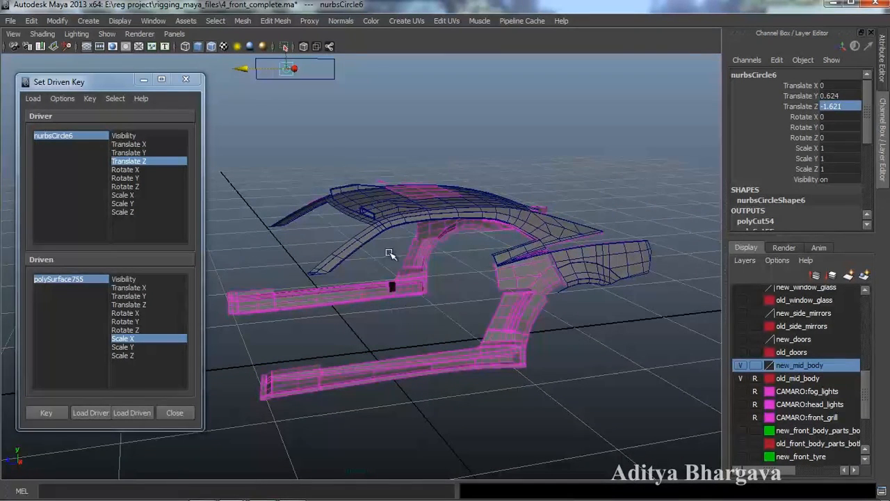
- Set polySurface755's Scale X to 1 and key it as driven by nurbsCircle6's Translate Z
left_click(70, 279)
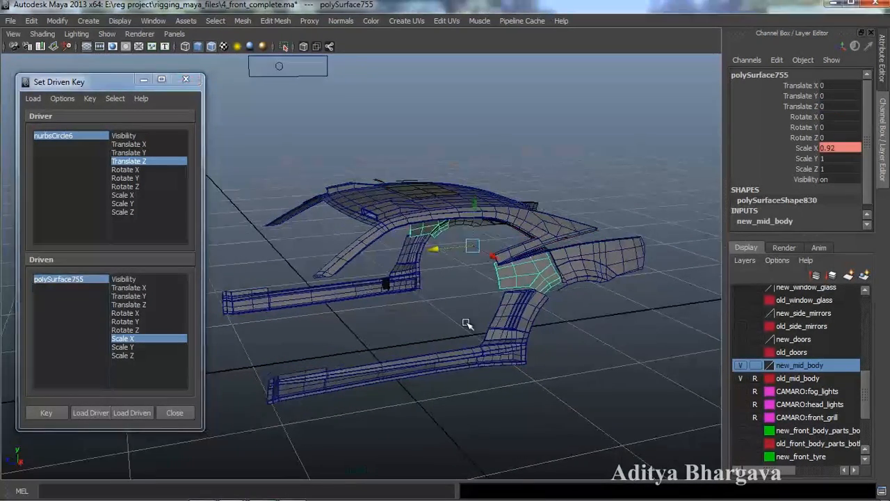
left_click_drag(514, 292, 503, 258, "alt")
double_click(846, 149)
type("1")
key("Return")
left_click_drag(666, 221, 480, 320, "alt")
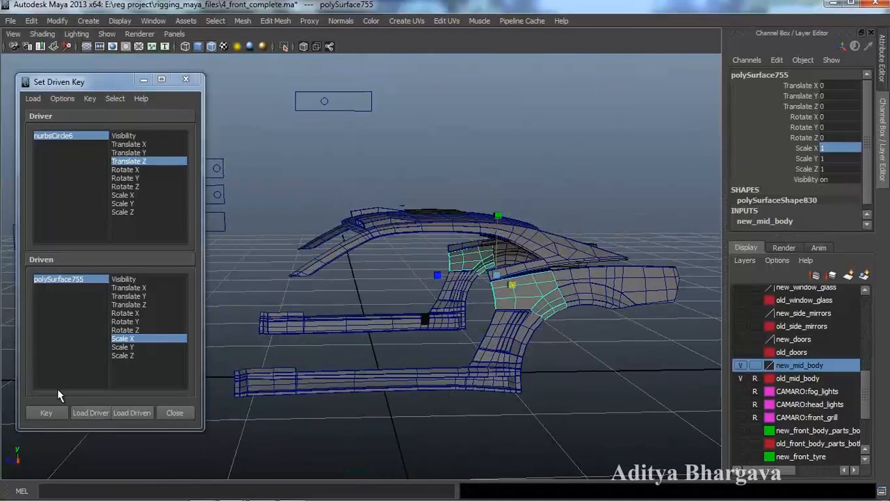
left_click(55, 410)
- Return nurbsCircle6 to a Translate Z of -1.55
left_click_drag(450, 307, 445, 329, "alt")
left_click(296, 98)
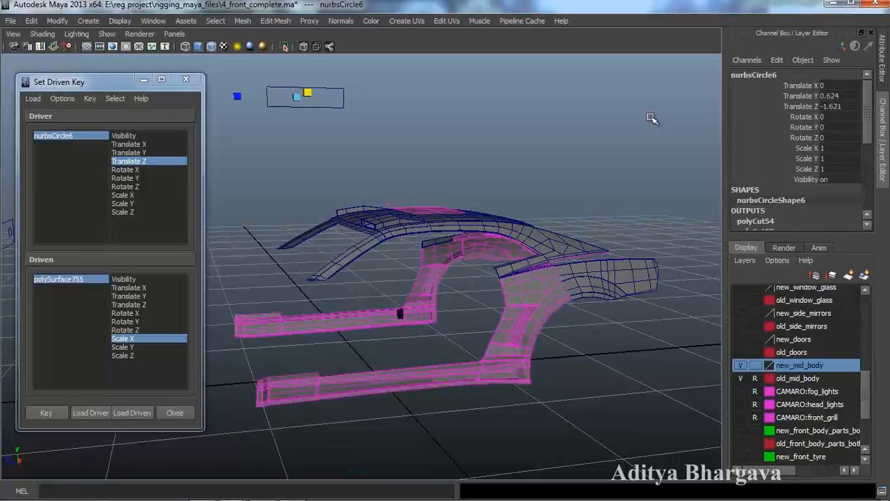
key("w")
left_click(838, 106)
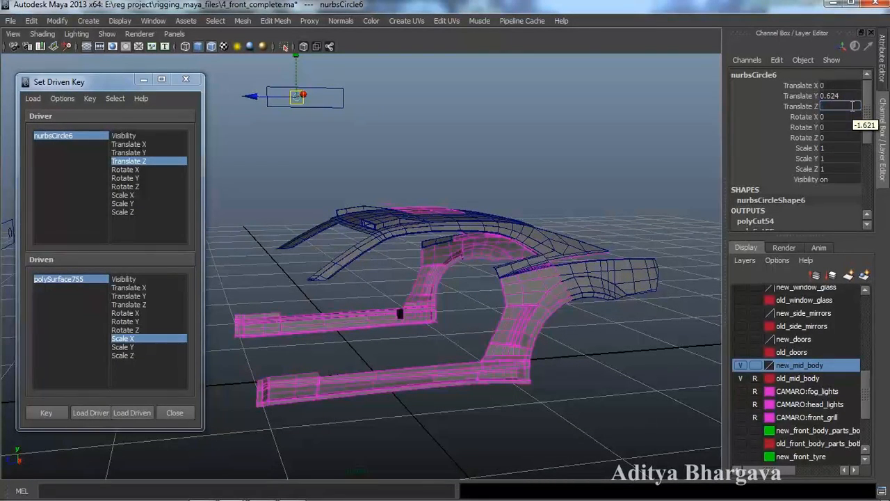
key("Return")
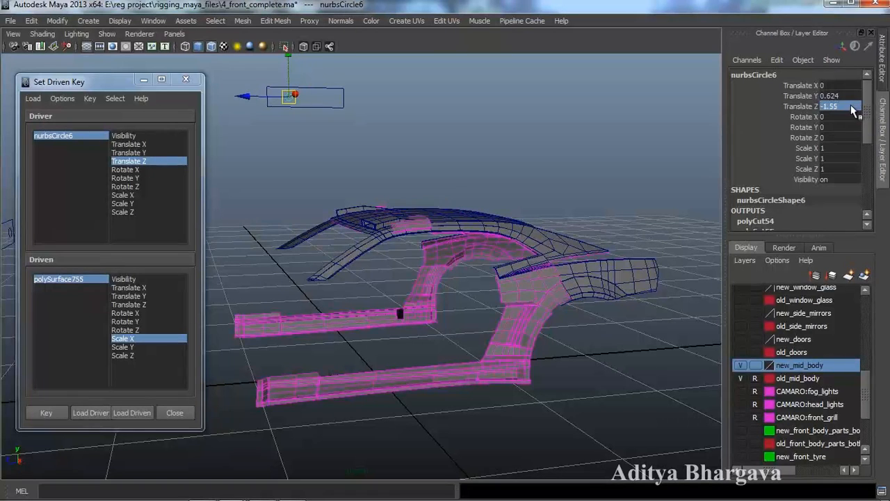
left_click_drag(463, 294, 470, 278, "alt")
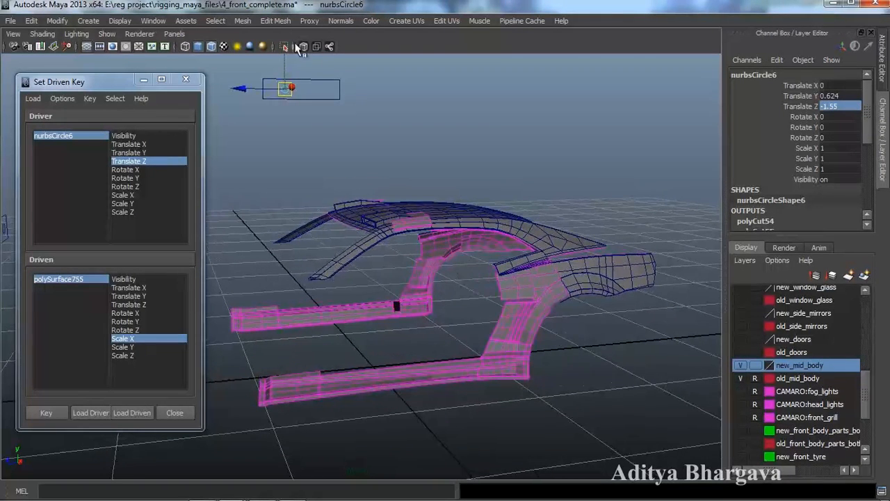
- Cut the polySurface755 panels with the Cut Faces Tool along a slanted line drawn below them
left_click(276, 21)
left_click(294, 116)
left_click_drag(424, 198, 415, 189, "alt")
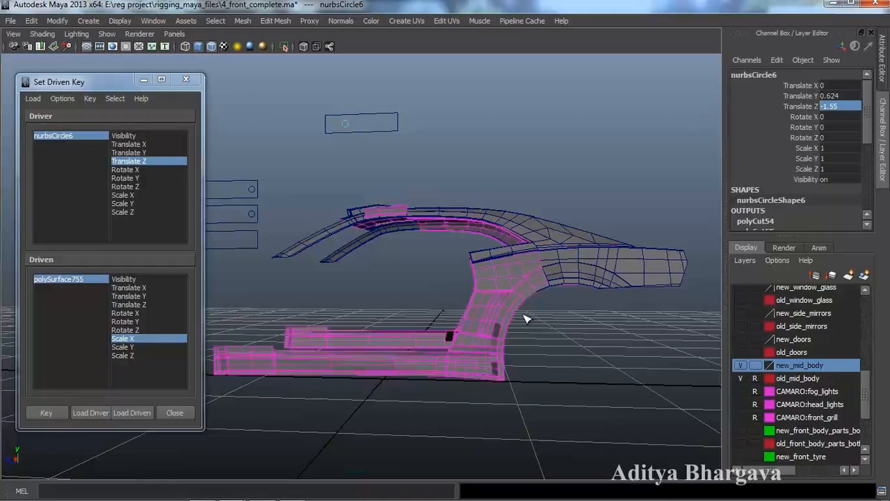
left_click(518, 298)
left_click_drag(536, 307, 405, 356)
- Enable Delete Faces on the panels' new polyCut70 node and load that node as the driven object
key("ctrl+a")
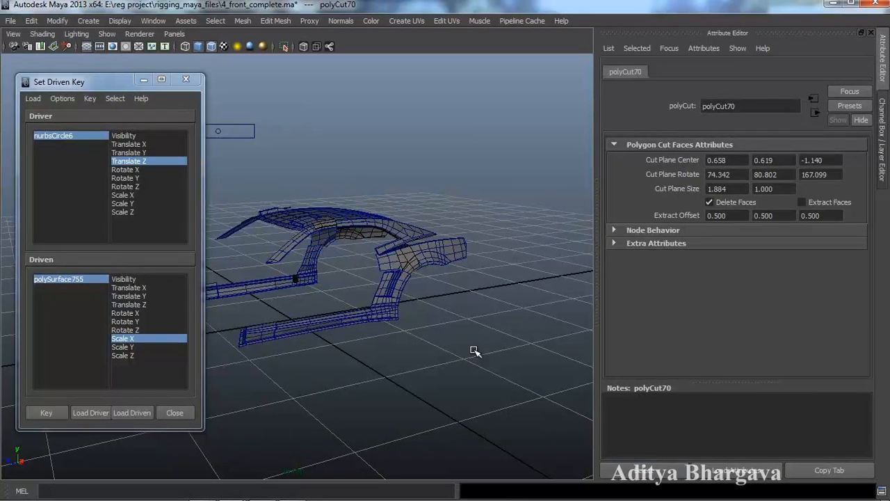
key("ctrl+a")
left_click_drag(487, 359, 71, 457, "alt")
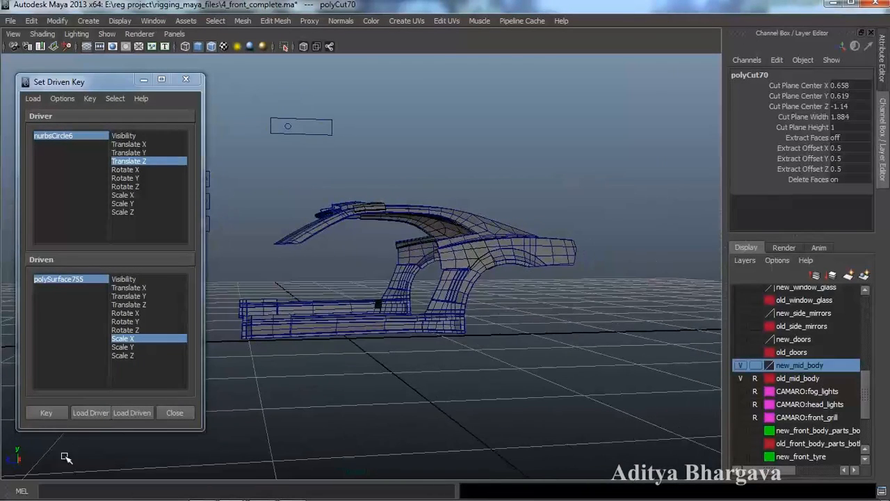
left_click(132, 418)
scroll(395, 366, "up", 2)
left_click_drag(395, 366, 365, 373, "alt")
- Key polyCut70's Cut Plane Center Y at 0.619 as driven by nurbsCircle6's Translate Z
left_click(146, 287)
left_click(46, 413)
left_click_drag(292, 229, 268, 115, "alt")
left_click(246, 98)
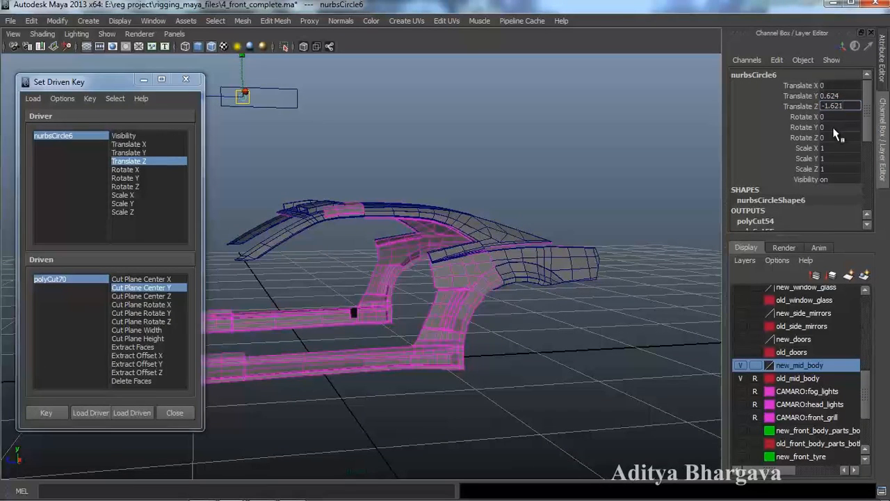
middle_click_drag(550, 265, 564, 265)
left_click(66, 279)
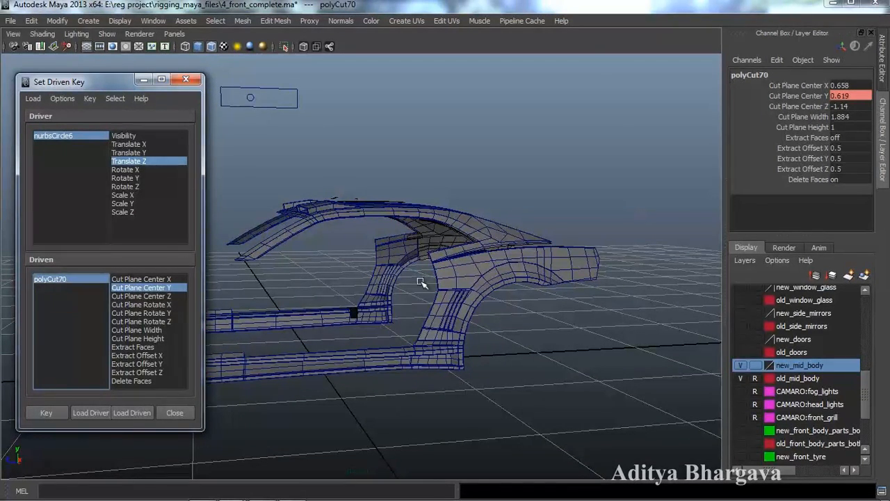
key("ctrl+z")
key("ctrl+z")
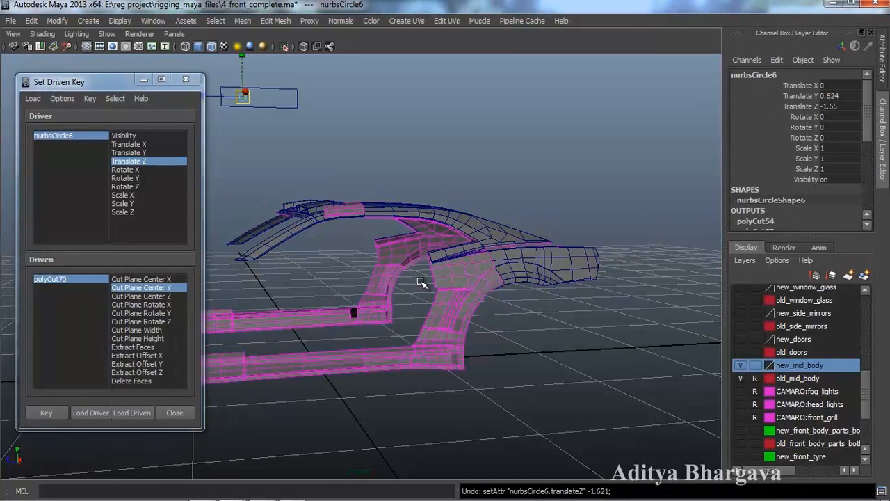
- Set polyCut70's Cut Plane Center Y to 1.719 and key it as driven by nurbsCircle6's Translate Z
left_click(99, 282)
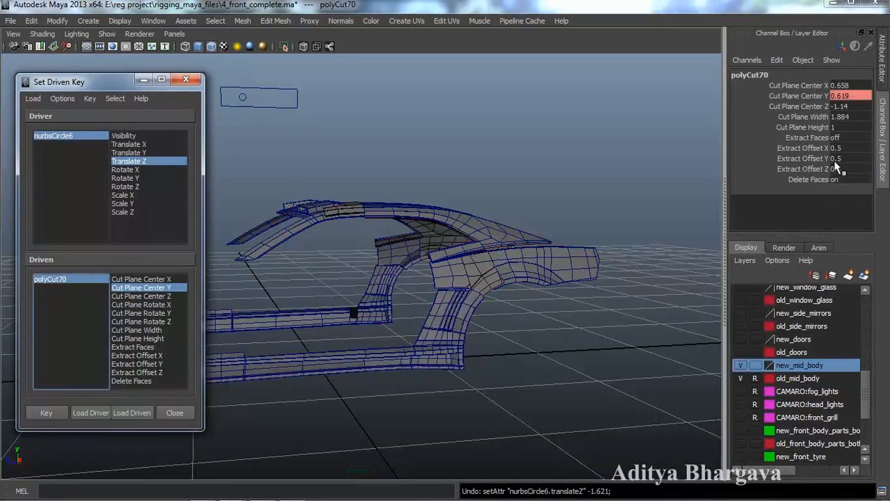
left_click(804, 96)
middle_click_drag(561, 199, 580, 200)
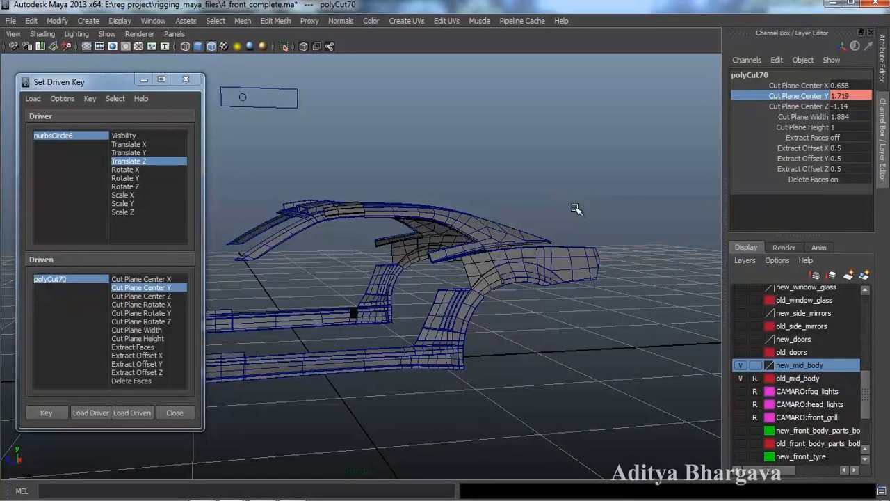
left_click_drag(559, 308, 556, 316, "alt")
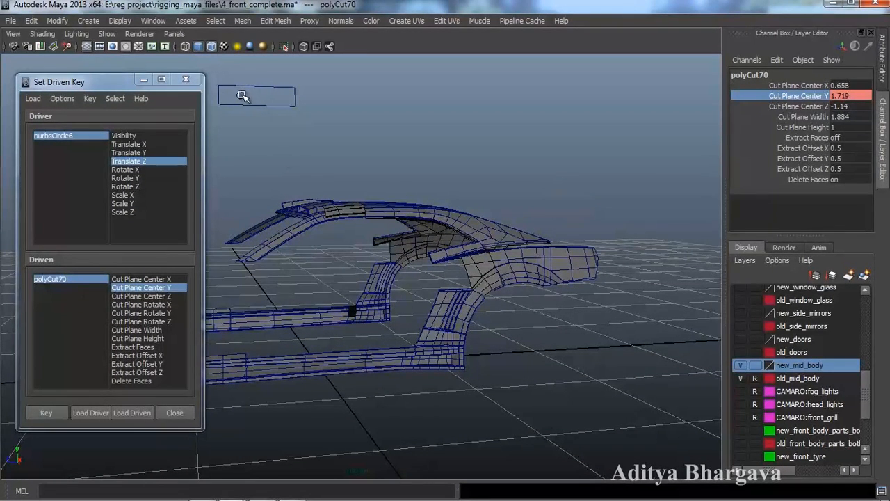
left_click(42, 411)
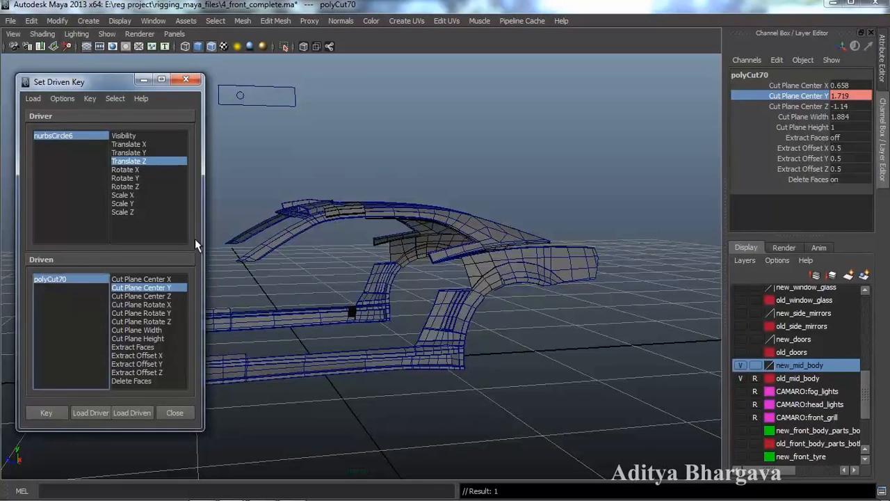
- Set nurbsCircle6's Translate Z to -1.621
left_click(241, 91)
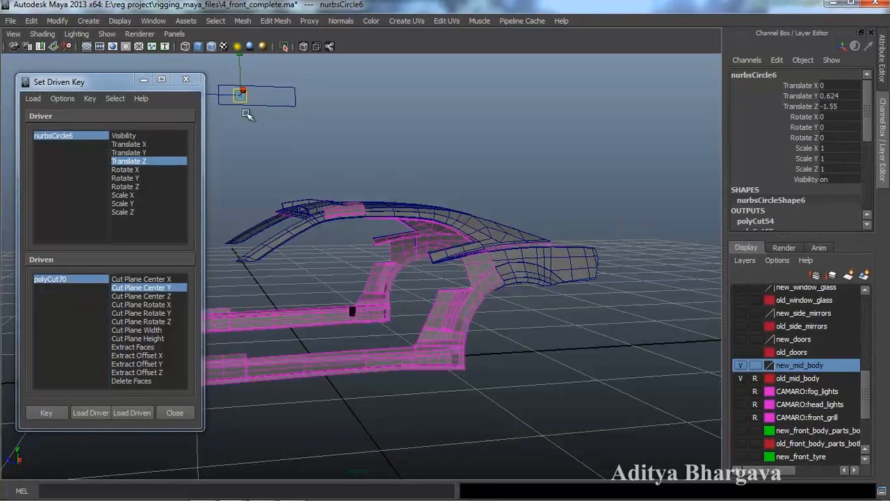
left_click(842, 106)
type("-1.621")
key("Return")
- Set polyCut70's Cut Plane Center Y to -3.481 and key it as driven by nurbsCircle6's Translate Z
left_click(87, 280)
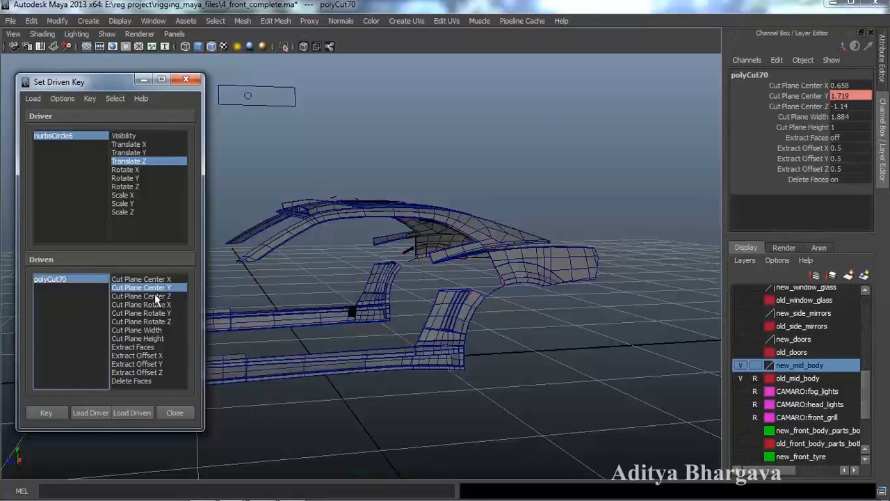
left_click(818, 95)
middle_click_drag(702, 143, 640, 158)
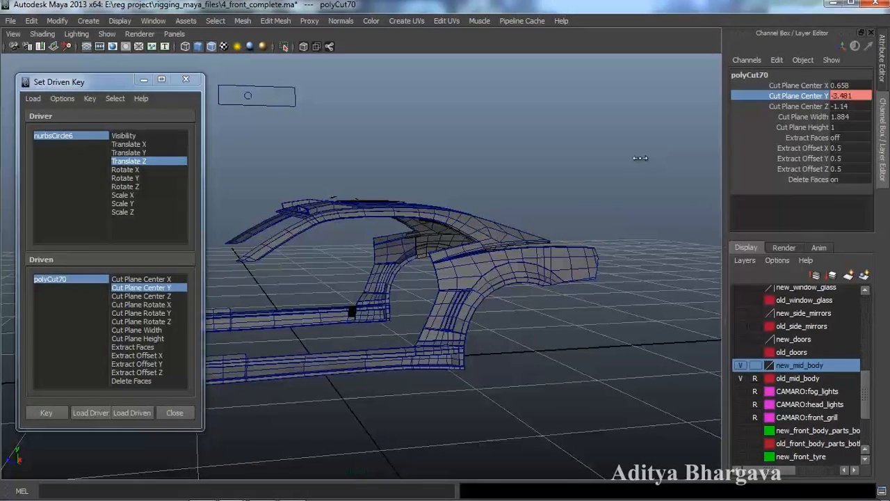
left_click(64, 411)
left_click_drag(383, 302, 518, 263, "alt")
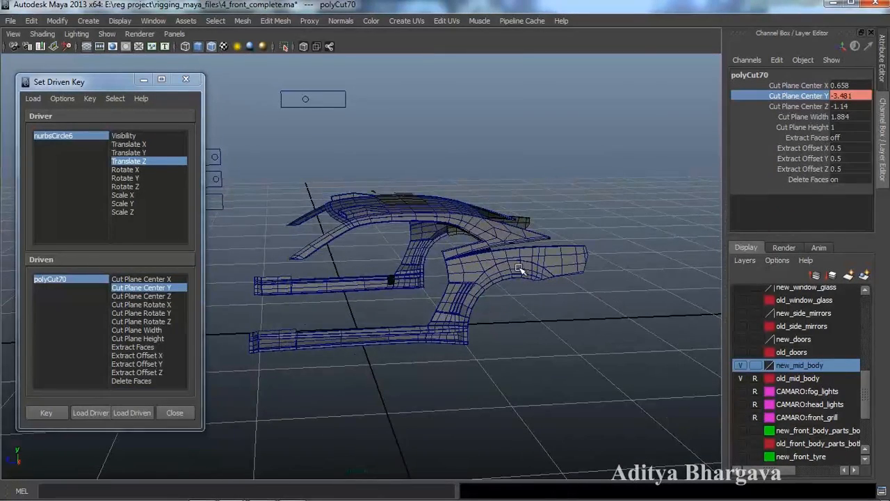
- Nudge the nurbsCircle6 slider slightly along Z
left_click(513, 268)
left_click_drag(533, 294, 517, 314, "alt")
left_click(275, 149)
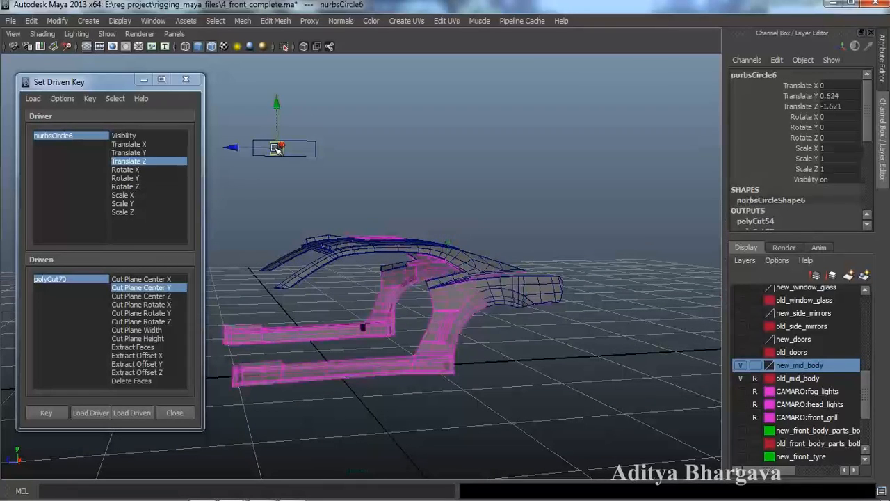
left_click_drag(237, 148, 240, 150)
- Cut polySurface756, the quarter panel section above the rear wheel arch, with the Cut Faces Tool
left_click_drag(305, 254, 308, 289, "alt")
scroll(306, 261, "up", 2)
left_click(541, 306)
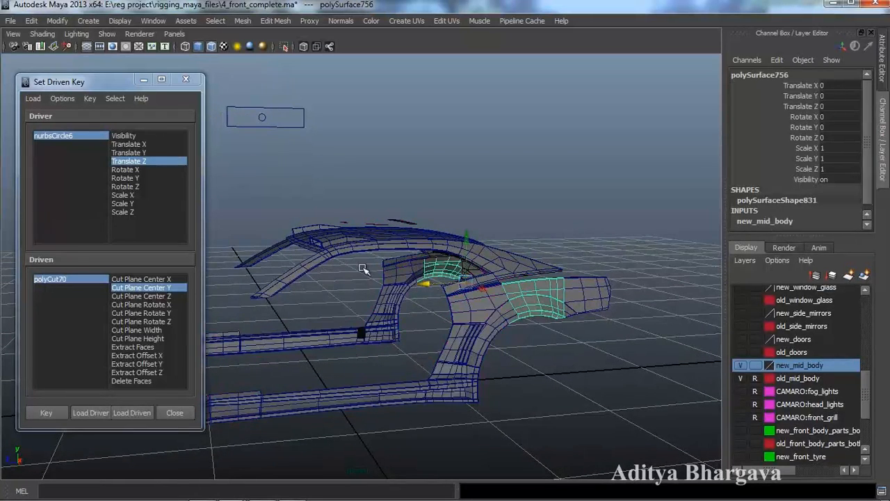
left_click(281, 21)
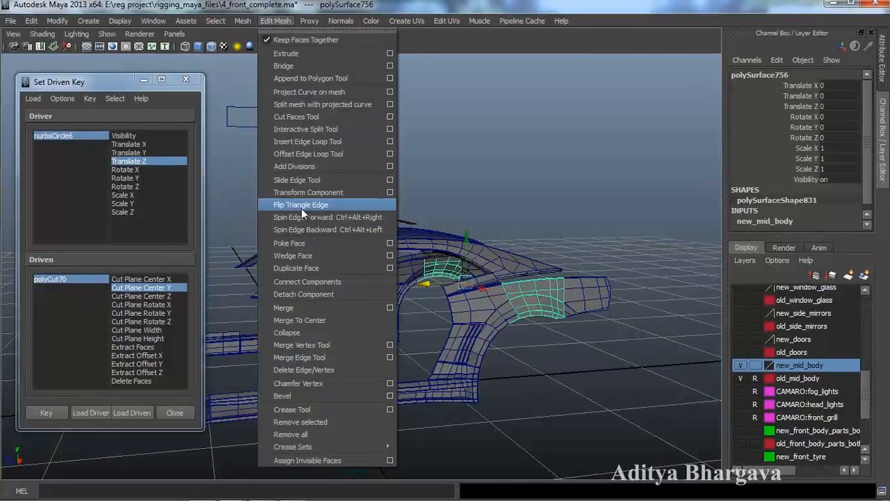
left_click(296, 117)
left_click_drag(480, 248, 464, 299, "alt")
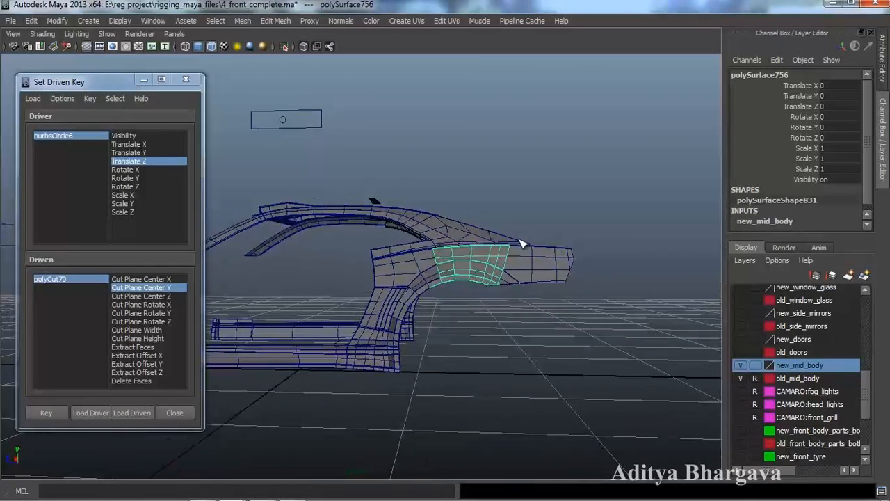
left_click_drag(522, 240, 531, 240)
- Turn on Delete Faces for the polyCut71 cut and select its node
left_click_drag(526, 274, 545, 298, "alt")
key("w")
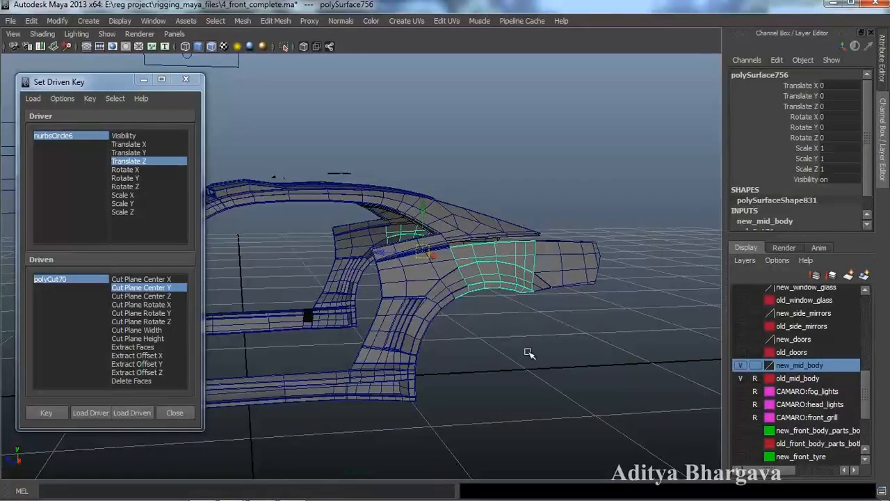
left_click_drag(478, 384, 505, 363, "alt")
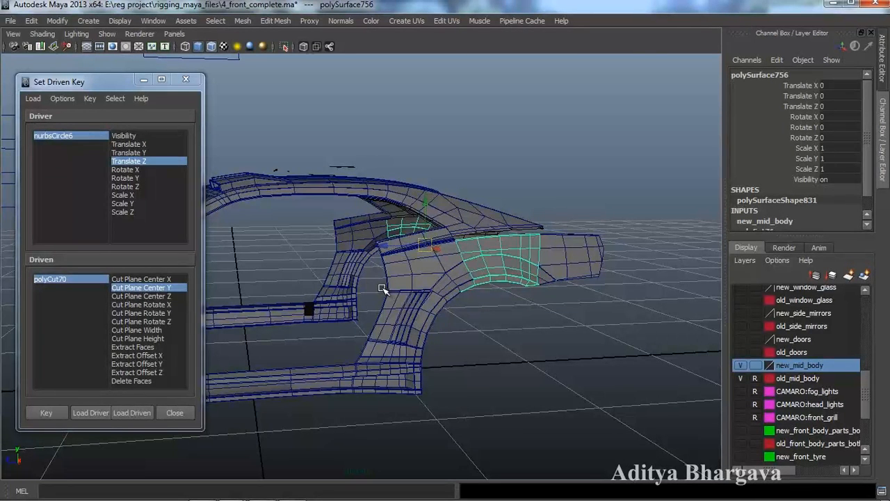
left_click_drag(383, 289, 491, 350, "alt")
right_click_drag(492, 350, 467, 331, "alt")
left_click_drag(467, 331, 469, 335, "alt")
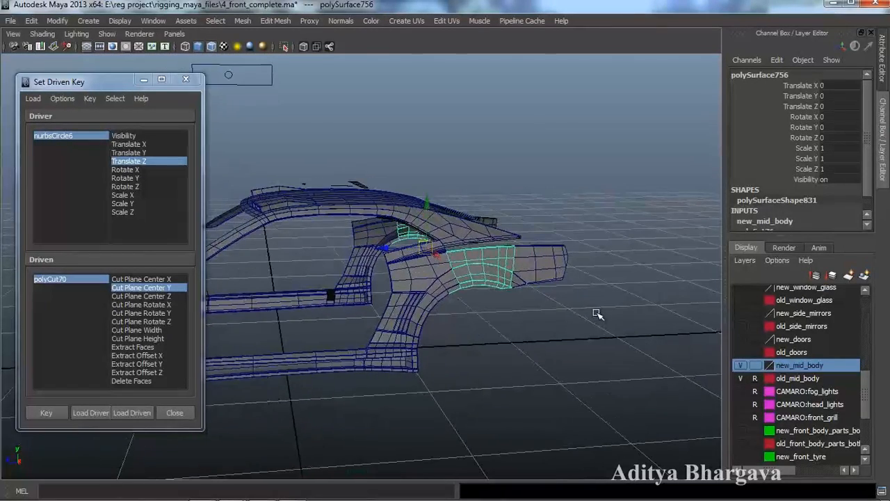
key("ctrl+a")
left_click(731, 202)
left_click_drag(511, 291, 506, 294, "alt")
left_click(648, 473)
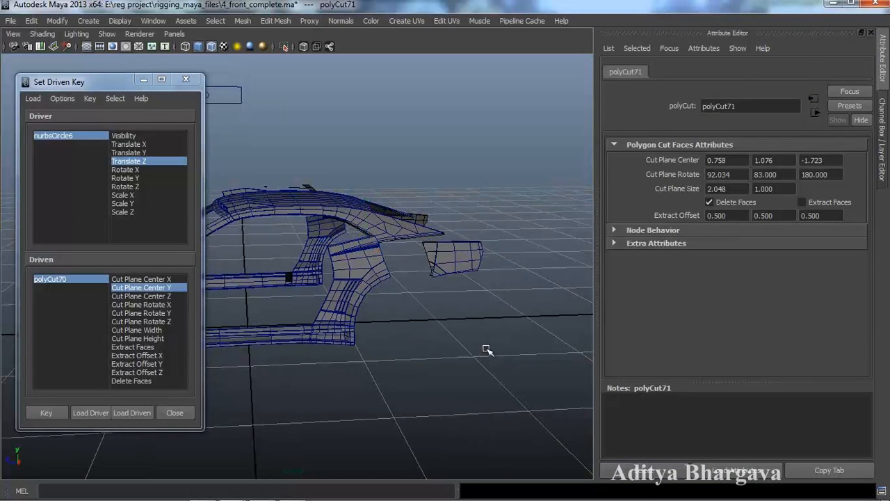
- Load polyCut71 as driven and key its Cut Plane Center Y at 1.076 against nurbsCircle6's Translate Z
left_click_drag(542, 396, 485, 361, "alt")
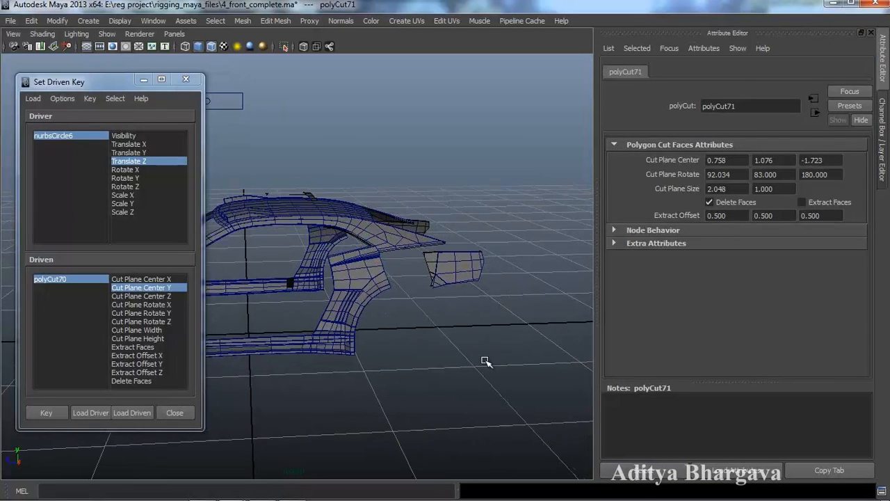
left_click(141, 414)
left_click_drag(389, 348, 450, 331, "alt")
left_click(165, 288)
key("ctrl+a")
middle_click_drag(451, 332, 434, 314, "alt")
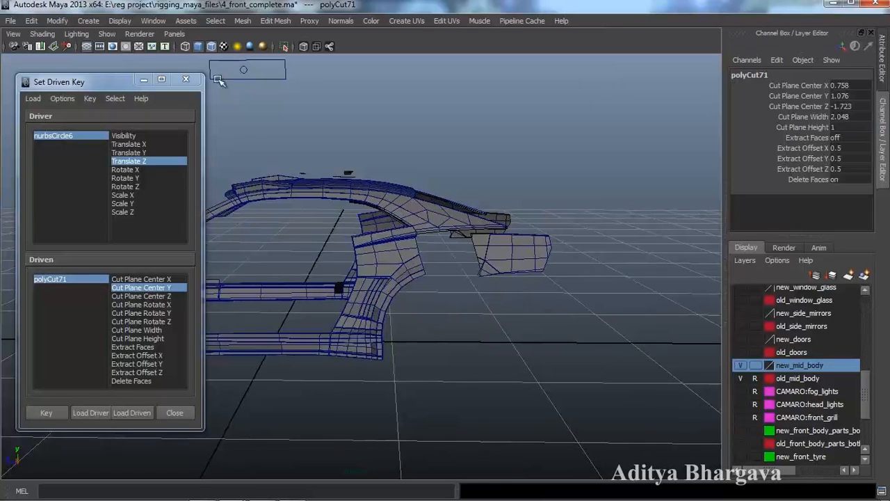
left_click(62, 410)
- Move the nurbsCircle6 slider to a Translate Z of -1.793
left_click_drag(369, 313, 391, 317, "alt")
left_click(238, 80)
left_click_drag(209, 79, 222, 80)
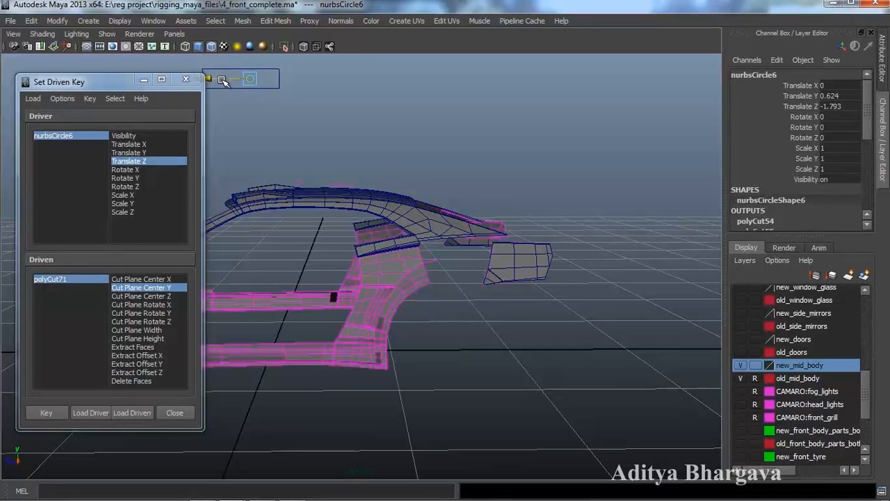
- Set polyCut71's Cut Plane Center Y to -1.124 and key it as driven by nurbsCircle6's Translate Z
left_click(82, 283)
left_click(806, 98)
middle_click_drag(673, 193, 651, 207)
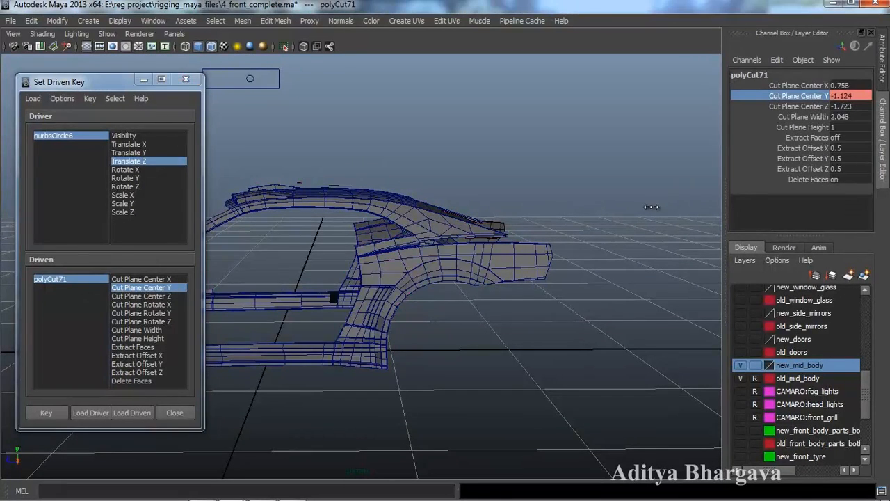
left_click_drag(284, 366, 310, 369, "alt")
left_click(59, 415)
left_click_drag(391, 295, 446, 302, "alt")
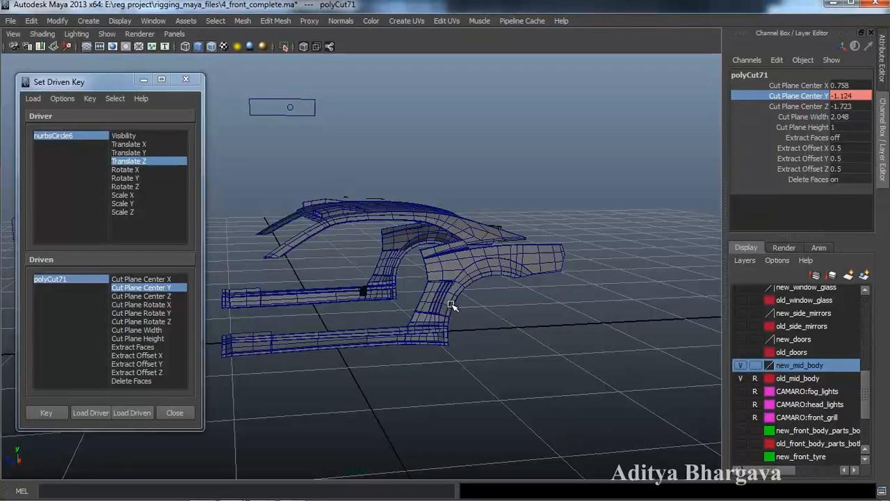
- Move the nurbsCircle6 slider to a Translate Z of -1.804
left_click(533, 270)
left_click_drag(503, 317, 508, 315, "alt")
middle_click_drag(513, 327, 501, 347, "alt")
left_click_drag(501, 348, 471, 351, "alt")
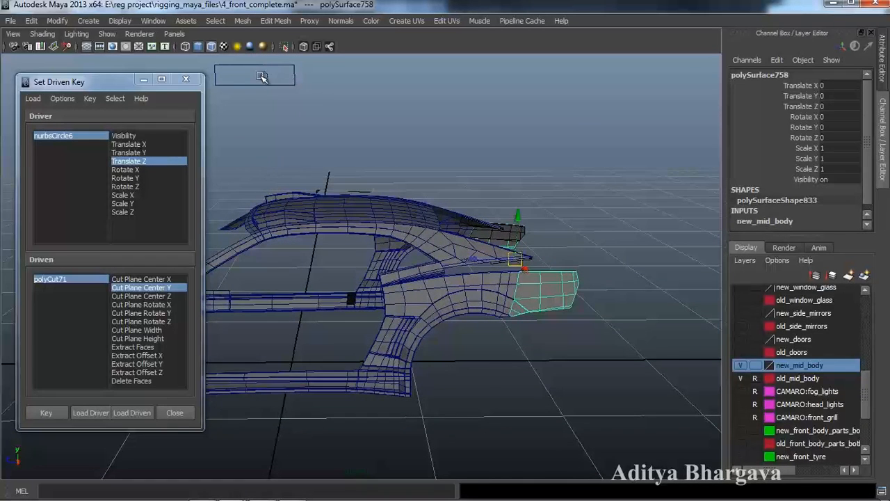
left_click(262, 76)
left_click_drag(221, 78, 223, 78)
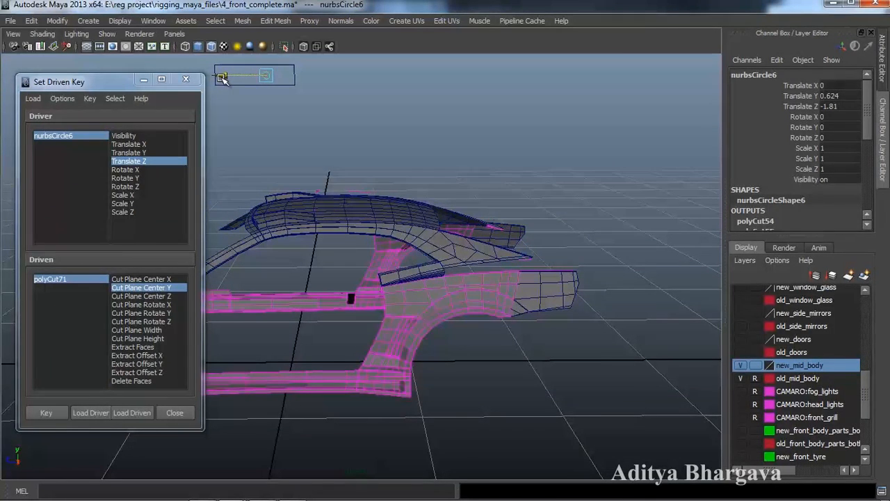
left_click_drag(223, 78, 221, 78)
- Load the rear end piece polySurface758 as the driven object and scale it to 0.904 in X
left_click_drag(264, 150, 286, 170, "alt")
scroll(271, 153, "down", 1)
left_click(496, 291)
left_click_drag(495, 291, 407, 358, "alt")
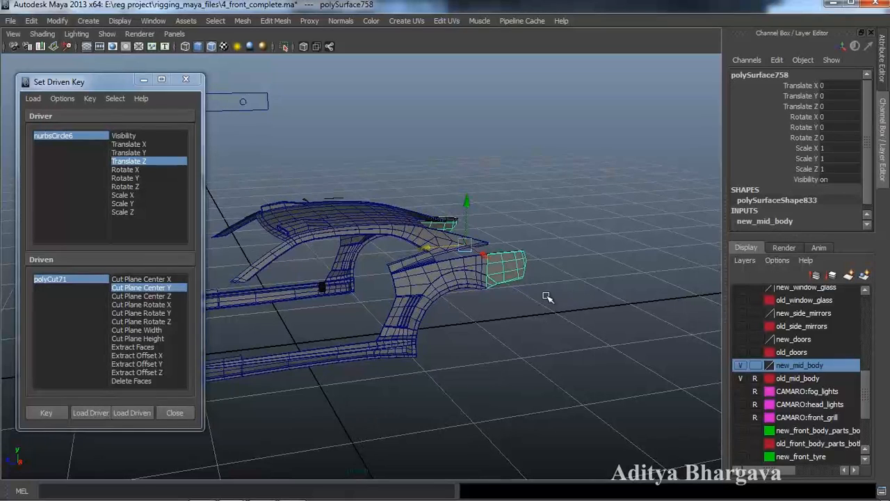
left_click_drag(532, 300, 525, 229, "alt")
left_click(132, 412)
key("r")
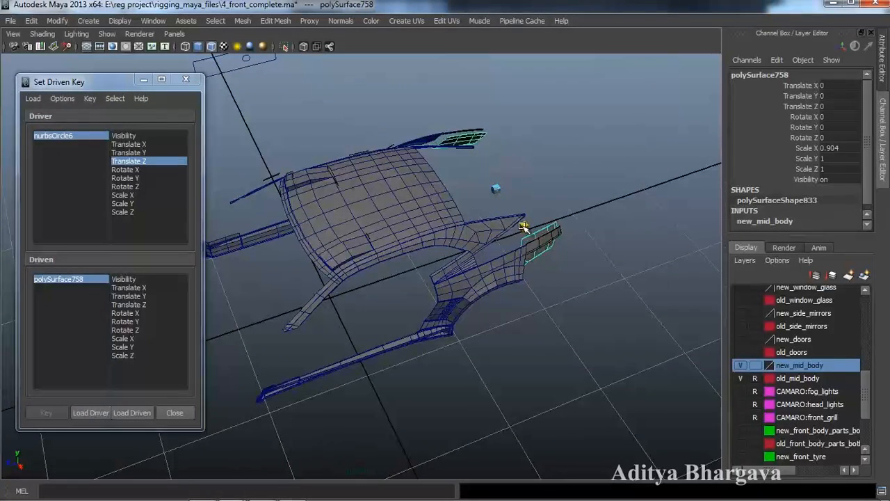
left_click_drag(529, 284, 499, 341, "alt")
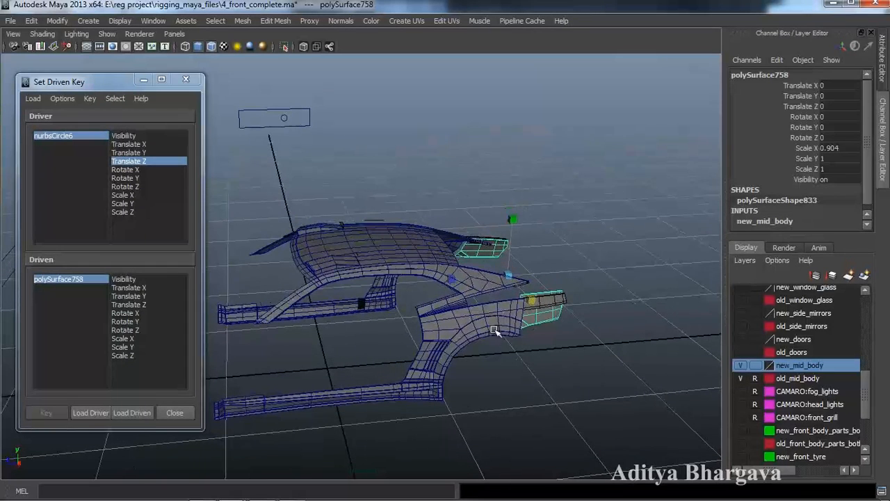
- Set nurbsCircle6's Translate Z to -1.8 and key polySurface758's Scale X as driven by it
left_click(290, 130)
left_click(139, 339)
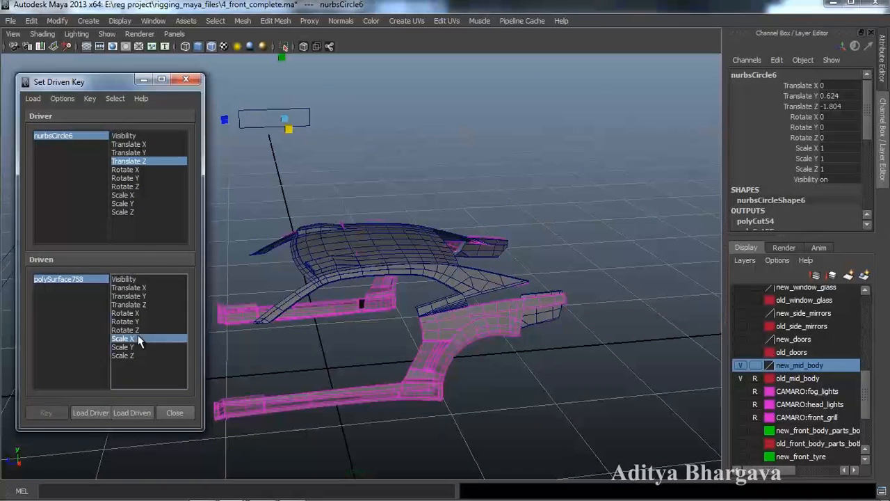
left_click(857, 105)
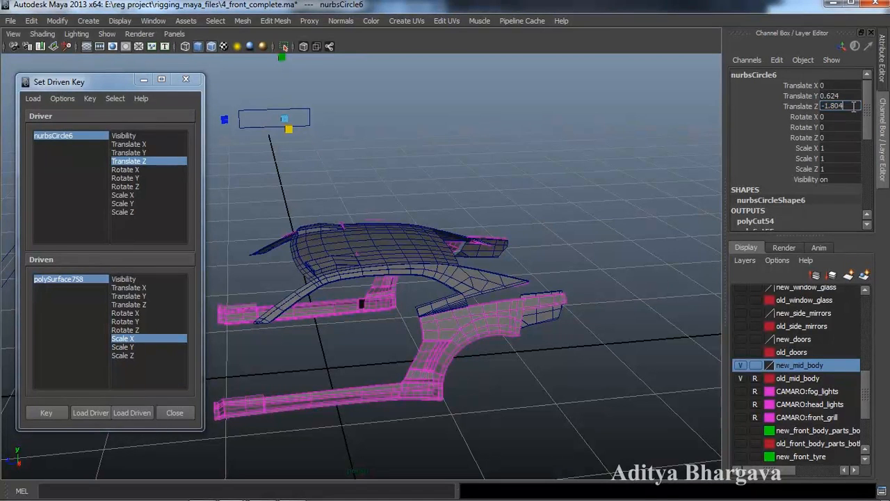
key("Return")
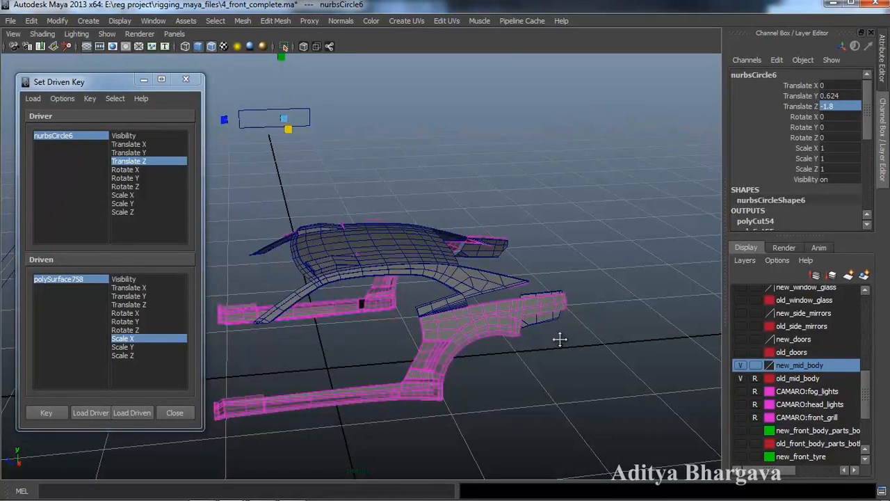
left_click_drag(581, 343, 576, 336, "alt")
left_click(46, 412)
mouse_move(446, 352)
left_mouse_down("alt")
mouse_move(453, 347)
mouse_move(449, 356)
left_mouse_up("alt")
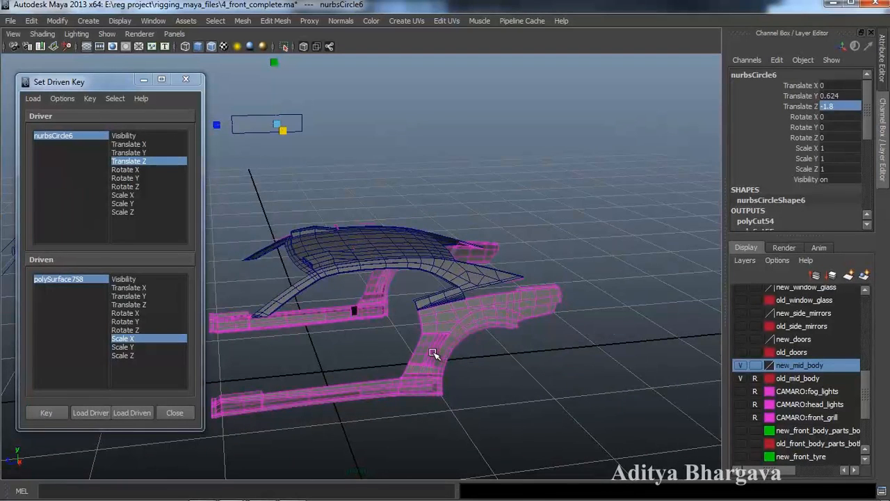
- Move the nurbsCircle6 slider to a Translate Z of -1.968
left_click(313, 182)
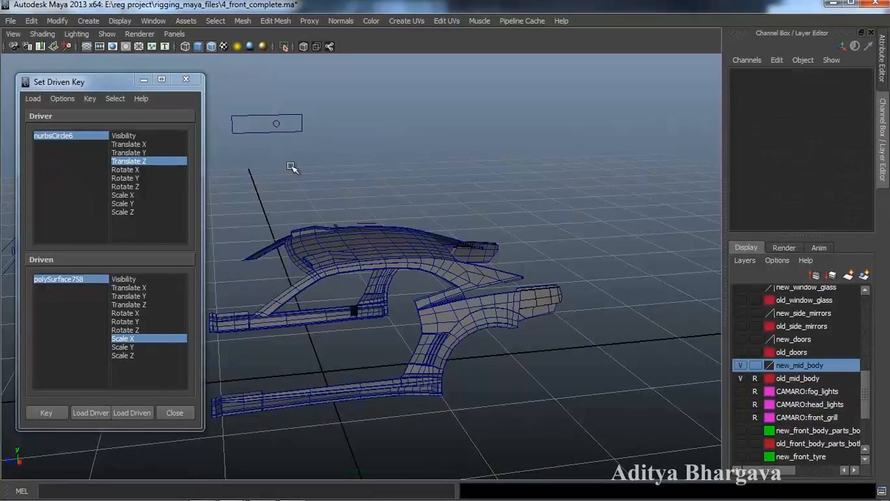
left_click(277, 127)
left_click_drag(500, 285, 491, 292, "alt")
key("w")
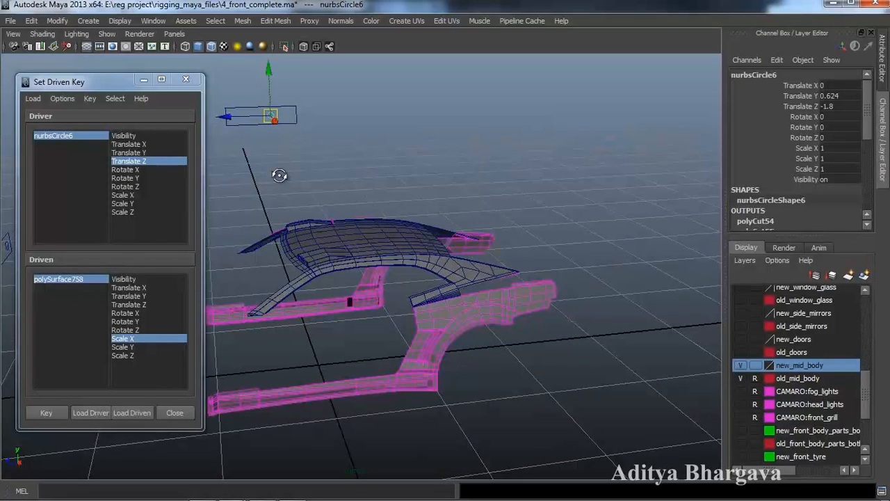
left_click_drag(279, 175, 261, 172, "alt")
left_click_drag(232, 117, 251, 118)
left_click_drag(279, 275, 299, 276, "alt")
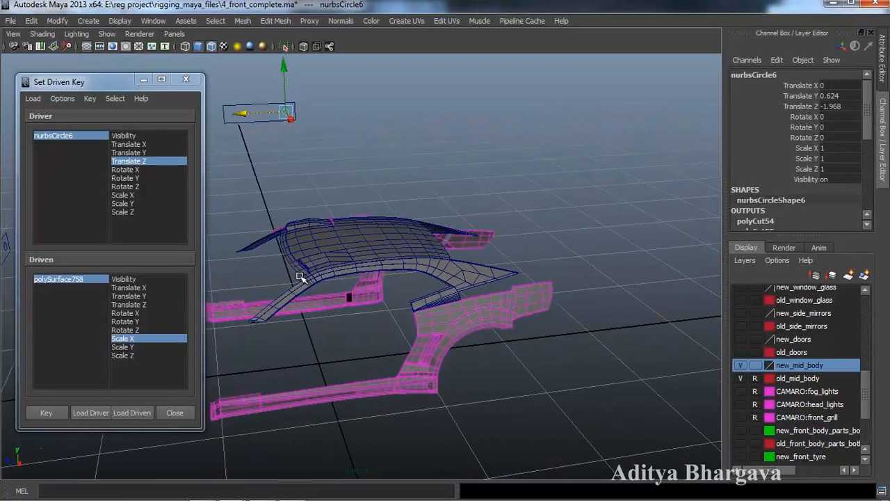
- Set polySurface758's Scale X to 1 and key it as driven by nurbsCircle6's Translate Z
left_click(66, 282)
double_click(848, 146)
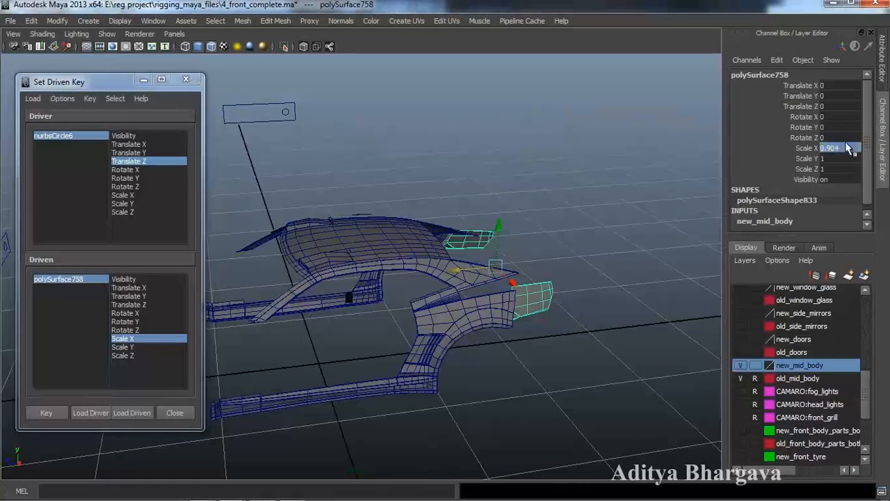
type("1")
key("Return")
left_click(46, 413)
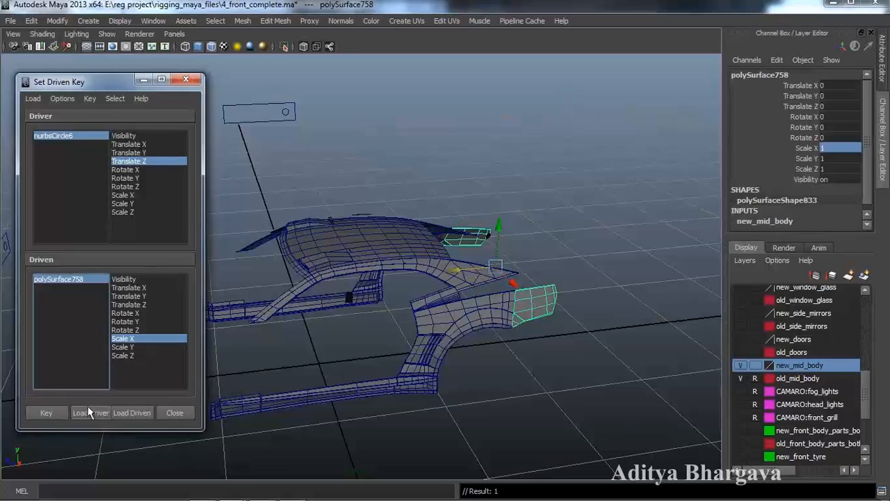
- Set nurbsCircle6's Translate Z back to -1.8
left_click(284, 112)
left_click(846, 106)
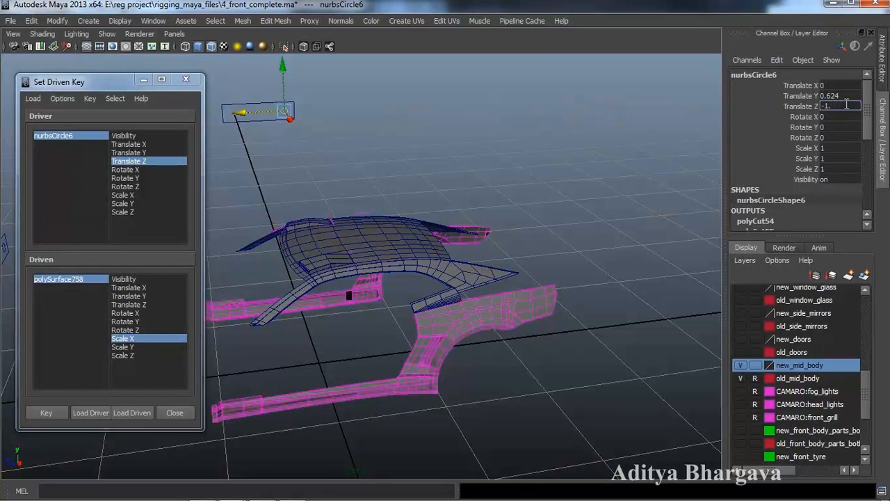
type("-1.8")
key("Return")
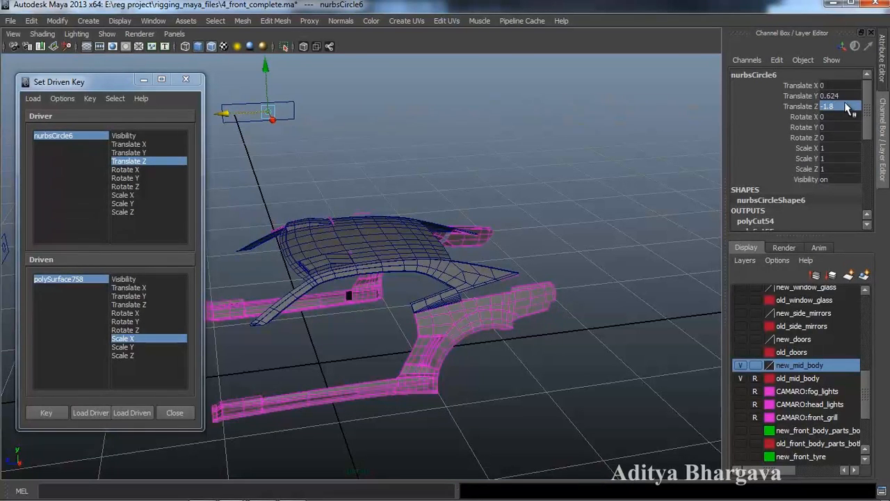
- Cut the rear end piece polySurface758 with the Cut Faces Tool
left_click_drag(591, 302, 526, 351, "alt")
left_click(522, 287)
left_click(275, 21)
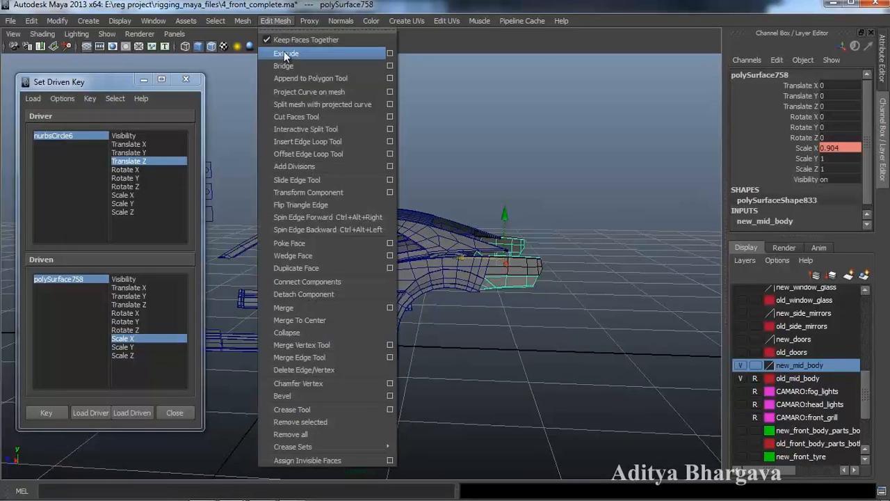
left_click(302, 122)
left_click_drag(452, 278, 478, 290, "alt")
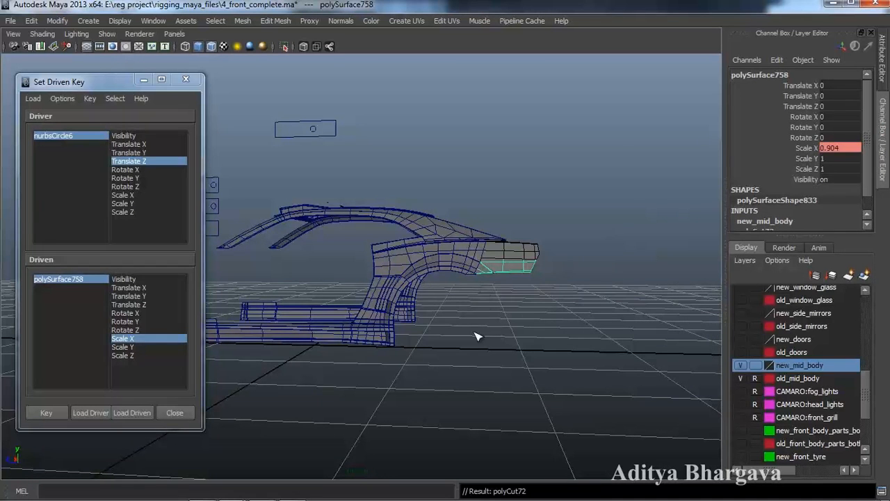
- Turn on Delete Faces for the polyCut72 cut, select its node and show its channels
left_click_drag(477, 337, 491, 350, "alt")
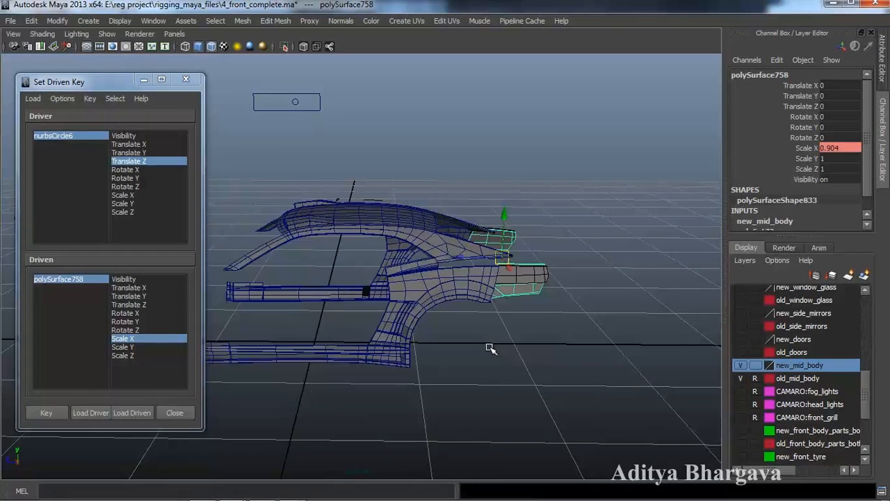
key("ctrl+a")
left_click_drag(531, 259, 416, 317, "alt")
scroll(416, 317, "up", 3)
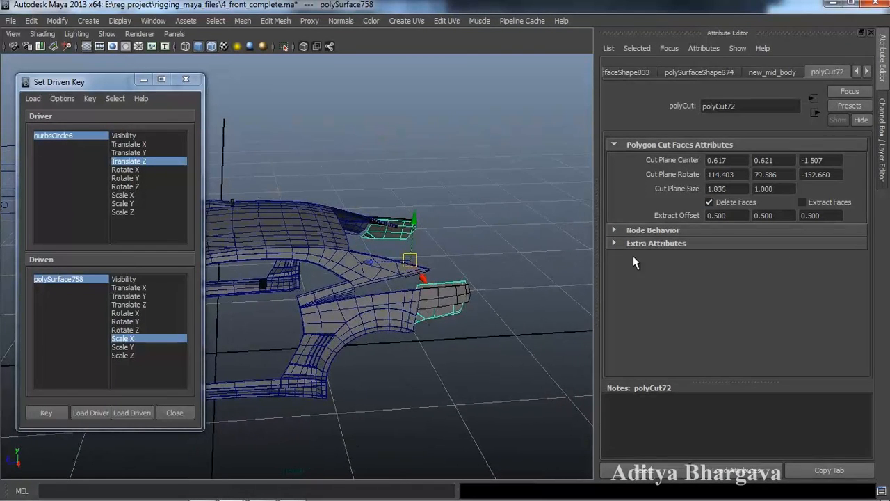
left_click(654, 471)
left_click_drag(427, 363, 322, 357, "alt")
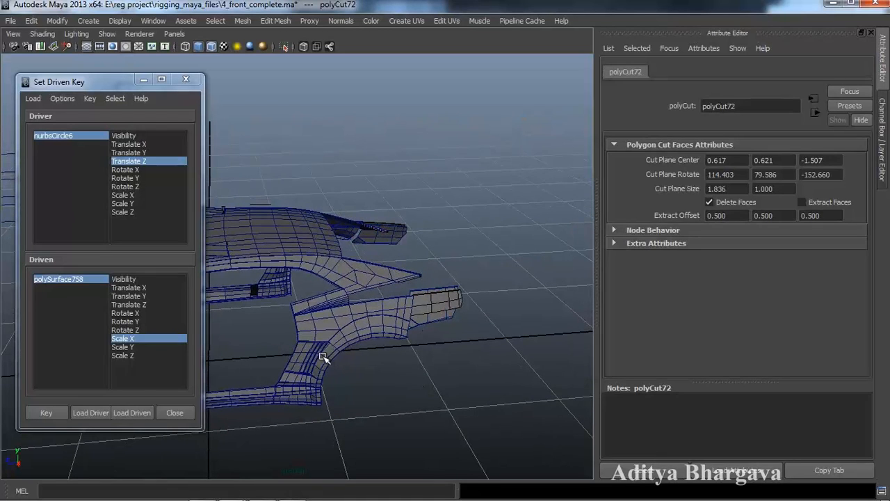
key("ctrl+a")
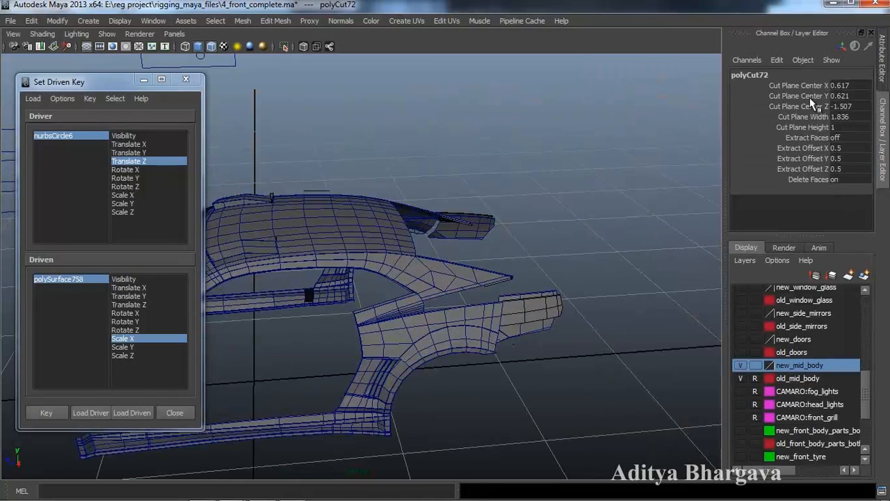
- Raise polyCut72's Cut Plane Center Y to 1.921, load it as driven, and key that attribute to nurbsCircle6's Translate Z
left_click(809, 97)
middle_click_drag(599, 215, 612, 220)
left_click_drag(617, 221, 525, 260, "alt")
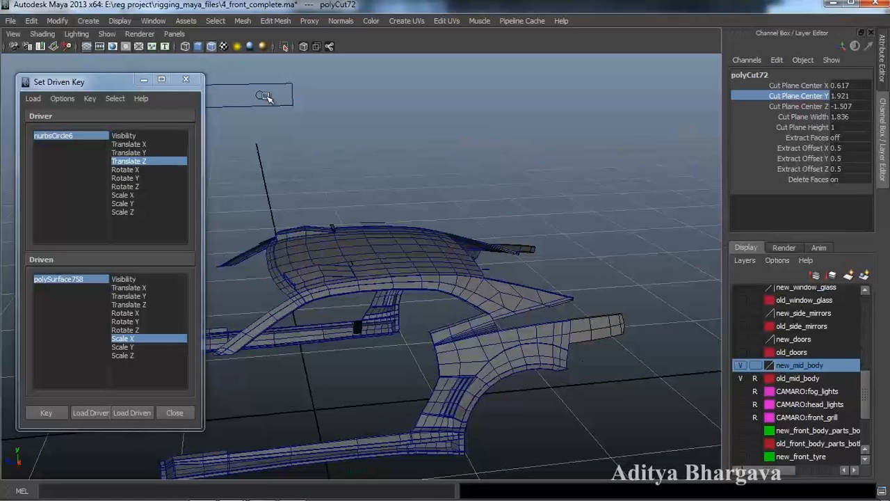
left_click(132, 413)
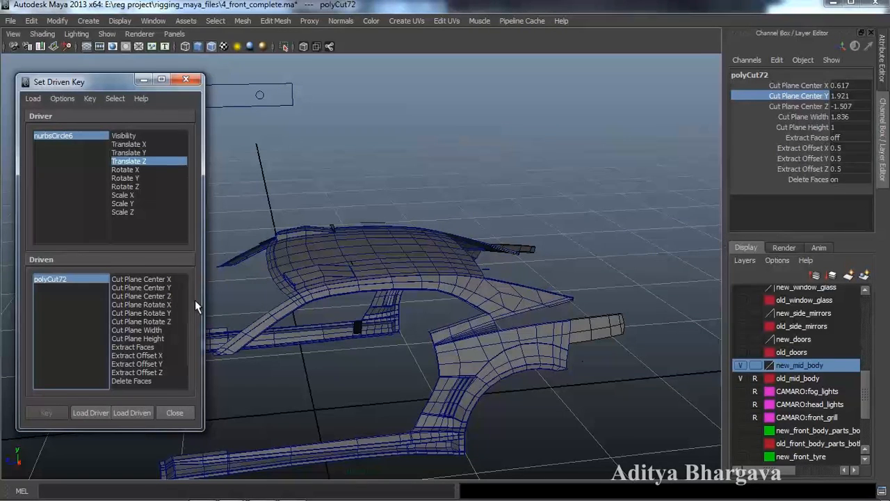
left_click(170, 288)
left_click(47, 414)
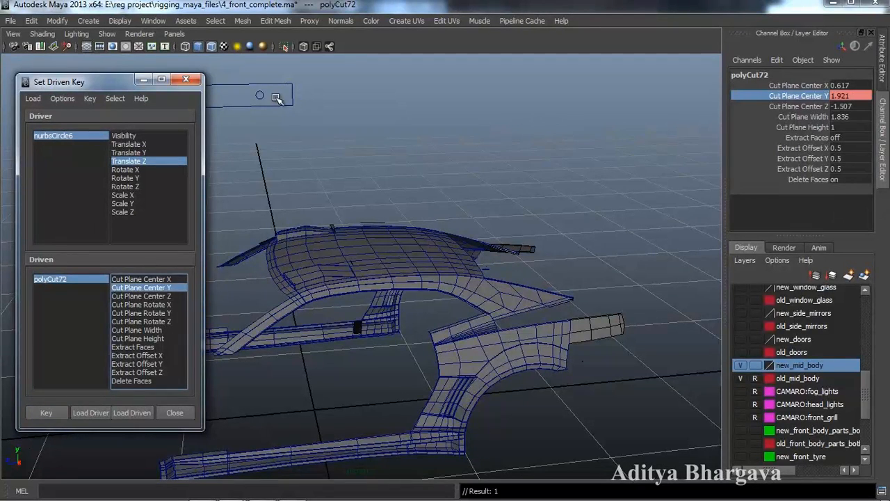
- Slide nurbsCircle6 to Translate Z about -1.97, lower polyCut72's Cut Plane Center Y to -0.579 and key it
left_click(261, 97)
left_click_drag(233, 97, 259, 107)
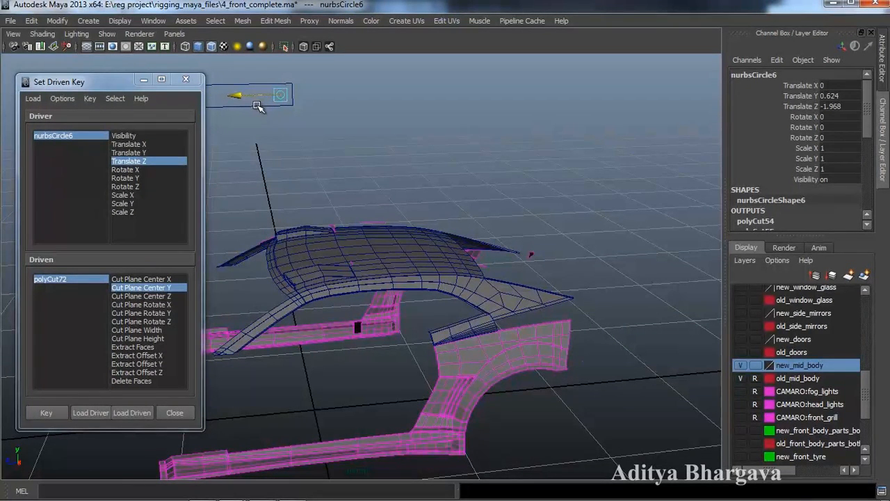
left_click(93, 279)
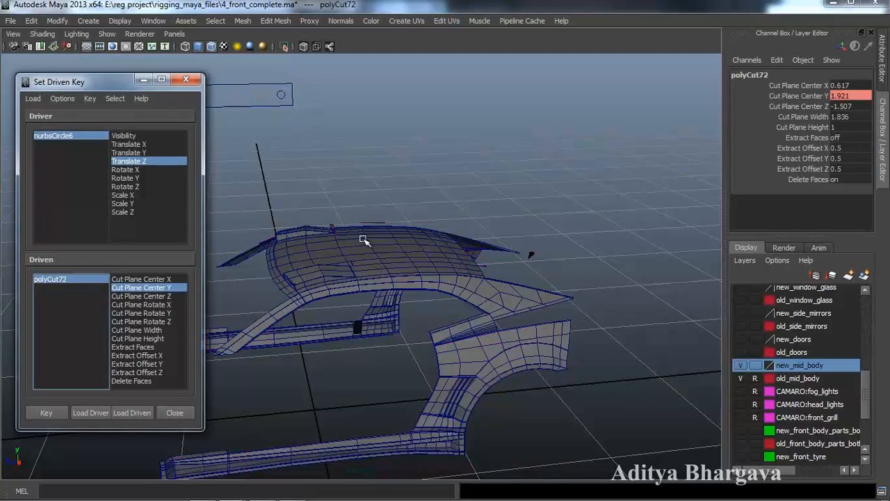
left_click(814, 96)
middle_click_drag(579, 217, 240, 435)
left_click(60, 413)
scroll(586, 291, "down", 3)
left_click_drag(453, 309, 507, 292, "alt")
scroll(590, 297, "up", 3)
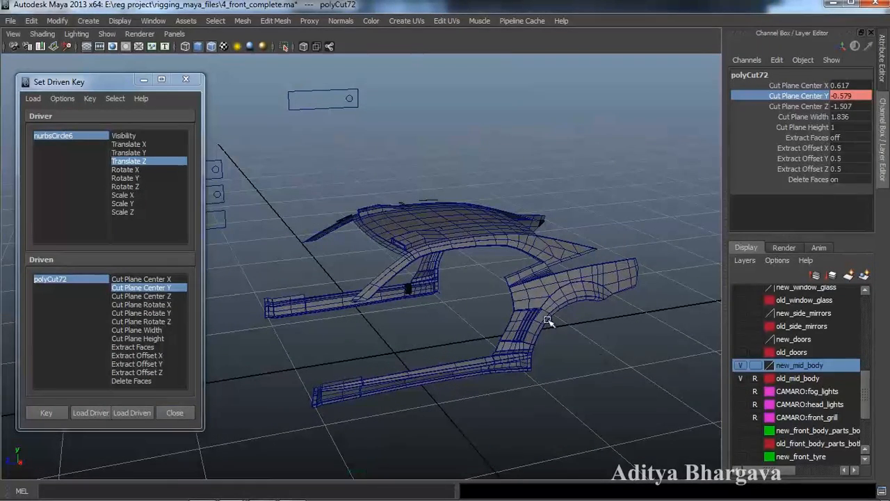
- Slide nurbsCircle6 to Translate Z about -1.99 and inspect the front roof piece polySurface782
left_click(348, 100)
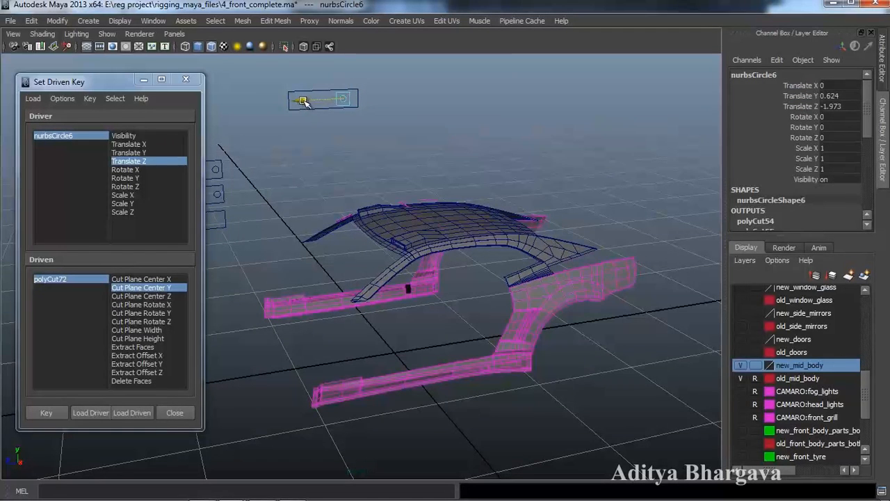
middle_click_drag(239, 115, 252, 141)
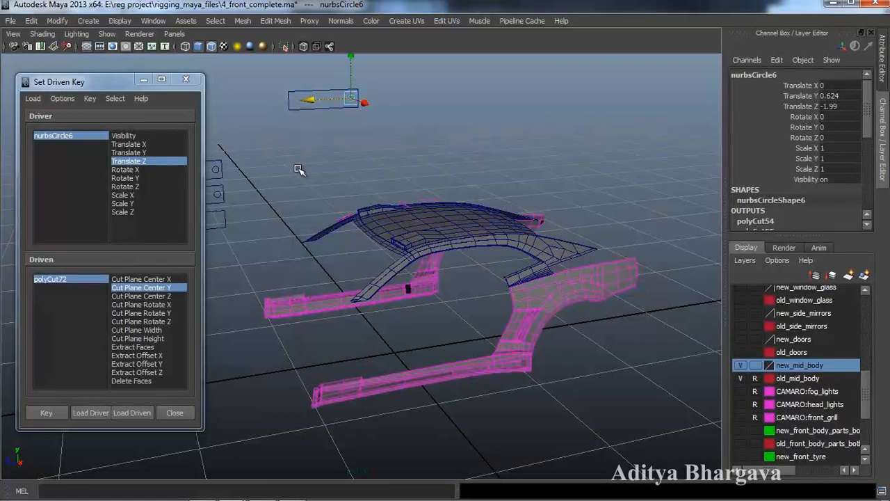
left_click(451, 239)
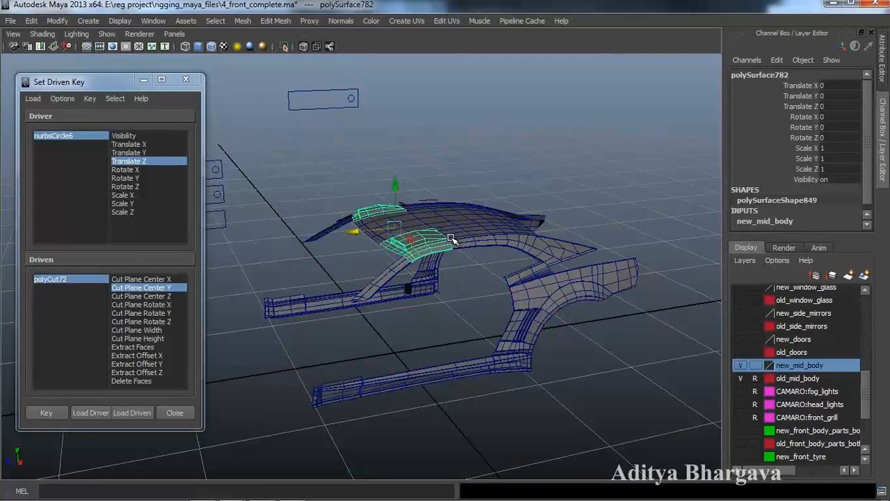
left_click_drag(463, 247, 393, 276, "alt")
scroll(368, 262, "up", 2)
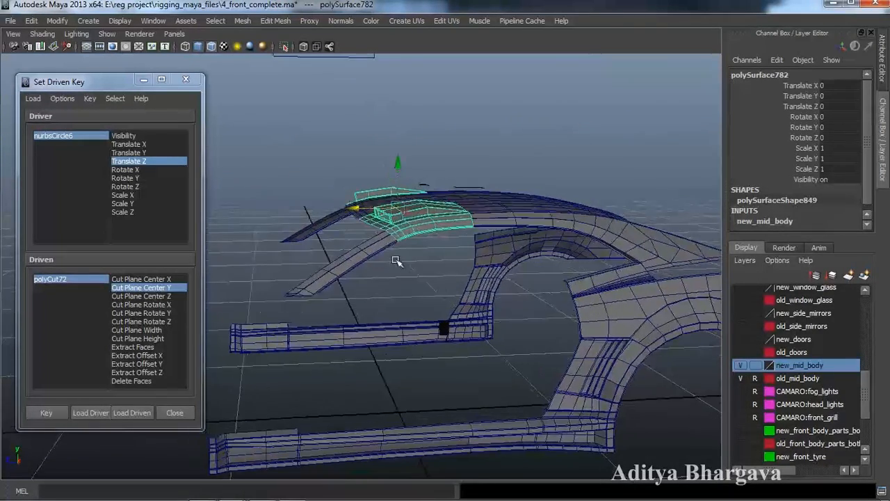
scroll(398, 256, "down", 2)
- Slide nurbsCircle6 back along its track to Translate Z -1.47
left_click(361, 82)
left_click_drag(318, 84, 233, 93)
left_click(319, 290)
left_click_drag(319, 289, 354, 350, "alt")
left_click_drag(409, 323, 369, 308, "alt")
left_click(289, 116)
left_click_drag(270, 115, 271, 116)
left_click_drag(277, 191, 273, 209, "alt")
scroll(273, 209, "up", 2)
- Load the windshield pillars polySurface781 as driven with Scale X chosen, and narrow them to Scale X 0.869
left_click(330, 322)
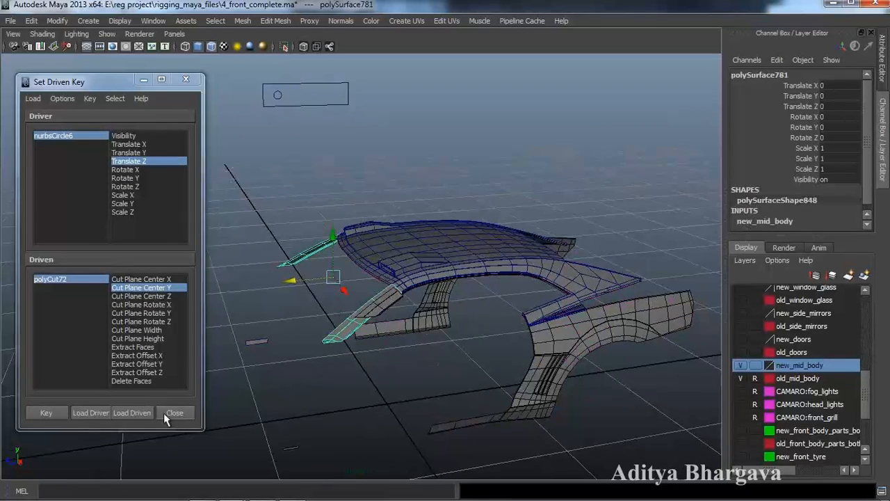
left_click(131, 413)
left_click_drag(346, 397, 401, 385, "alt")
left_click(132, 339)
left_click_drag(354, 361, 362, 353, "alt")
left_click_drag(376, 297, 368, 294)
left_click_drag(382, 349, 352, 318, "alt")
middle_click_drag(352, 318, 326, 341, "alt")
left_click_drag(327, 341, 330, 347, "alt")
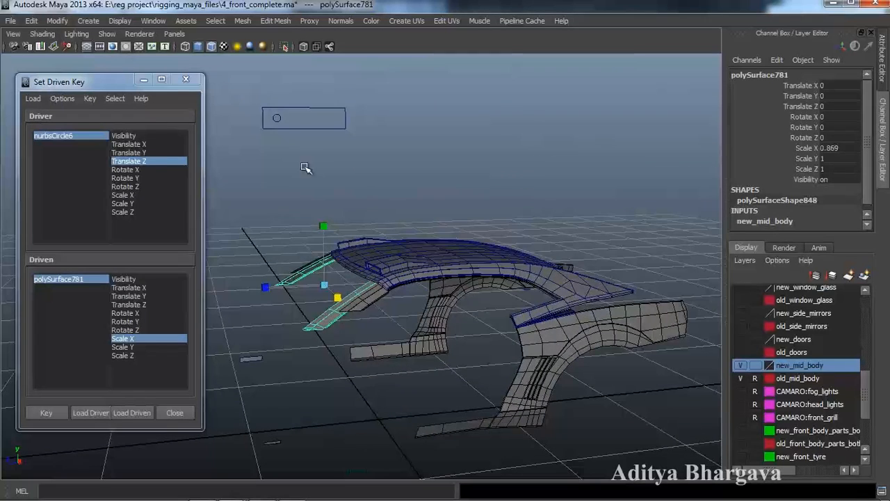
- Key polySurface781's Scale X as driven by nurbsCircle6's Translate Z, keeping the slider at -1.47
left_click(279, 118)
left_click_drag(353, 194, 357, 218, "alt")
key("w")
left_click(844, 108)
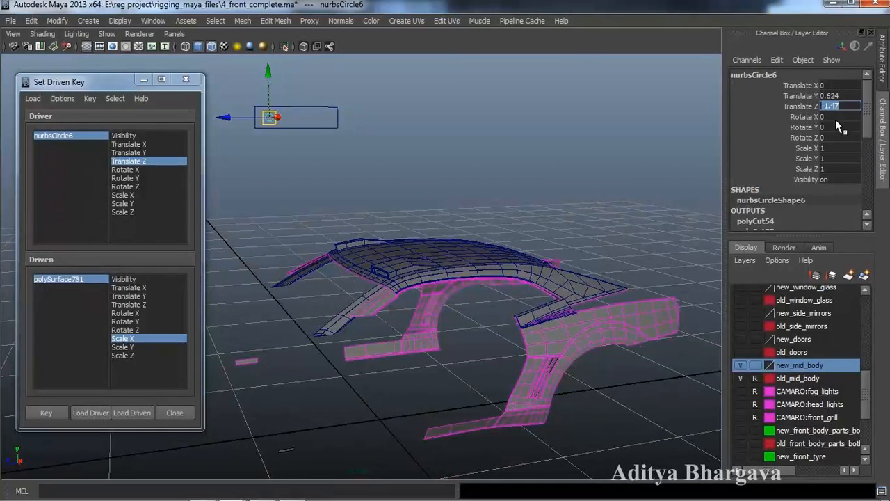
left_click_drag(514, 194, 396, 192, "alt")
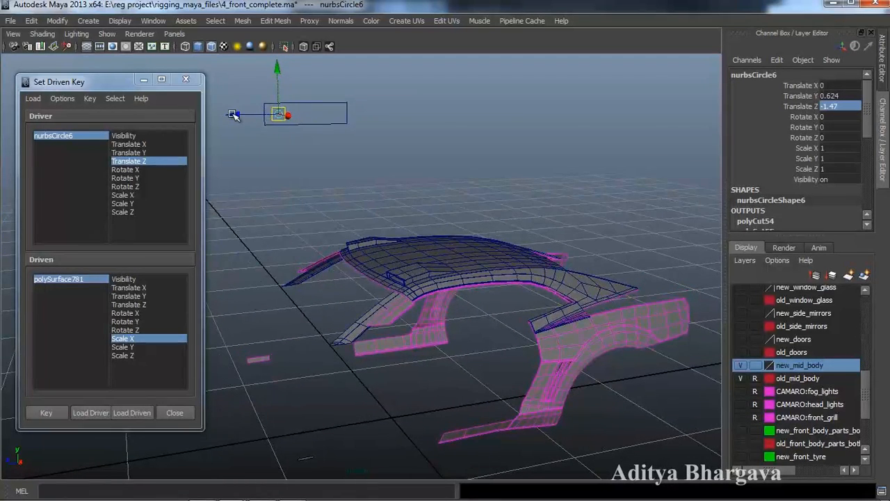
middle_click_drag(233, 114, 237, 116)
key("ctrl+z")
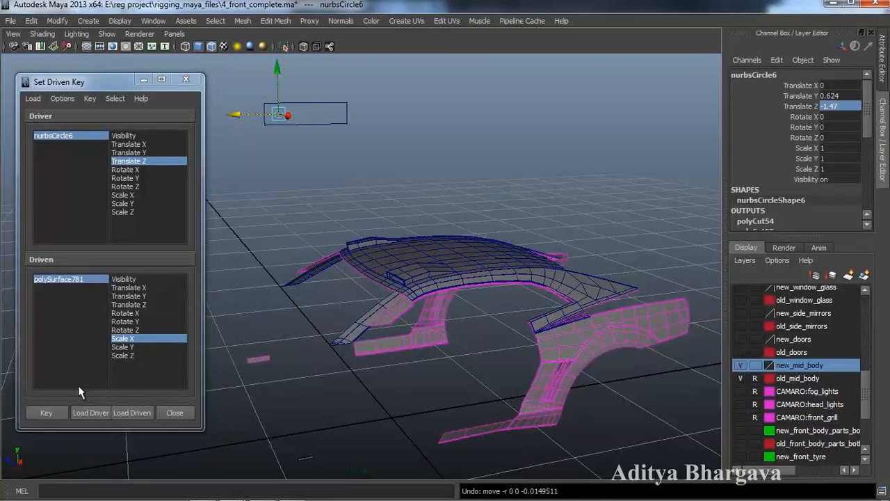
left_click(46, 413)
- Slide nurbsCircle6 to Translate Z -1.543
middle_click_drag(240, 115, 251, 117)
scroll(282, 233, "up", 5)
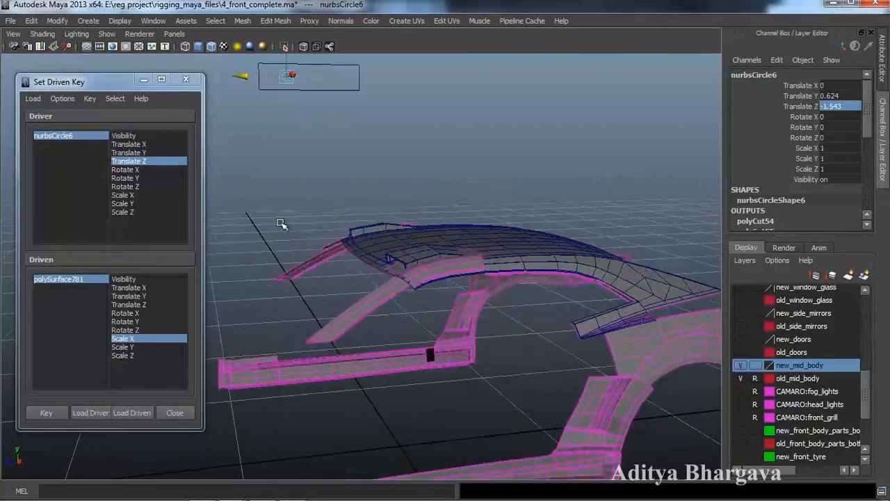
scroll(282, 223, "down", 6)
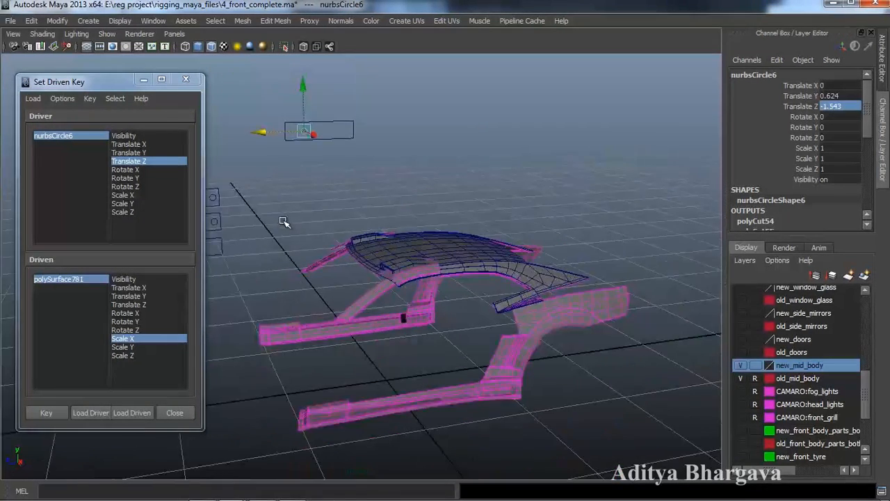
- Set polySurface781's Scale X to 1 and key it against nurbsCircle6's Translate Z
left_click(350, 294)
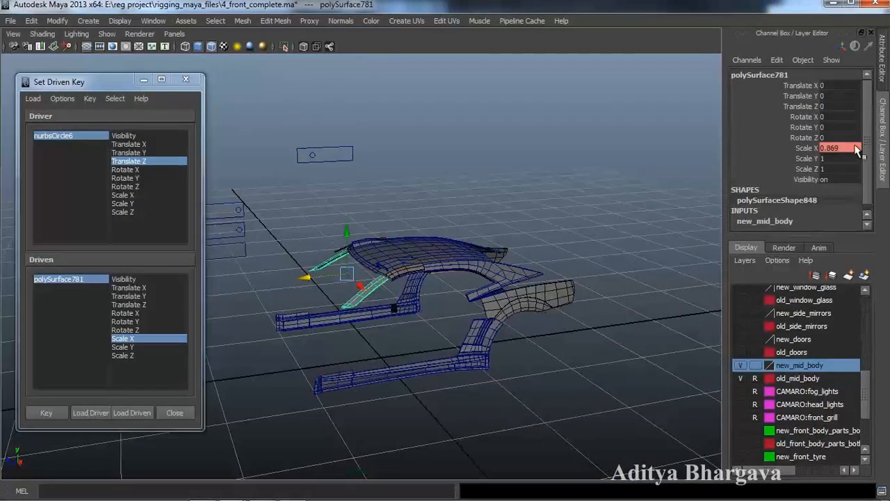
key("ctrl+z")
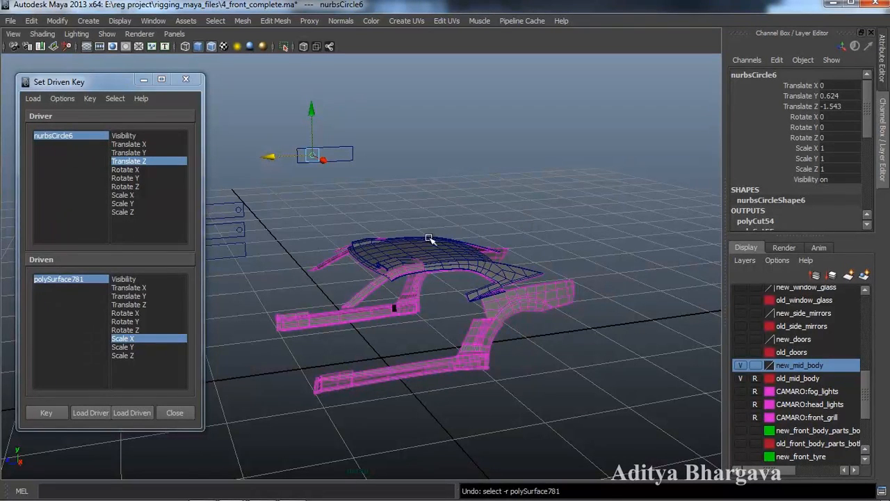
left_click(373, 293)
double_click(847, 148)
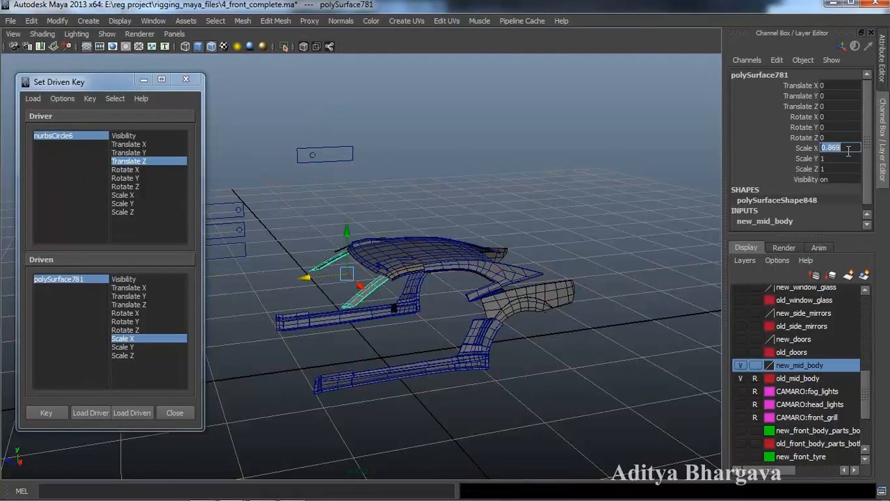
key("Return")
left_click_drag(435, 318, 392, 333, "alt")
left_click(47, 411)
left_click_drag(366, 373, 370, 319, "alt")
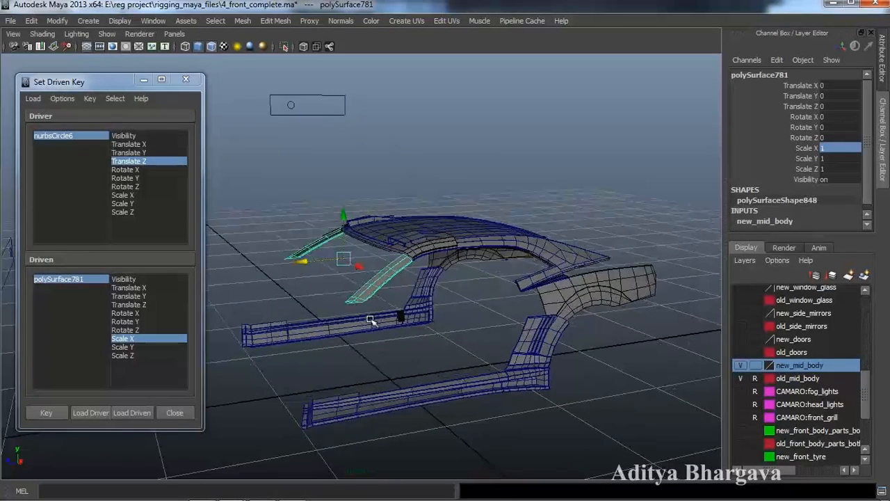
- Set nurbsCircle6's Translate Z back to -1.47
left_click(293, 111)
double_click(859, 106)
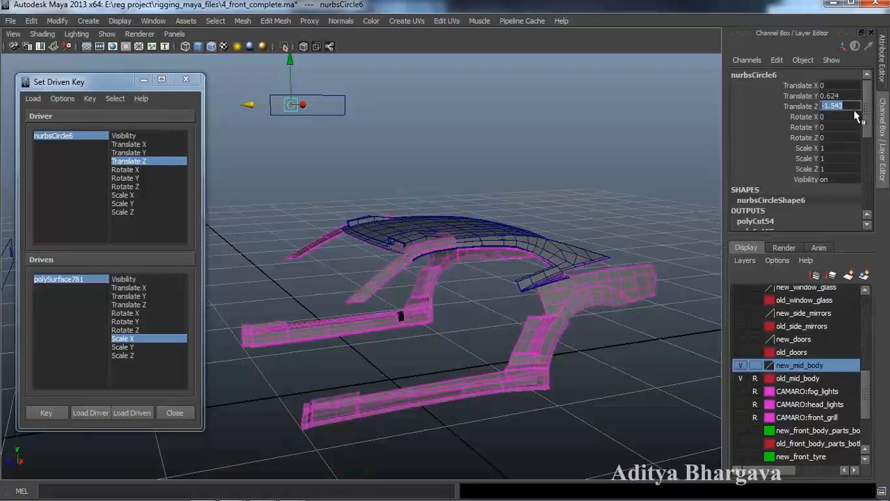
key("Return")
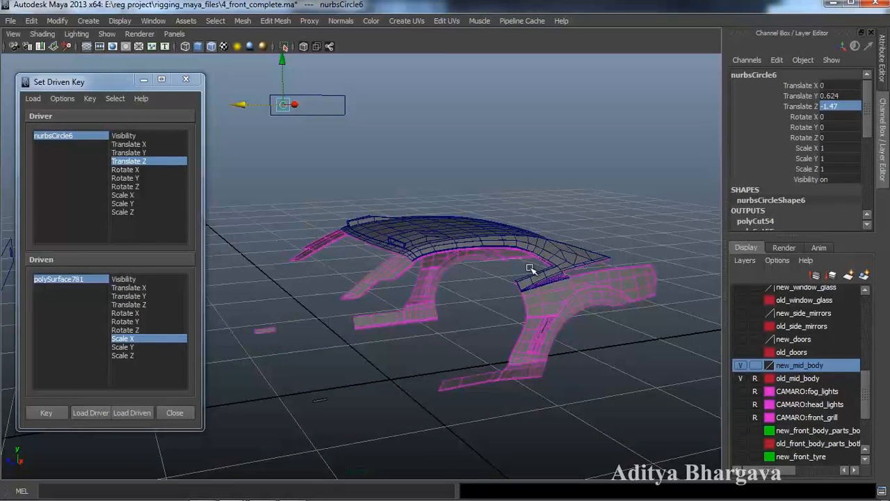
- Cut the windshield pillars polySurface781 with the Cut Faces Tool
middle_click_drag(433, 320, 441, 295, "alt")
left_click_drag(441, 295, 426, 302, "alt")
right_click_drag(425, 302, 427, 311, "alt")
left_click_drag(427, 311, 353, 331, "alt")
left_click(341, 282)
left_click(275, 20)
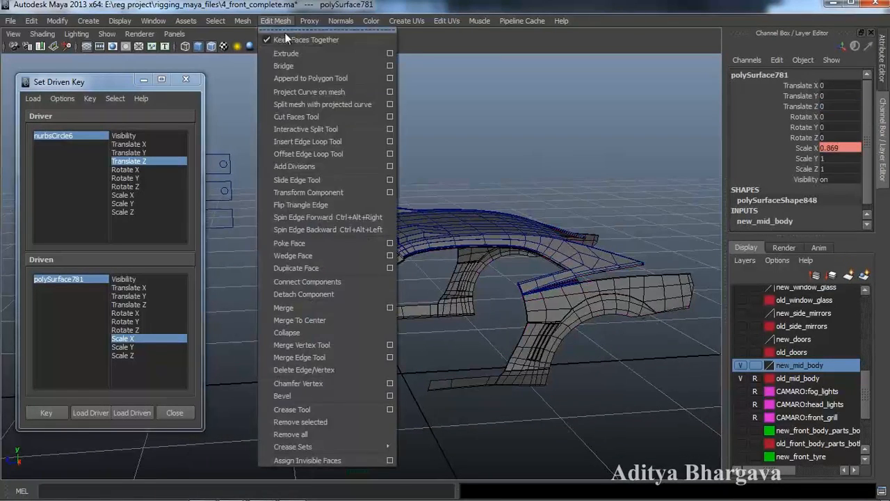
left_click(307, 118)
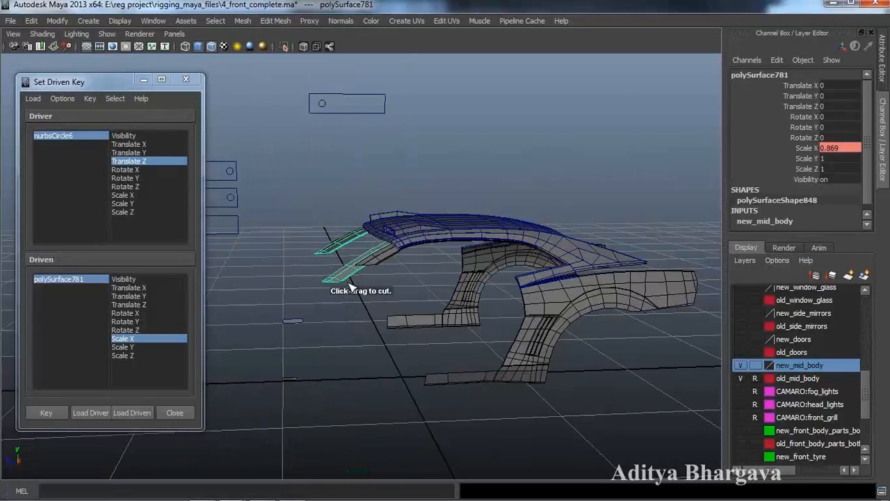
left_click_drag(416, 244, 411, 270)
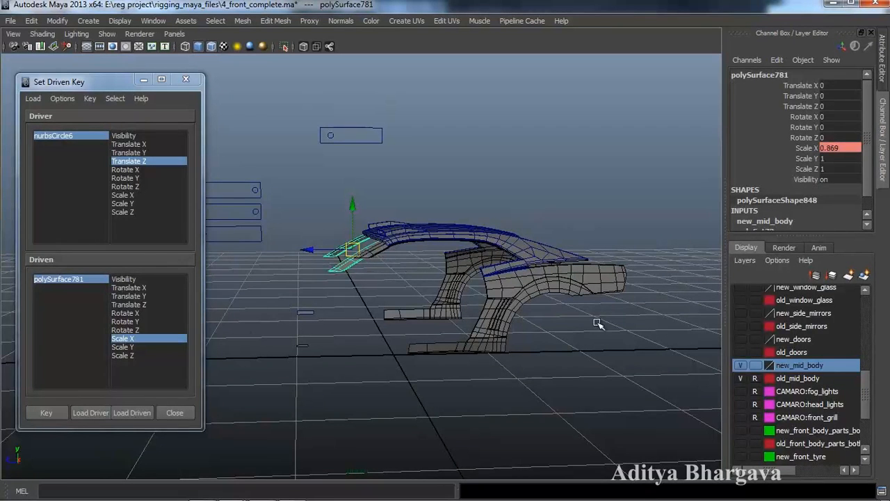
- Turn on Delete Faces for the polyCut73 cut and select its node
key("ctrl+a")
left_click(727, 201)
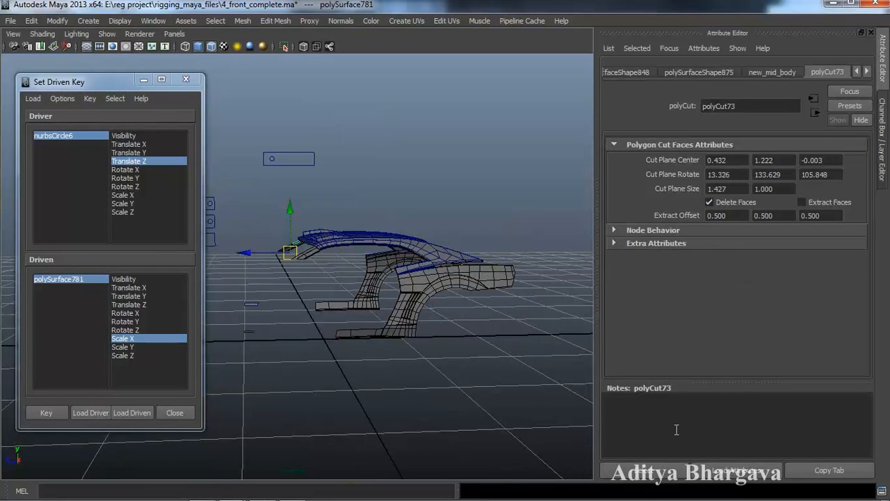
left_click(661, 471)
- Load polyCut73 as driven and key its Cut Plane Center Z to nurbsCircle6's Translate Z
left_click_drag(456, 306, 452, 345, "alt")
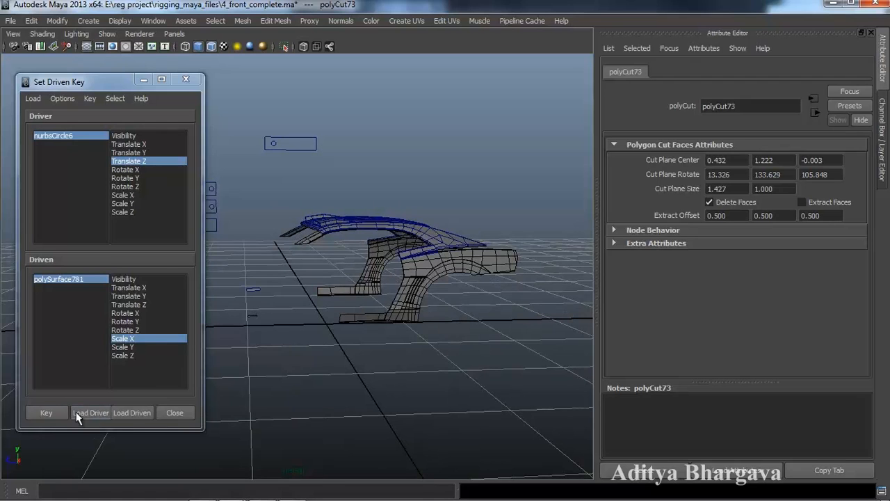
left_click(132, 413)
left_click(158, 295)
left_click_drag(348, 332, 381, 367, "alt")
key("ctrl+a")
left_click(51, 414)
left_click_drag(382, 306, 392, 333, "alt")
- Set nurbsCircle6's Translate Z to -1.543 for the second polyCut73 key
left_click(315, 121)
double_click(850, 106)
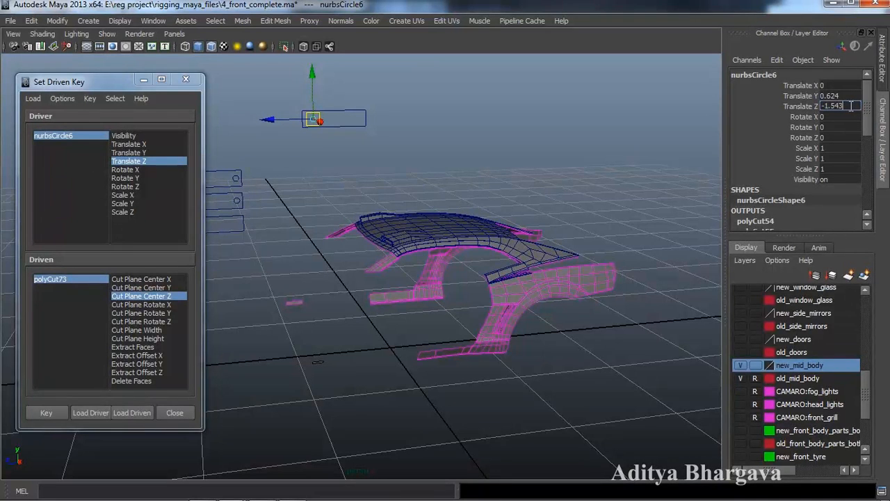
type("-1.543")
key("Return")
scroll(435, 265, "up", 5)
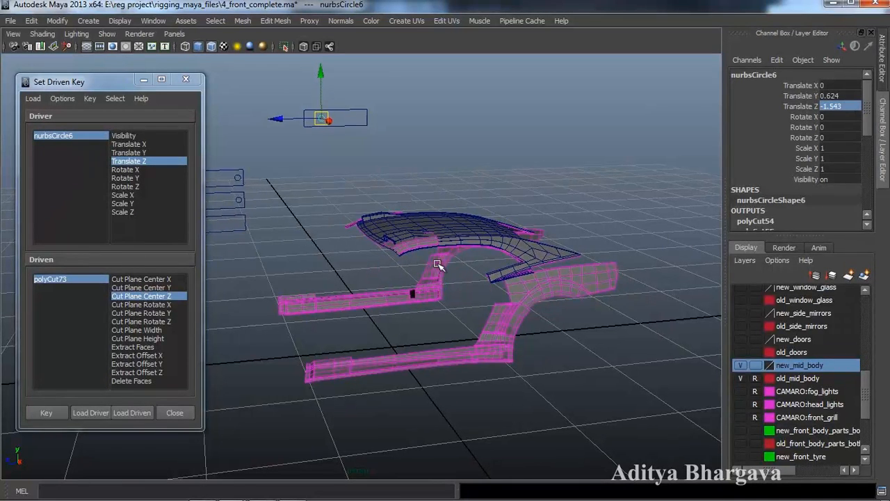
- Set polyCut73's Cut Plane Center Z to 3.097 so the pillars are restored, and key it
left_click(63, 280)
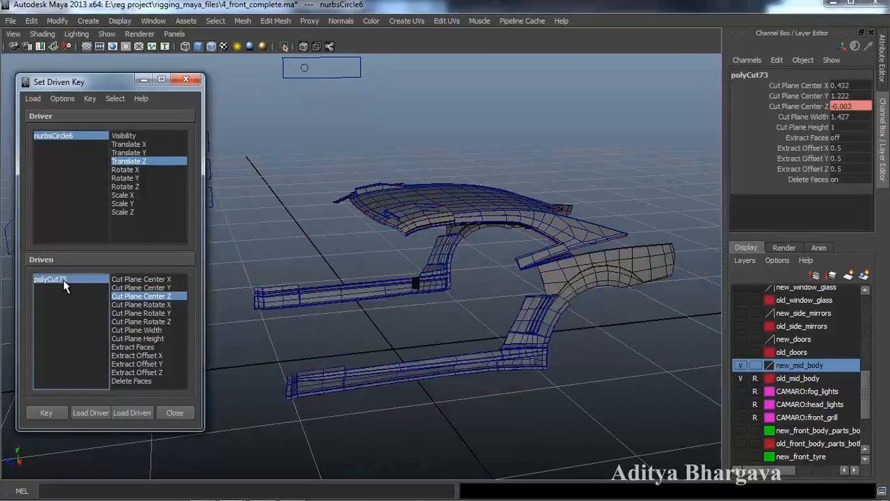
left_click(806, 105)
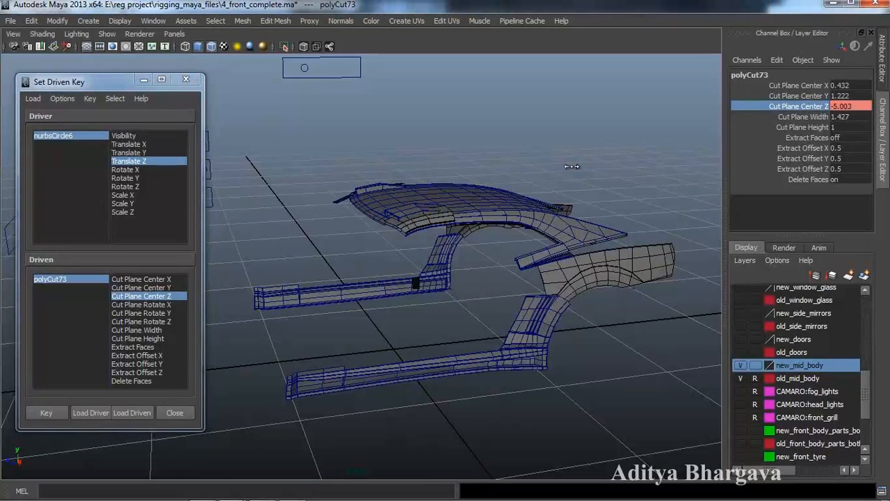
middle_click_drag(607, 169, 627, 171)
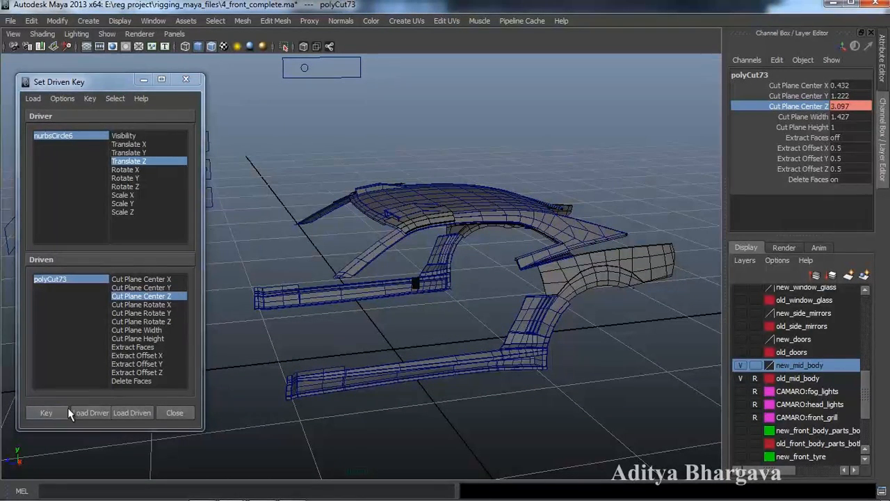
mouse_move(401, 279)
left_mouse_down("alt")
mouse_move(462, 248)
mouse_move(411, 272)
mouse_move(402, 259)
mouse_move(387, 283)
left_mouse_up("alt")
- Slide nurbsCircle6 along its track to check how the windshield pillars are cut and restored
left_click(292, 93)
mouse_move(255, 91)
left_mouse_down()
mouse_move(237, 96)
mouse_move(263, 103)
mouse_move(245, 104)
left_mouse_up()
mouse_move(252, 104)
left_mouse_down()
mouse_move(241, 104)
mouse_move(263, 106)
mouse_move(250, 106)
left_mouse_up()
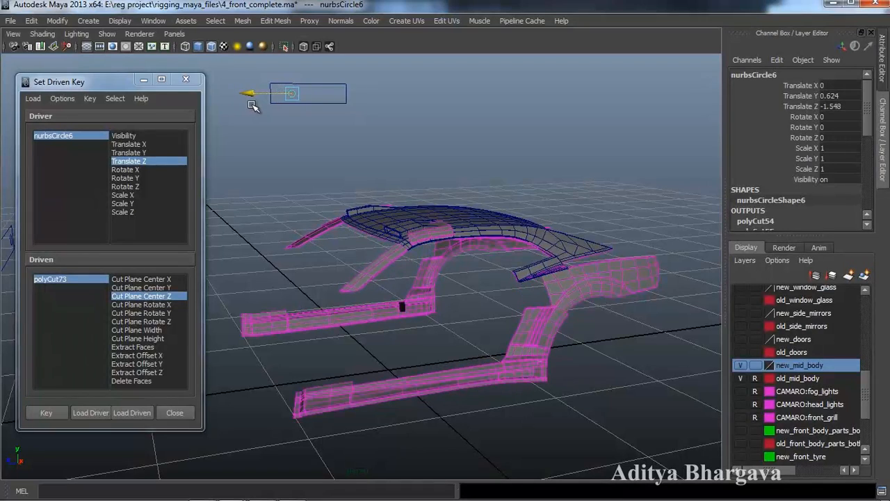
scroll(406, 253, "up", 5)
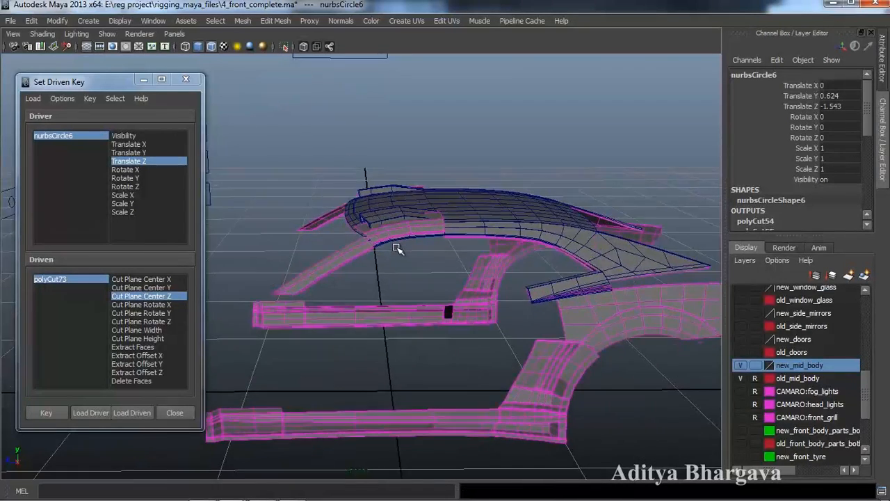
- Cut across the front end of the windshield-side roof piece polySurface782 with the Cut Faces Tool
left_click(407, 262)
scroll(408, 263, "down", 2)
left_click_drag(408, 262, 459, 292, "alt")
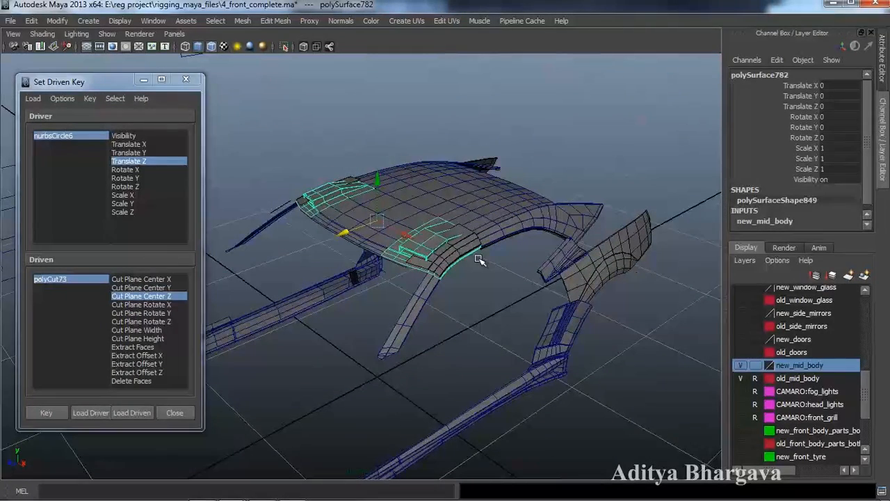
left_click_drag(487, 269, 415, 332, "alt")
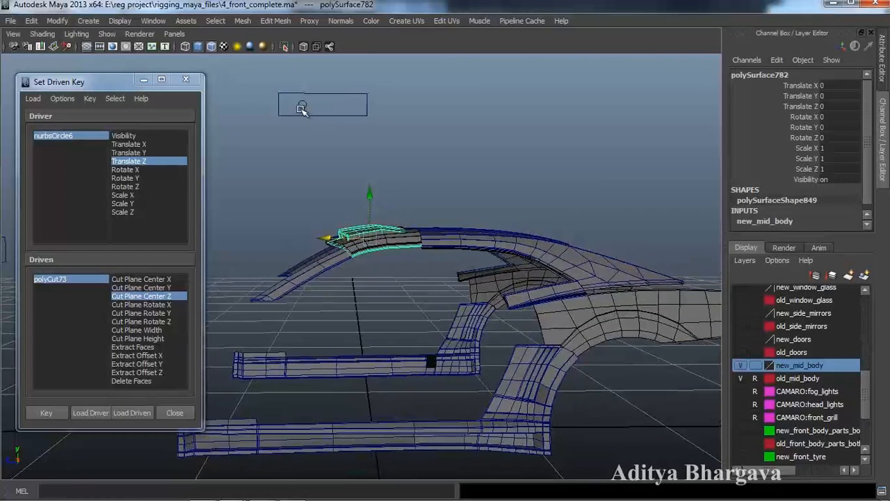
left_click(301, 108)
right_click_drag(282, 105, 349, 231, "alt")
left_click(350, 232)
left_click_drag(351, 270, 340, 258, "alt")
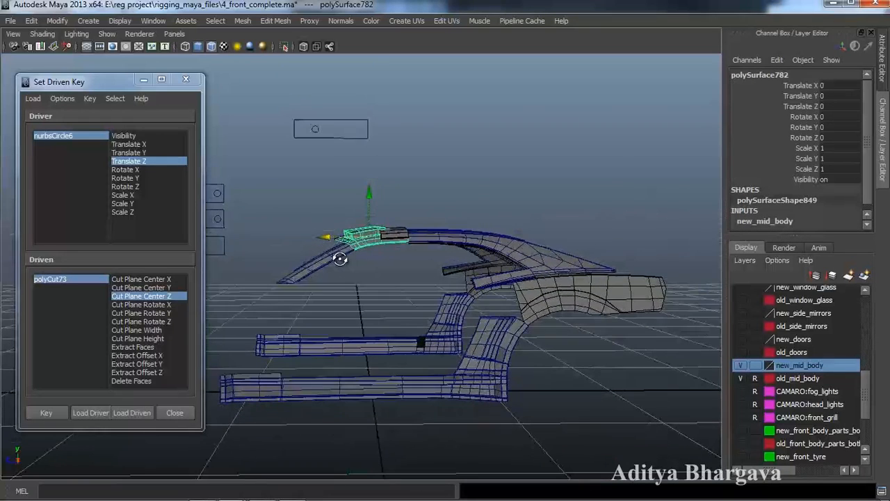
left_click(276, 22)
left_click(291, 114)
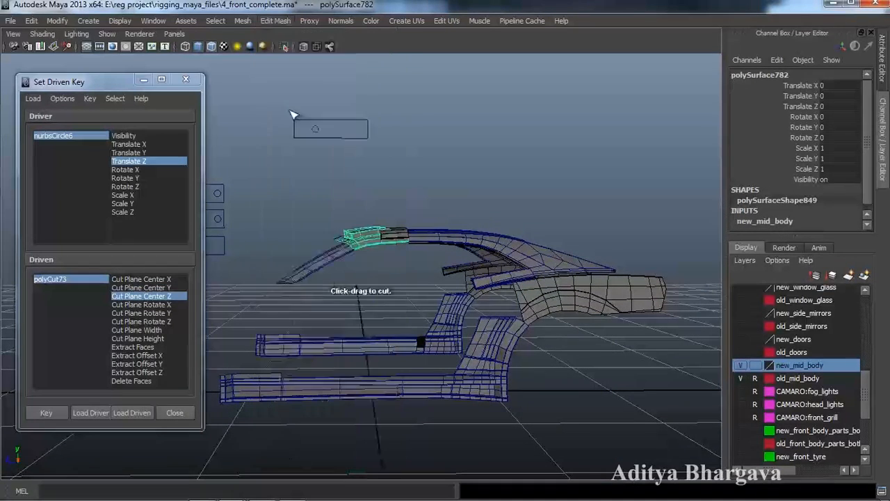
left_click_drag(325, 249, 357, 267)
- Enable Delete Faces on the new polyCut74 node and select that node
key("ctrl+a")
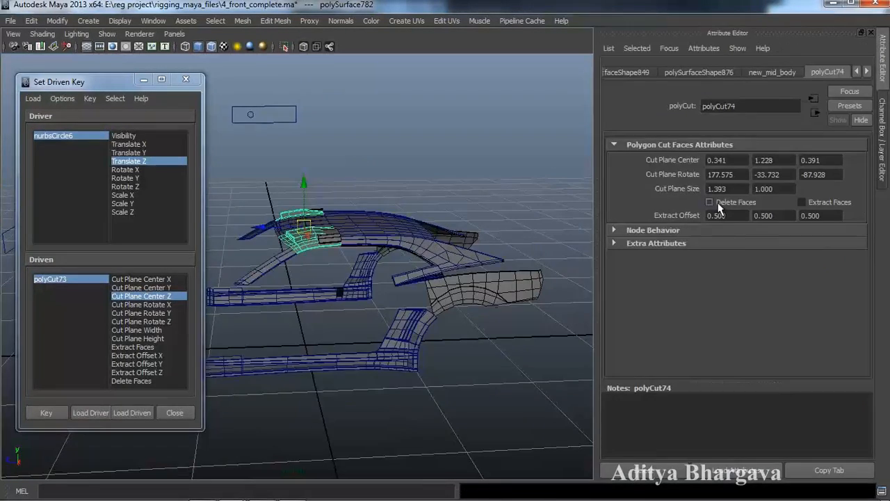
key("ctrl+a")
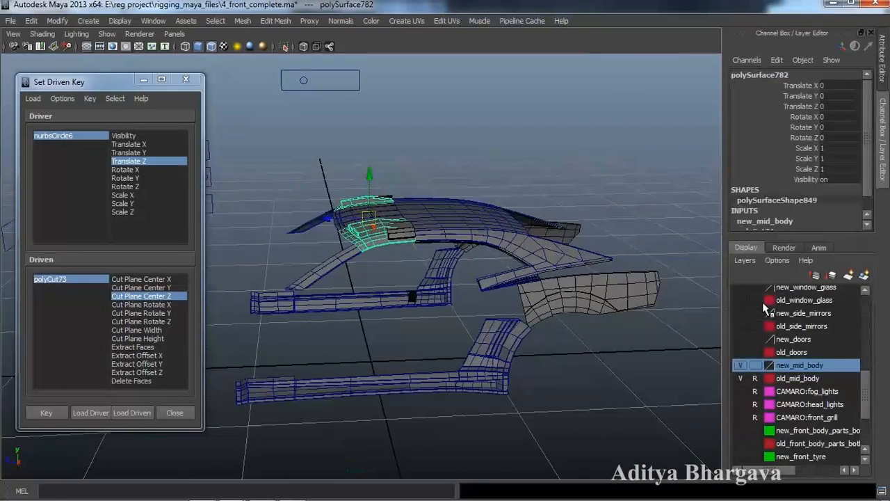
key("ctrl+a")
left_click(648, 476)
key("ctrl+a")
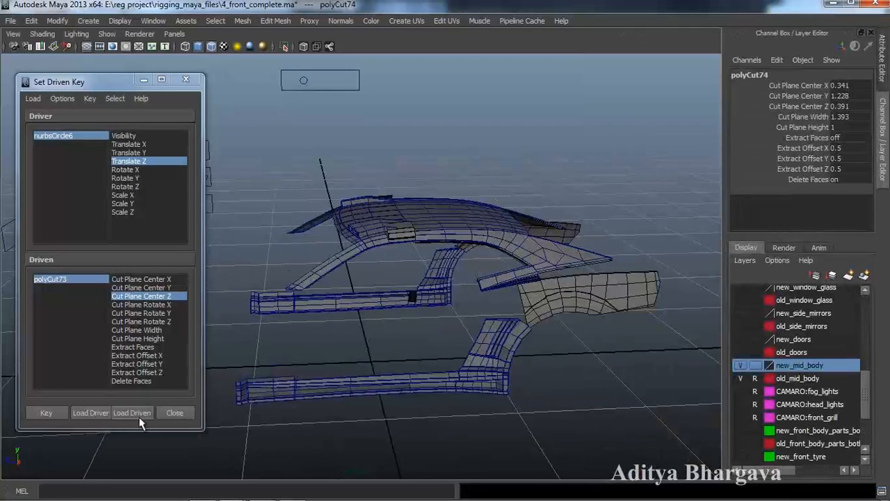
- Load polyCut74 as driven and key its Cut Plane Center Z to nurbsCircle6's Translate Z
left_click(131, 412)
left_click_drag(414, 374, 401, 354, "alt")
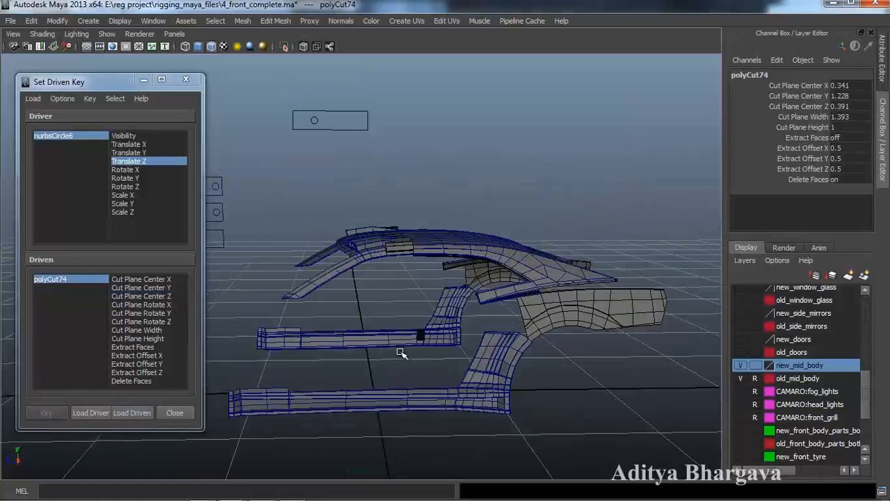
left_click(169, 298)
left_click_drag(484, 281, 471, 293, "alt")
left_click(65, 414)
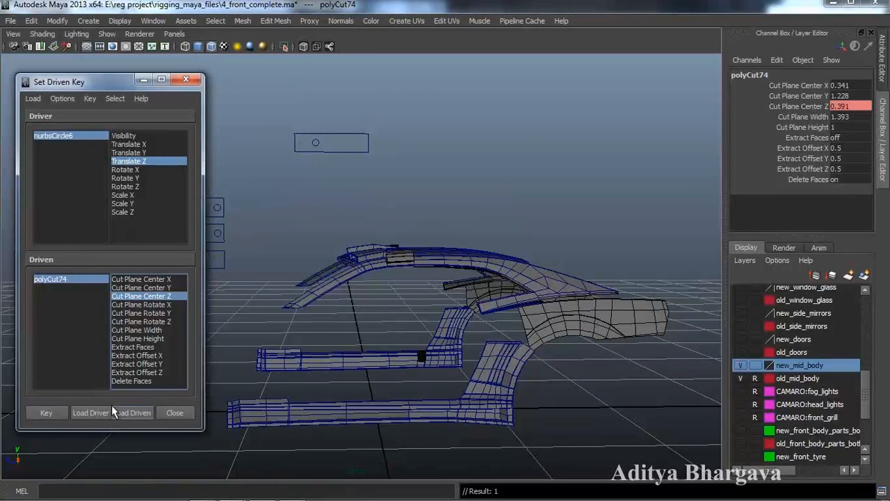
left_click(320, 143)
key("w")
middle_click_drag(279, 144, 280, 144)
left_click_drag(280, 144, 275, 247, "alt")
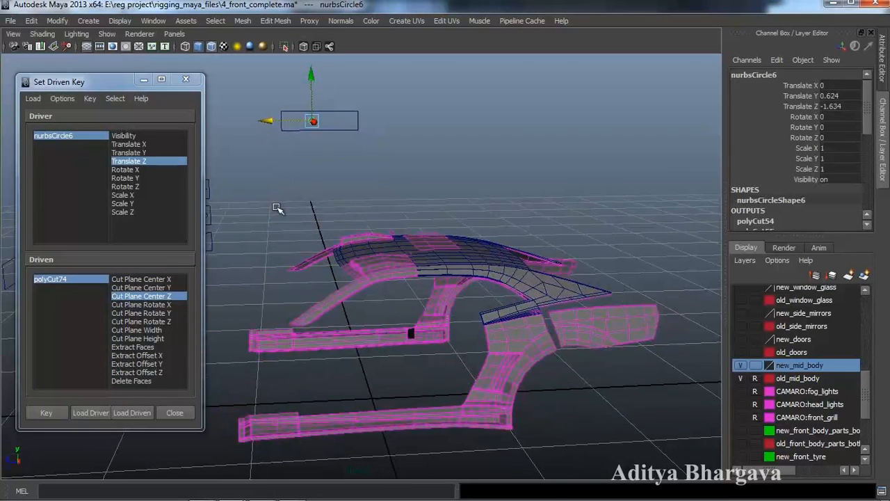
key("ctrl+z")
- Set polyCut74's Cut Plane Center Z to -1.609 and key it at the current slider position
left_click(43, 278)
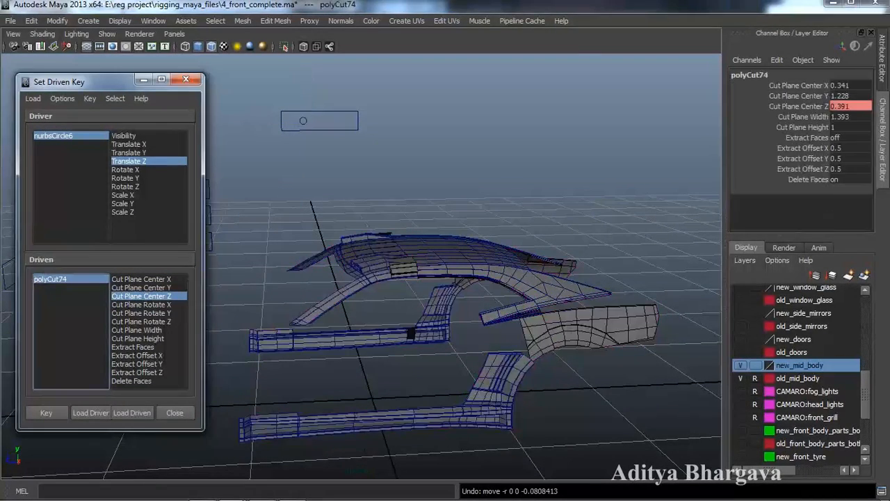
left_click(806, 105)
middle_click_drag(663, 168, 650, 168)
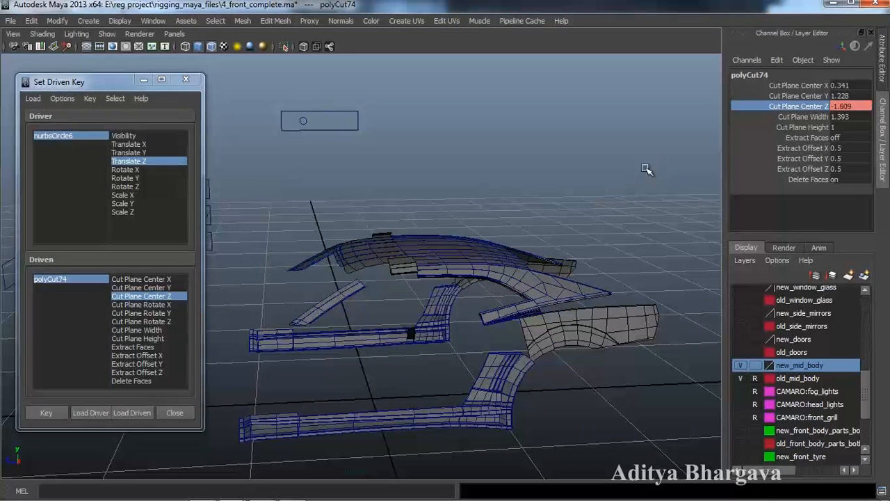
left_click(59, 407)
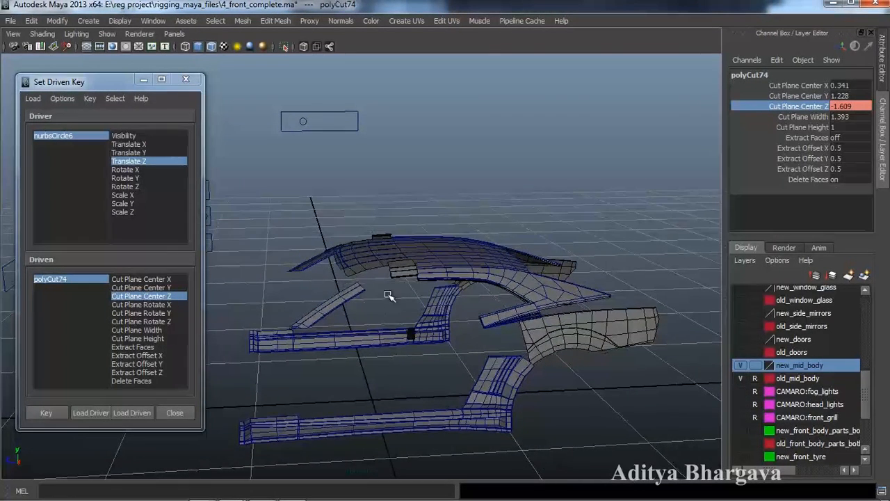
- Move nurbsCircle6 to Translate Z of about -1.606, set polyCut74's Cut Plane Center Z to 0.591, and key it
left_click(307, 122)
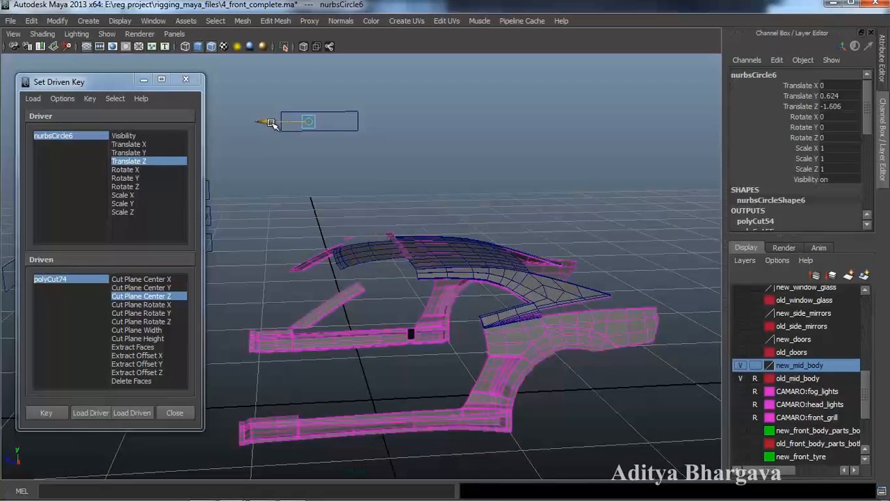
left_click_drag(323, 241, 322, 230, "alt")
left_click(84, 278)
left_click_drag(352, 301, 353, 305, "alt")
left_click(799, 105)
middle_click_drag(510, 200, 612, 226)
left_click(58, 415)
- Examine the side roof rail polySurface788 and where it meets the neighbouring roof pieces
right_click_drag(352, 384, 347, 329, "alt")
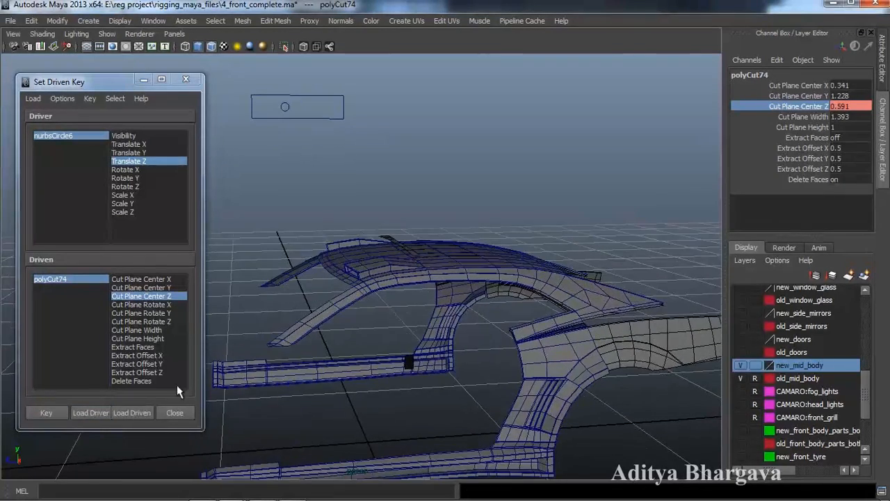
left_click_drag(469, 264, 429, 253, "alt")
left_click(430, 261)
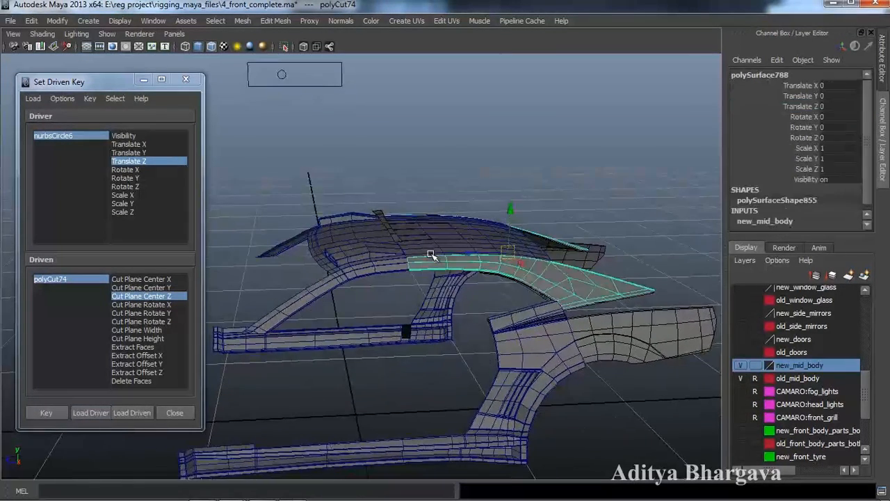
left_click_drag(483, 305, 439, 286, "alt")
left_click(410, 253)
left_click_drag(410, 254, 423, 269, "alt")
left_click(420, 257)
left_click(343, 190)
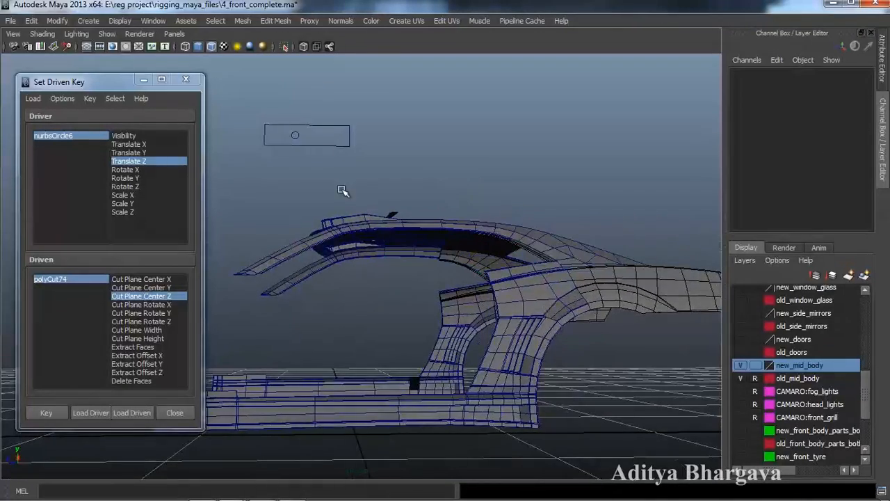
- Slide nurbsCircle6 along its track to Translate Z -1.759 while checking how the side roof rail meets the front pieces
left_click(270, 136)
left_click_drag(270, 137, 318, 254)
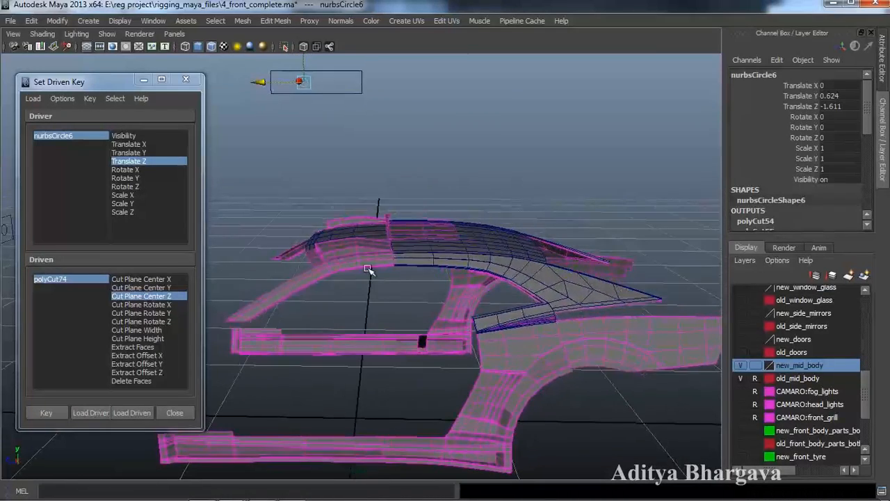
left_click(405, 260)
mouse_move(406, 260)
left_mouse_down("alt")
mouse_move(400, 280)
mouse_move(384, 255)
mouse_move(409, 254)
mouse_move(394, 260)
left_mouse_up("alt")
left_click(282, 111)
left_click_drag(260, 111, 392, 267)
left_click(477, 272)
left_click_drag(397, 355, 316, 244, "alt")
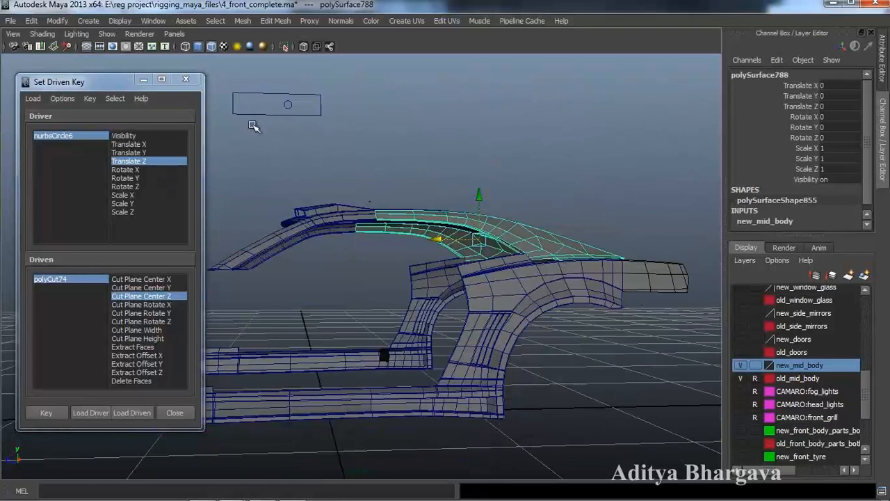
left_click(291, 104)
left_click_drag(265, 103, 346, 258)
- Load polySurface788 as driven and key its Scale X at 0.862 to nurbsCircle6's Translate Z
scroll(307, 250, "down", 3)
left_click(426, 276)
left_click_drag(426, 275, 358, 318, "alt")
left_click(147, 413)
left_click_drag(271, 386, 399, 366, "alt")
left_click(132, 338)
left_click_drag(463, 261, 362, 313)
- Move nurbsCircle6 along its track to Translate Z -1.815 for the second polySurface788 key
left_click(308, 135)
left_click_drag(587, 206, 591, 209, "alt")
double_click(838, 105)
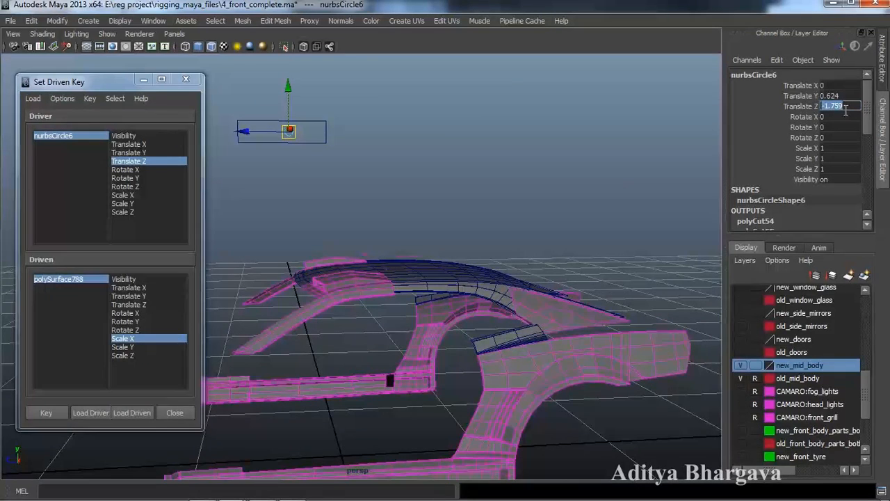
left_click_drag(665, 253, 624, 315, "alt")
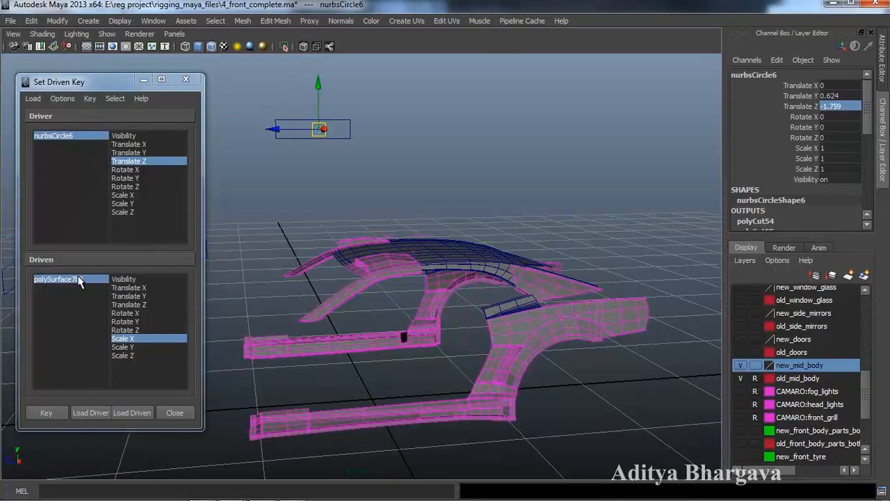
left_click_drag(415, 364, 416, 374, "alt")
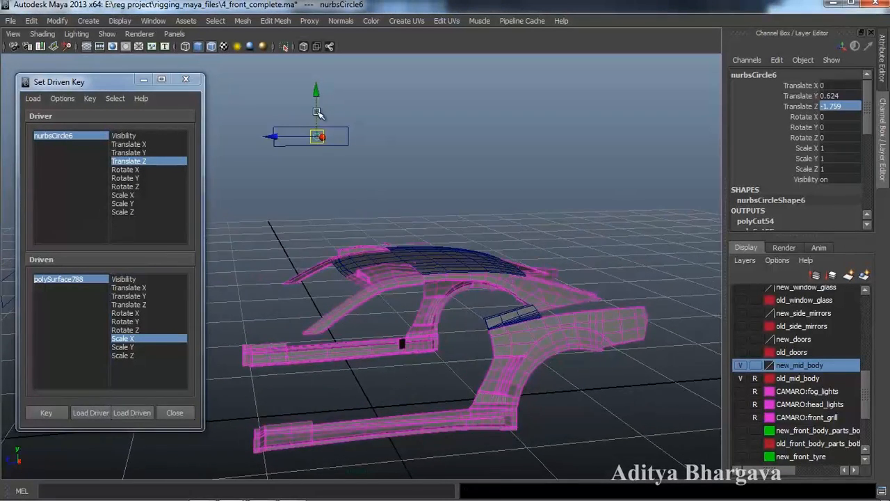
left_click_drag(281, 137, 455, 156)
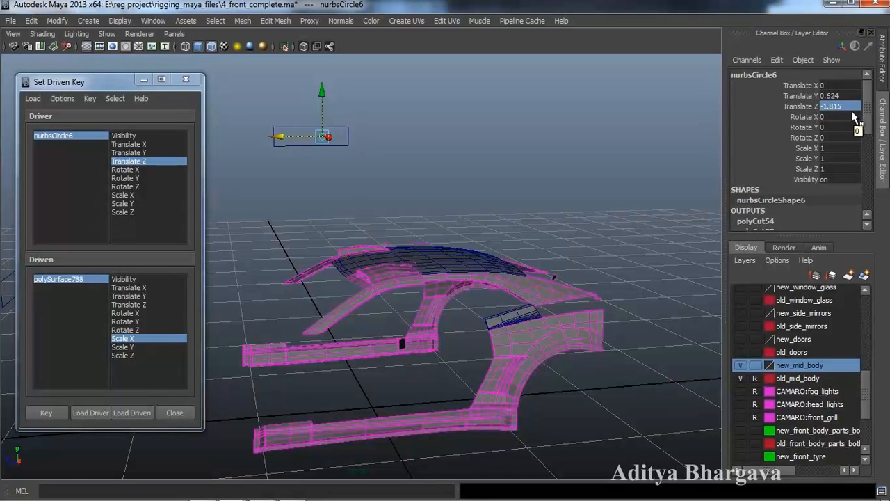
left_click_drag(521, 327, 464, 335, "alt")
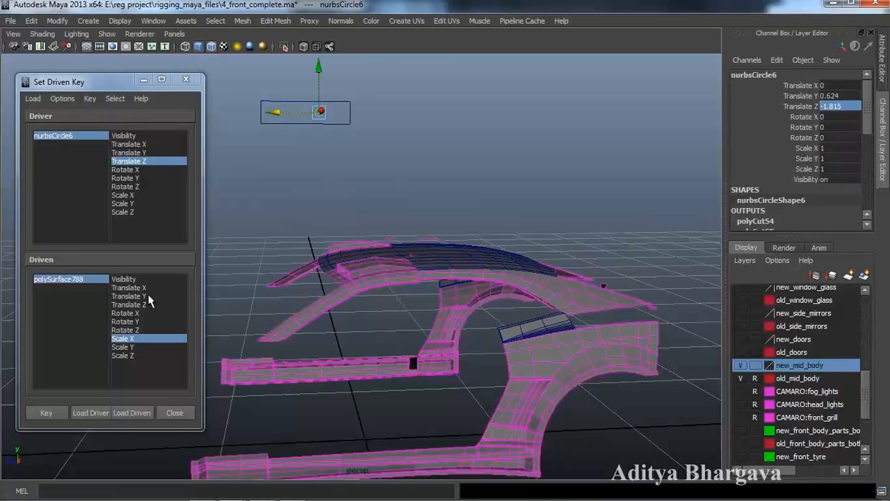
- Set polySurface788's Scale X to 1 and key it at this slider position
left_click(91, 279)
left_click(838, 148)
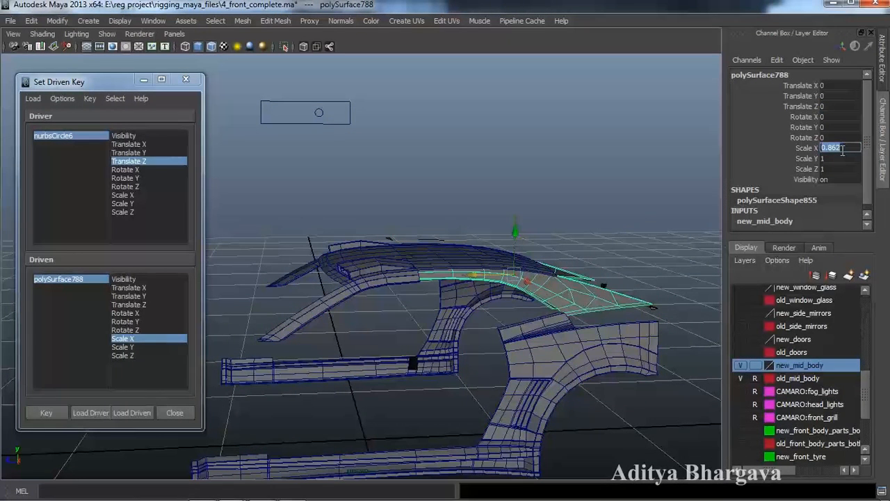
key("Return")
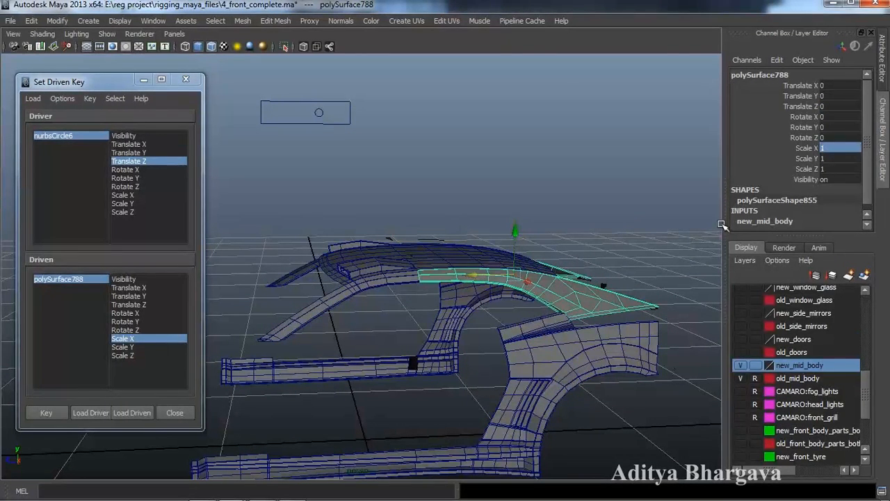
left_click(43, 414)
- Set nurbsCircle6's Translate Z to -1.759
left_click_drag(563, 304, 532, 345, "alt")
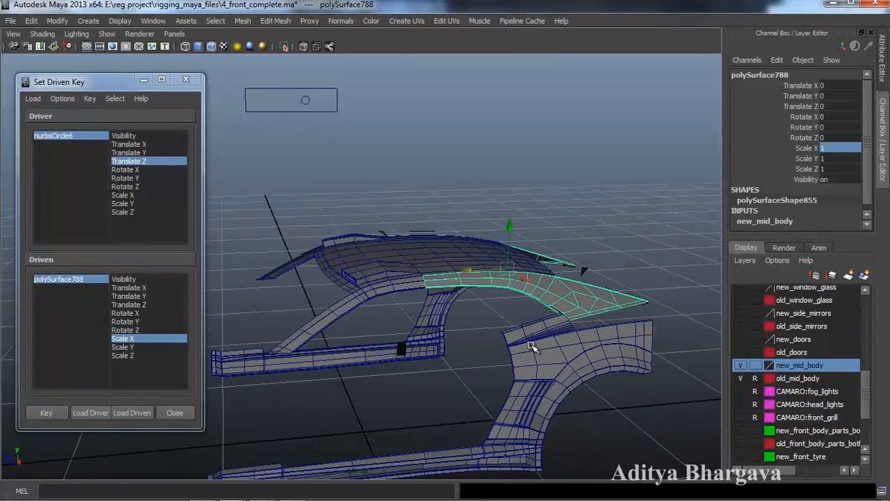
left_click(306, 99)
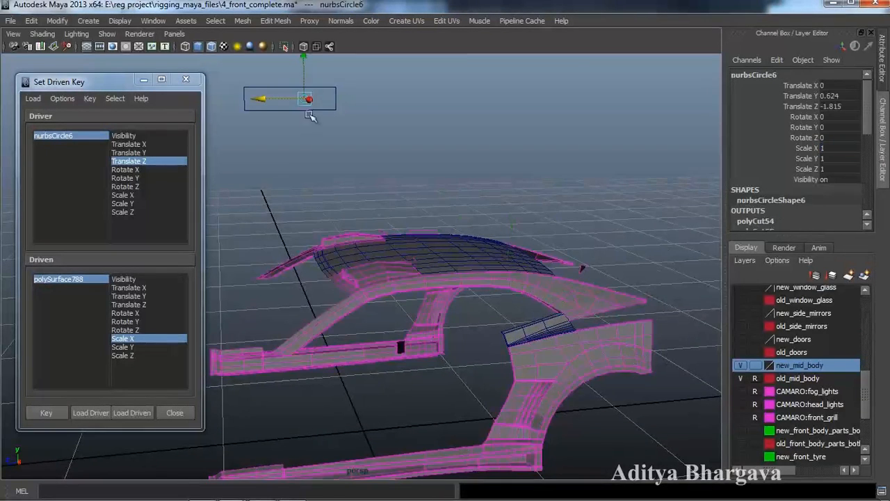
double_click(853, 106)
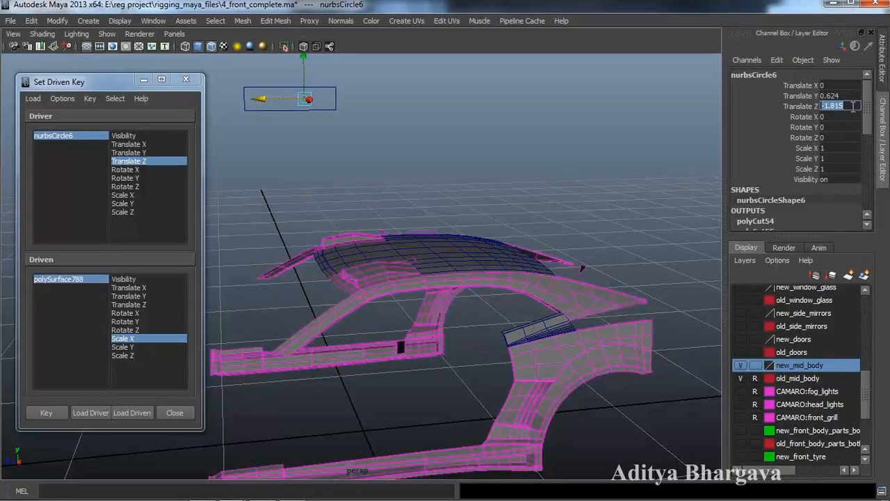
type("-1.759")
key("Return")
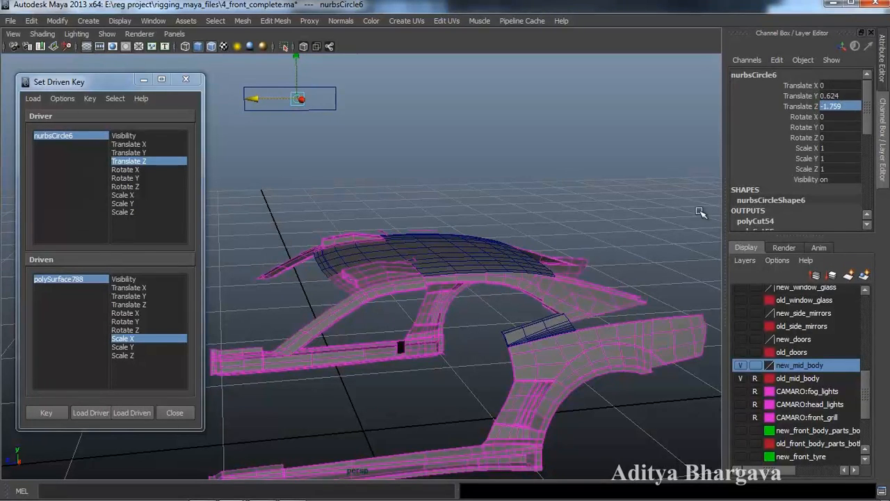
- Cut across the front end of the side roof rail polySurface788 with the Cut Faces Tool
left_click_drag(565, 288, 519, 281, "alt")
left_click(511, 300)
left_click(281, 25)
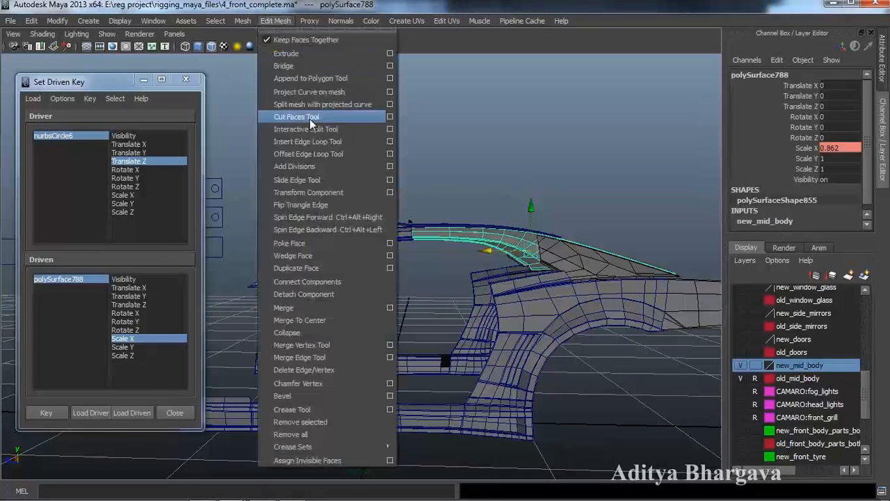
left_click(320, 117)
left_click_drag(408, 245, 426, 285)
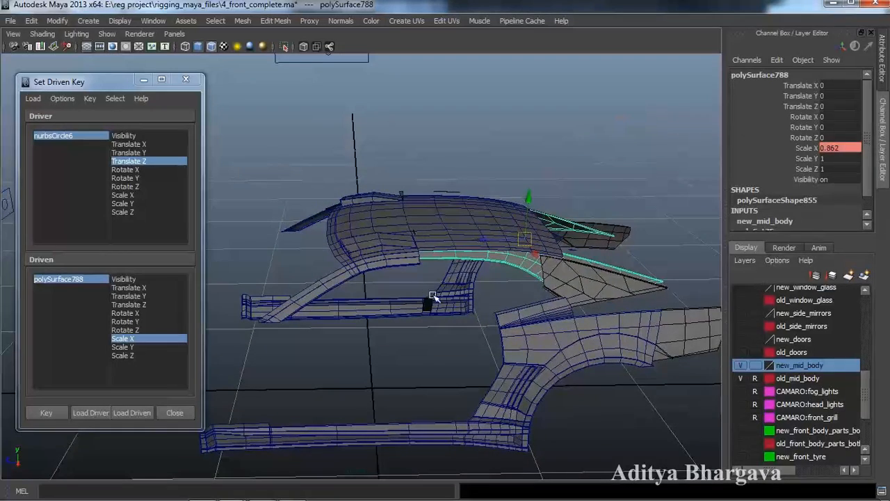
- Enable Delete Faces on the new polyCut75 node and set its Cut Plane Center Z to -5.201
key("ctrl+a")
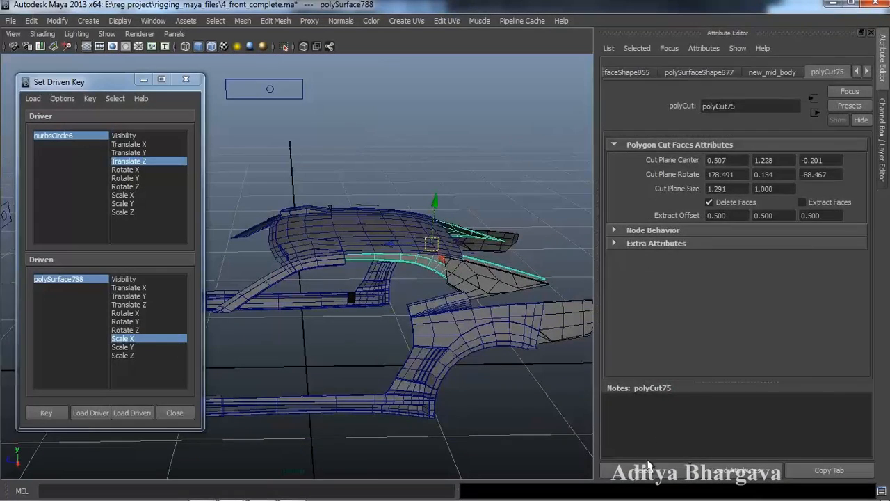
key("ctrl+a")
left_click_drag(501, 334, 519, 368, "alt")
left_click(805, 105)
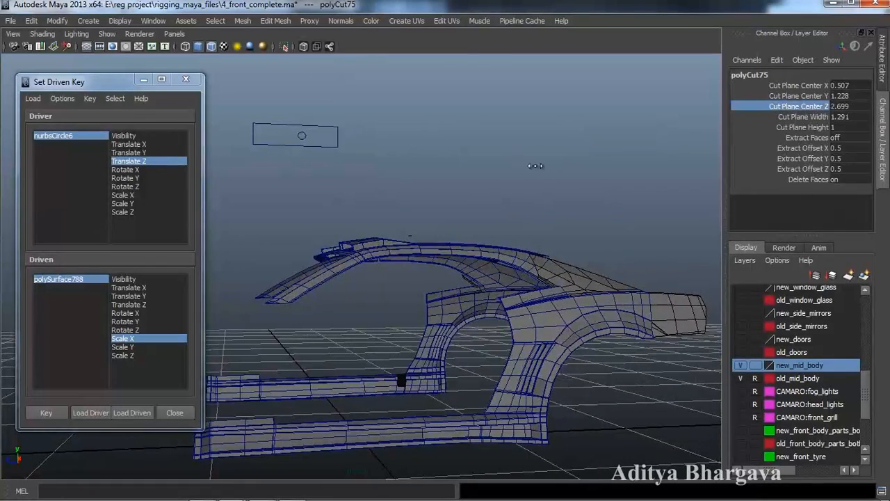
middle_click_drag(526, 175, 487, 178)
left_click_drag(487, 178, 522, 266, "alt")
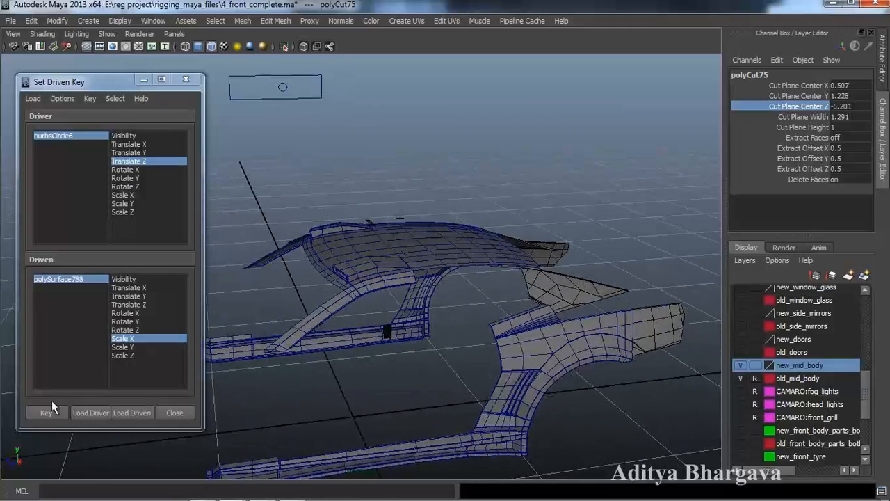
- Load polyCut75 as the driven object and key its Cut Plane Center Z to nurbsCircle6's Translate Z
left_click(133, 411)
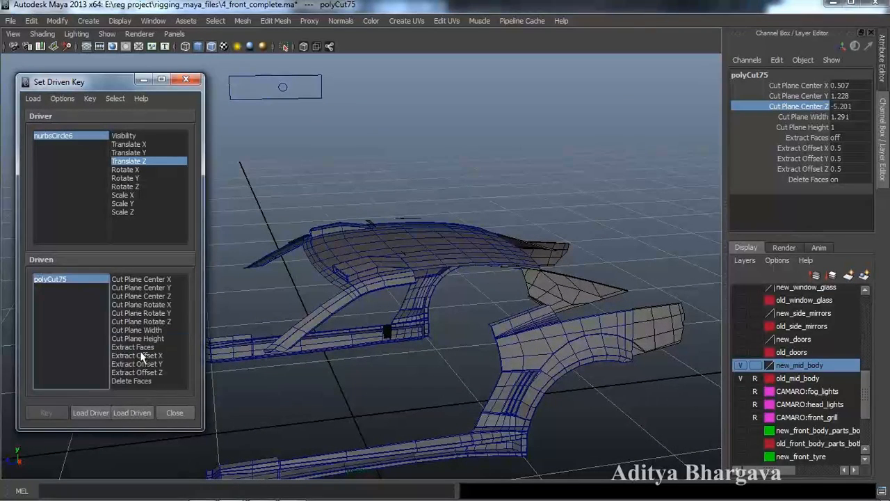
left_click(141, 296)
left_click(48, 412)
left_click_drag(487, 285, 340, 152, "alt")
- Set nurbsCircle6's Translate Z to -1.815
left_click(278, 105)
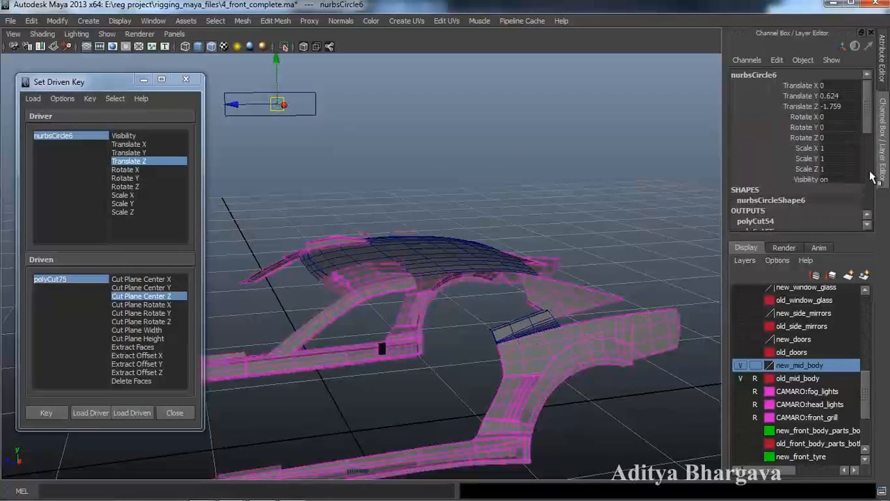
double_click(858, 106)
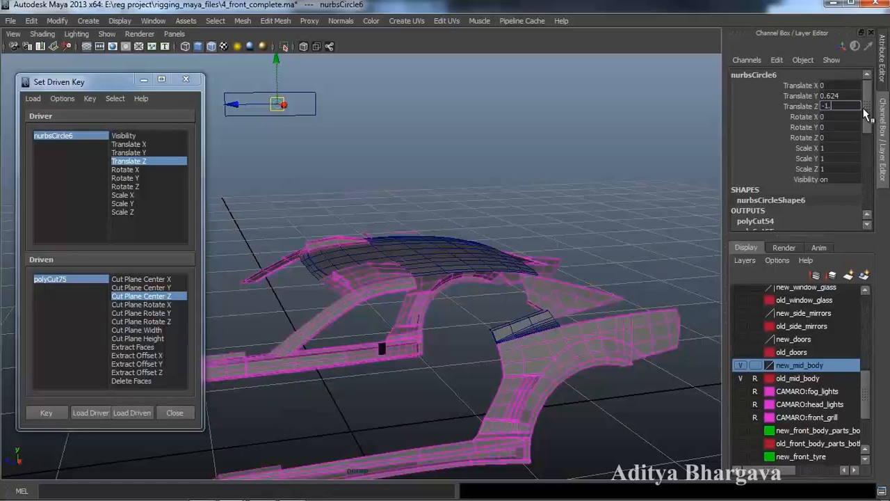
type("-1.815")
key("Return")
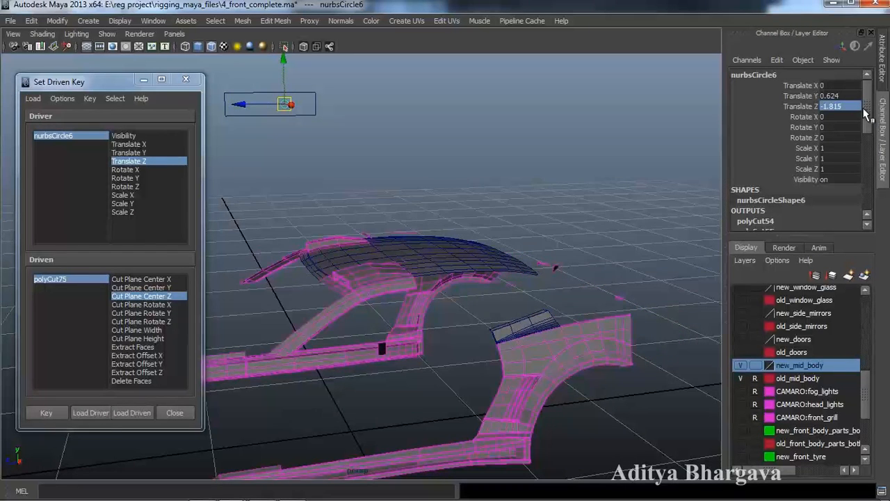
left_click_drag(559, 263, 331, 207, "alt")
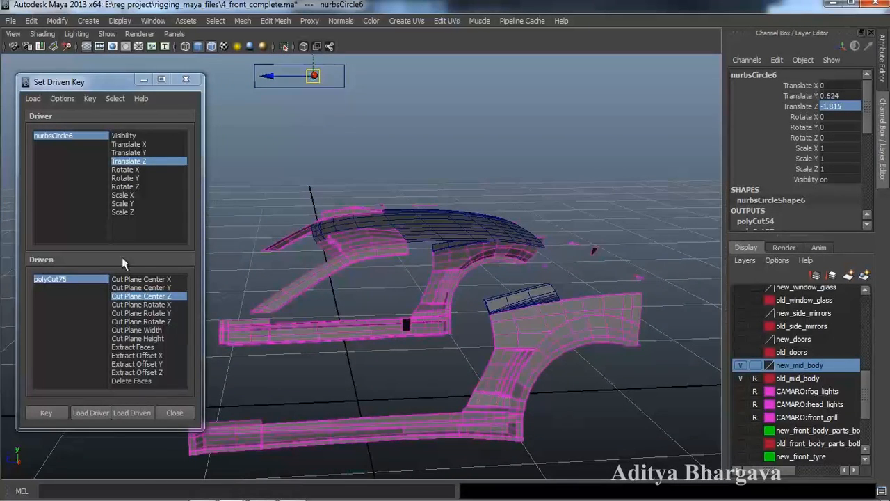
- Raise polyCut75's Cut Plane Center Z until the side roof rail is whole, and key it at this slider position
left_click(61, 280)
left_click(800, 105)
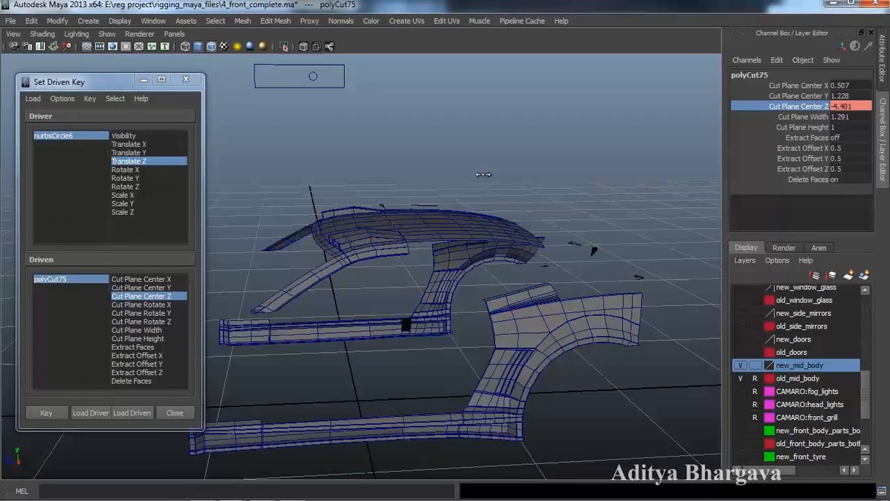
middle_click_drag(563, 167, 553, 174)
left_click_drag(268, 405, 372, 404, "alt")
- Slide nurbsCircle6 back and forth to test the roof rail cut, leaving its Translate Z at -1.635
left_click(324, 128)
left_click_drag(288, 133, 276, 147)
left_click_drag(351, 227, 384, 295, "alt")
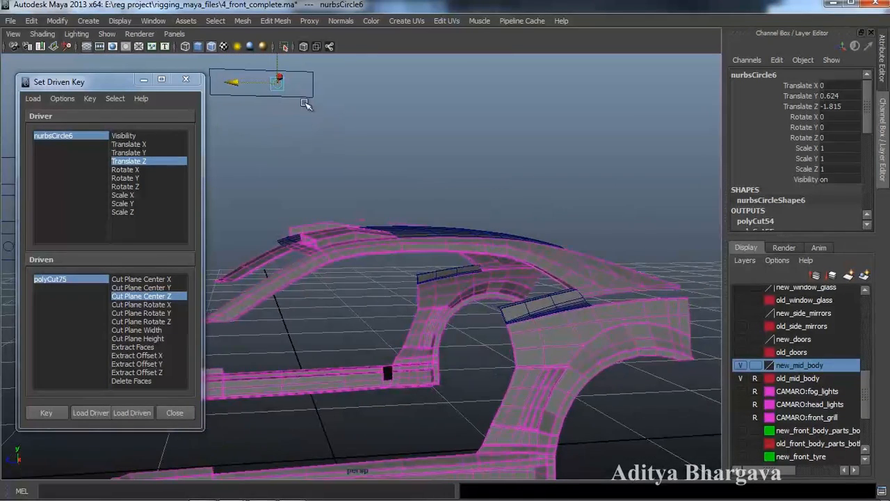
left_click(225, 86)
left_click(279, 83)
left_click_drag(247, 83, 216, 94)
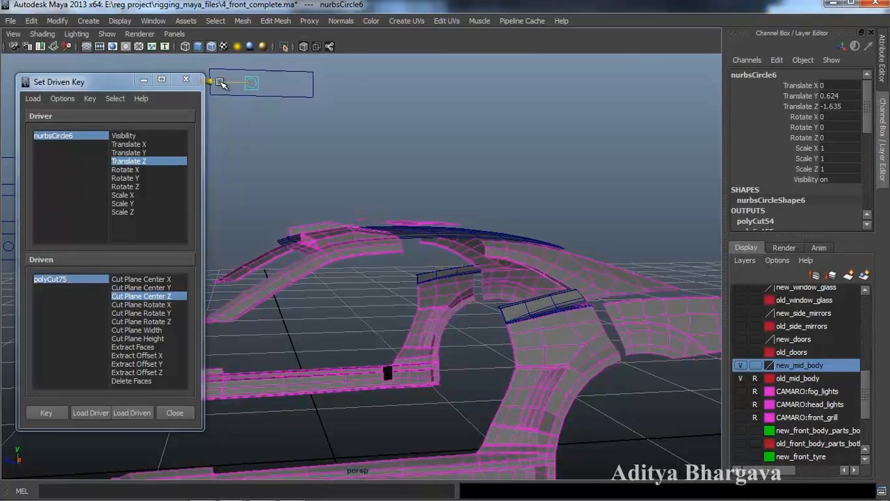
- Cut across polySurface757, the narrow strip above the rear fender, with the Cut Faces Tool
left_click(542, 320)
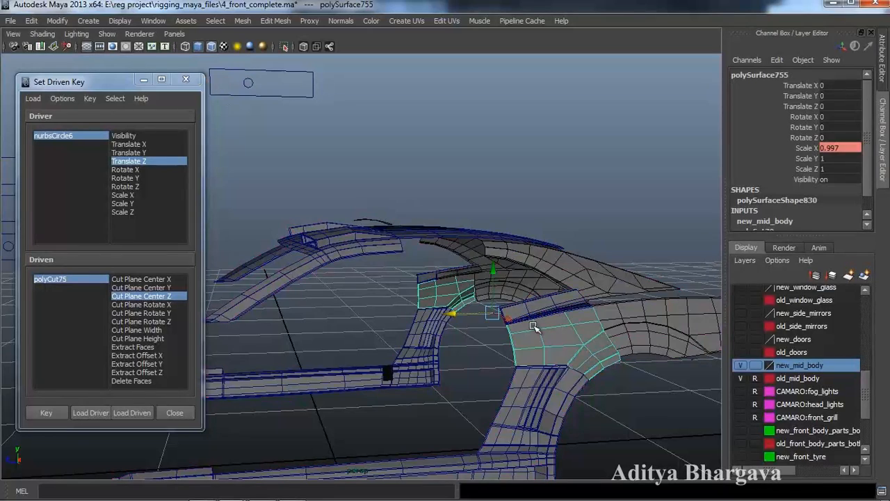
left_click_drag(528, 304, 478, 294, "alt")
left_click(275, 20)
left_click(309, 119)
left_click_drag(362, 287, 494, 332, "alt")
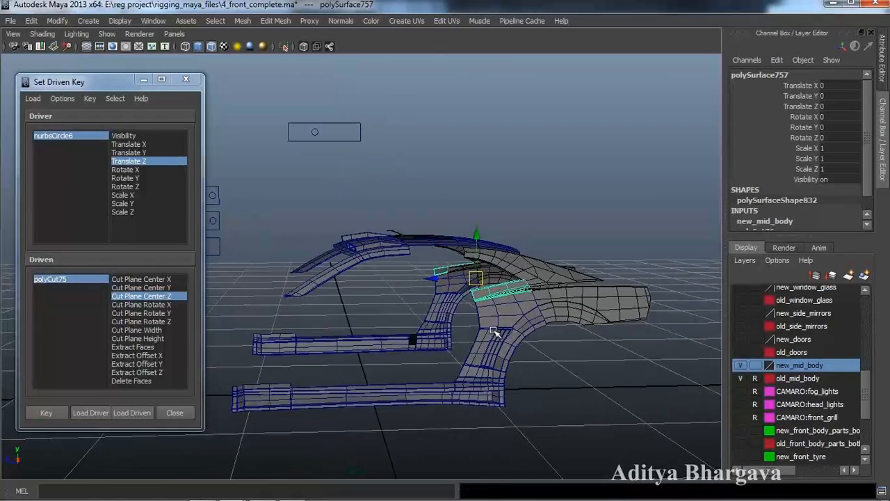
- Select the new polyCut76 node with Delete Faces enabled and set its Cut Plane Center Z to -5.426
key("ctrl+a")
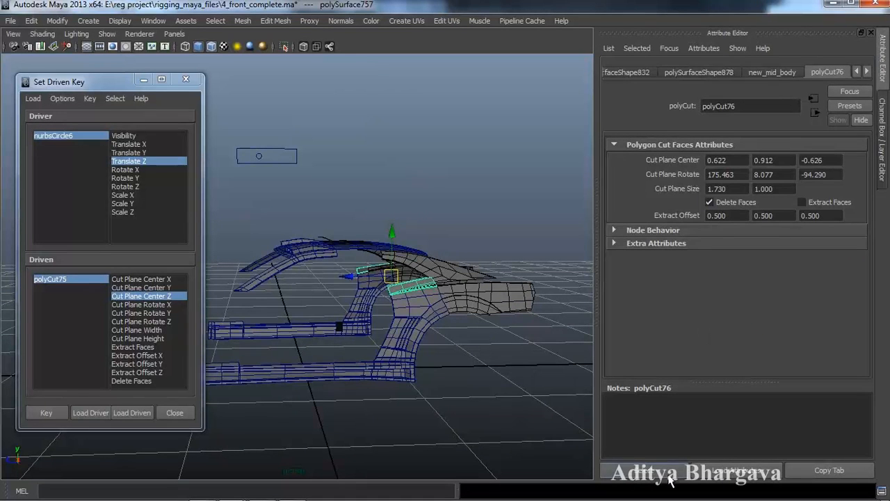
left_click(667, 473)
key("ctrl+a")
left_click(801, 106)
middle_click_drag(641, 197, 611, 204)
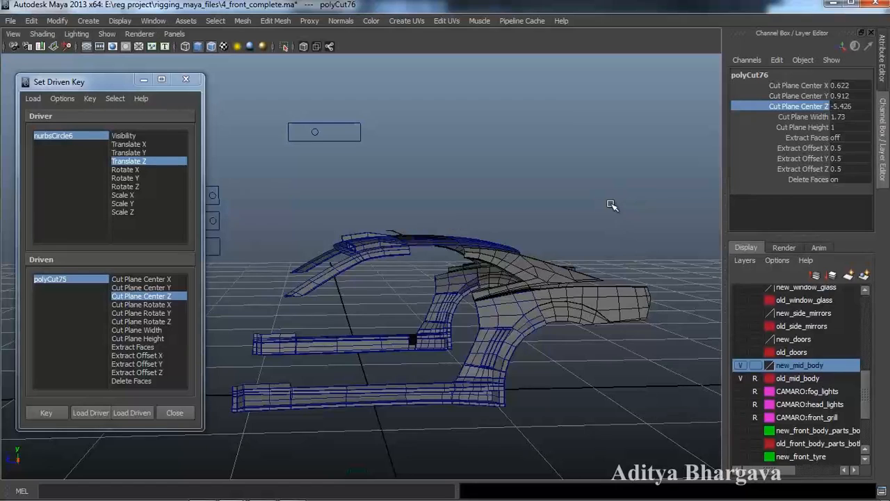
- Load polyCut76 as the driven object and key its Cut Plane Center Z to nurbsCircle6's Translate Z
left_click_drag(573, 268, 563, 279, "alt")
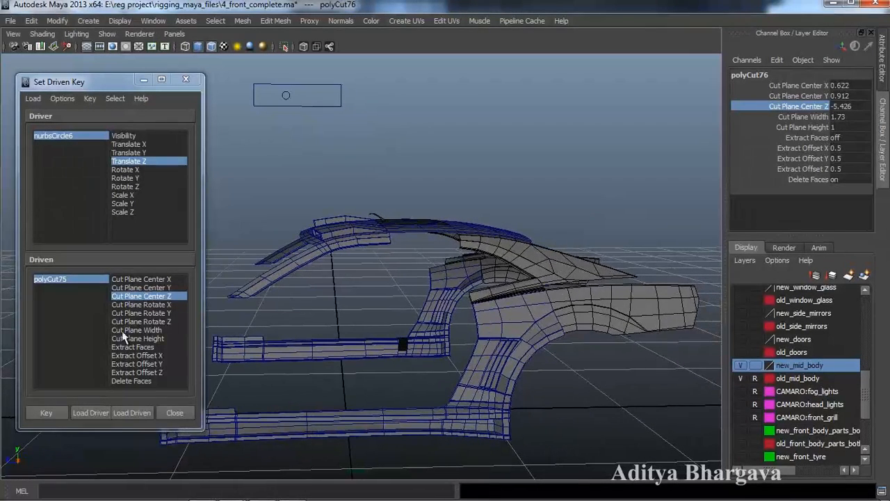
left_click(46, 413)
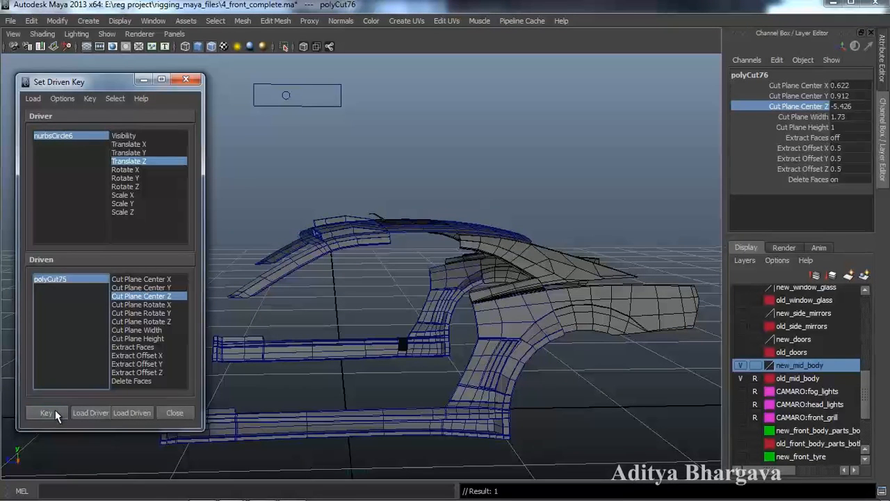
left_click(131, 411)
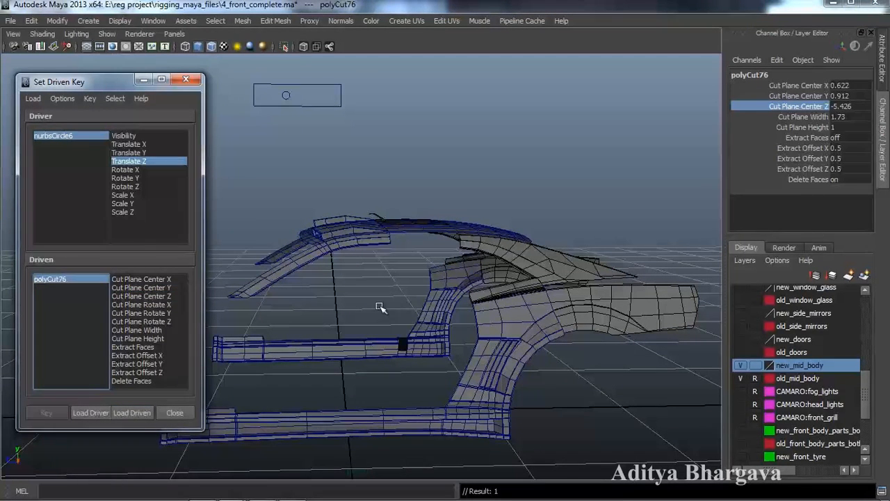
left_click(169, 297)
left_click(58, 415)
middle_click_drag(473, 351, 468, 344, "alt")
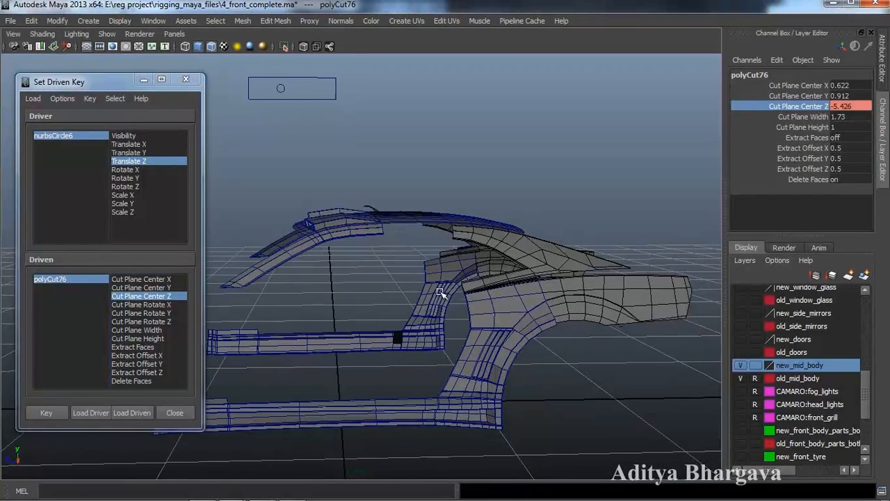
- Move nurbsCircle6 to Translate Z -1.681, raise polyCut76's Cut Plane Center Z until the fender strip is whole, and key it
left_click(283, 90)
left_click_drag(240, 88, 248, 89)
left_click(97, 284)
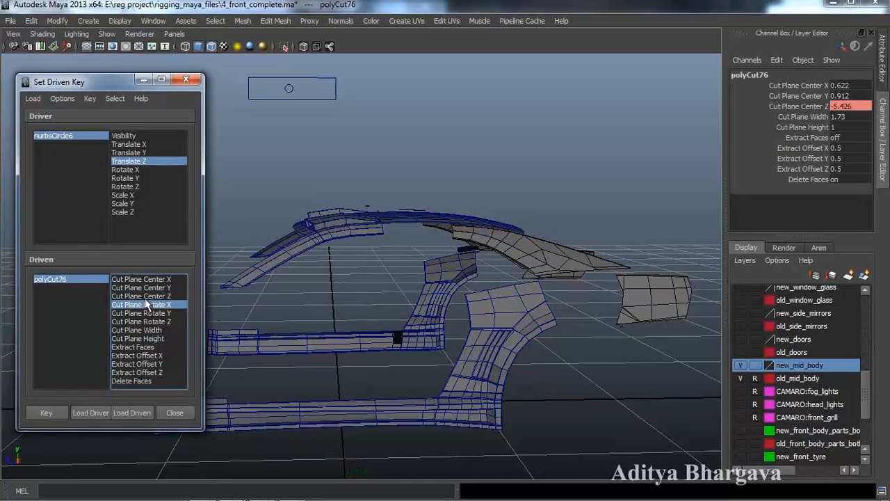
left_click(811, 107)
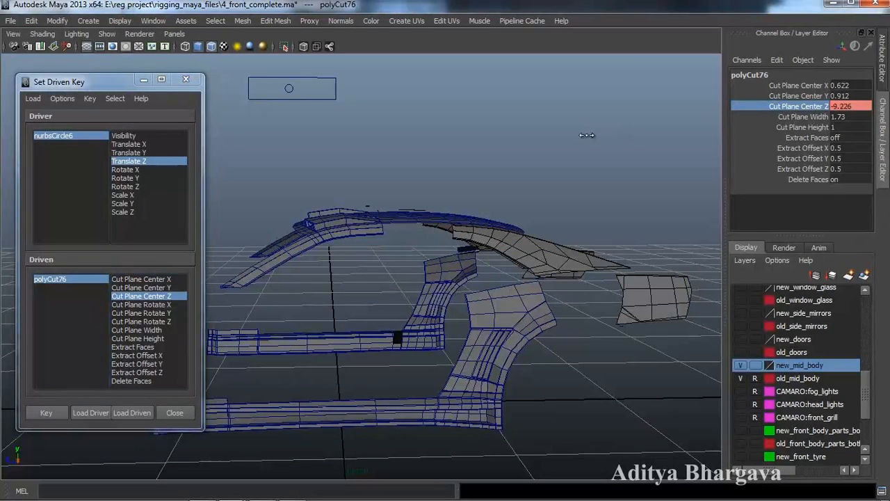
middle_click_drag(649, 148, 664, 174)
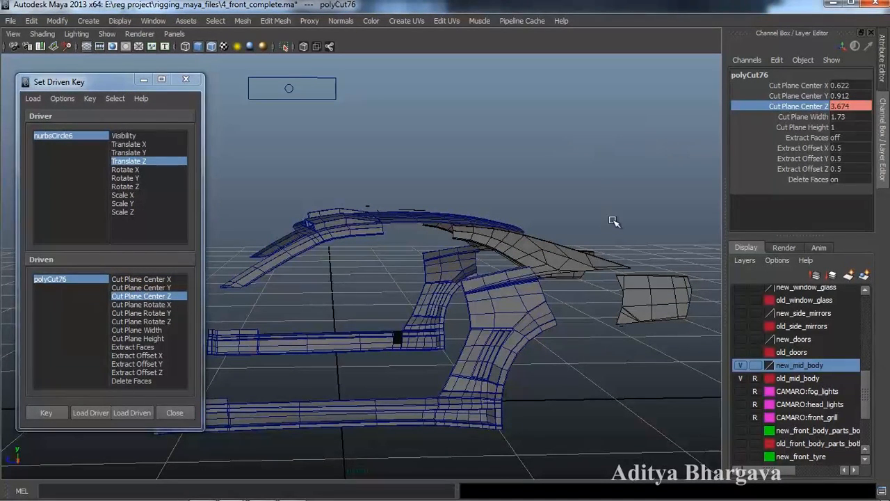
mouse_move(609, 209)
middle_mouse_down()
mouse_move(584, 211)
mouse_move(598, 211)
middle_mouse_up()
left_click(48, 414)
- Try sliding nurbsCircle6 to test the fender strip's cut, and undo the slide
left_click_drag(563, 297, 513, 305, "alt")
left_click(268, 130)
left_click_drag(256, 128, 267, 165)
key("ctrl+z")
left_click_drag(446, 233, 395, 199, "alt")
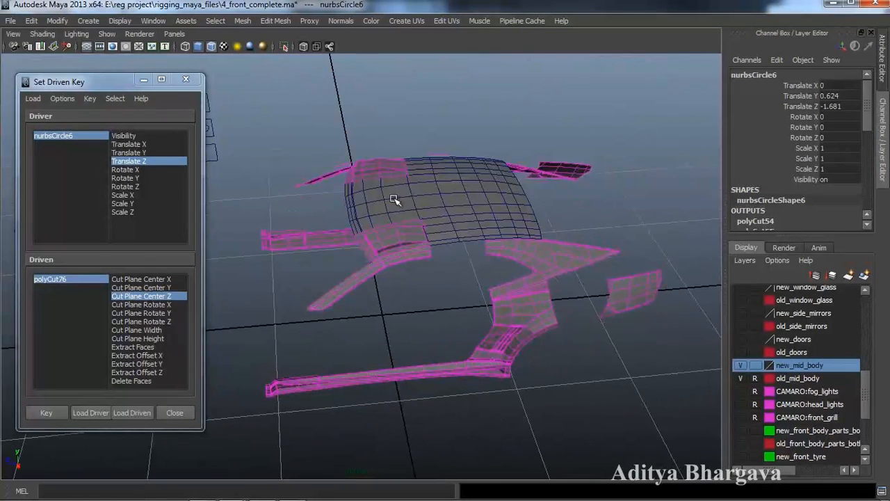
left_click(395, 200)
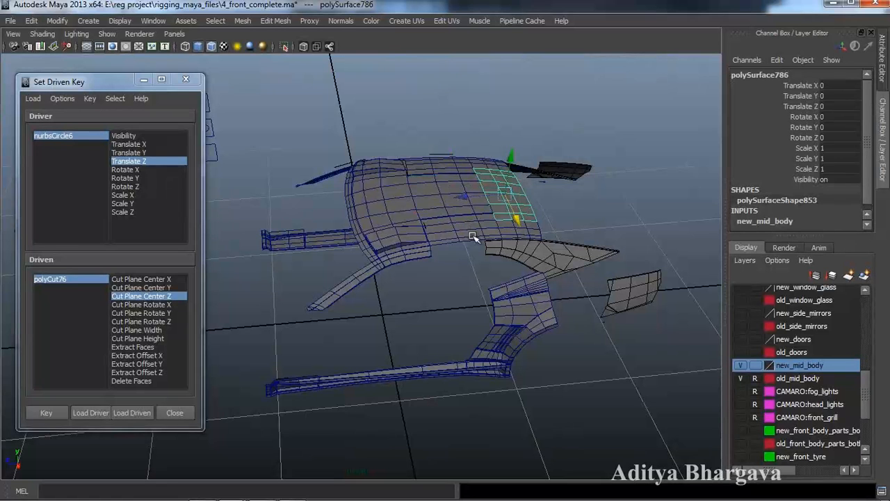
left_click(486, 234)
key("ctrl+z")
key("ctrl+z")
key("ctrl+z")
key("ctrl+z")
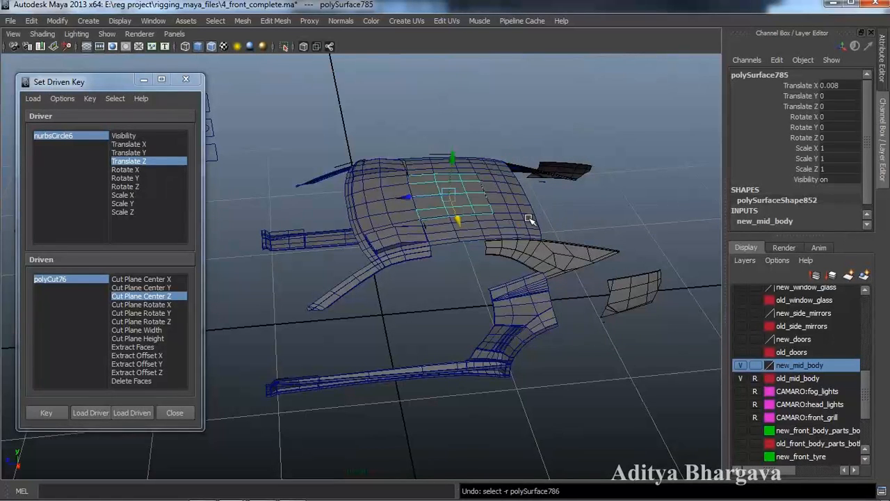
- Move nurbsCircle6 to Translate Z -1.581
left_click_drag(526, 228, 425, 175, "alt")
left_click(370, 175)
mouse_move(342, 173)
left_mouse_down()
mouse_move(308, 174)
mouse_move(328, 178)
left_mouse_up()
left_click_drag(437, 286, 437, 332, "alt")
- Load the front roof panel polySurface783 as driven, lower it to Translate Y -0.05, and key its Translate Y
left_click(397, 258)
left_click_drag(392, 300, 432, 263, "alt")
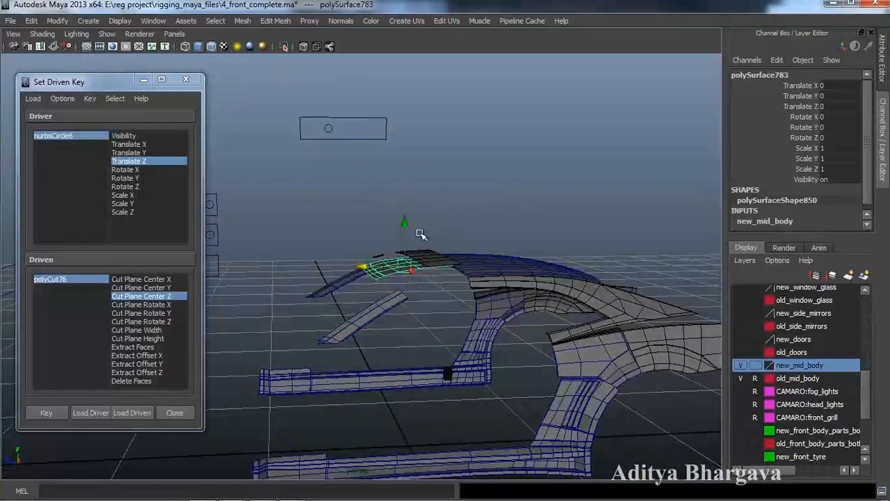
left_click(146, 415)
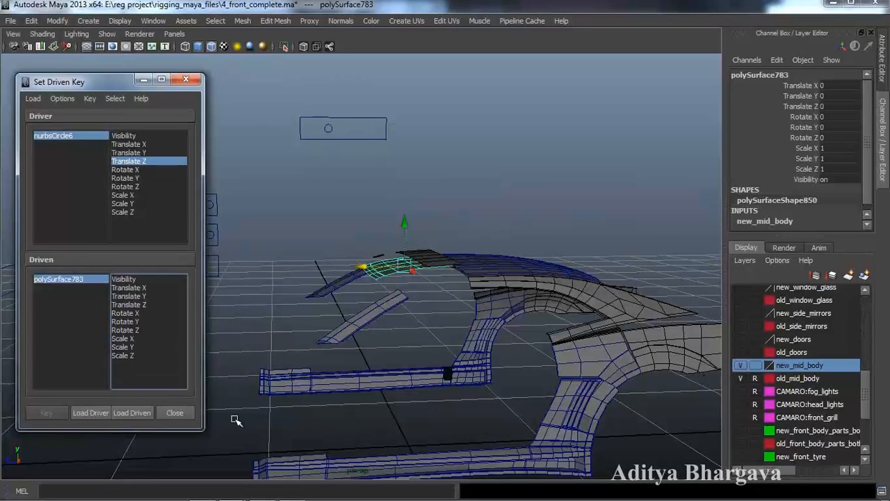
left_click(139, 297)
left_click_drag(414, 232, 403, 276)
left_click_drag(407, 244, 399, 311)
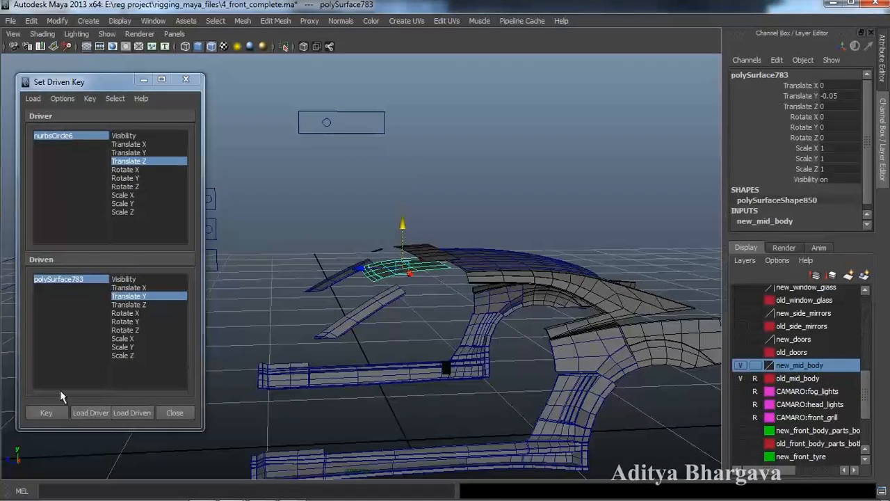
left_click(62, 412)
- Set nurbsCircle6's Translate Z to -1.65
left_click_drag(332, 122, 349, 132)
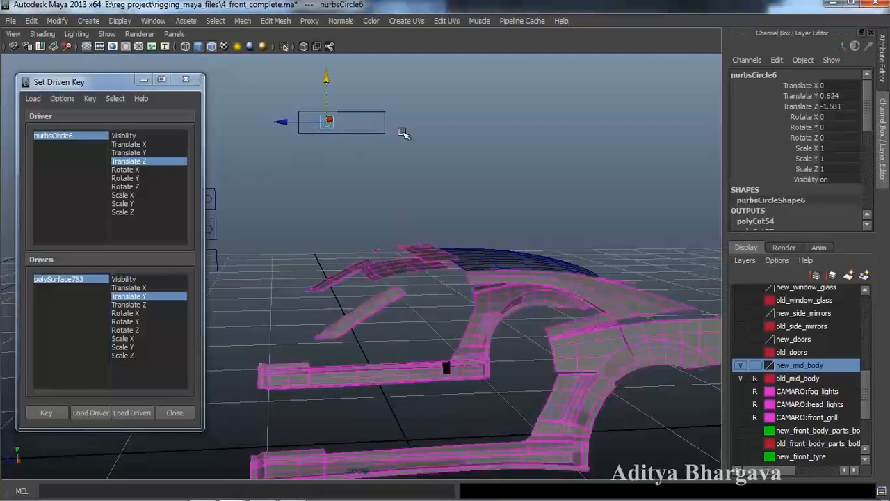
left_click(838, 106)
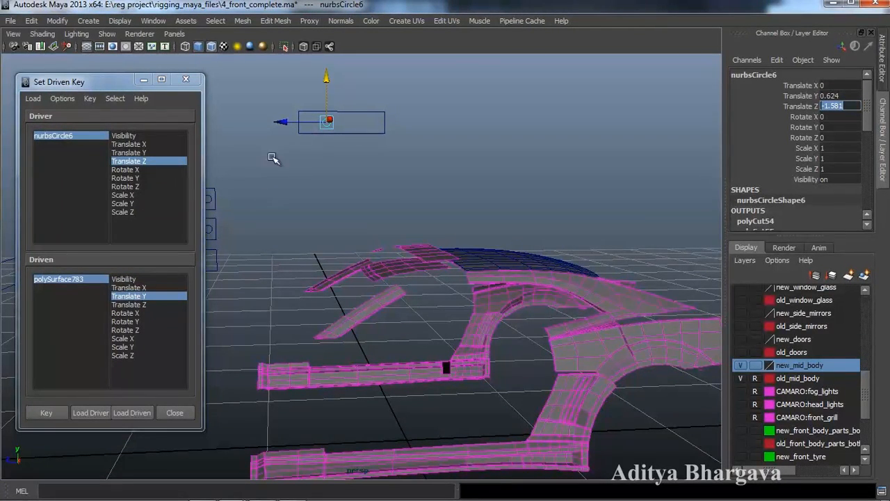
type("-1.65")
key("Return")
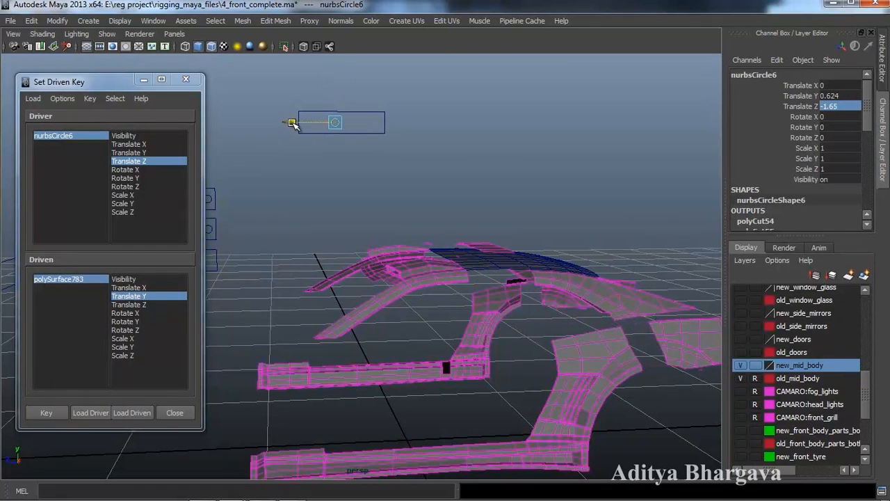
left_click_drag(442, 324, 414, 326, "alt")
- Set polySurface783's Translate Y to 0 and key it at this slider position
left_click(89, 280)
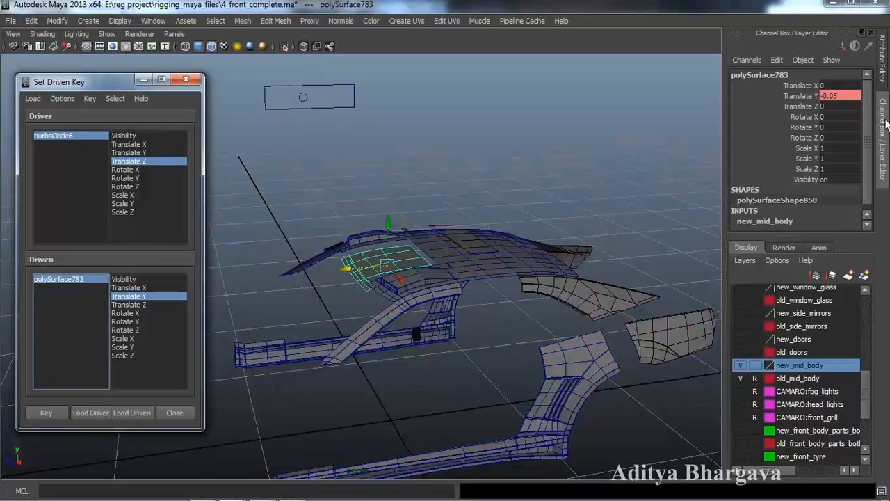
double_click(846, 96)
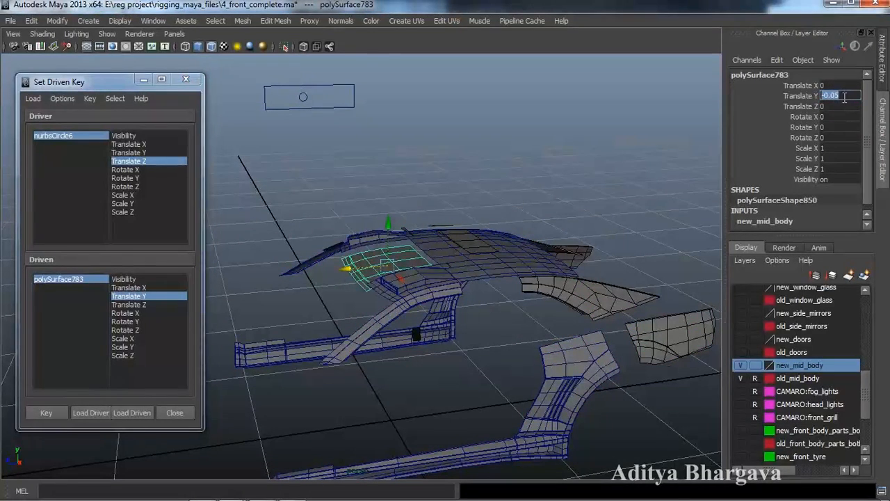
key("Return")
left_click(60, 415)
left_click_drag(346, 379, 331, 347, "alt")
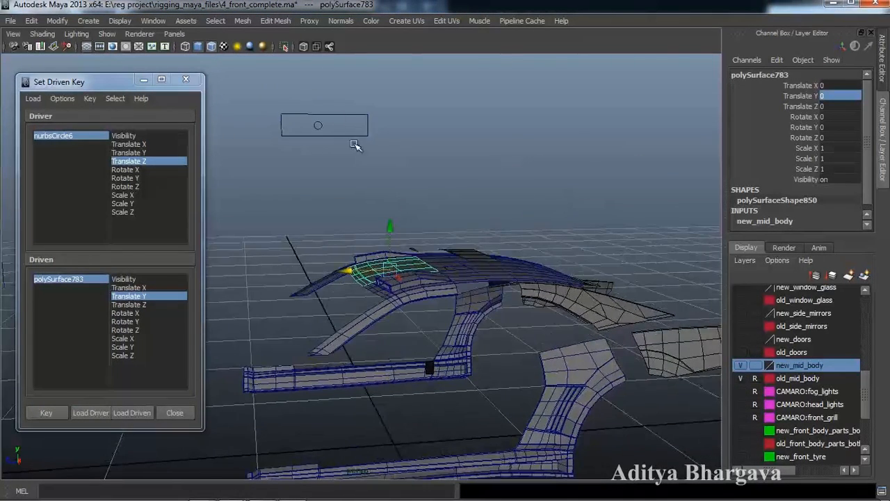
- Return nurbsCircle6's Translate Z to -1.581
left_click(320, 125)
left_click(855, 107)
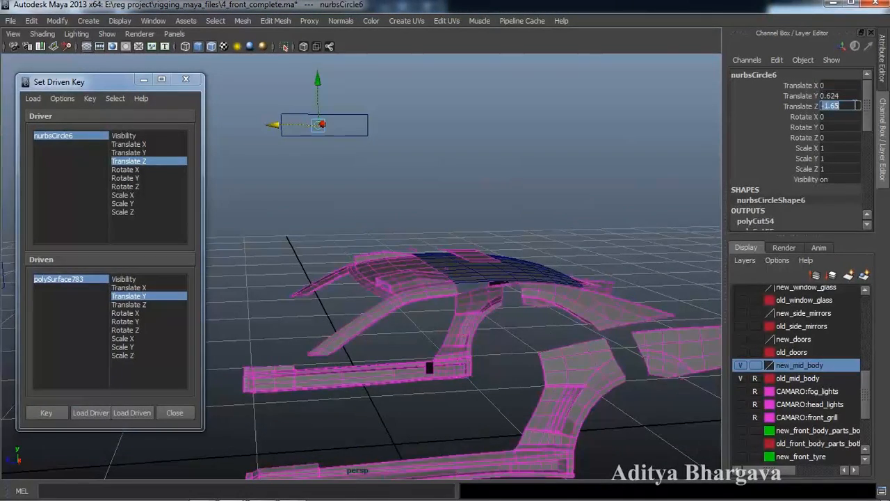
key("Return")
left_click_drag(449, 319, 417, 318, "alt")
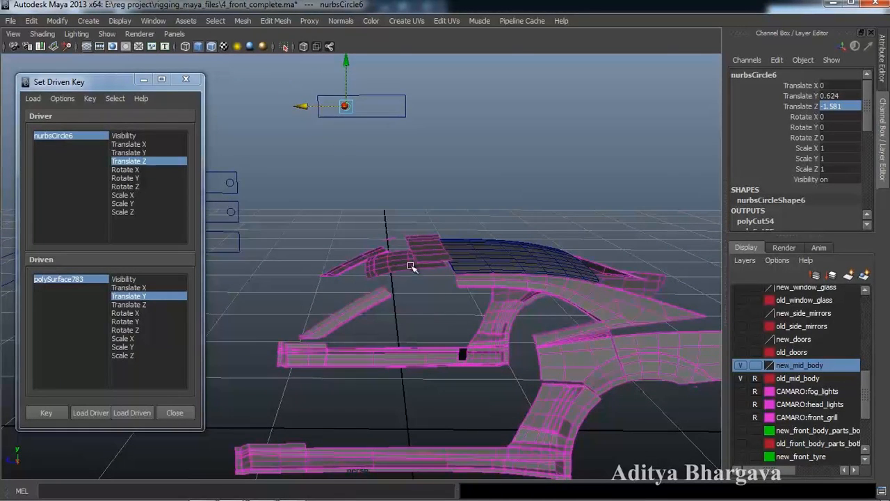
- Cut across the front roof panel polySurface783 with the Cut Faces Tool
left_click(387, 259)
left_click(284, 19)
left_click(297, 116)
left_click_drag(340, 219, 348, 241, "alt")
left_click_drag(354, 285, 362, 326)
key("w")
- Enable Delete Faces on the new polyCut77 node and select the node to show its channels
key("ctrl+a")
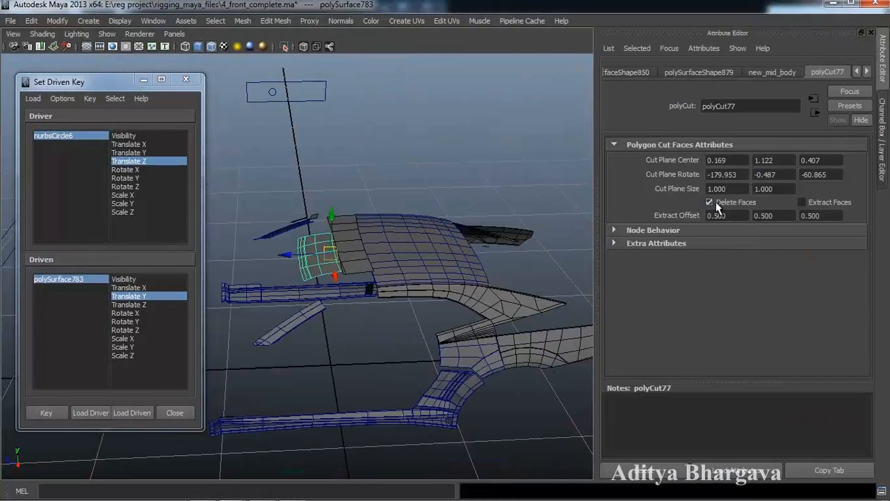
left_click(665, 471)
key("ctrl+a")
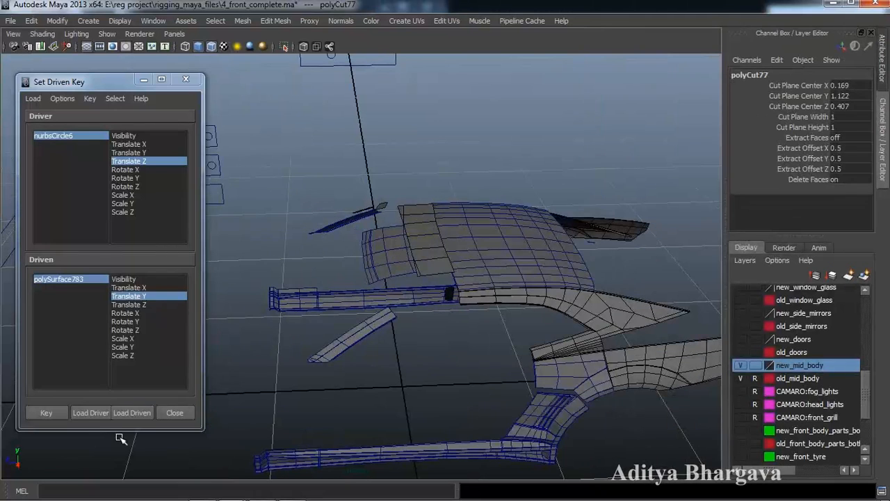
- Load polyCut77 as the driven node and key its Cut Plane Center Z against nurbsCircle6's Translate Z
left_click(130, 414)
left_click(170, 296)
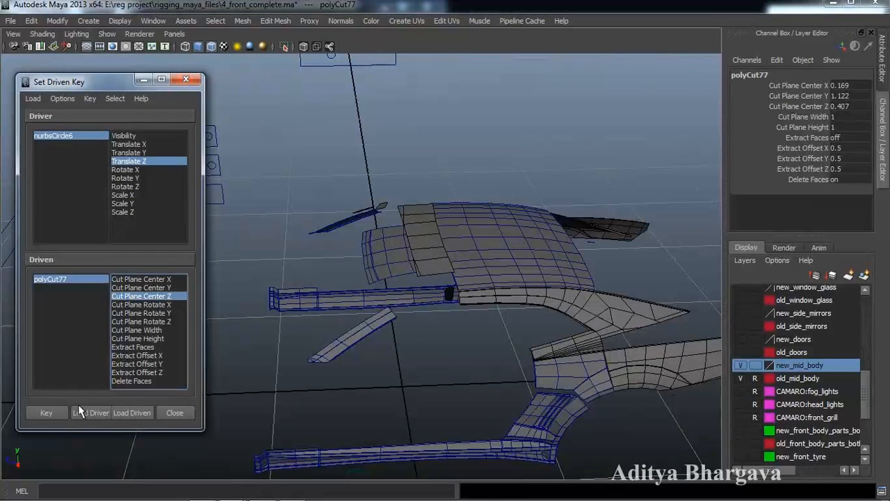
left_click(47, 413)
- Shift polyCut77's Cut Plane Center Z to -0.393 and key it at this slider position
left_click_drag(342, 278, 358, 326, "alt")
left_click(818, 105)
middle_click_drag(532, 126, 582, 144)
mouse_move(536, 234)
left_mouse_down("alt")
mouse_move(524, 196)
mouse_move(525, 217)
mouse_move(546, 224)
mouse_move(536, 244)
mouse_move(523, 229)
left_mouse_up("alt")
left_click(46, 413)
left_click_drag(369, 334, 366, 324, "alt")
scroll(362, 327, "up", 3)
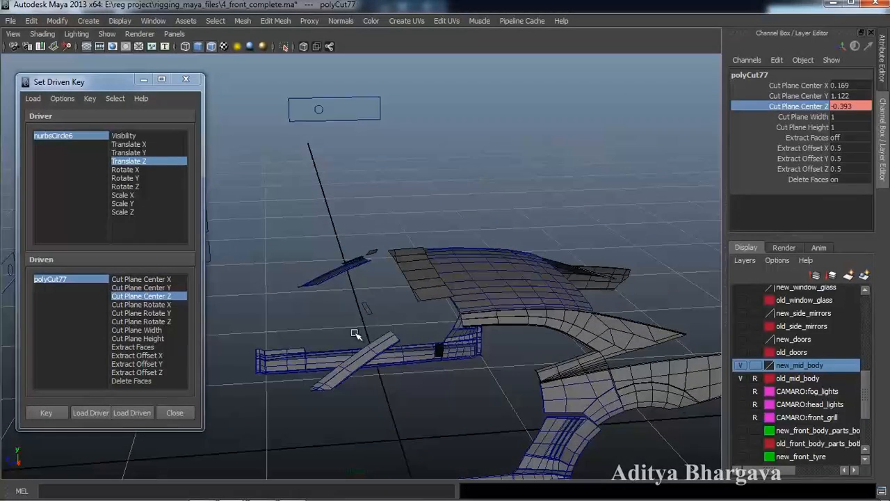
- Set nurbsCircle6's Translate Z to -1.65
left_click(347, 293)
left_click(319, 108)
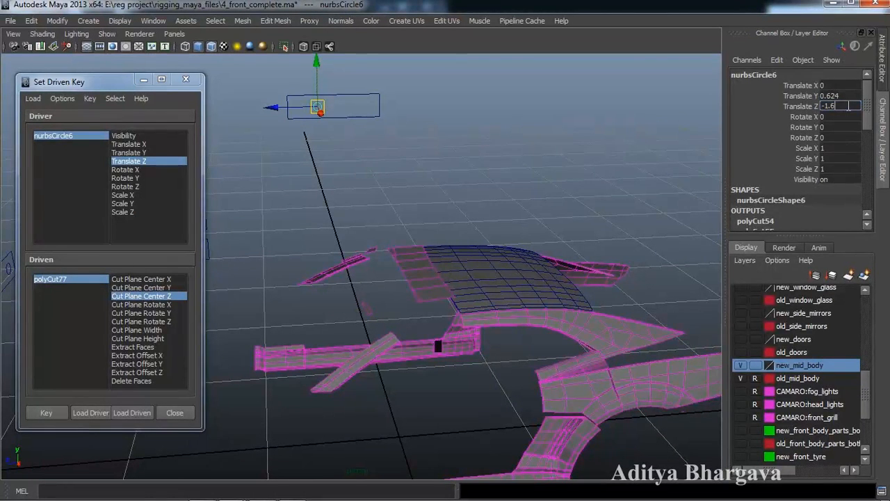
key("Return")
left_click_drag(342, 370, 414, 369, "alt")
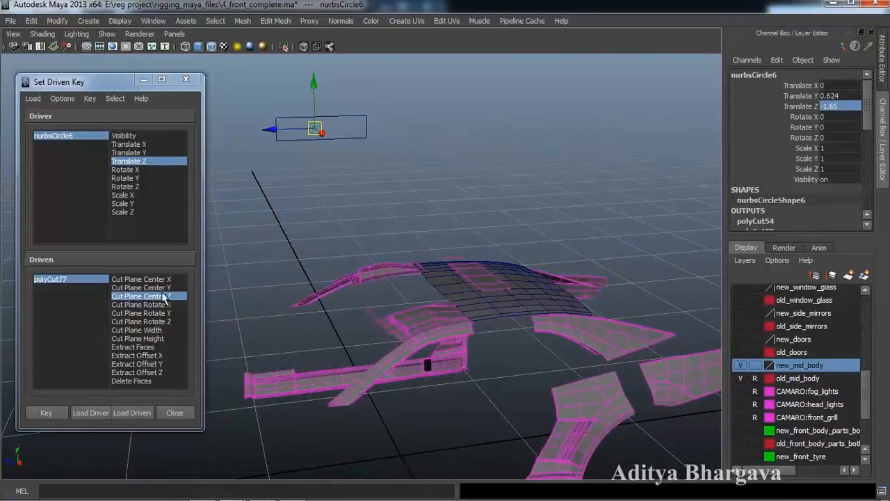
- Shift polyCut77's Cut Plane Center Z to 1.007 and key it at this slider position
left_click(70, 280)
left_click(820, 107)
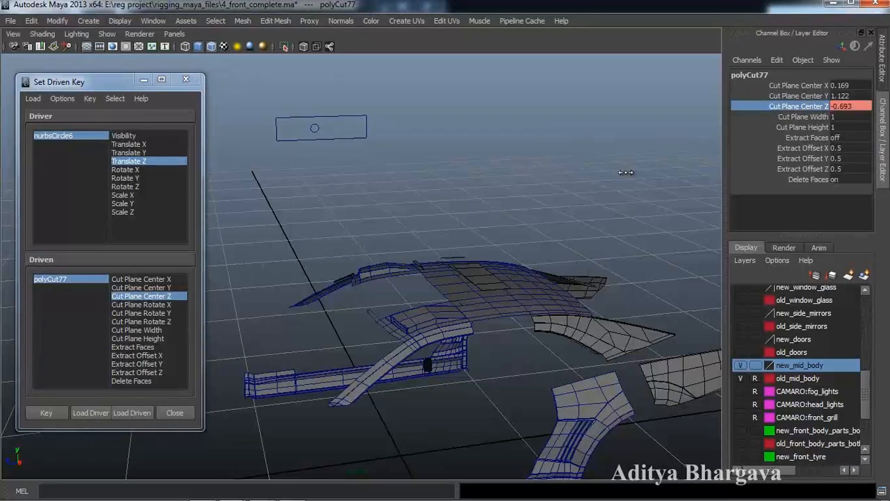
left_click_drag(592, 245, 533, 269, "alt")
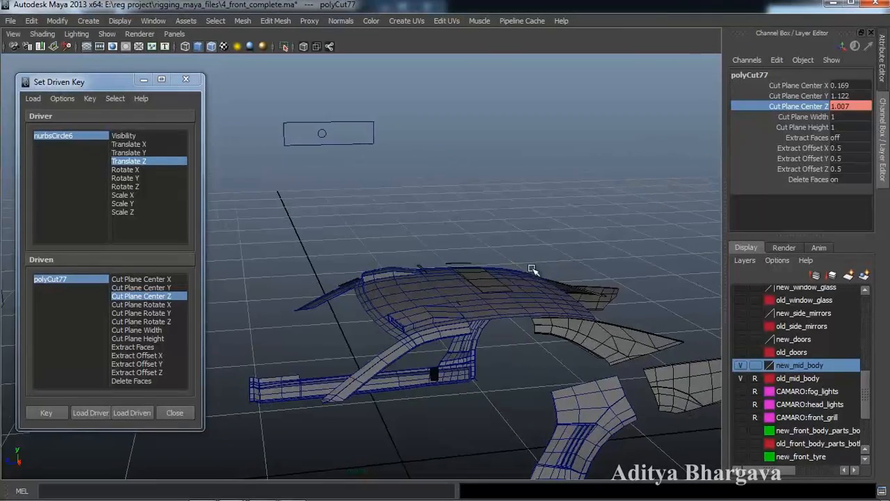
left_click(50, 416)
left_click_drag(313, 394, 416, 290, "alt")
- Move nurbsCircle6 along Z to a Translate Z of -1.716
left_click(392, 352)
left_click_drag(391, 352, 391, 371, "alt")
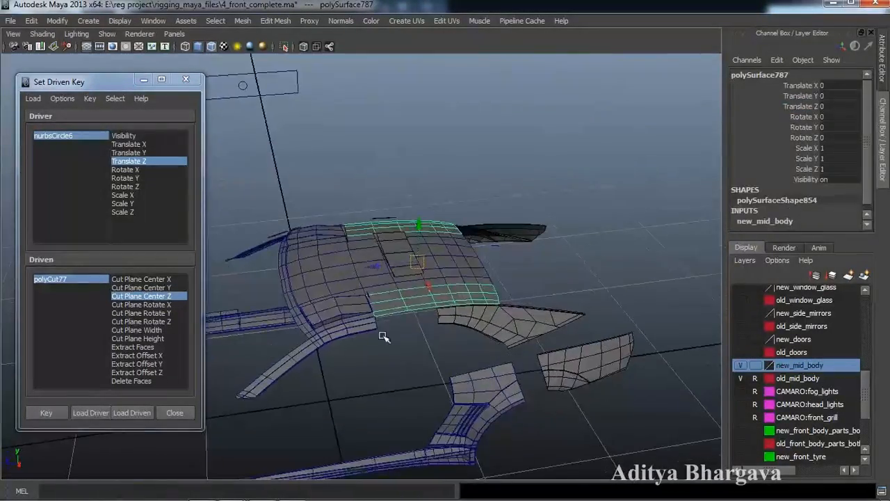
left_click_drag(365, 258, 381, 343, "alt")
left_click_drag(378, 339, 386, 391, "alt")
left_click(272, 138)
left_click_drag(240, 139, 285, 192)
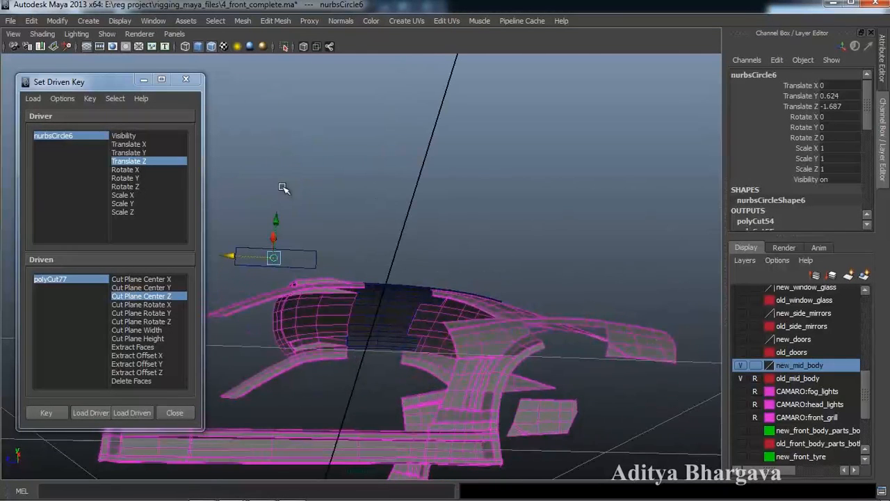
left_click_drag(255, 256, 415, 378)
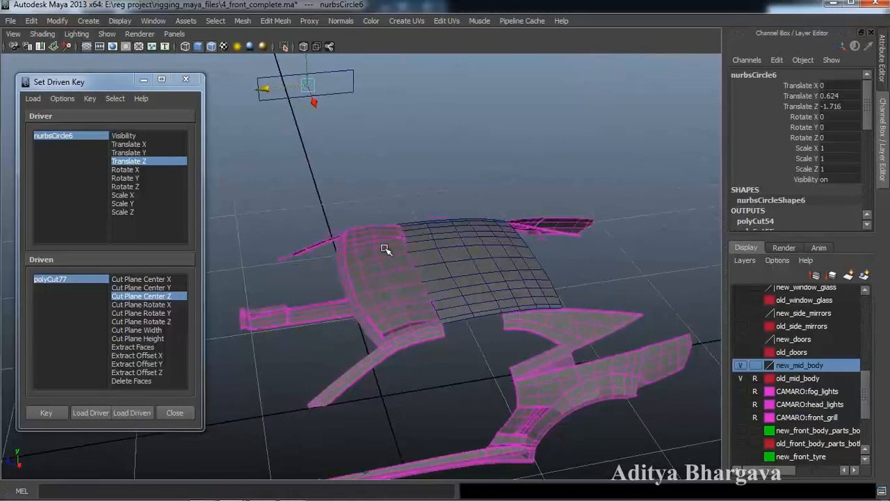
- Load the middle roof panel polySurface785 as the driven object and choose its Translate Y
left_click(438, 261)
left_click_drag(440, 262, 315, 302, "alt")
left_click_drag(282, 240, 232, 329, "alt")
left_click(132, 412)
left_click_drag(357, 418, 232, 359, "alt")
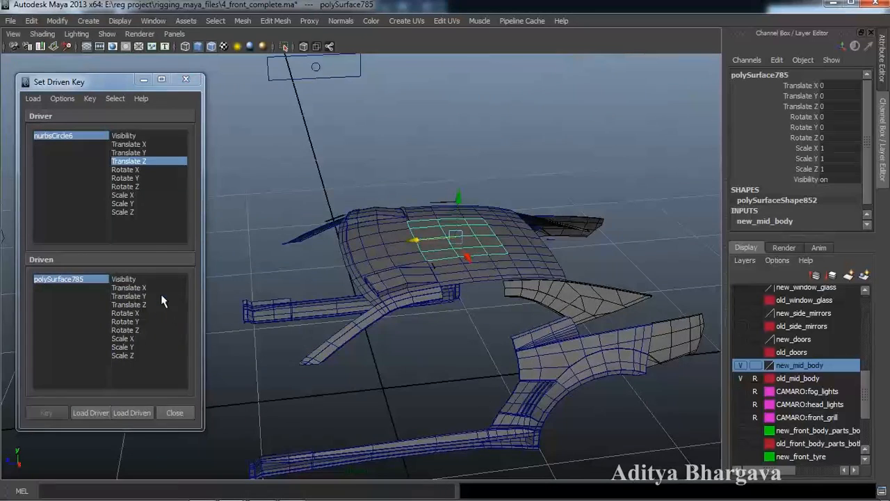
left_click(129, 295)
- Lower polySurface785 to a Translate Y of -0.044 and key it at this slider position
mouse_move(461, 377)
left_mouse_down("alt")
mouse_move(453, 382)
mouse_move(447, 371)
left_mouse_up("alt")
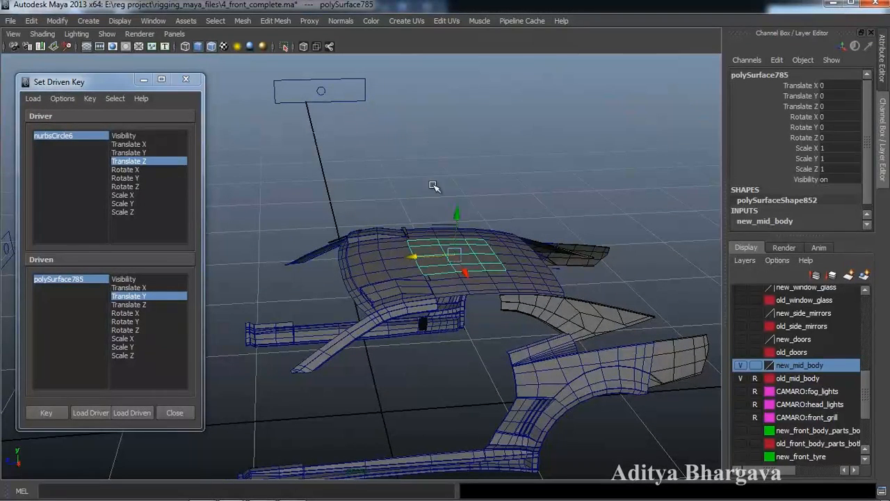
left_click_drag(457, 215, 422, 284)
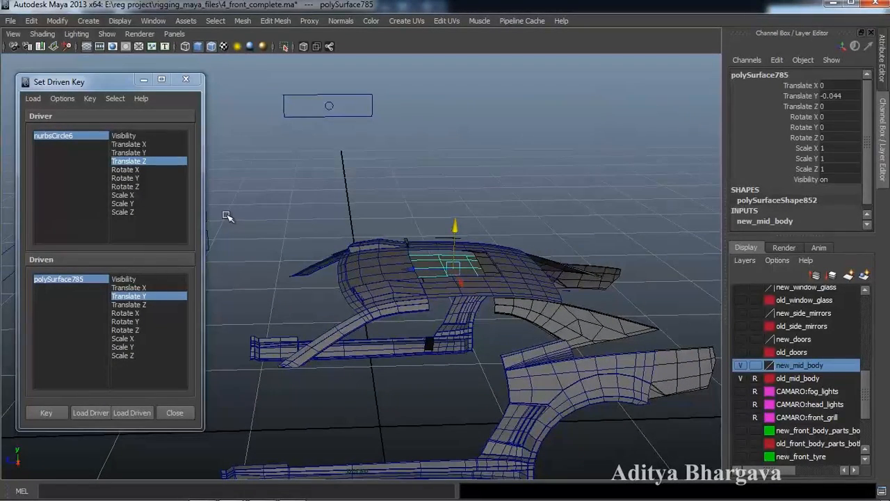
left_click(46, 412)
- Set nurbsCircle6's Translate Z to -1.775
left_click(324, 111)
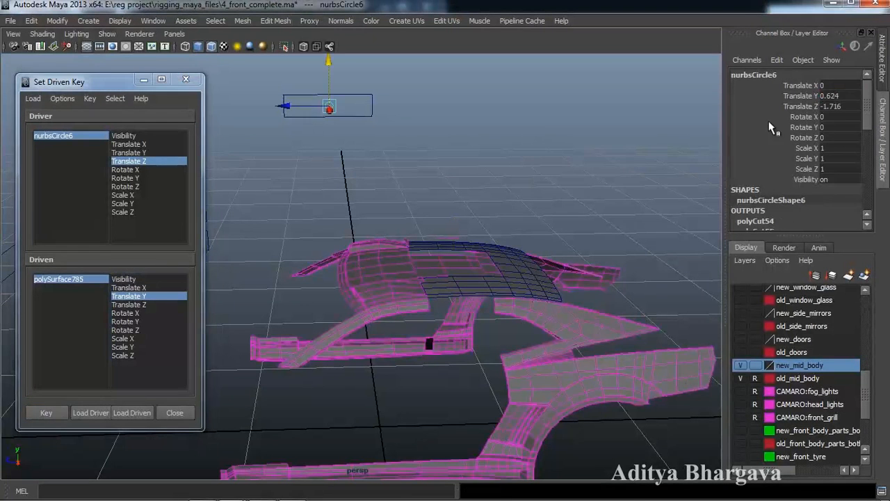
left_click(838, 105)
left_click_drag(287, 105, 299, 108)
left_click(855, 111)
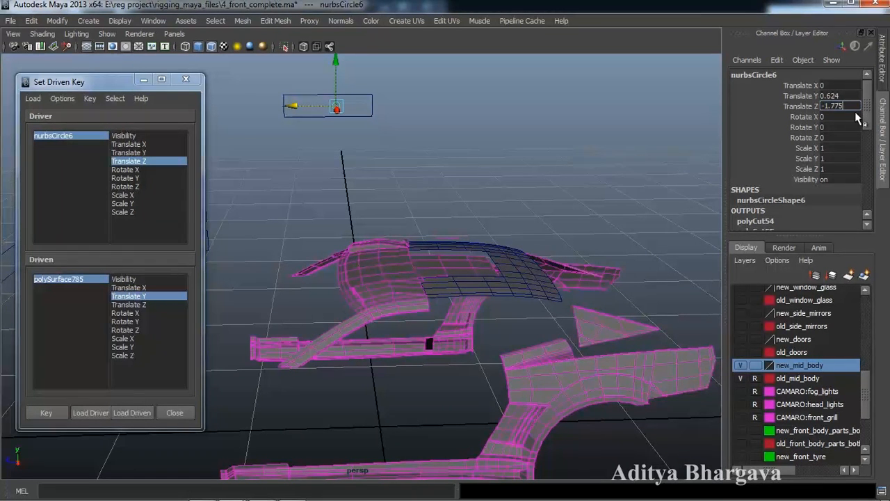
key("Return")
- Set polySurface785's Translate Y to 0 and key it at this slider position
left_click_drag(533, 293, 472, 281, "alt")
left_click(459, 248)
left_click(847, 97)
key("Return")
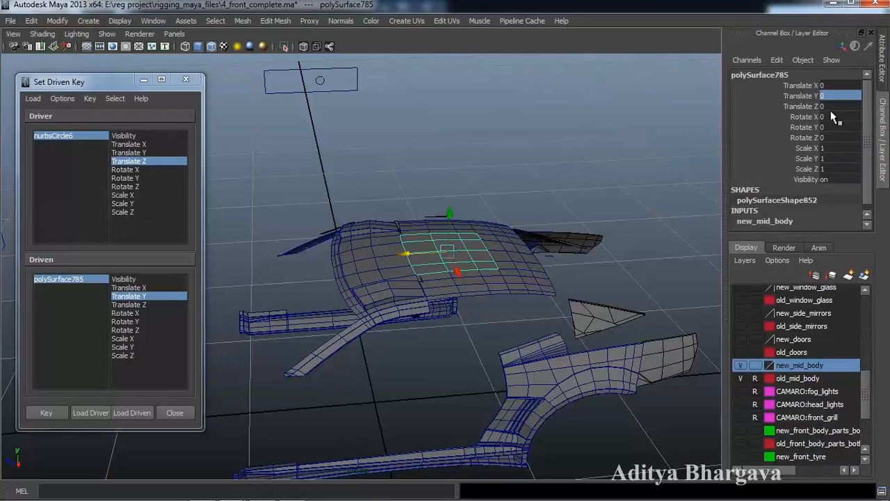
left_click(46, 412)
- Move nurbsCircle6 back to a Translate Z of -1.711
scroll(476, 323, "down", 2)
left_click_drag(476, 323, 456, 322, "alt")
left_click(314, 152)
left_click(853, 106)
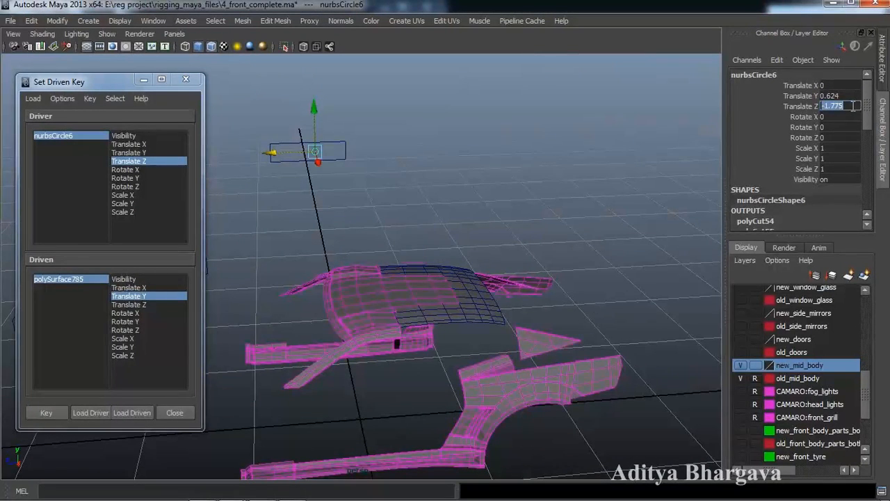
key("Return")
left_click(861, 106)
key("Return")
left_click(861, 107)
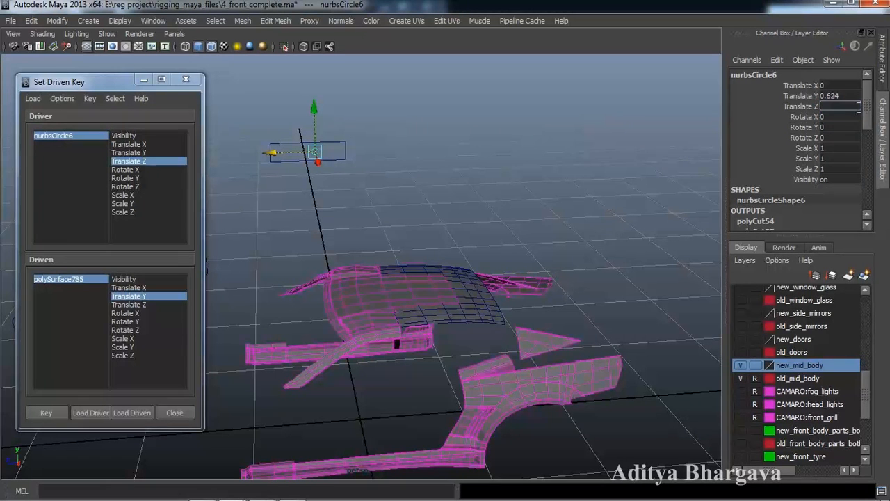
left_click(812, 107)
left_click_drag(576, 233, 384, 241, "alt")
left_click_drag(303, 168, 419, 340)
- Cut across the middle roof panel polySurface785 with the Cut Faces Tool
left_click(436, 259)
left_click(295, 21)
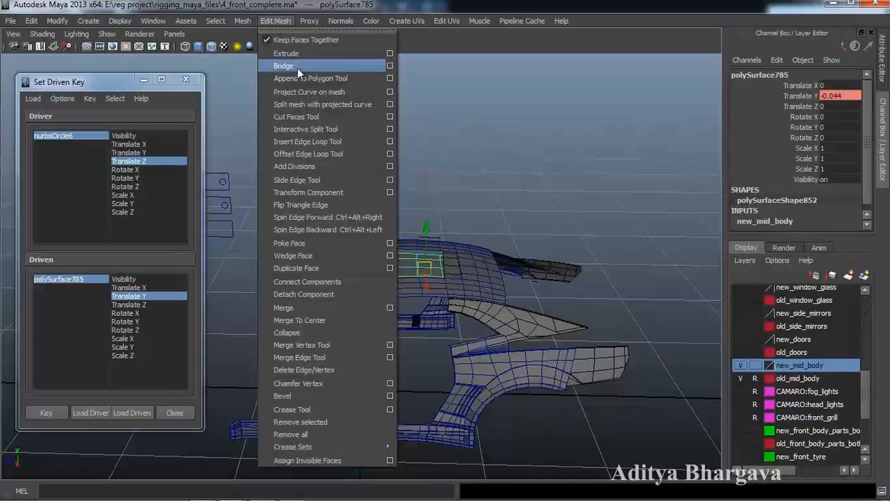
left_click(314, 120)
left_click_drag(376, 274, 376, 281)
key("w")
left_click_drag(380, 314, 382, 312, "alt")
scroll(382, 311, "up", 2)
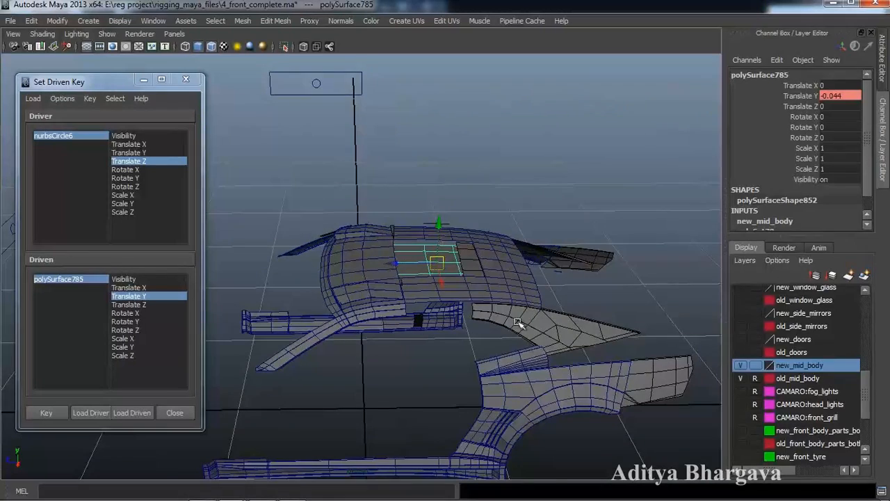
- Enable Delete Faces on the new polyCut78 node and select the node to show its channels
key("ctrl+a")
left_click(653, 469)
left_click_drag(388, 322, 414, 318, "alt")
scroll(410, 322, "up", 2)
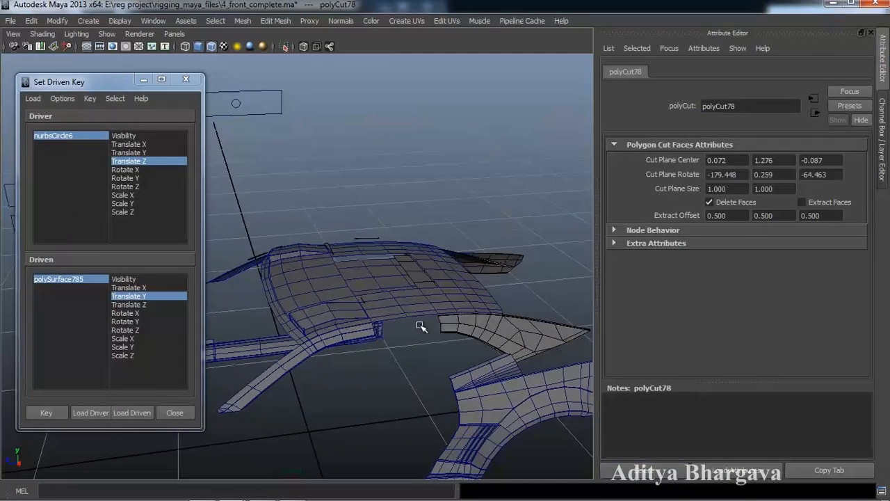
key("ctrl+a")
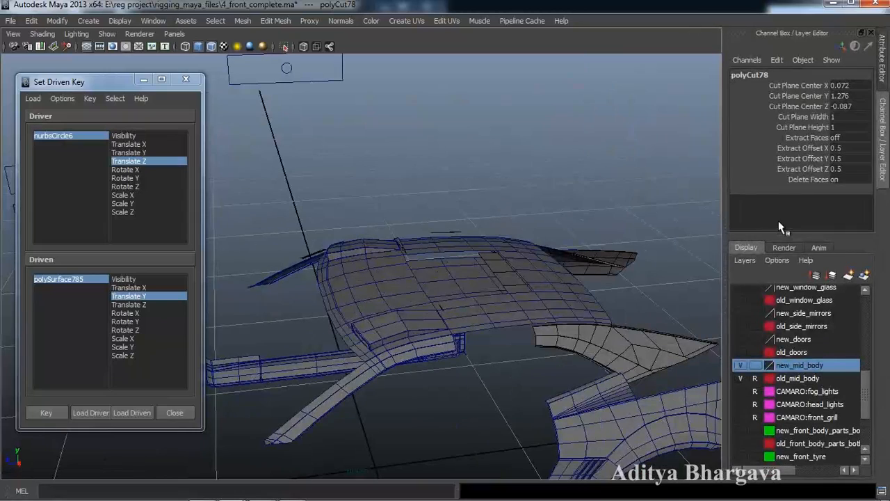
- Load polyCut78 as the driven node and choose its Cut Plane Center Z
left_click(141, 413)
mouse_move(402, 365)
left_mouse_down("alt")
mouse_move(422, 354)
mouse_move(416, 340)
mouse_move(394, 355)
left_mouse_up("alt")
left_click(141, 295)
left_click_drag(375, 299, 403, 285, "alt")
- Shift polyCut78's Cut Plane Center Z until the middle roof panel is cut away, and key it
left_click(798, 106)
middle_click_drag(687, 182, 673, 186)
left_click_drag(550, 281, 553, 300, "alt")
left_click(46, 412)
left_click_drag(455, 314, 443, 315, "alt")
- Return nurbsCircle6's Translate Z to -1.775
left_click(312, 140)
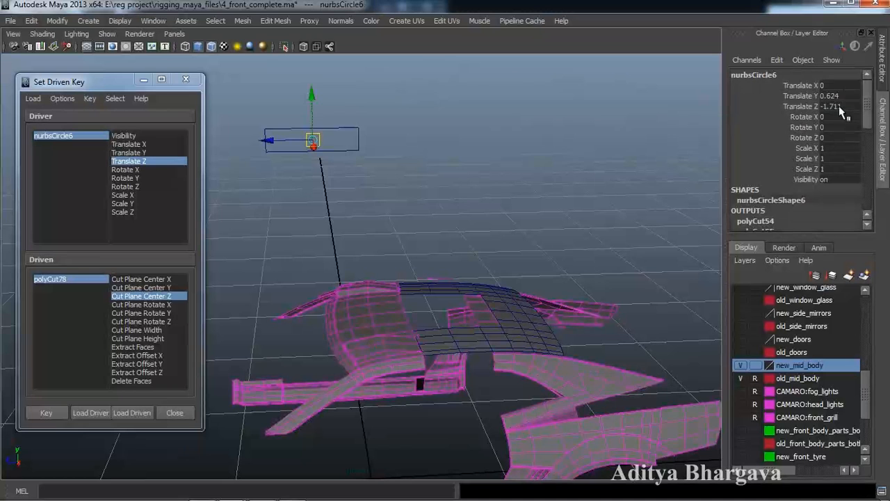
key("Right")
type("5")
key("Return")
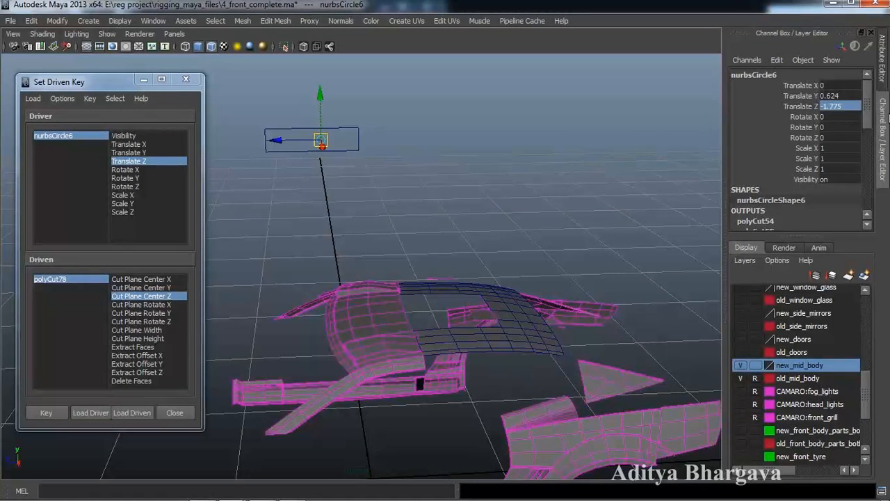
middle_click_drag(627, 240, 620, 221, "alt")
left_click_drag(621, 220, 610, 227, "alt")
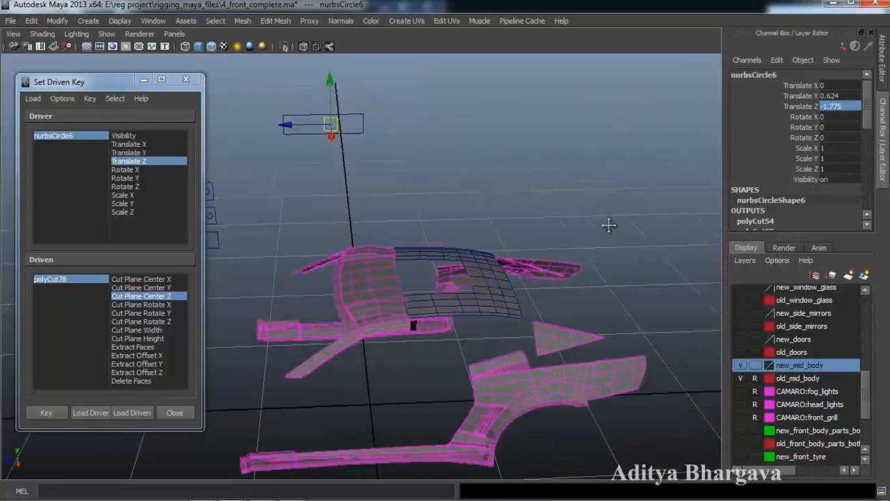
- Shift polyCut78's Cut Plane Center Z until the middle roof panel is whole, keying it at this slider position
left_click(46, 412)
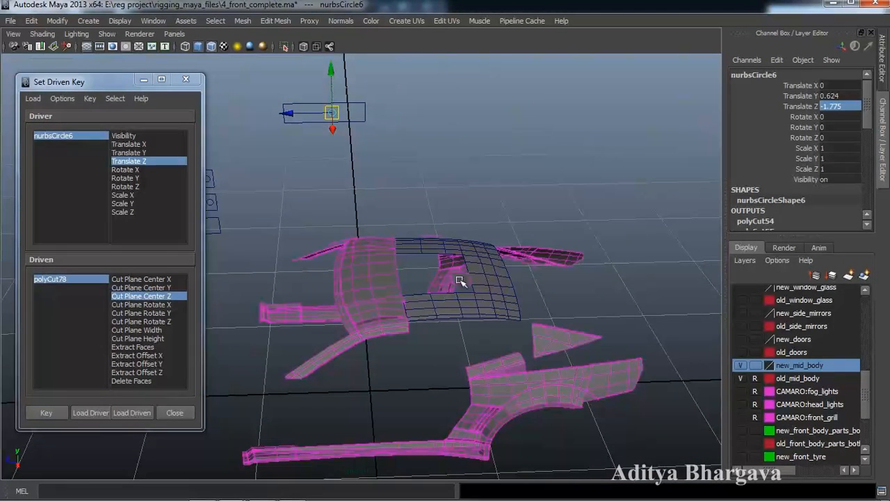
left_click(70, 279)
left_click(807, 107)
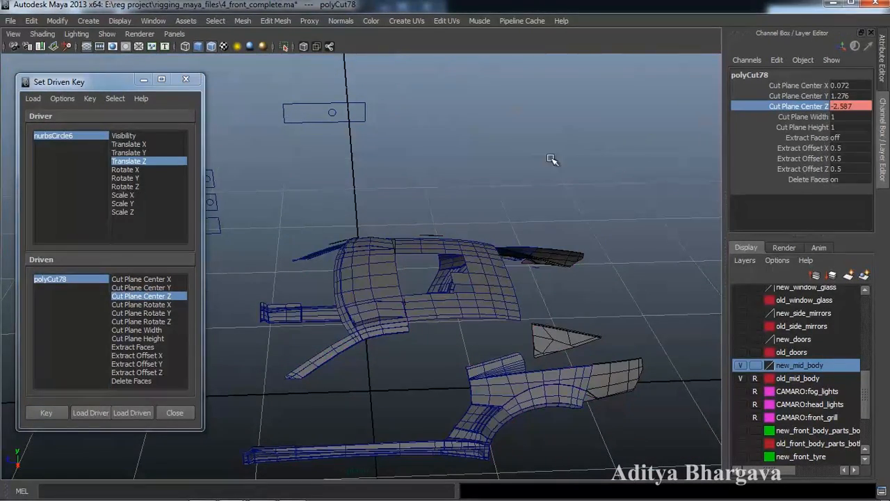
middle_click_drag(571, 154, 576, 165)
left_click_drag(317, 331, 368, 357, "alt")
- Move nurbsCircle6 back along Z to review the middle roof panel's reveal, stopping at an earlier slider position
left_click(298, 251)
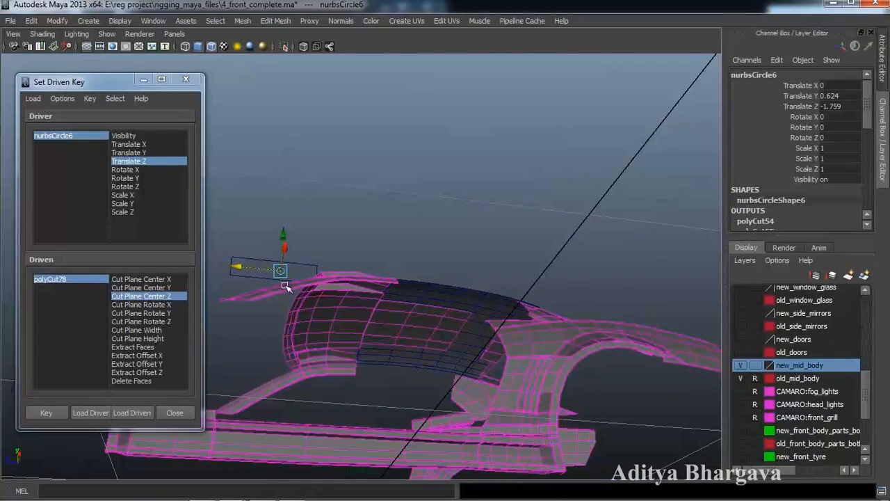
left_click_drag(251, 272, 248, 271)
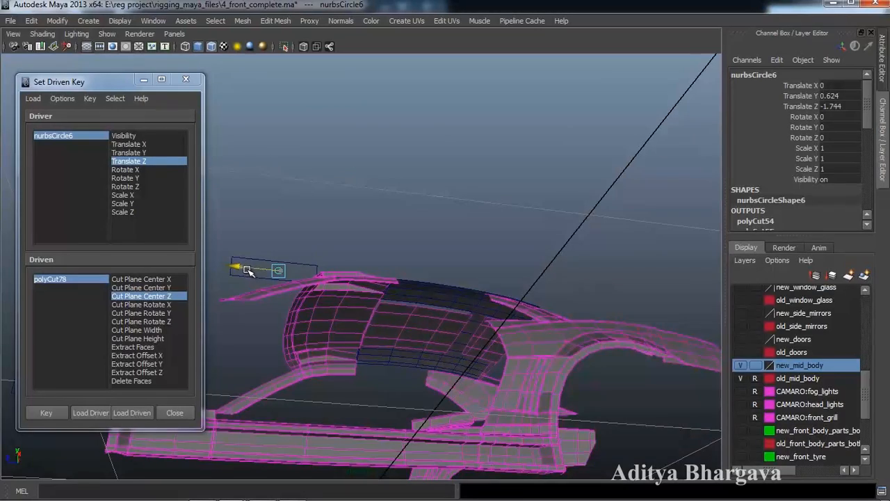
left_click_drag(276, 320, 412, 300, "alt")
left_click(415, 305)
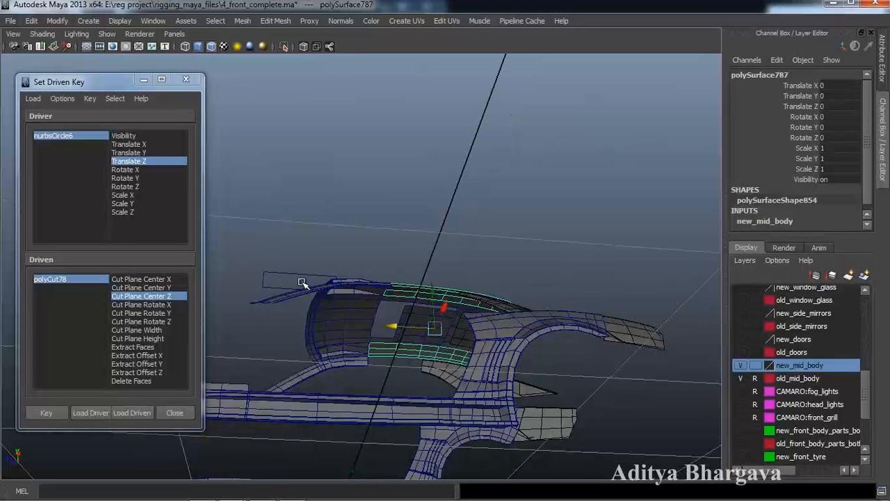
left_click(272, 280)
mouse_move(269, 279)
left_mouse_down()
mouse_move(256, 282)
mouse_move(267, 284)
left_mouse_up()
left_click_drag(329, 353, 358, 384, "alt")
right_click_drag(358, 384, 369, 390, "alt")
mouse_move(368, 390)
left_mouse_down("alt")
mouse_move(359, 414)
mouse_move(355, 385)
left_mouse_up("alt")
left_click_drag(230, 137, 407, 357)
- Cut across the side roof strips polySurface787 with the Cut Faces Tool
left_click(456, 339)
mouse_move(456, 340)
left_mouse_down("alt")
mouse_move(457, 360)
mouse_move(478, 338)
mouse_move(473, 362)
mouse_move(446, 352)
mouse_move(454, 354)
left_mouse_up("alt")
scroll(476, 328, "down", 2)
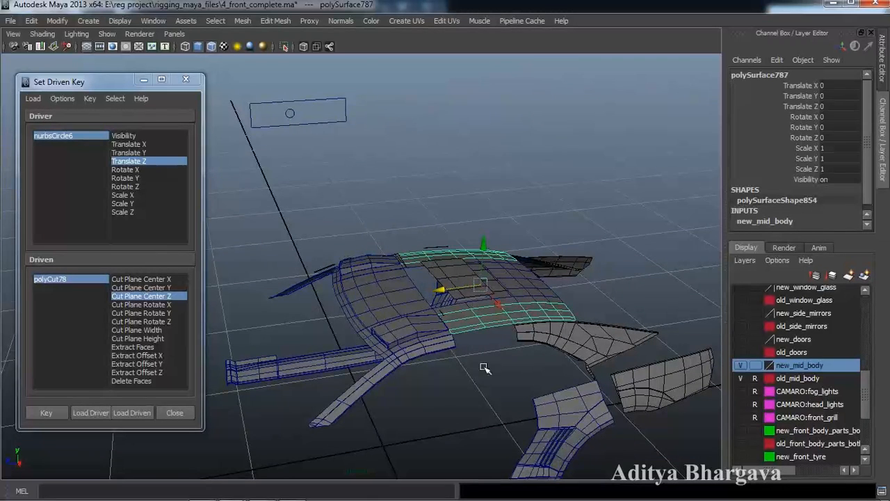
left_click(276, 20)
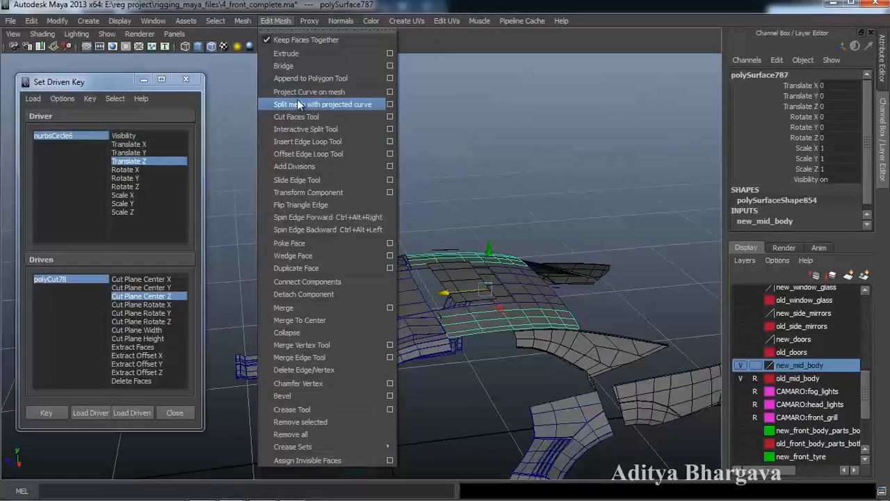
left_click(300, 117)
left_click_drag(473, 282, 418, 268, "alt")
left_click_drag(393, 317, 393, 337)
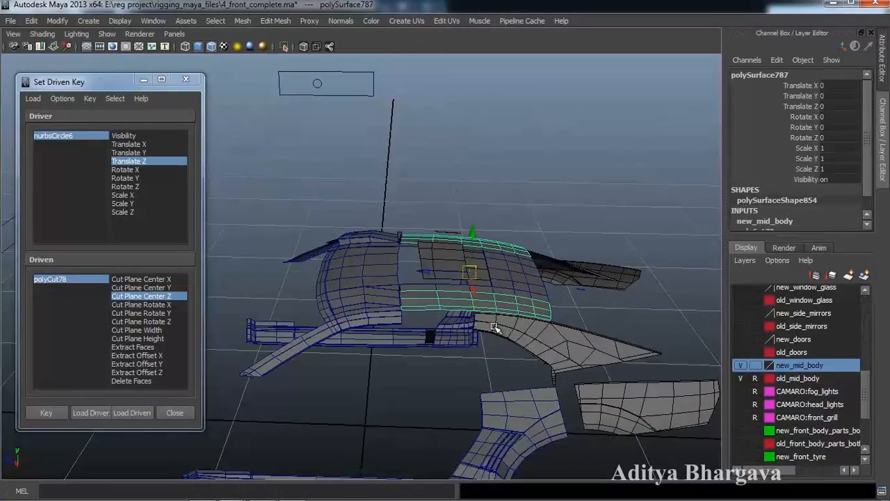
- Enable Delete Faces on the new polyCut79 node, select the node and load it as driven
key("ctrl+a")
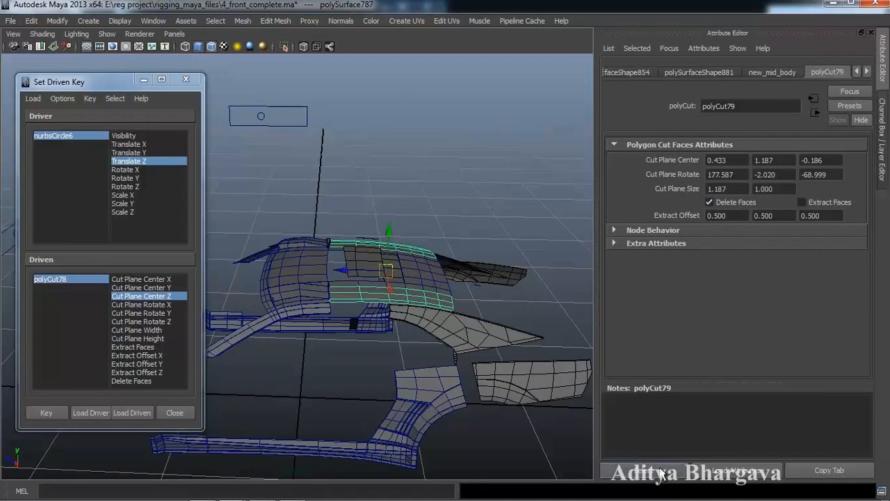
left_click(662, 473)
key("ctrl+a")
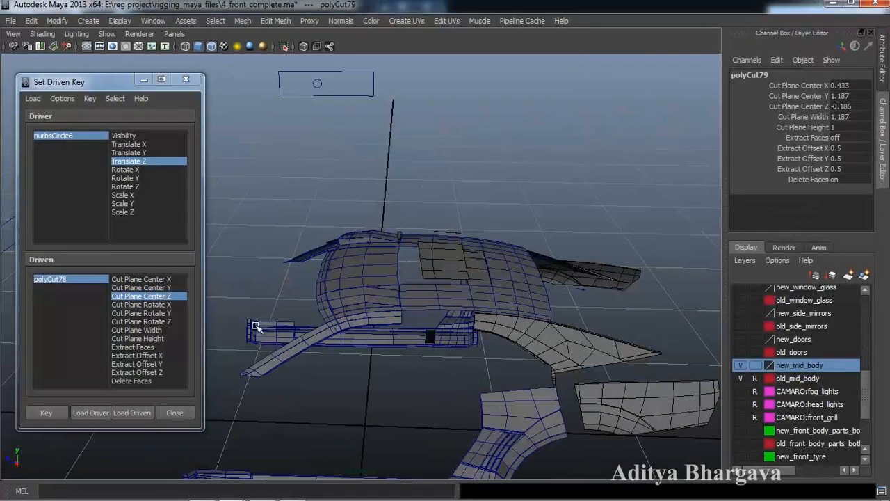
left_click(133, 416)
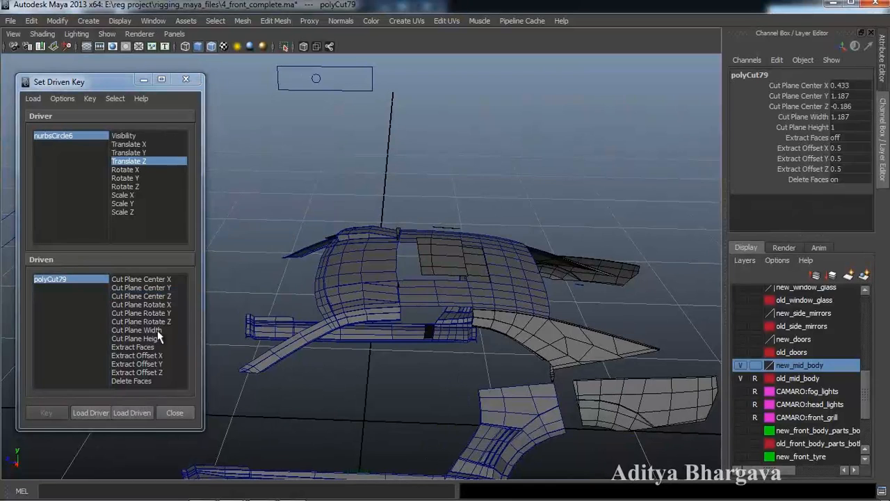
- Lower polyCut79's Cut Plane Center Z to -3.586 to hide the side roof strips, and key it as driven by nurbsCircle6's Translate Z
left_click(168, 296)
left_click_drag(328, 345, 352, 353, "alt")
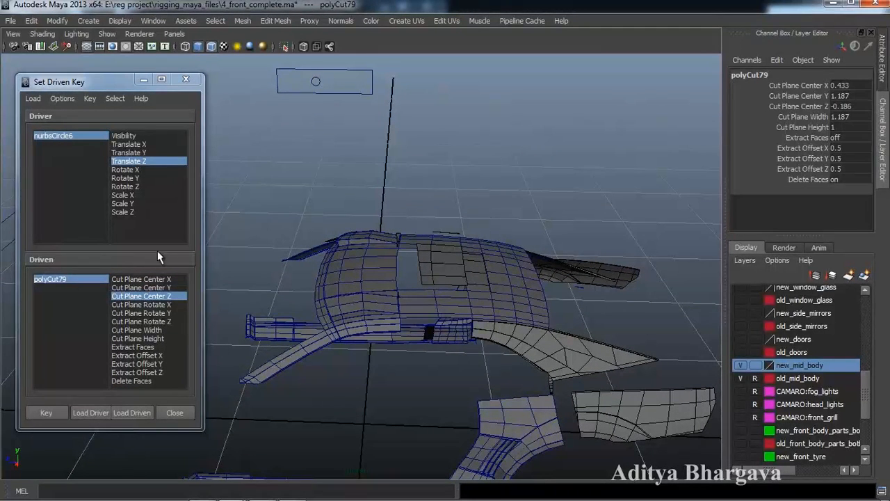
left_click(70, 278)
left_click(817, 106)
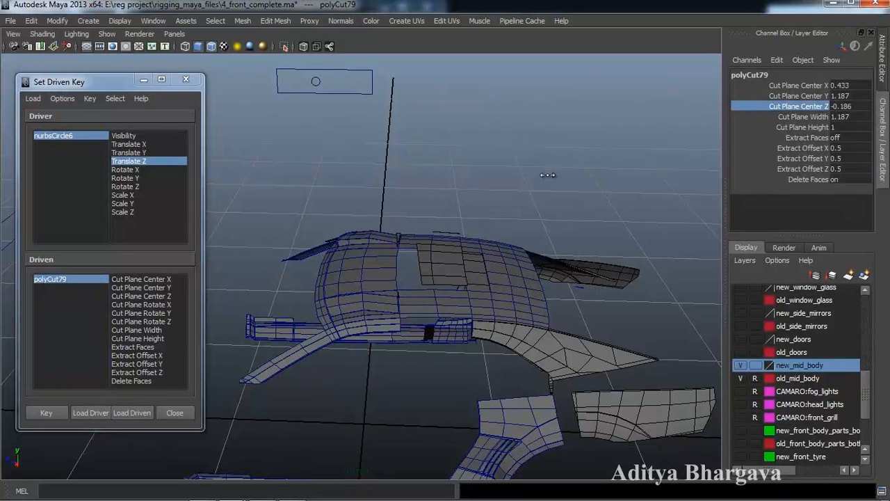
middle_click_drag(550, 176, 533, 177)
left_click(58, 412)
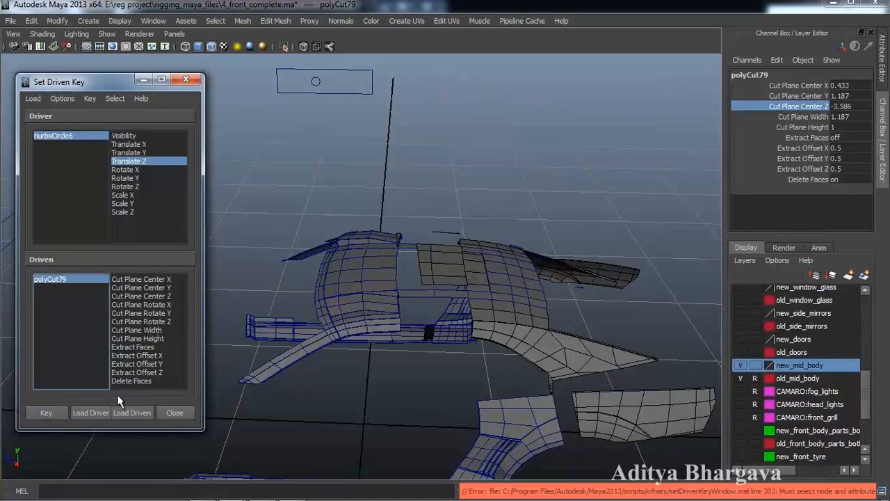
left_click(165, 296)
left_click(46, 413)
- Move nurbsCircle6 to Translate Z -1.747, then raise polyCut79's Cut Plane Center Z to 0.614 and key it
left_click_drag(352, 358, 456, 311, "alt")
left_click(312, 120)
left_click_drag(268, 121, 361, 216)
left_click_drag(243, 206, 421, 367)
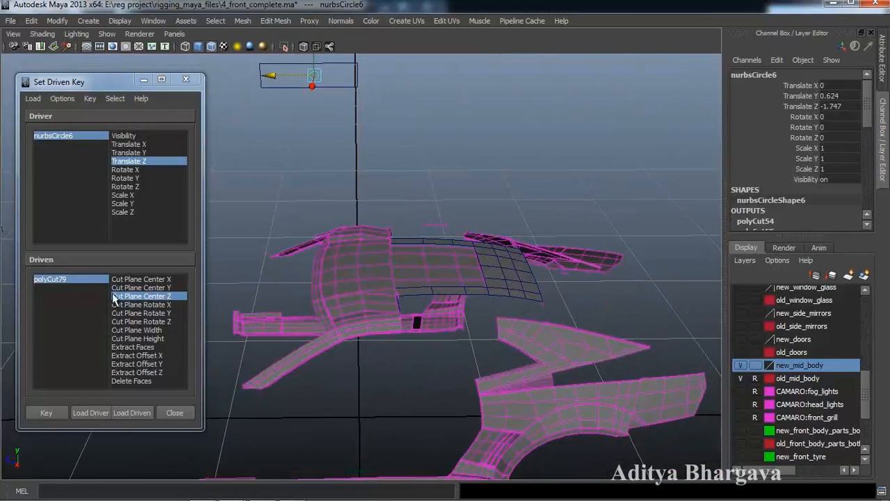
left_click(71, 281)
left_click(786, 106)
middle_click_drag(652, 169, 624, 172)
mouse_move(668, 176)
middle_mouse_down()
mouse_move(710, 178)
mouse_move(672, 184)
middle_mouse_up()
left_click(53, 413)
- Slide nurbsCircle6 back and forth along Z to examine the side roof strips' reveal from several angles, stopping at about -1.6
mouse_move(404, 321)
left_mouse_down("alt")
mouse_move(415, 334)
mouse_move(408, 303)
mouse_move(439, 313)
mouse_move(442, 281)
mouse_move(431, 306)
mouse_move(416, 312)
left_mouse_up("alt")
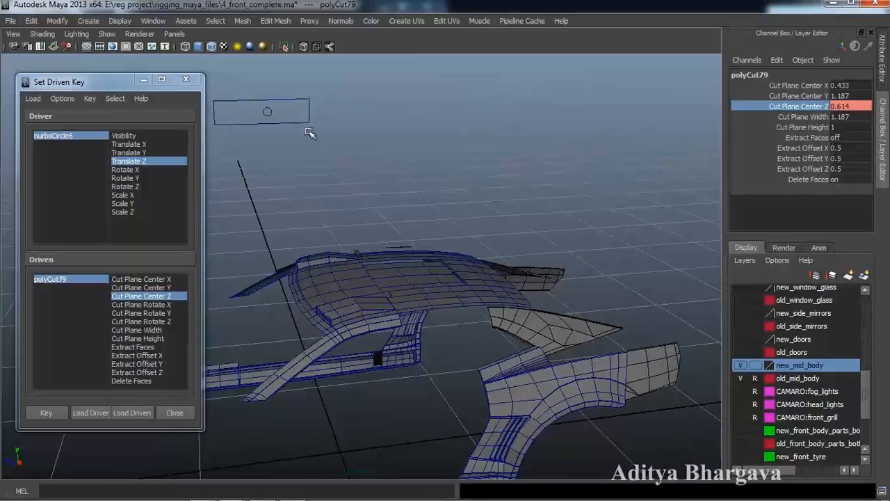
left_click(267, 113)
left_click_drag(243, 111, 194, 144)
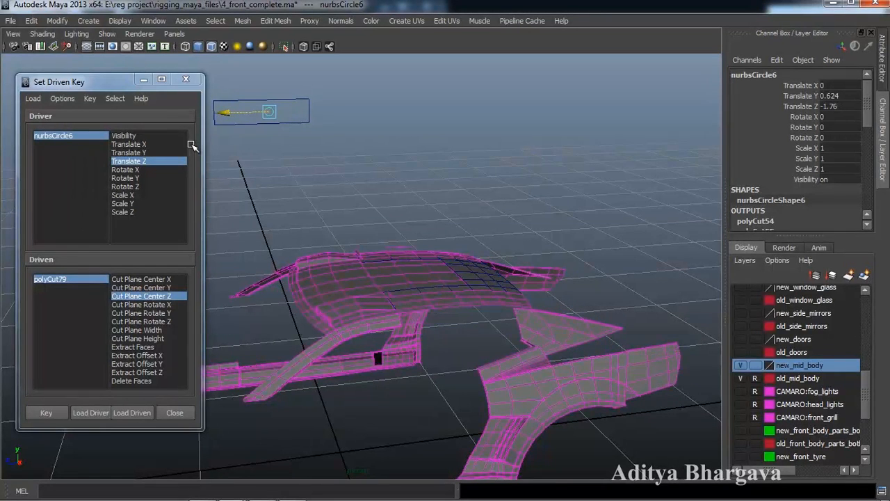
left_click(442, 292)
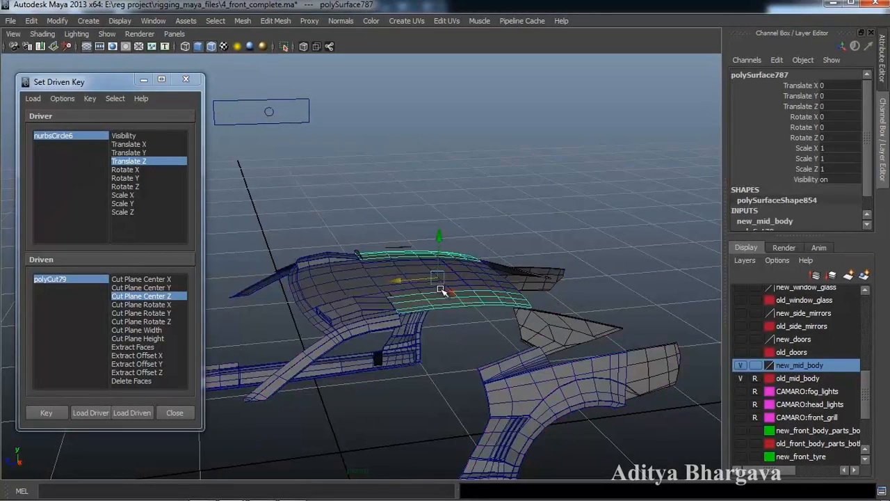
left_click_drag(431, 338, 448, 370, "alt")
left_click_drag(432, 293, 406, 310, "alt")
scroll(424, 362, "up", 2)
scroll(436, 364, "down", 2)
left_click_drag(435, 364, 426, 298, "alt")
left_click(249, 121)
left_click_drag(231, 123, 149, 137)
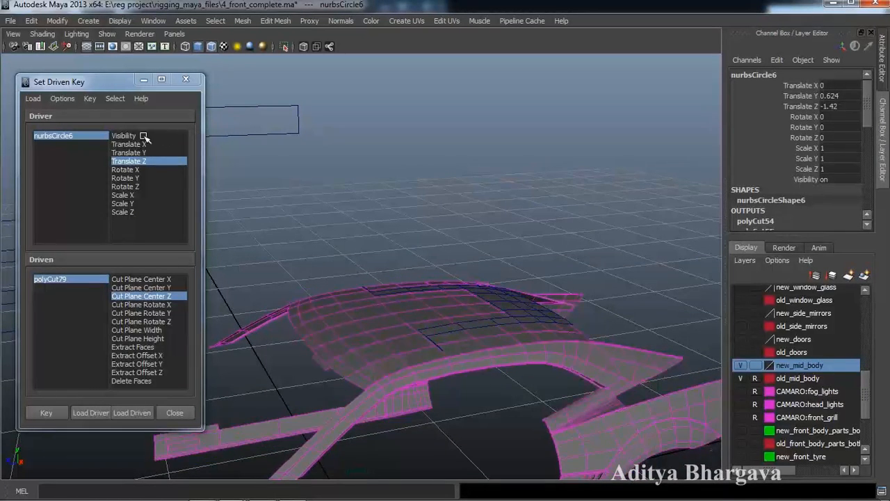
left_click_drag(496, 283, 495, 250, "alt")
left_click_drag(243, 320, 483, 401)
- Load the roof strips polySurface784 as driven and key their Visibility as off at this slider position
left_click(481, 327)
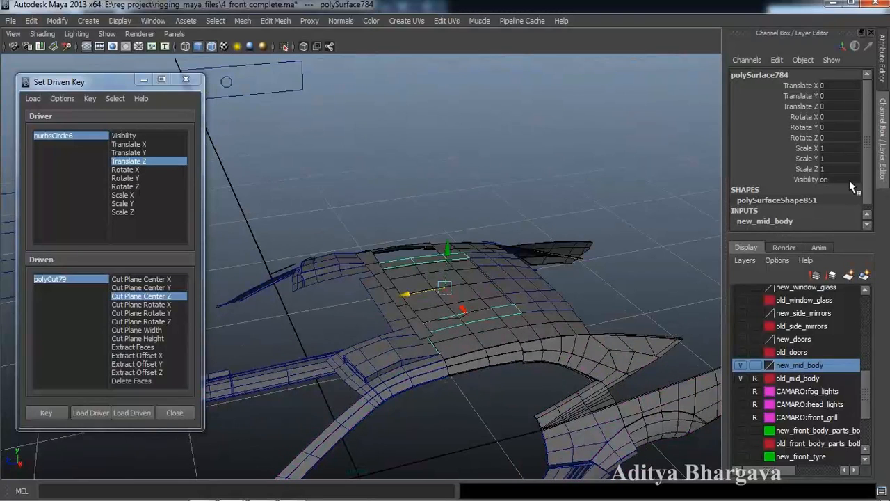
left_click(142, 413)
left_click(141, 280)
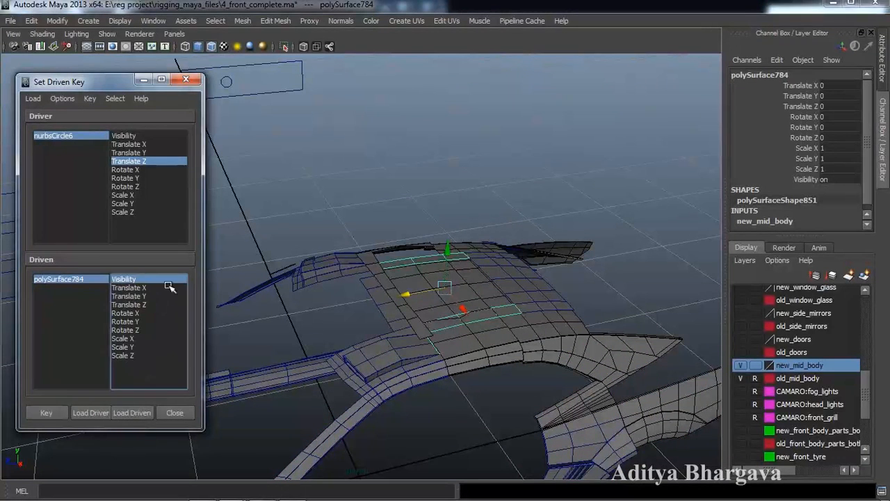
left_click(838, 180)
type("0")
key("Return")
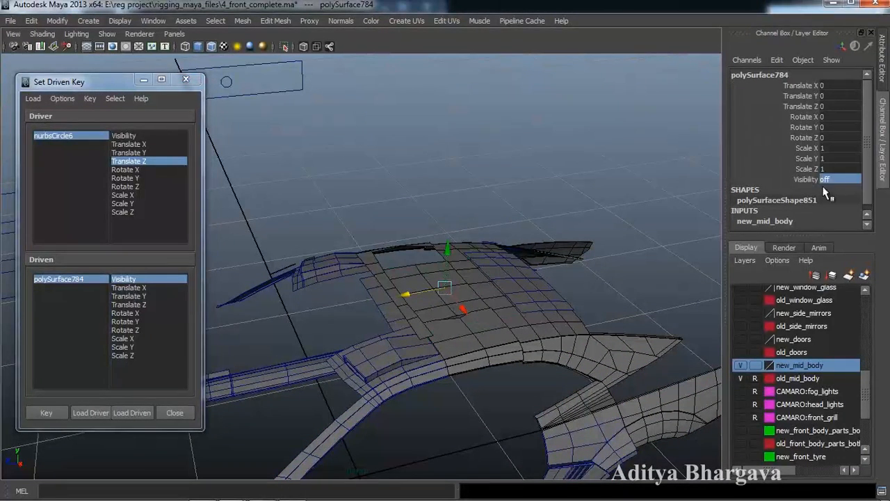
left_click_drag(566, 338, 855, 277, "alt")
key("ctrl+z")
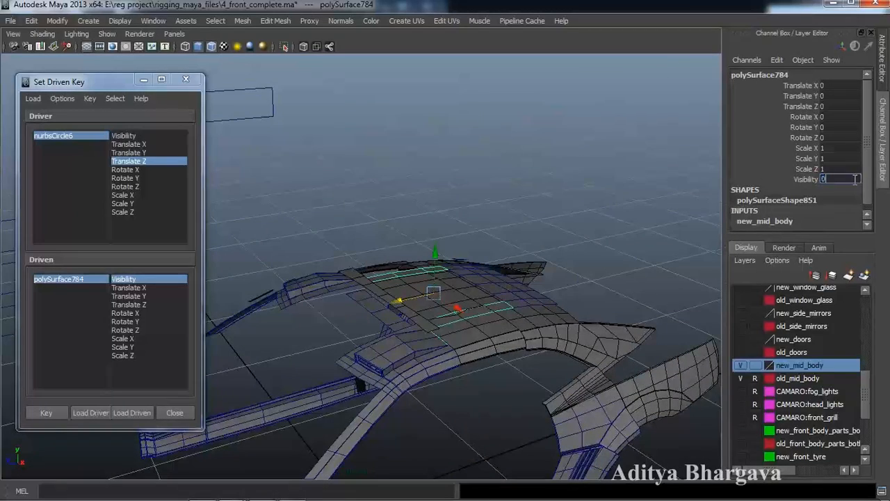
left_click_drag(619, 288, 522, 299, "alt")
left_click(46, 413)
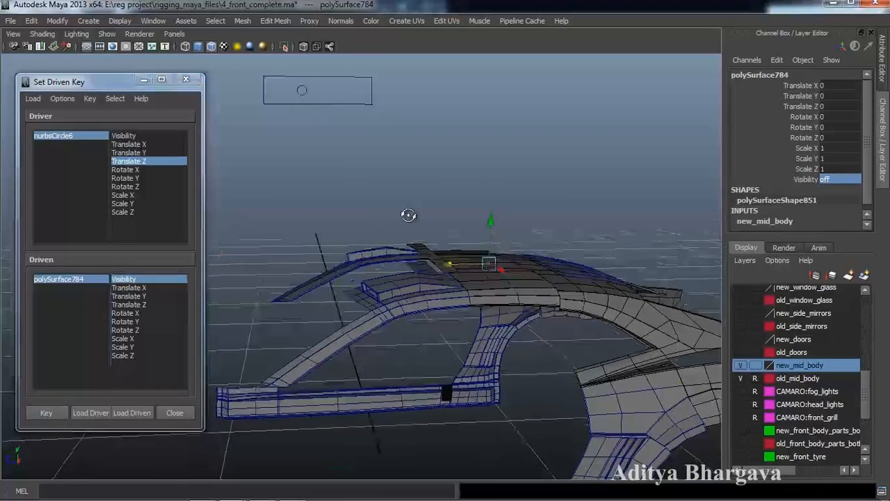
- Move nurbsCircle6 to Translate Z -1.618 and key polySurface784's Visibility as on
left_click(297, 72)
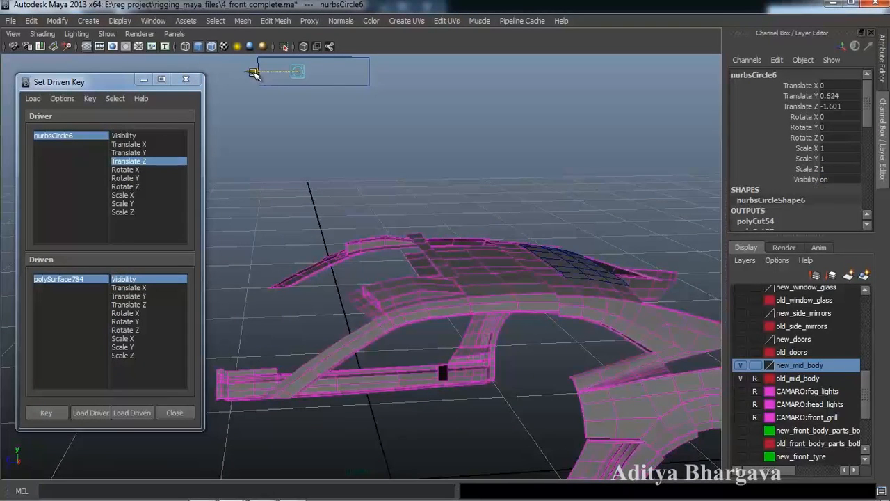
left_click_drag(253, 73, 255, 73)
left_click_drag(330, 166, 343, 195, "alt")
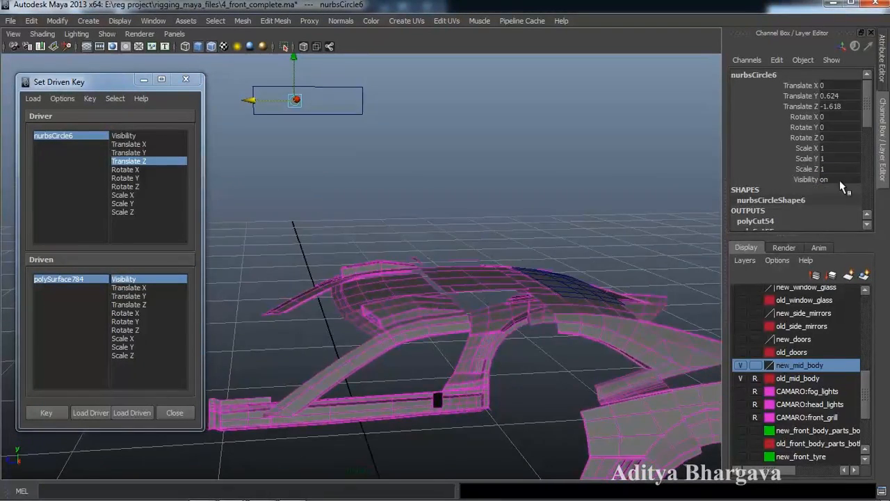
left_click(103, 279)
left_click(848, 179)
type("1")
key("Return")
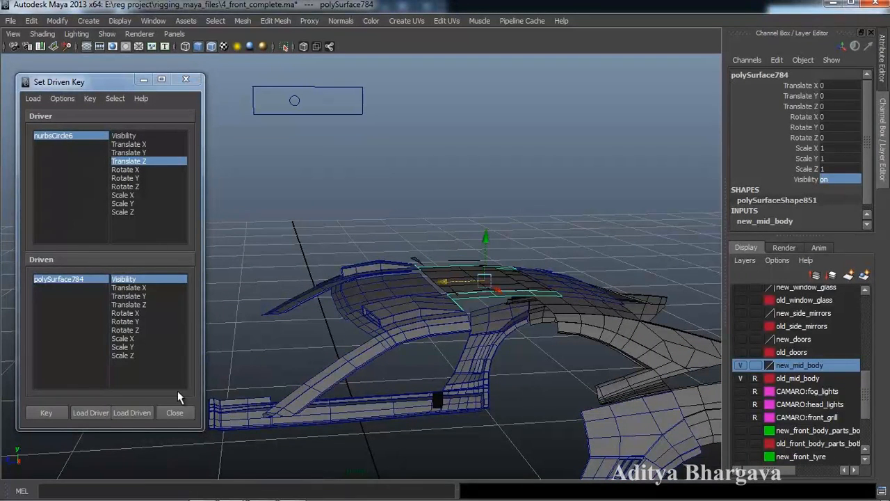
left_click(60, 413)
- Slide nurbsCircle6 along Z to check the roof strips' visibility change, stopping at a later slider position
scroll(576, 313, "down", 3)
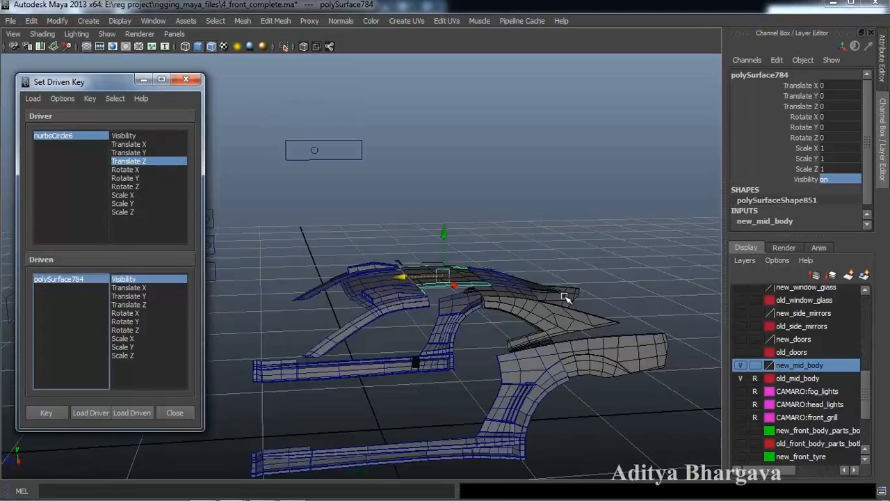
left_click_drag(579, 295, 539, 322, "alt")
left_click(316, 144)
left_click_drag(318, 139, 267, 174)
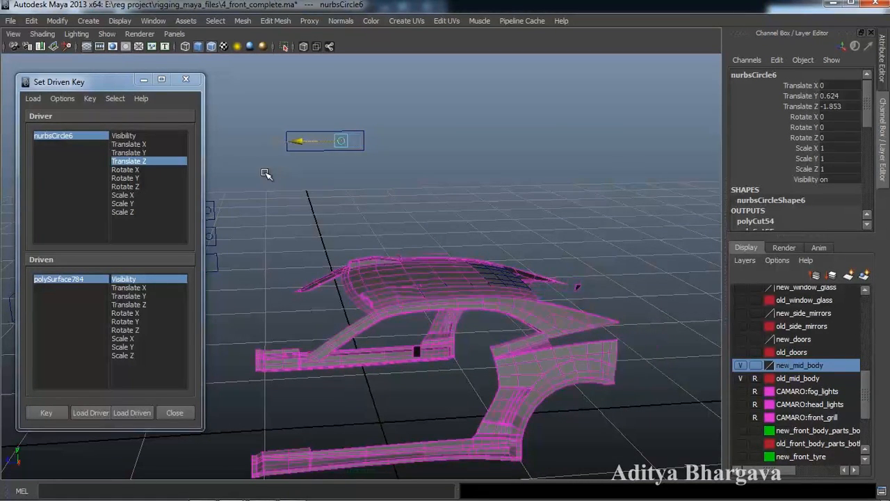
left_click_drag(412, 278, 389, 322, "alt")
- Cut across the rear middle roof panel polySurface786 with the Cut Faces Tool
left_click(520, 272)
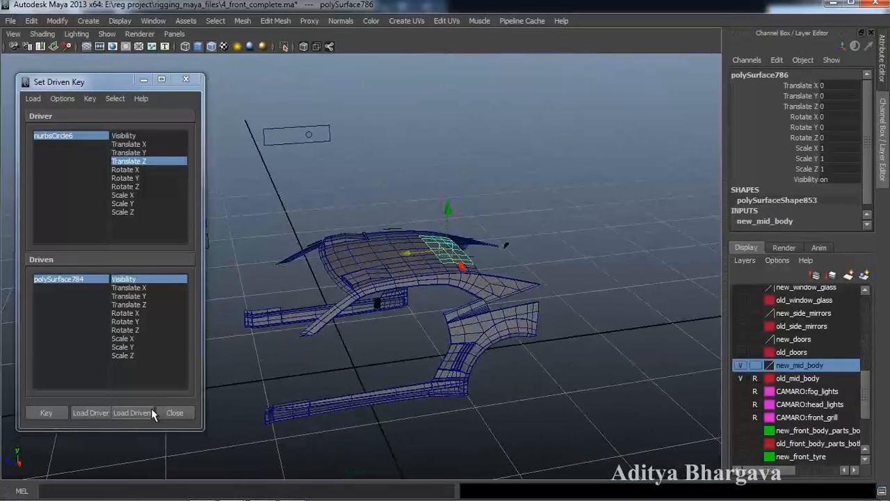
mouse_move(498, 271)
left_mouse_down("alt")
mouse_move(505, 254)
mouse_move(500, 263)
left_mouse_up("alt")
scroll(501, 264, "up", 2)
middle_click_drag(501, 265, 483, 259, "alt")
left_click(284, 21)
left_click(305, 118)
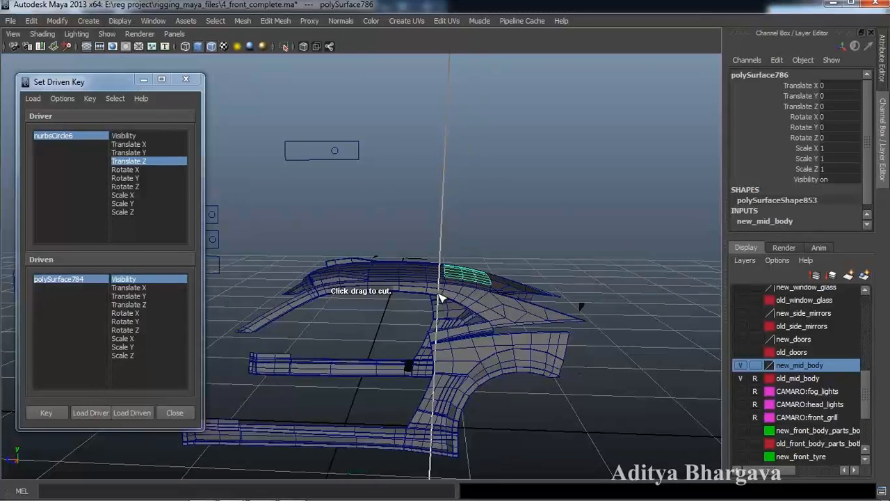
left_click_drag(441, 302, 463, 320, "alt")
- Enable Delete Faces on the new polyCut80 node and load the node as driven
key("ctrl+a")
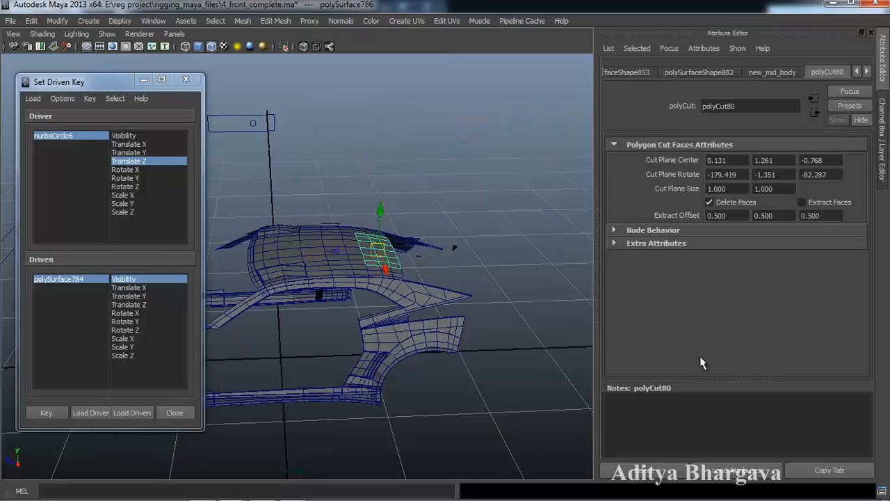
key("ctrl+a")
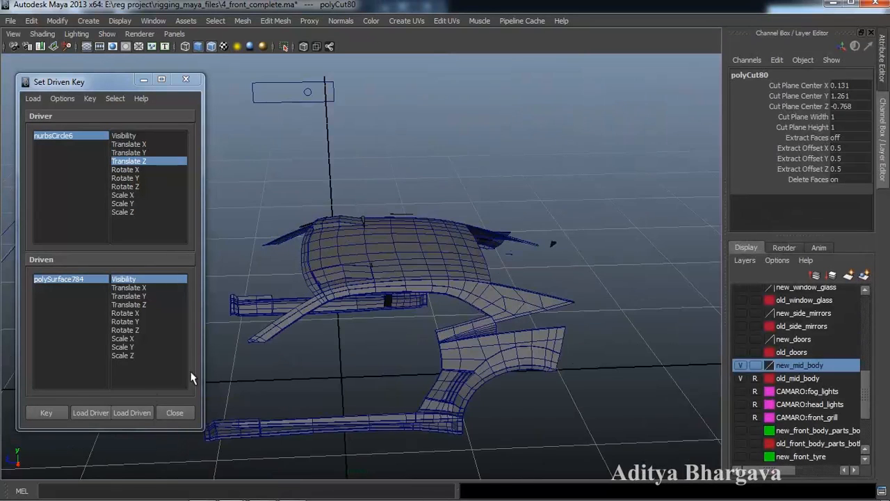
left_click(141, 416)
- Lower polyCut80's Cut Plane Center Z to -4.268 to hide the rear roof panel, keying it at this slider position
left_click_drag(384, 352, 468, 311, "alt")
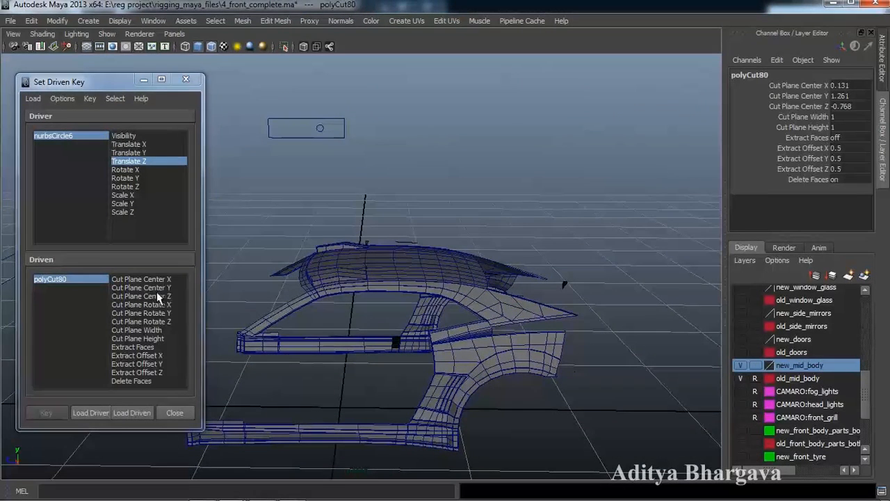
left_click(142, 295)
left_click_drag(334, 301, 367, 302, "alt")
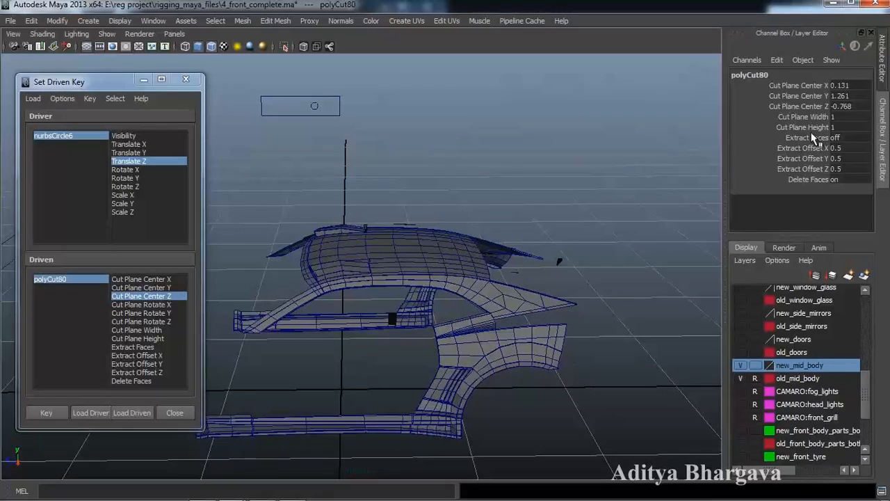
left_click_drag(592, 257, 762, 228, "alt")
left_click(807, 106)
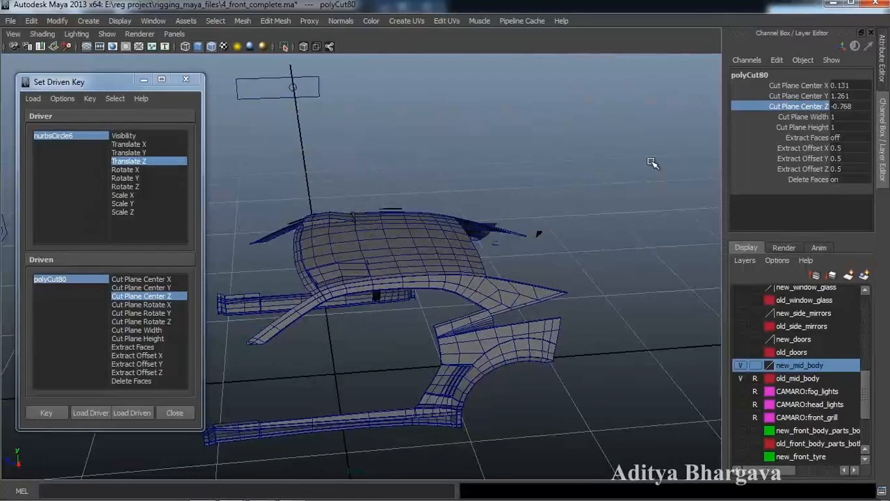
middle_click_drag(669, 159, 630, 169)
left_click_drag(611, 199, 581, 208, "alt")
left_click(50, 413)
- Move nurbsCircle6 to Translate Z -1.966, then raise polyCut80's Cut Plane Center Z to 1.332 and key it
left_click_drag(385, 282, 386, 290, "alt")
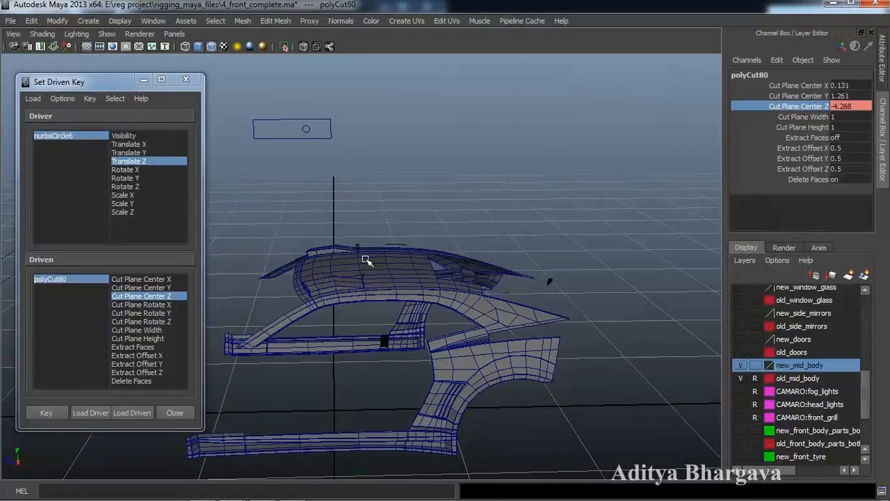
left_click(310, 128)
left_click_drag(267, 132, 279, 135)
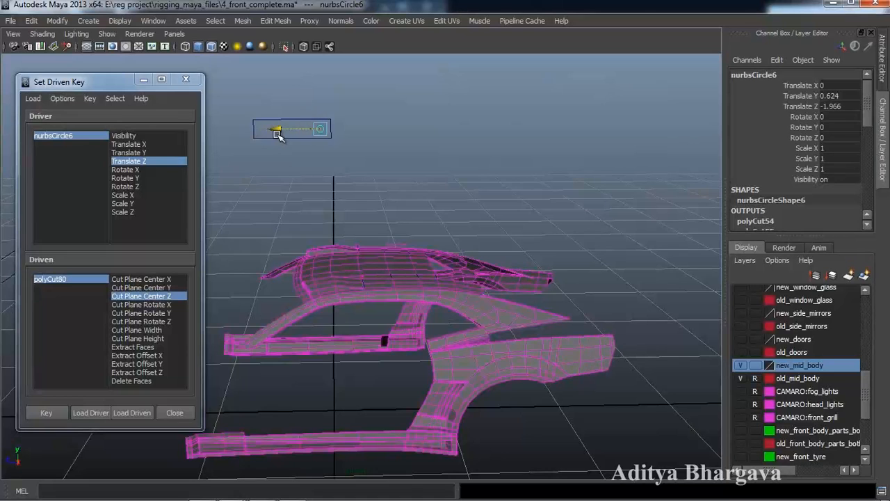
left_click_drag(346, 190, 364, 251, "alt")
left_click(77, 282)
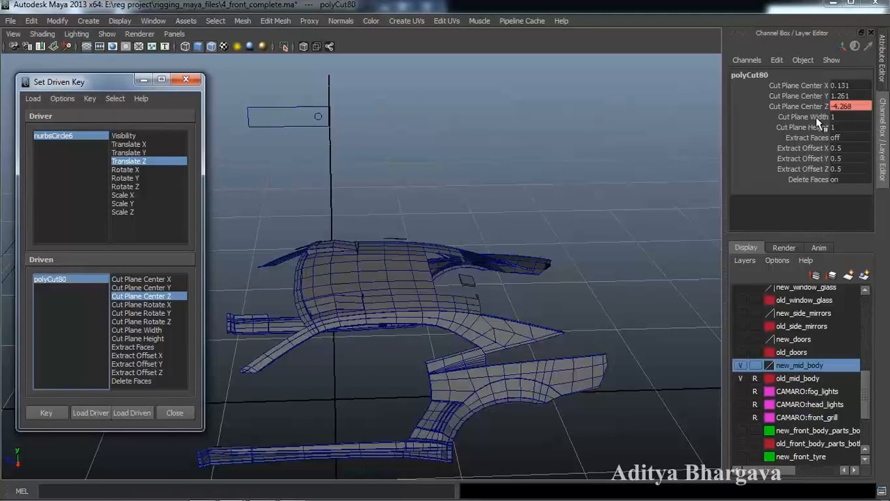
left_click(798, 106)
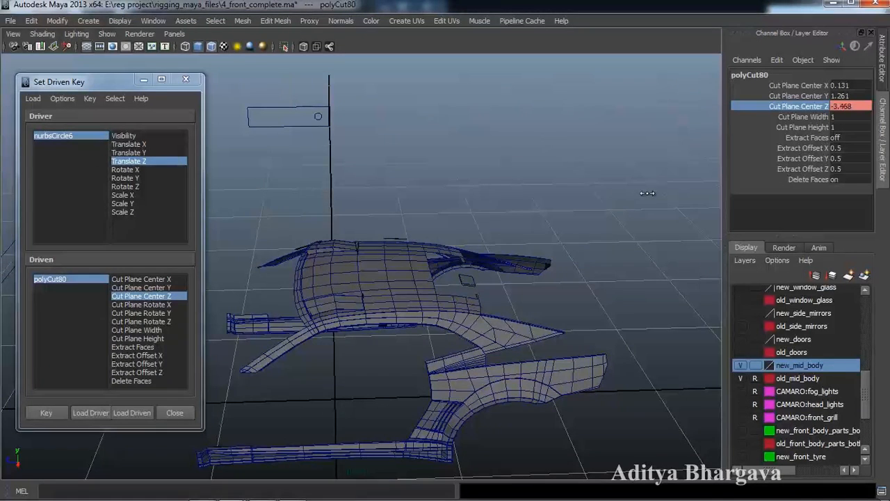
right_click_drag(678, 196, 663, 211, "alt")
right_click_drag(449, 267, 448, 283, "alt")
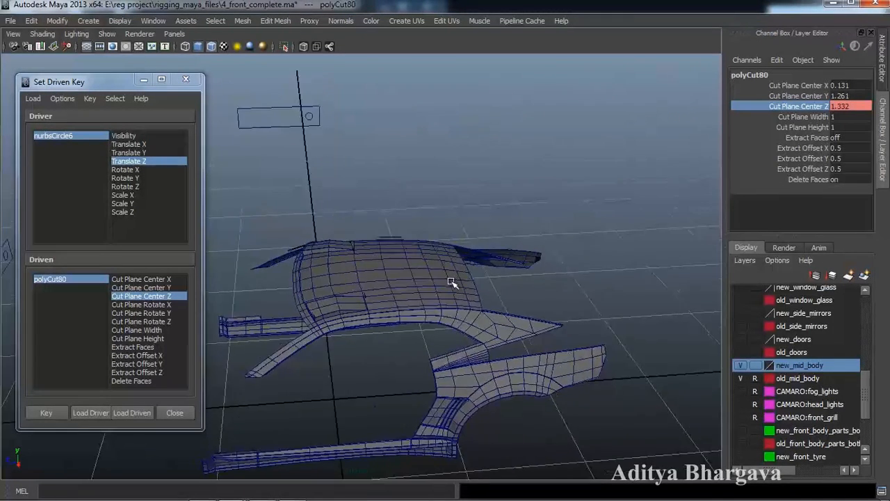
left_click_drag(447, 284, 455, 236, "alt")
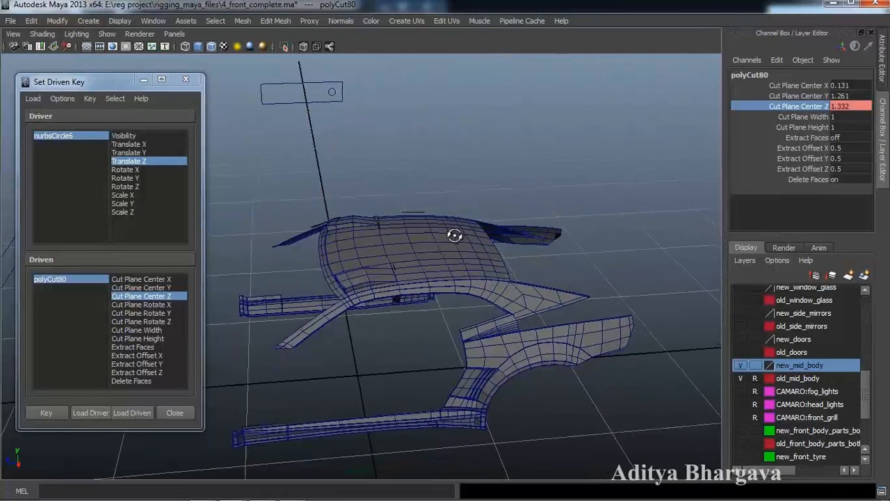
left_click(59, 413)
- Slide nurbsCircle6 along Z to review the rear roof panel's reveal, ending at Translate Z -1.99
left_click_drag(242, 390, 377, 147, "alt")
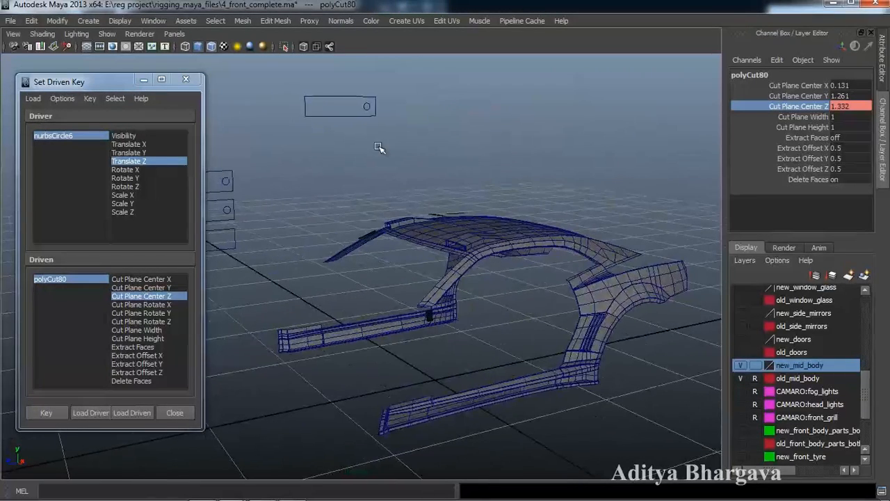
left_click(366, 107)
left_click_drag(318, 108, 280, 141)
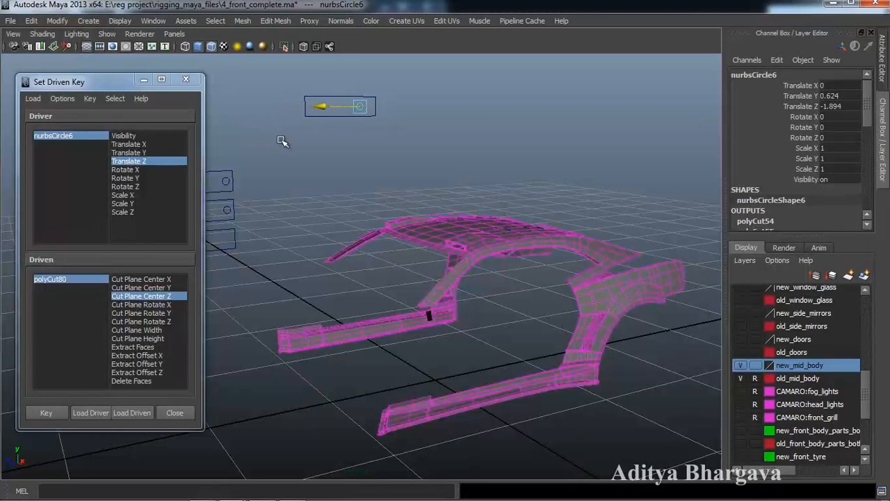
left_click_drag(410, 217, 456, 197, "alt")
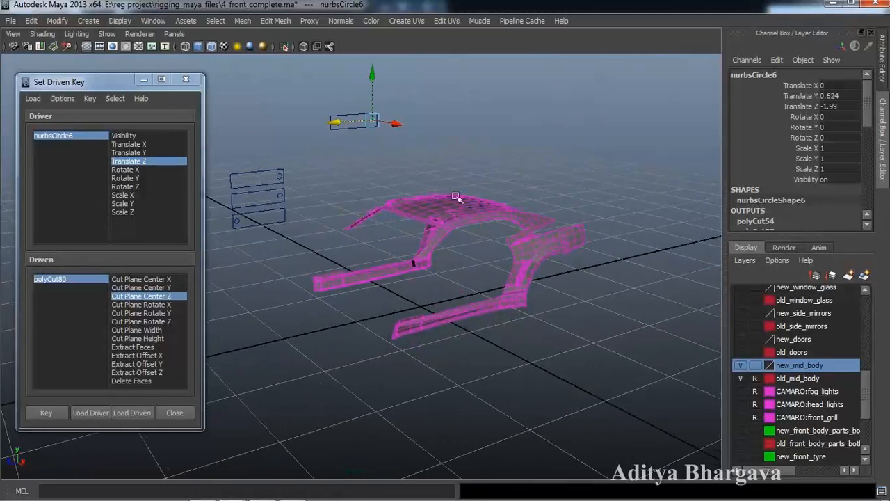
- Turn off the wireframe overlay on the shaded model and slide nurbsCircle6 along Z to review the mid body, ending at -1.99
left_click(212, 47)
mouse_move(315, 124)
left_mouse_down()
mouse_move(294, 123)
mouse_move(323, 139)
left_mouse_up()
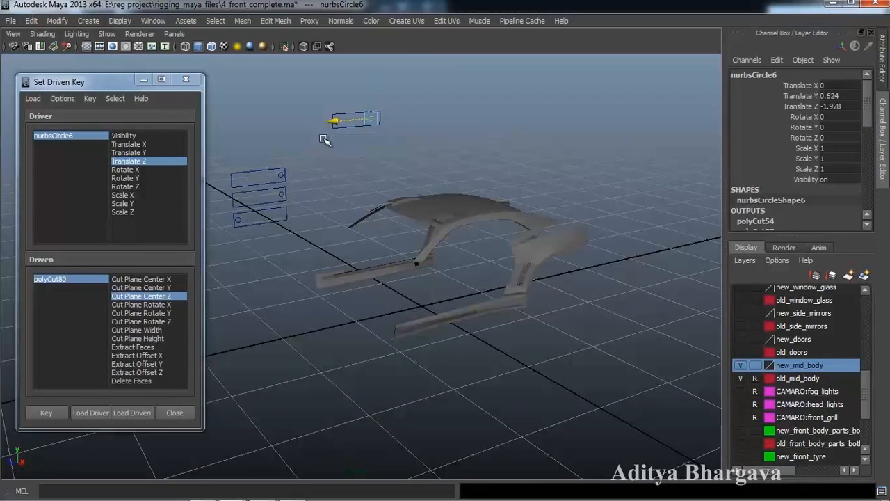
left_click_drag(362, 211, 374, 219, "alt")
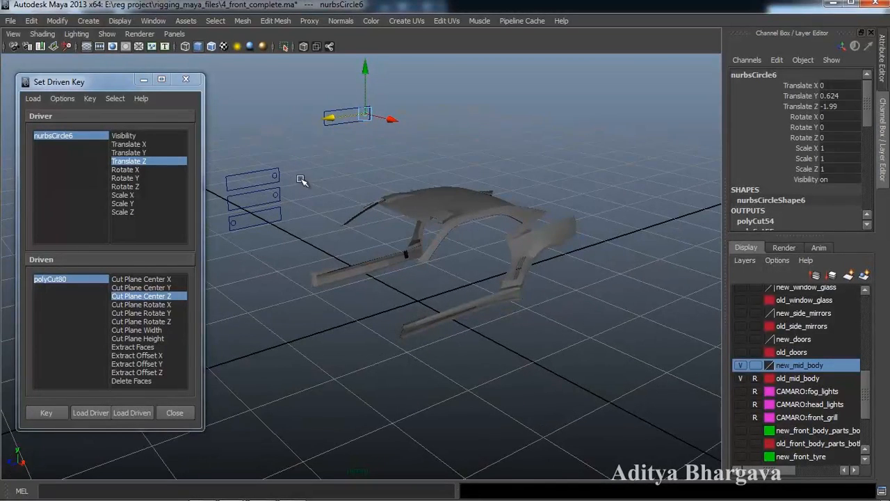
- Display the whole mid body at smoothness level 3, then slide nurbsCircle6 along Z to review the transformation, ending at -1.99
left_click_drag(589, 390, 588, 387)
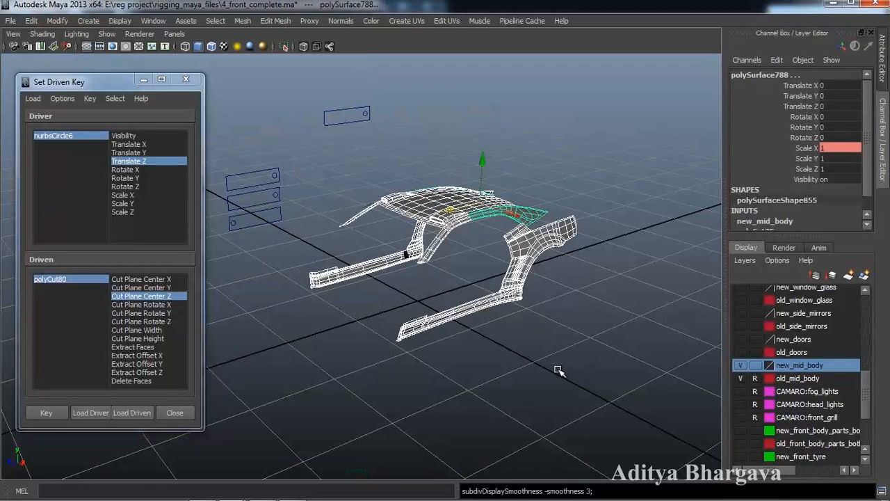
left_click(341, 149)
left_click(366, 117)
left_click_drag(331, 120, 298, 139)
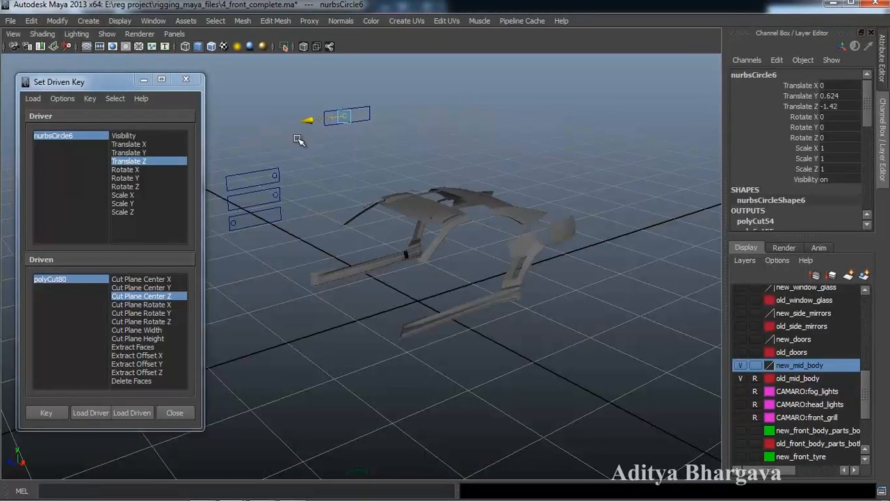
left_click_drag(429, 305, 483, 309, "alt")
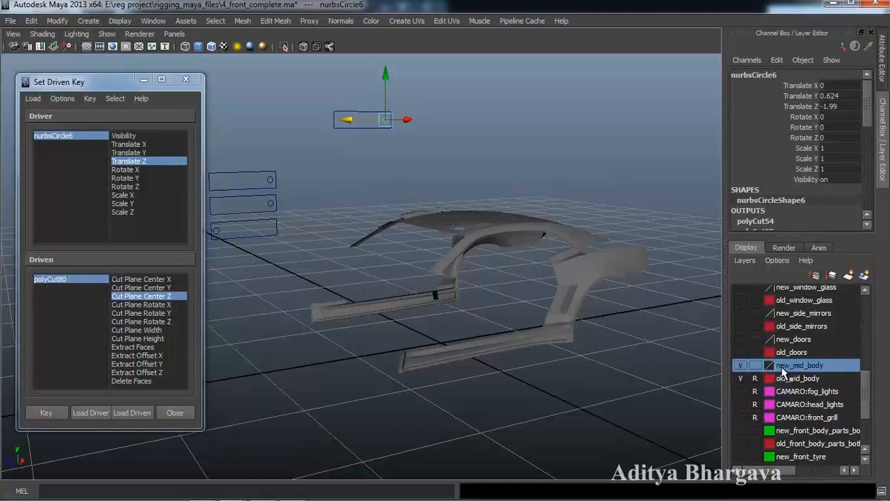